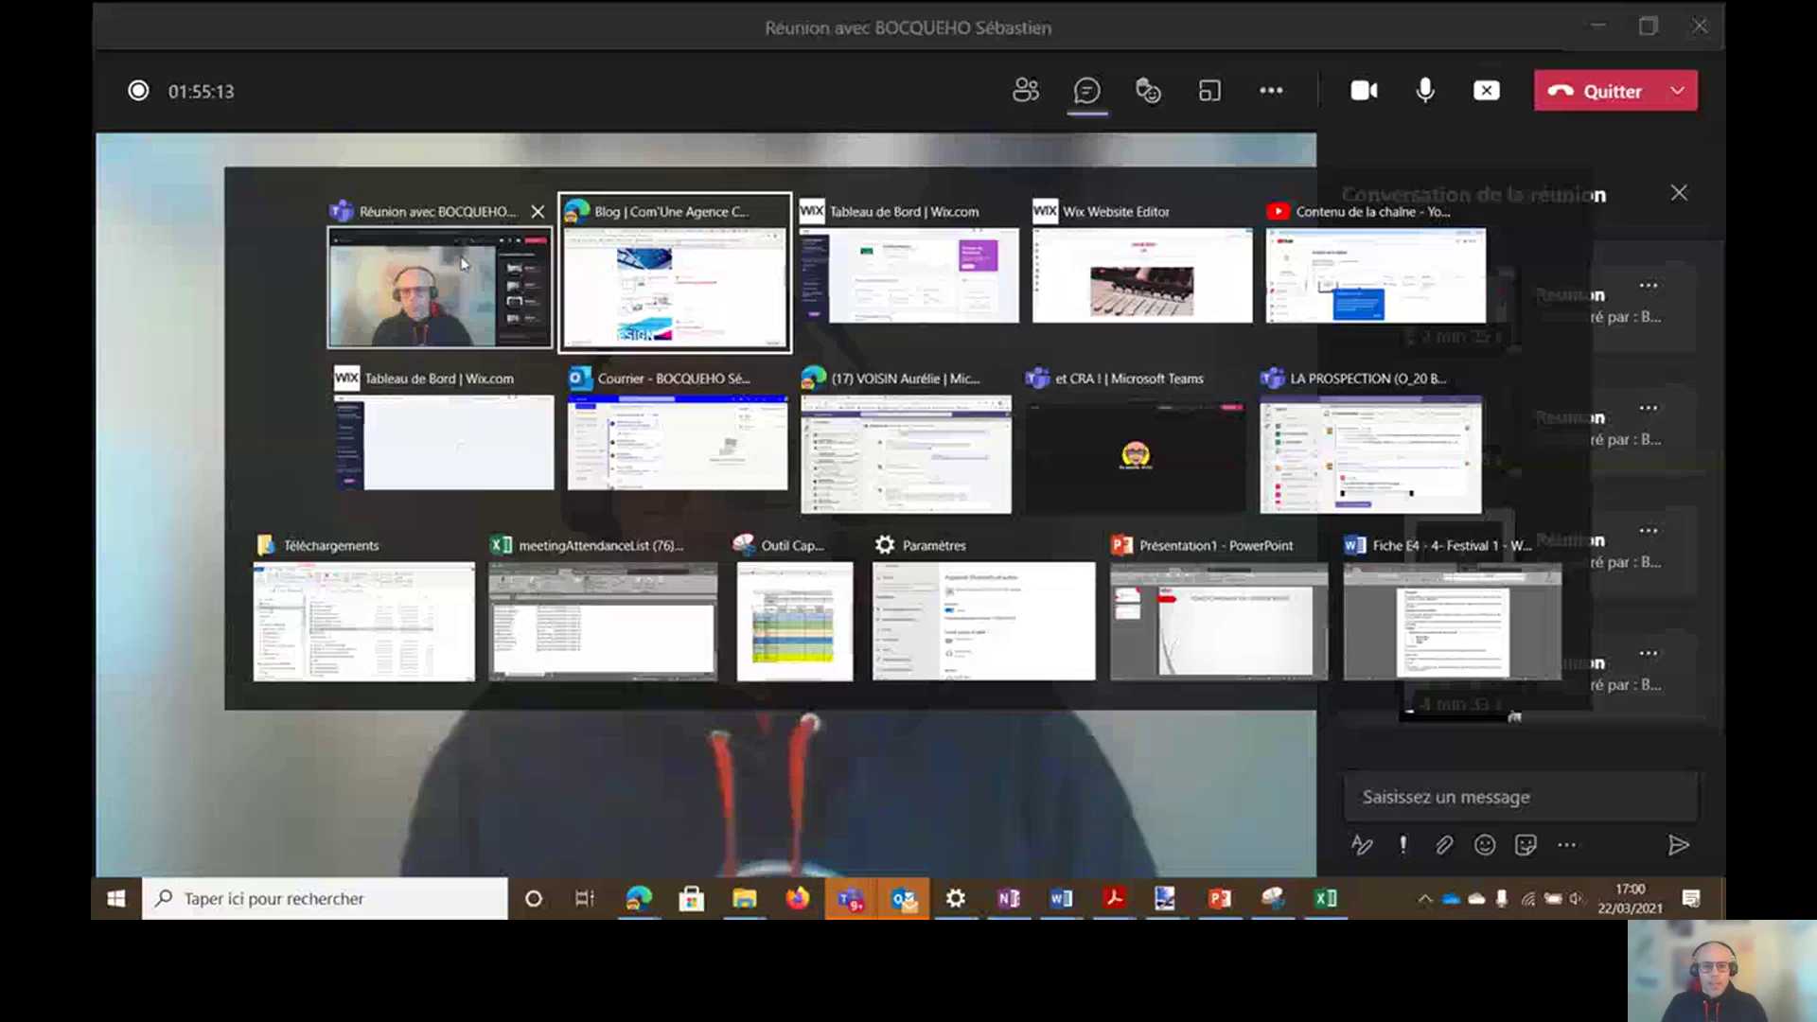
Step: Switch to the Com'Une Agence blog in Edge and open the Guide Adobe Première page linked below the posts
{"action": "key", "text": "alt+Tab"}
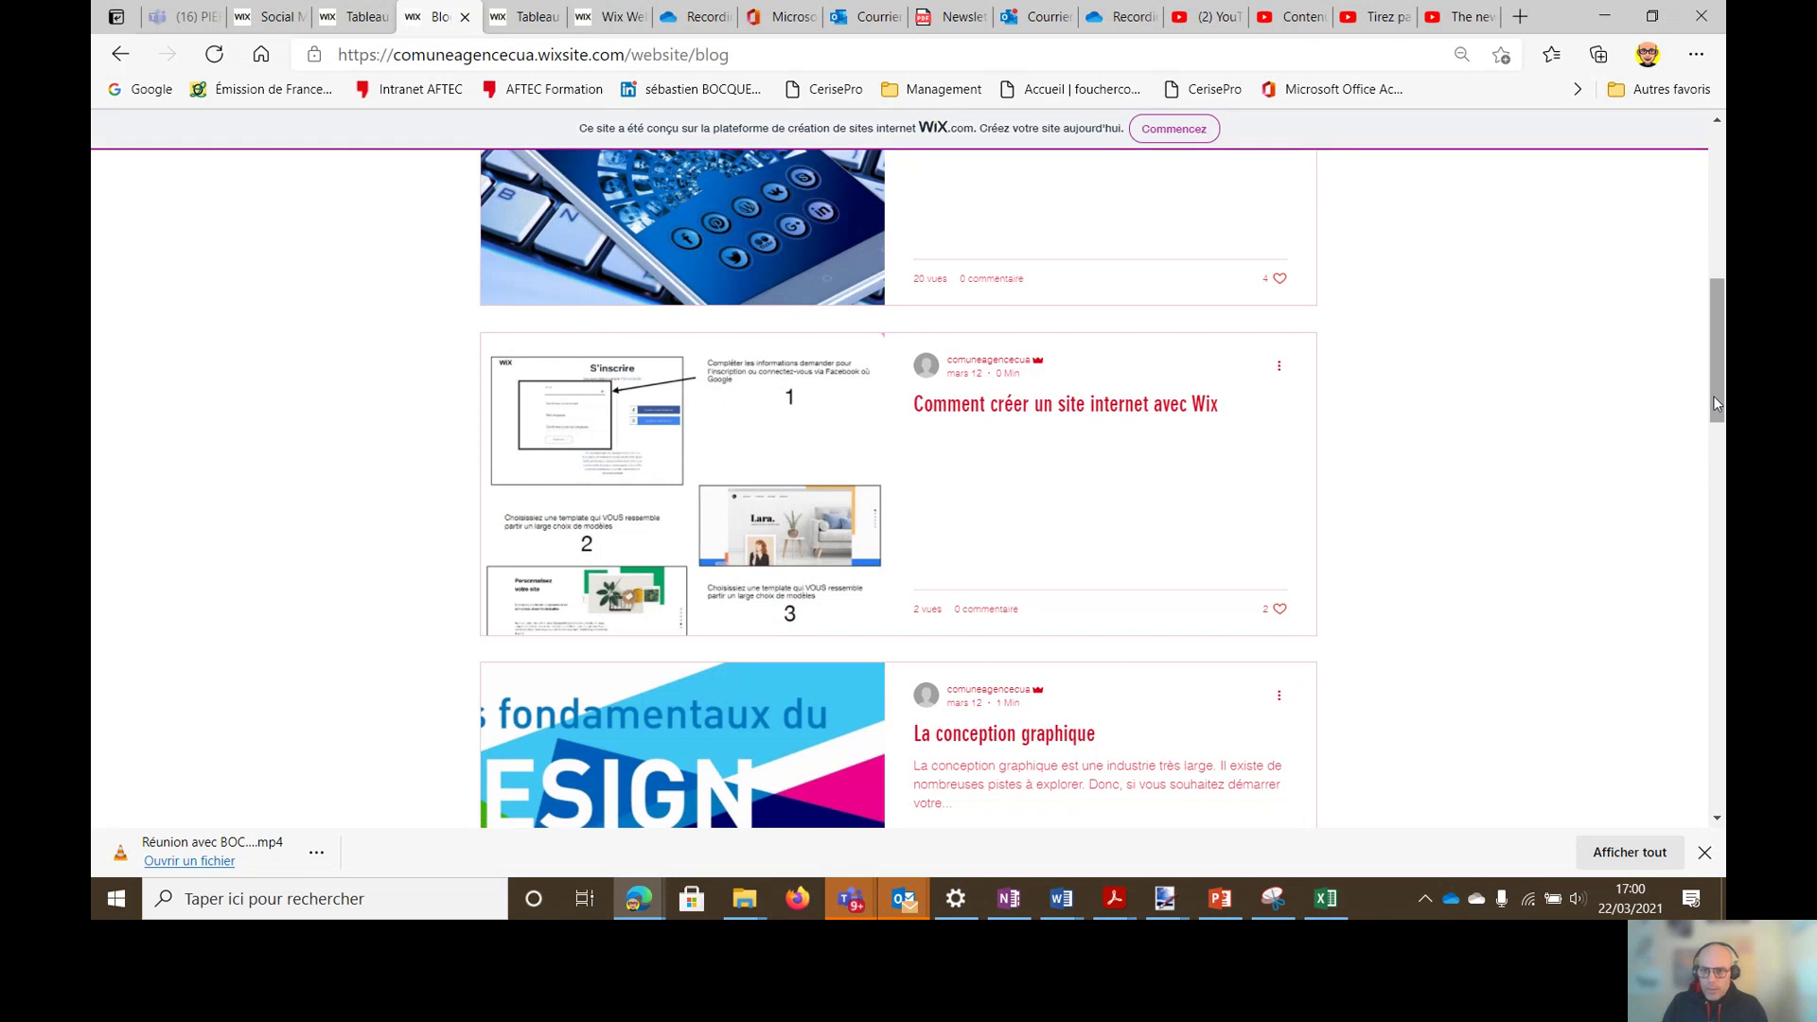
{"action": "left_click_drag", "start_coordinate": [1716, 404], "coordinate": [1692, 220]}
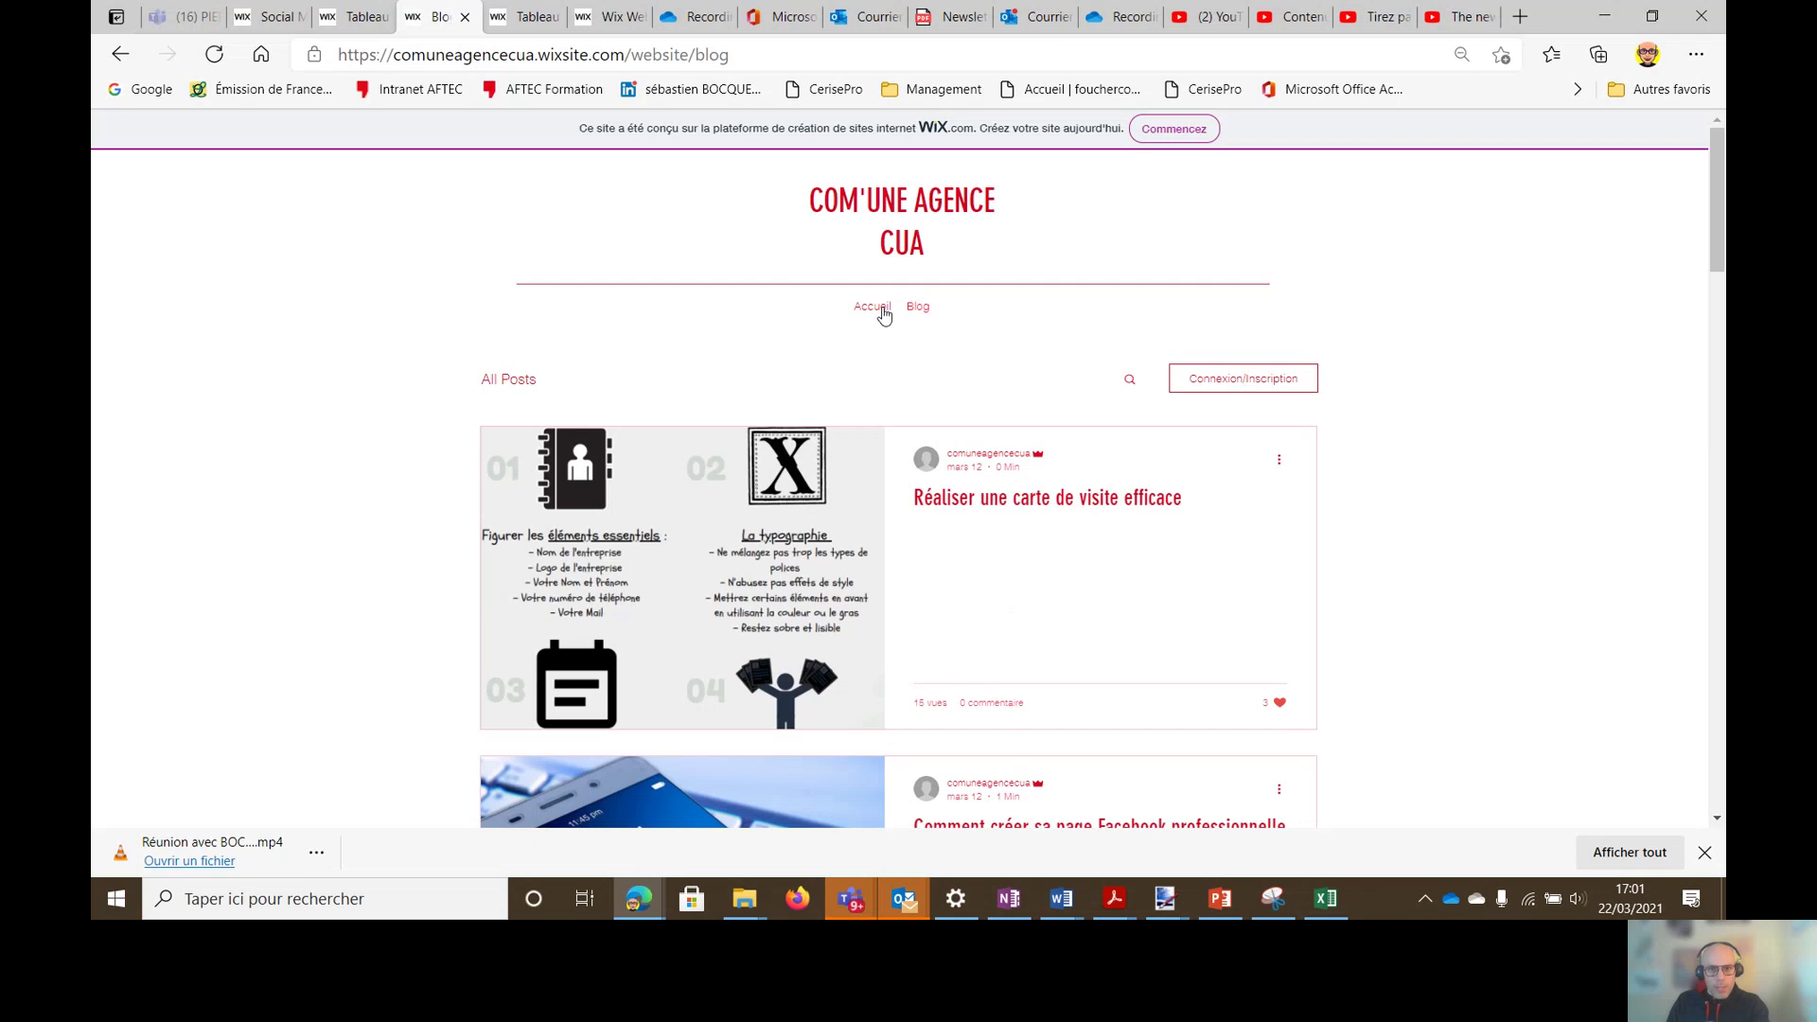
{"action": "left_click_drag", "start_coordinate": [1718, 185], "coordinate": [1679, 695]}
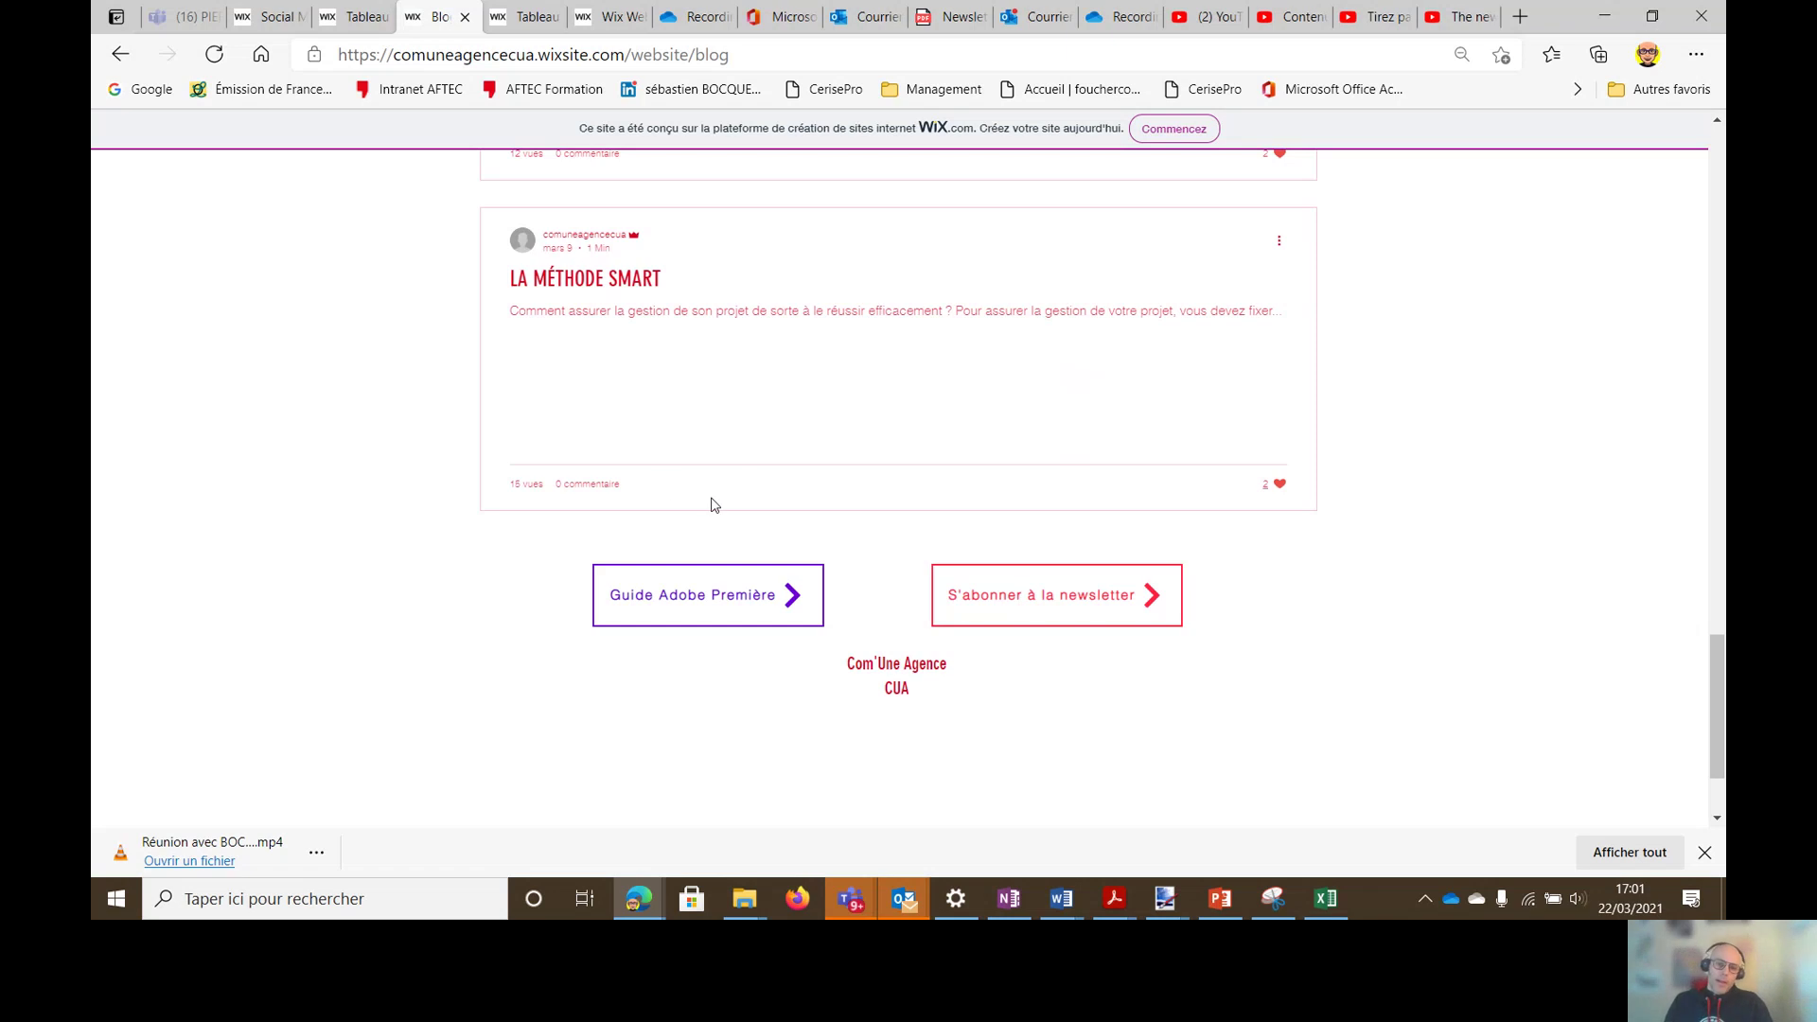
{"action": "left_click", "coordinate": [701, 583]}
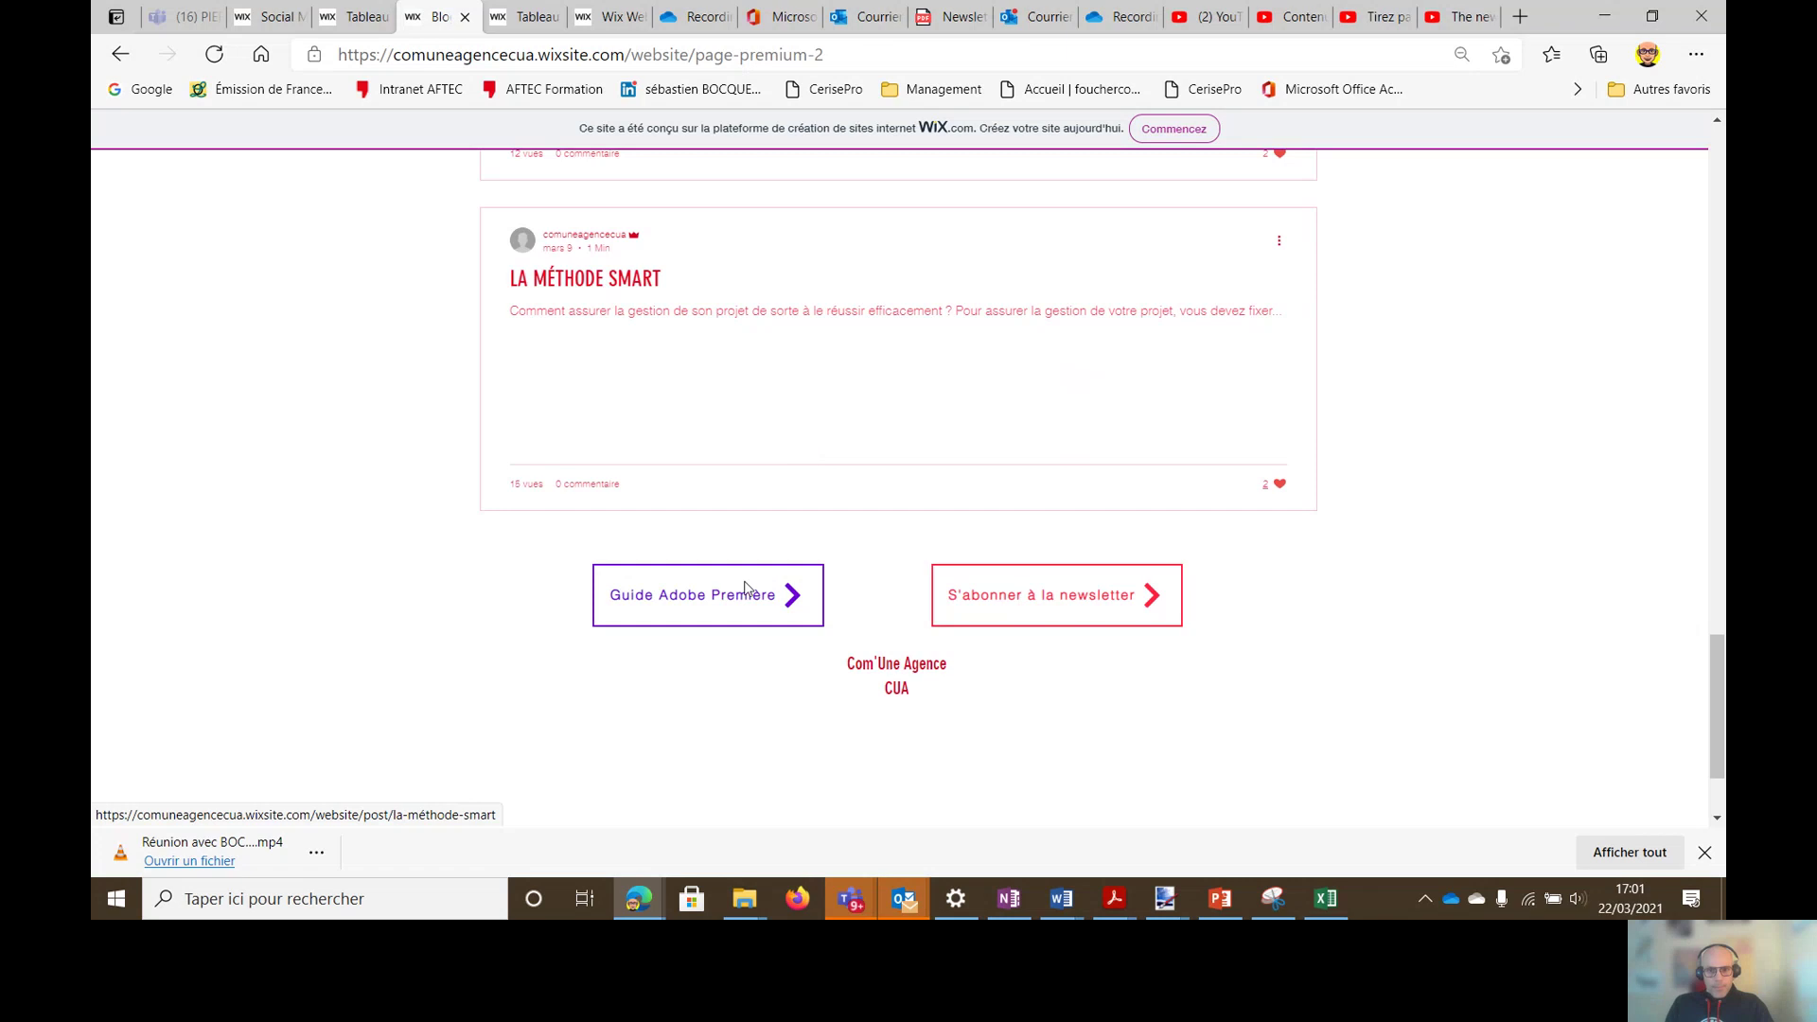
{"action": "left_click", "coordinate": [665, 599]}
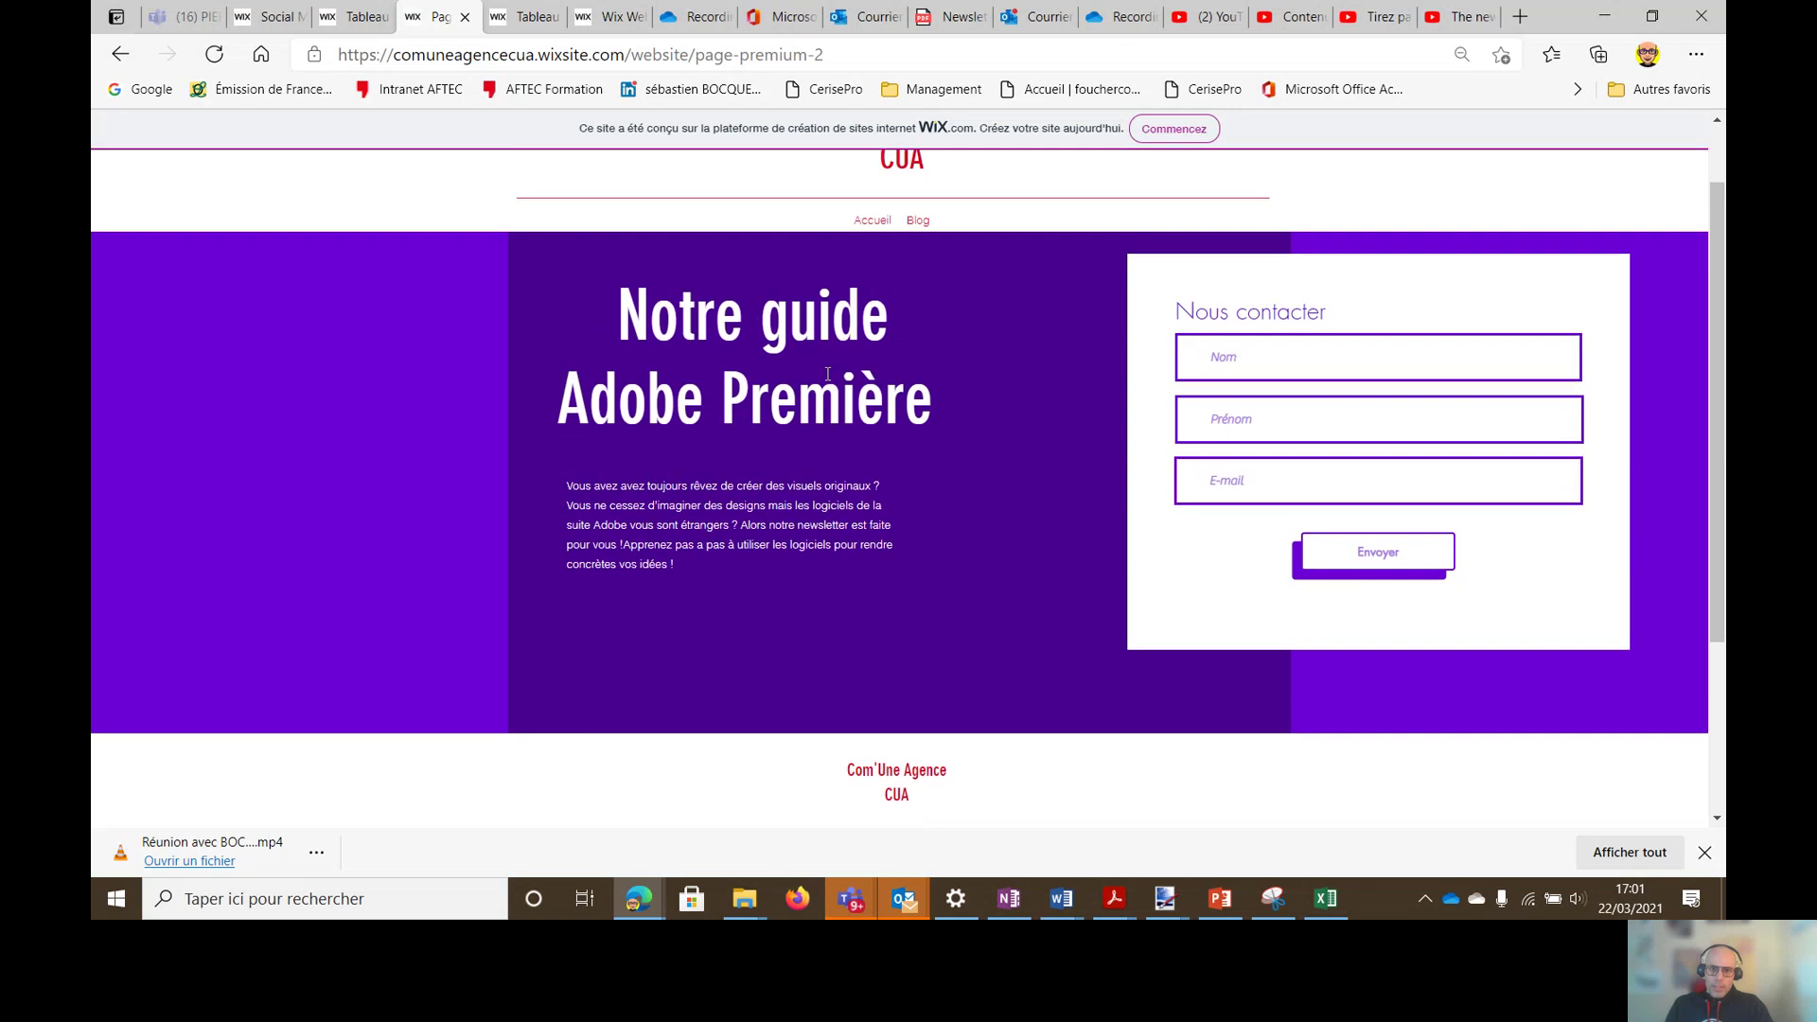
Step: Fill in the Nous contacter form with the contact's last name, first name and e-mail, and submit it
{"action": "scroll", "coordinate": [741, 484], "scroll_direction": "up", "scroll_amount": 1}
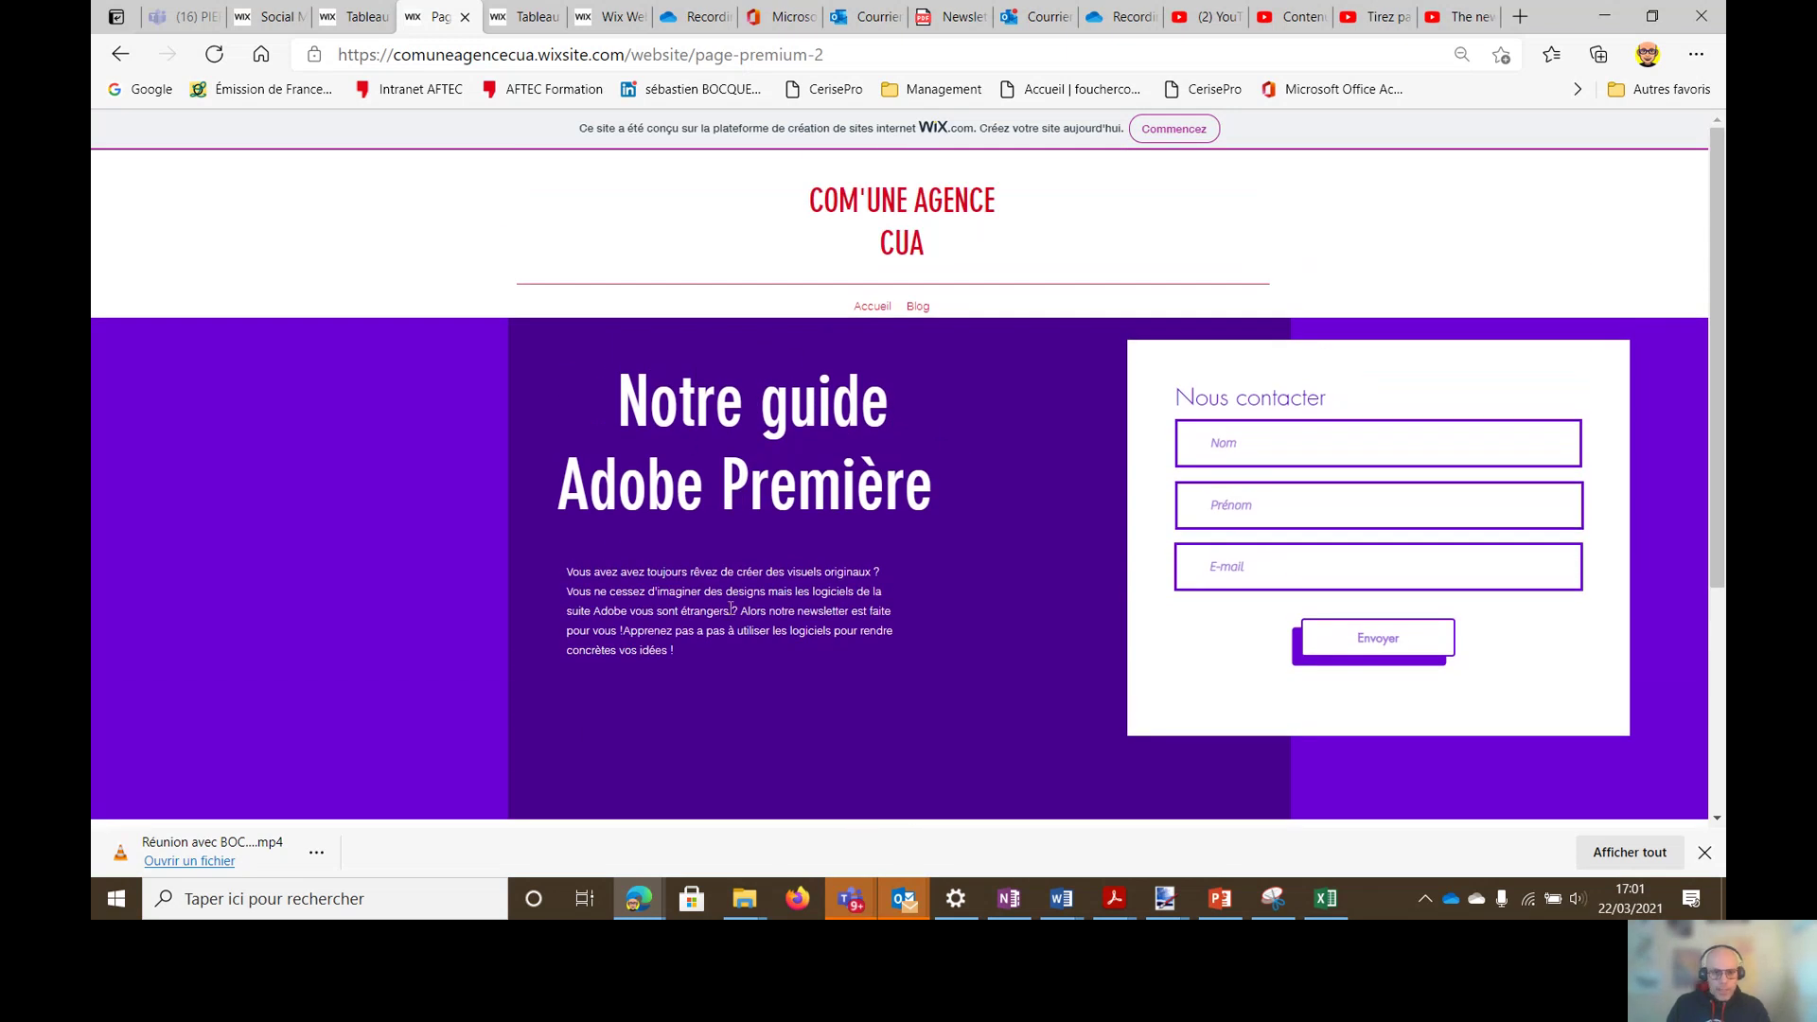
{"action": "key", "text": "ctrl+plus"}
{"action": "key", "text": "ctrl+plus"}
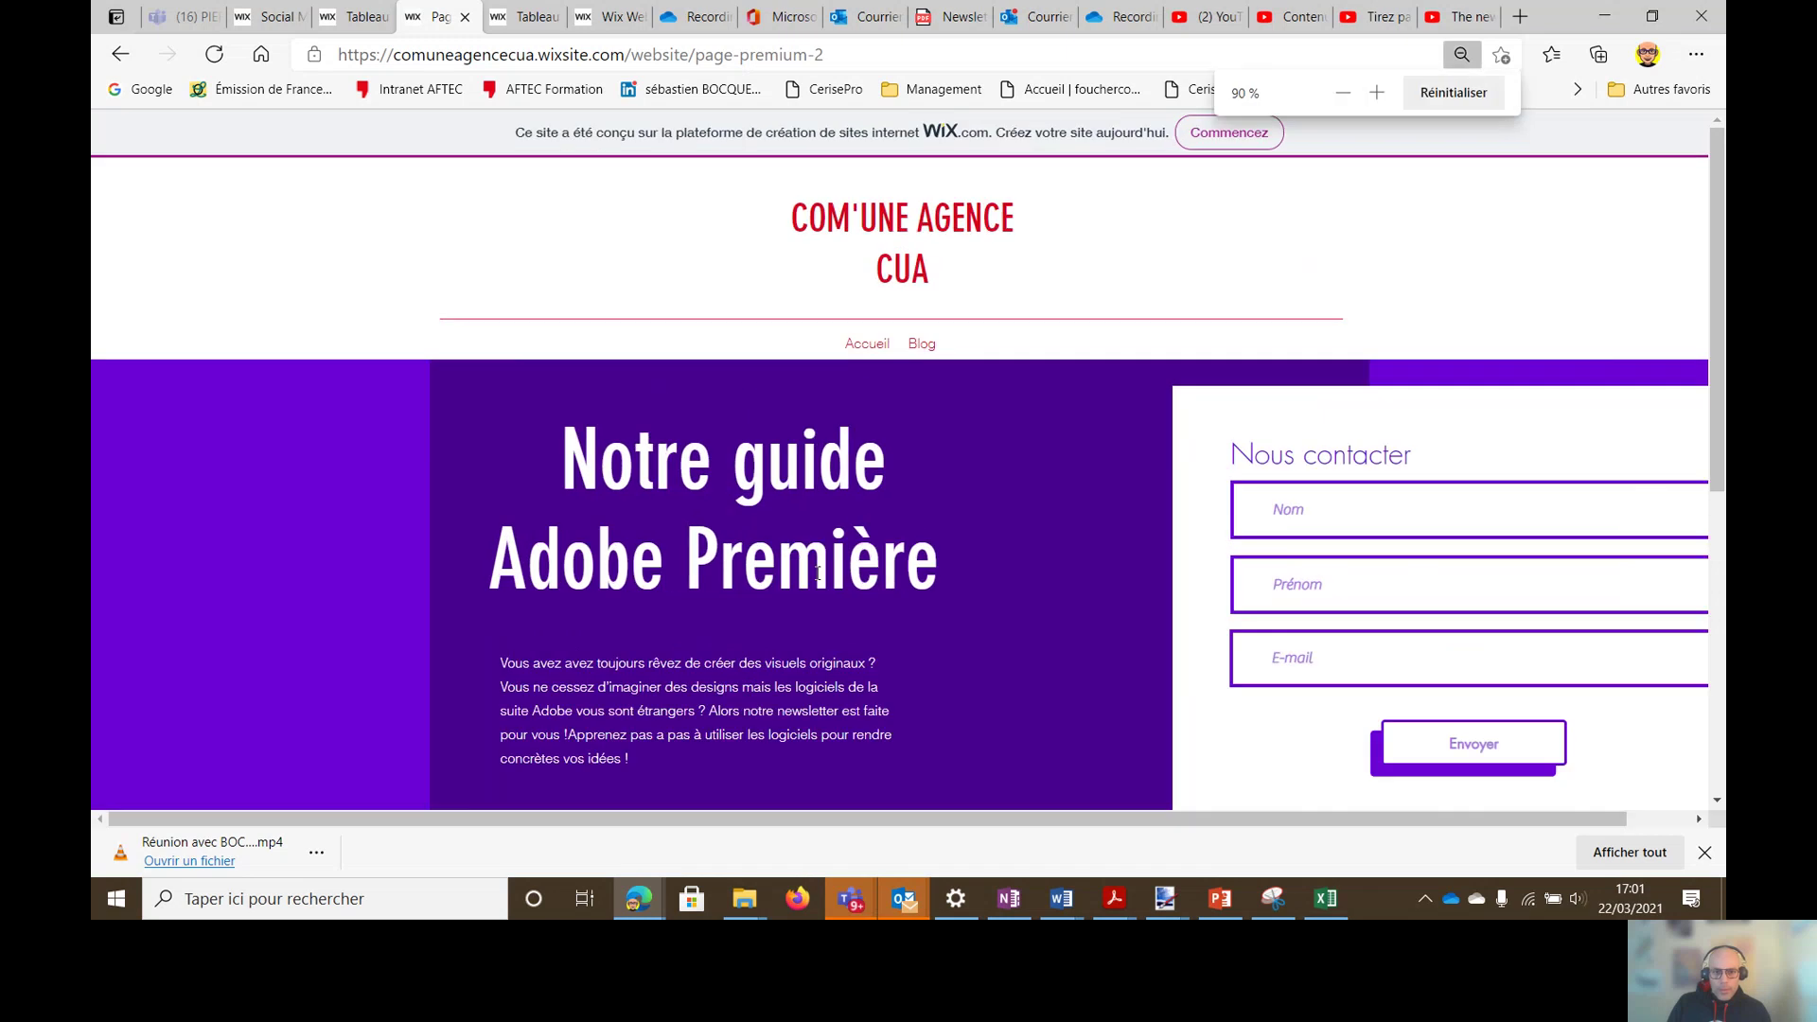
{"action": "scroll", "coordinate": [763, 580], "scroll_direction": "down", "scroll_amount": 1}
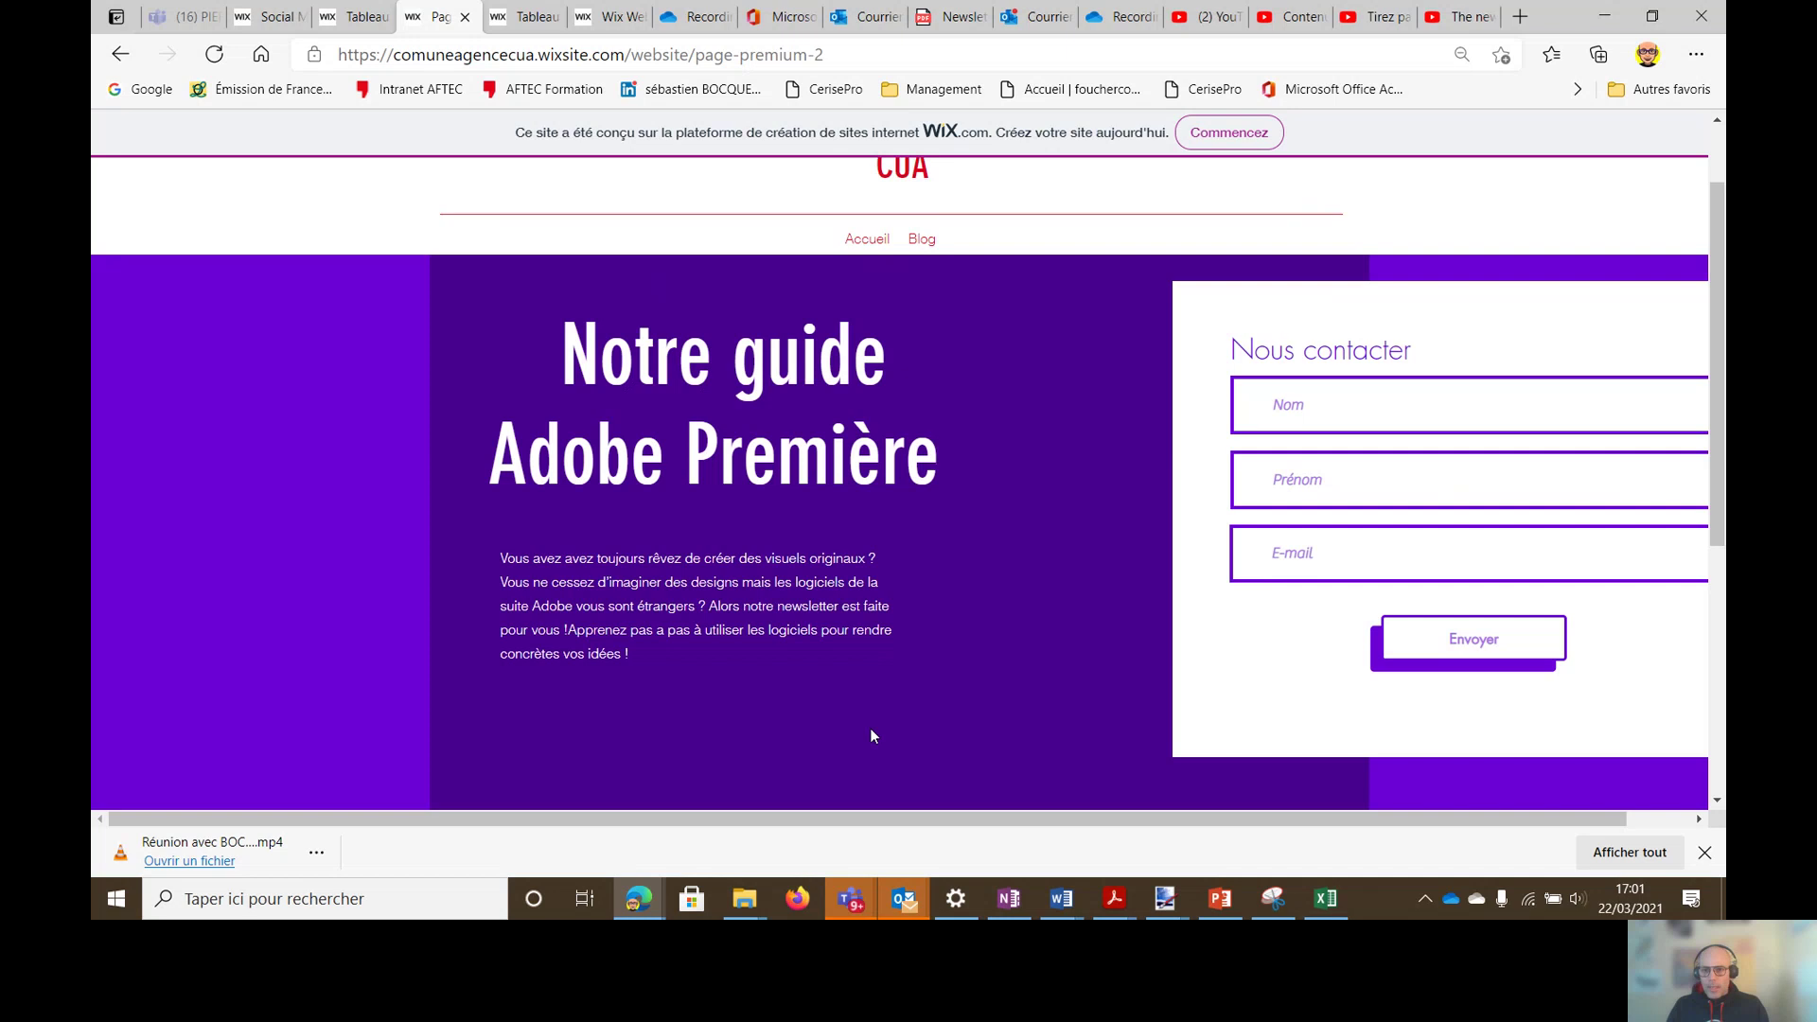
{"action": "left_click_drag", "start_coordinate": [729, 816], "coordinate": [790, 814]}
{"action": "left_click", "coordinate": [1335, 409]}
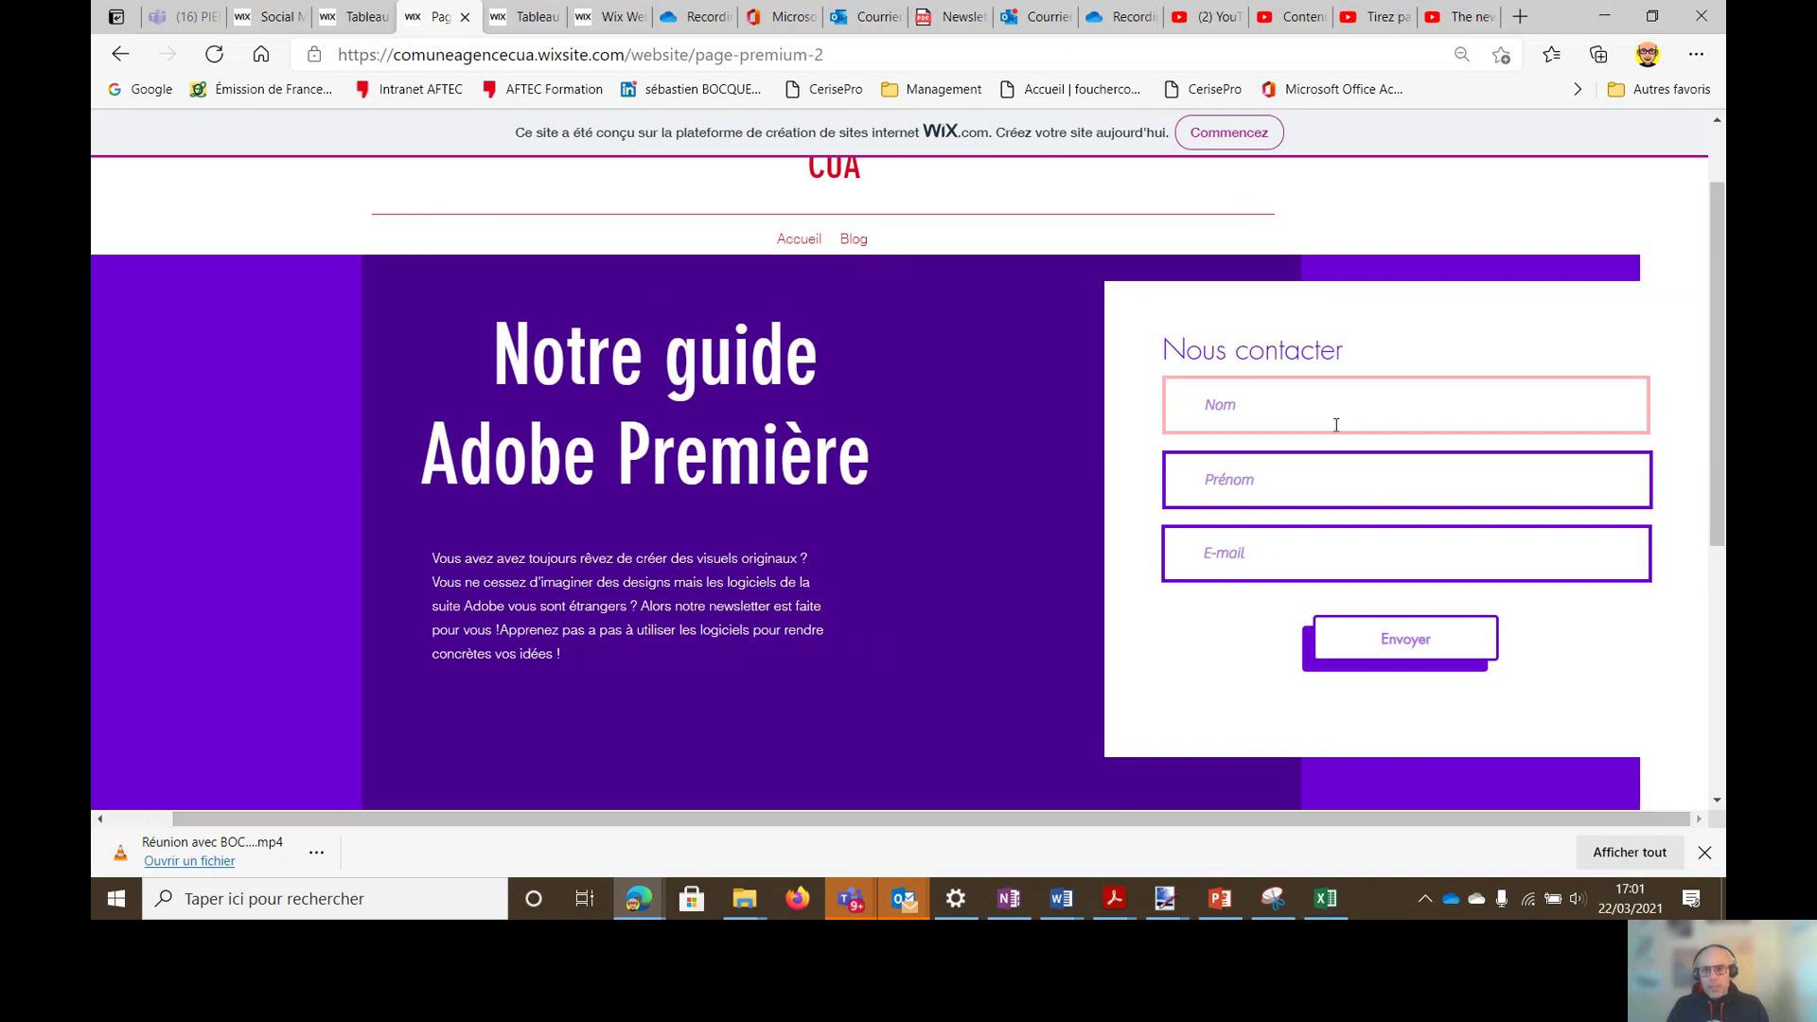
{"action": "left_click", "coordinate": [1330, 465]}
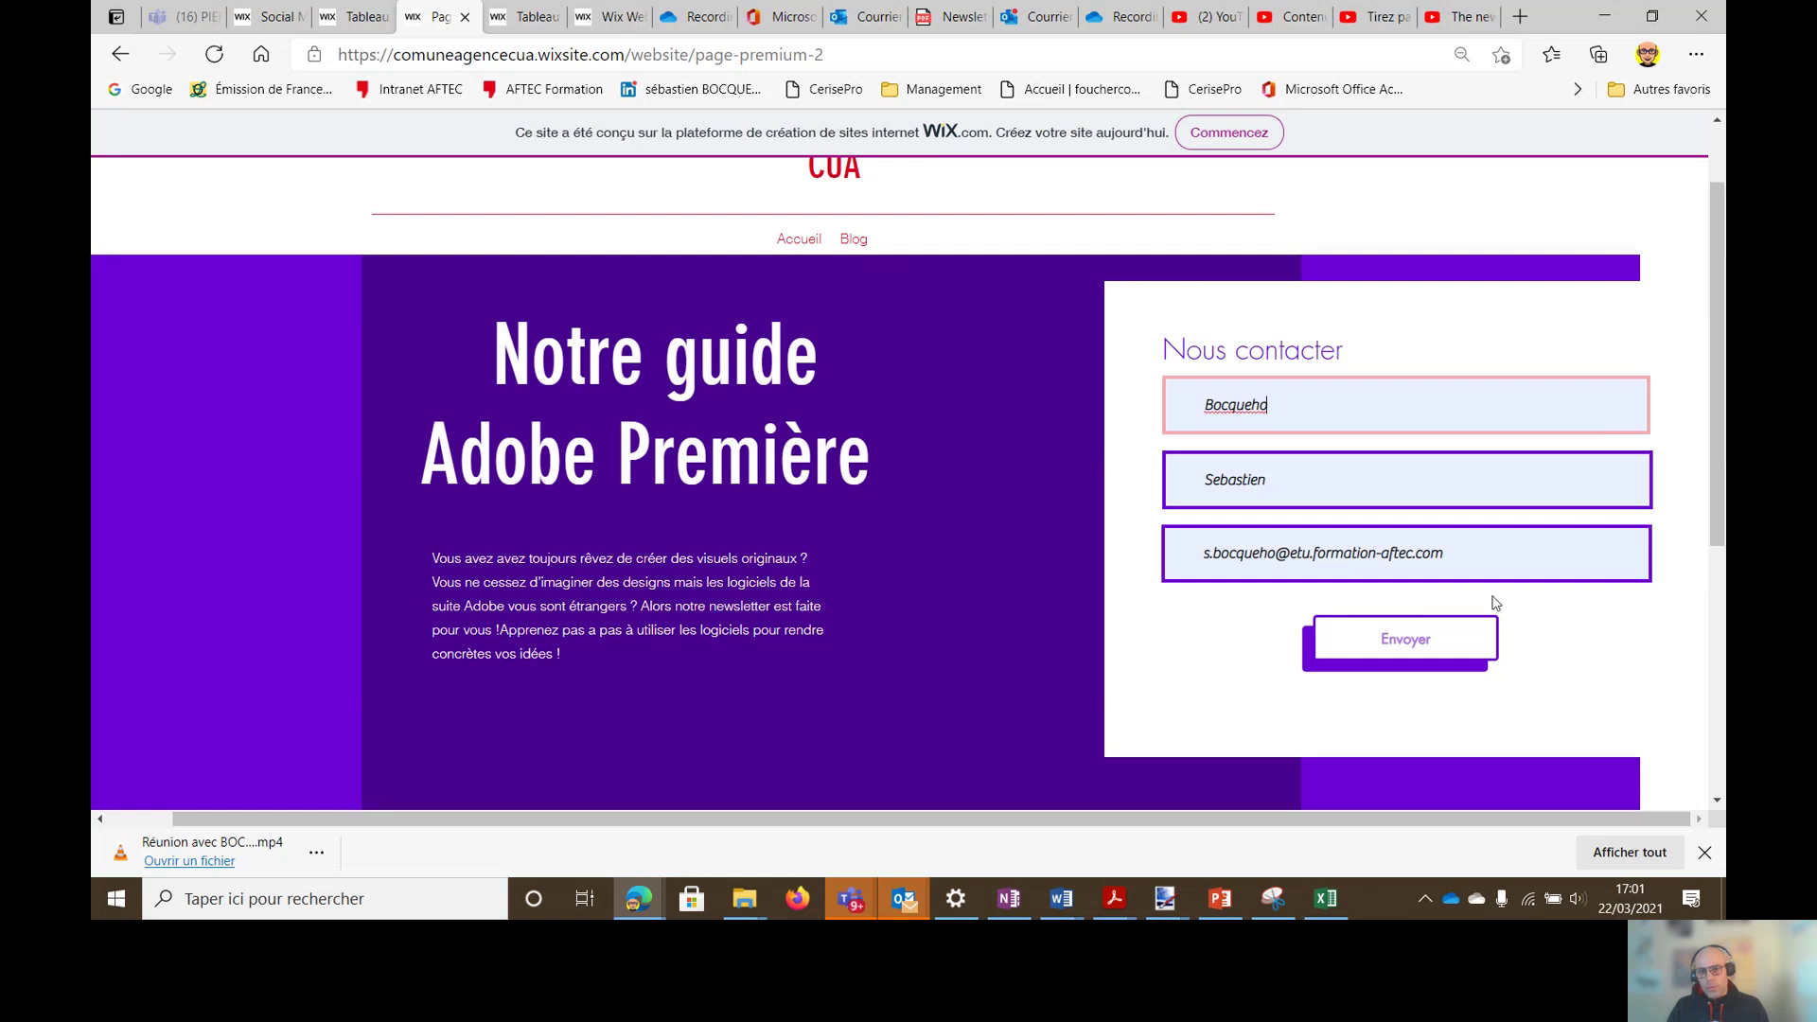
{"action": "left_click", "coordinate": [1403, 640]}
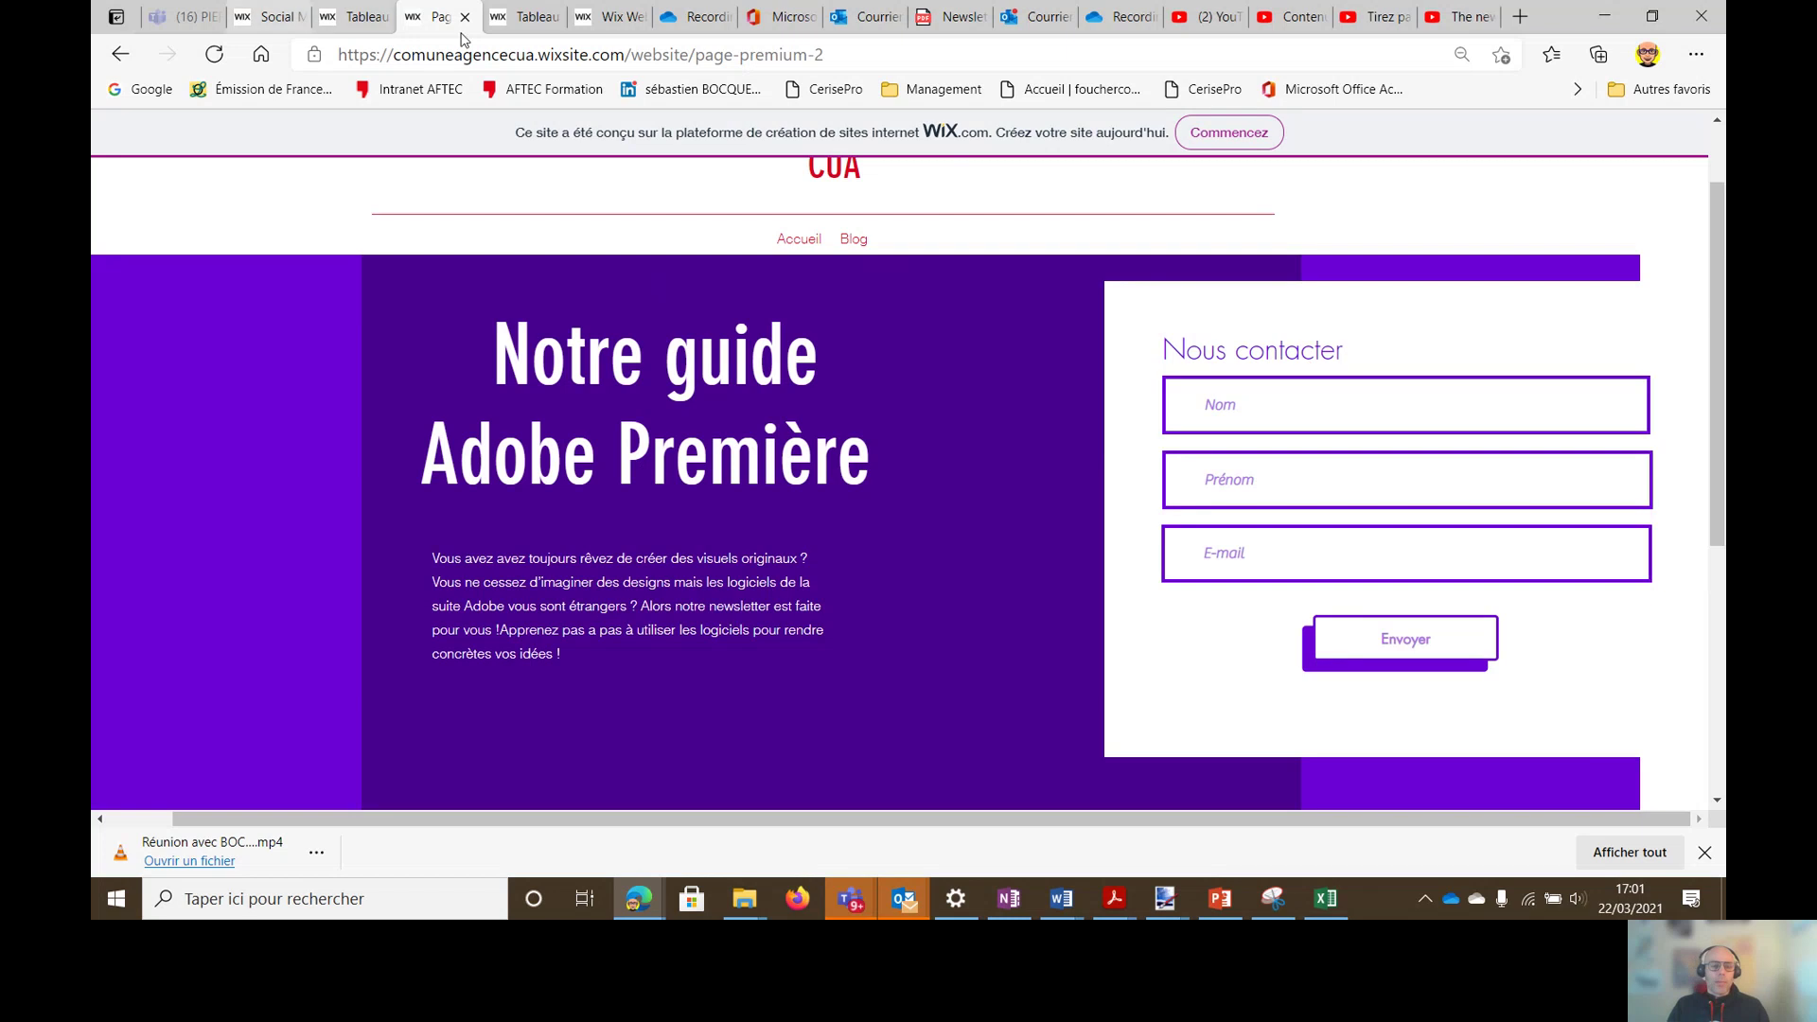
Step: Switch to the Outlook web mailbox, display the inbox and reload it to check for new mail
{"action": "mouse_move", "coordinate": [554, 7]}
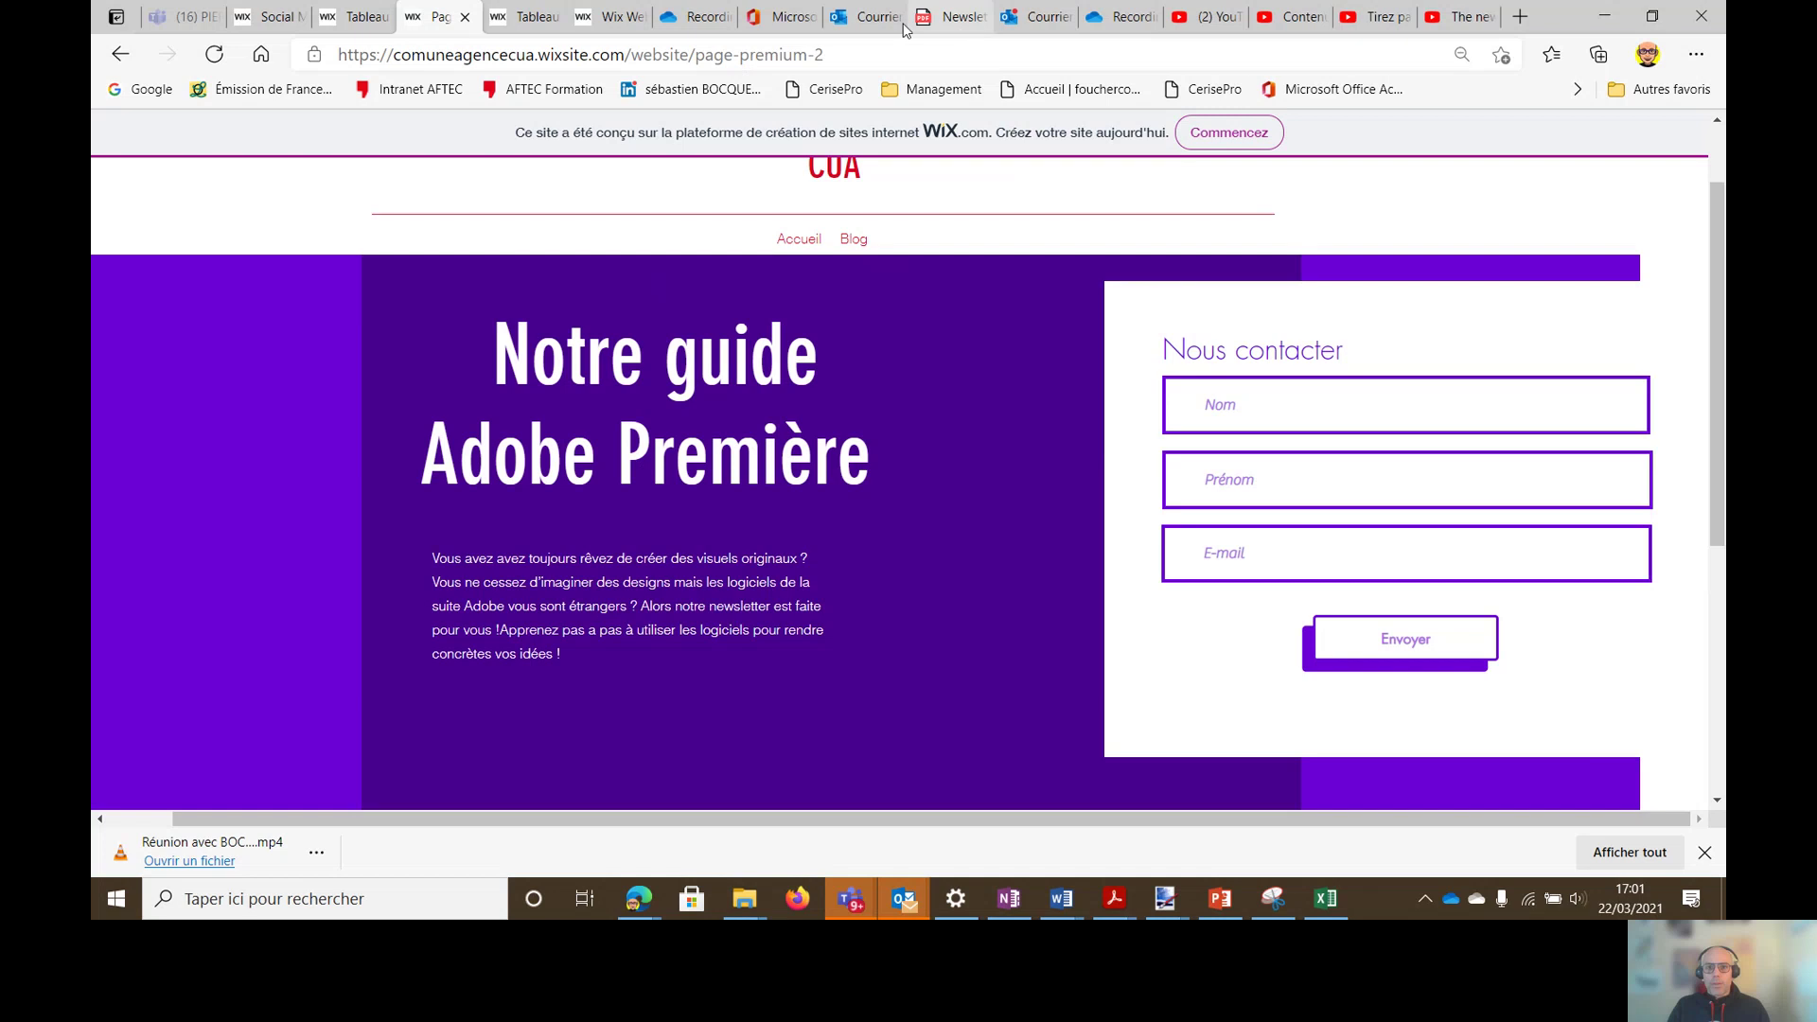
{"action": "left_click", "coordinate": [849, 21]}
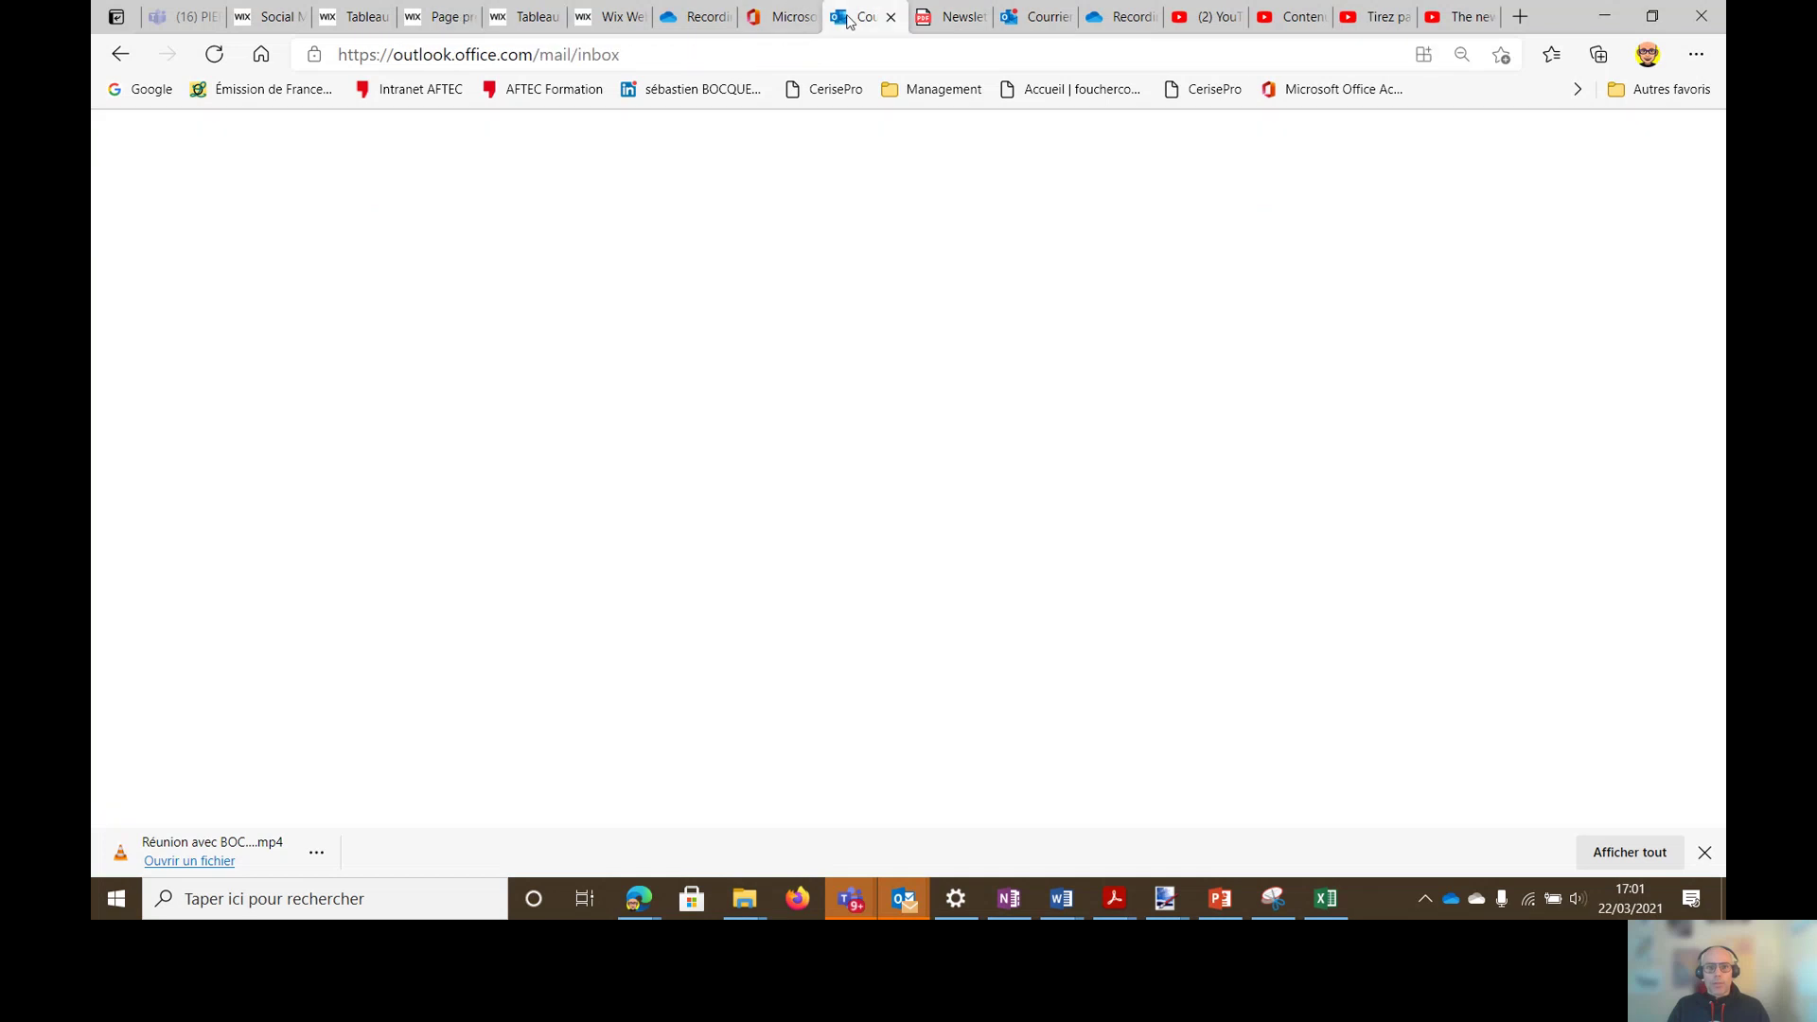
{"action": "scroll", "coordinate": [311, 494], "scroll_direction": "up", "scroll_amount": 2}
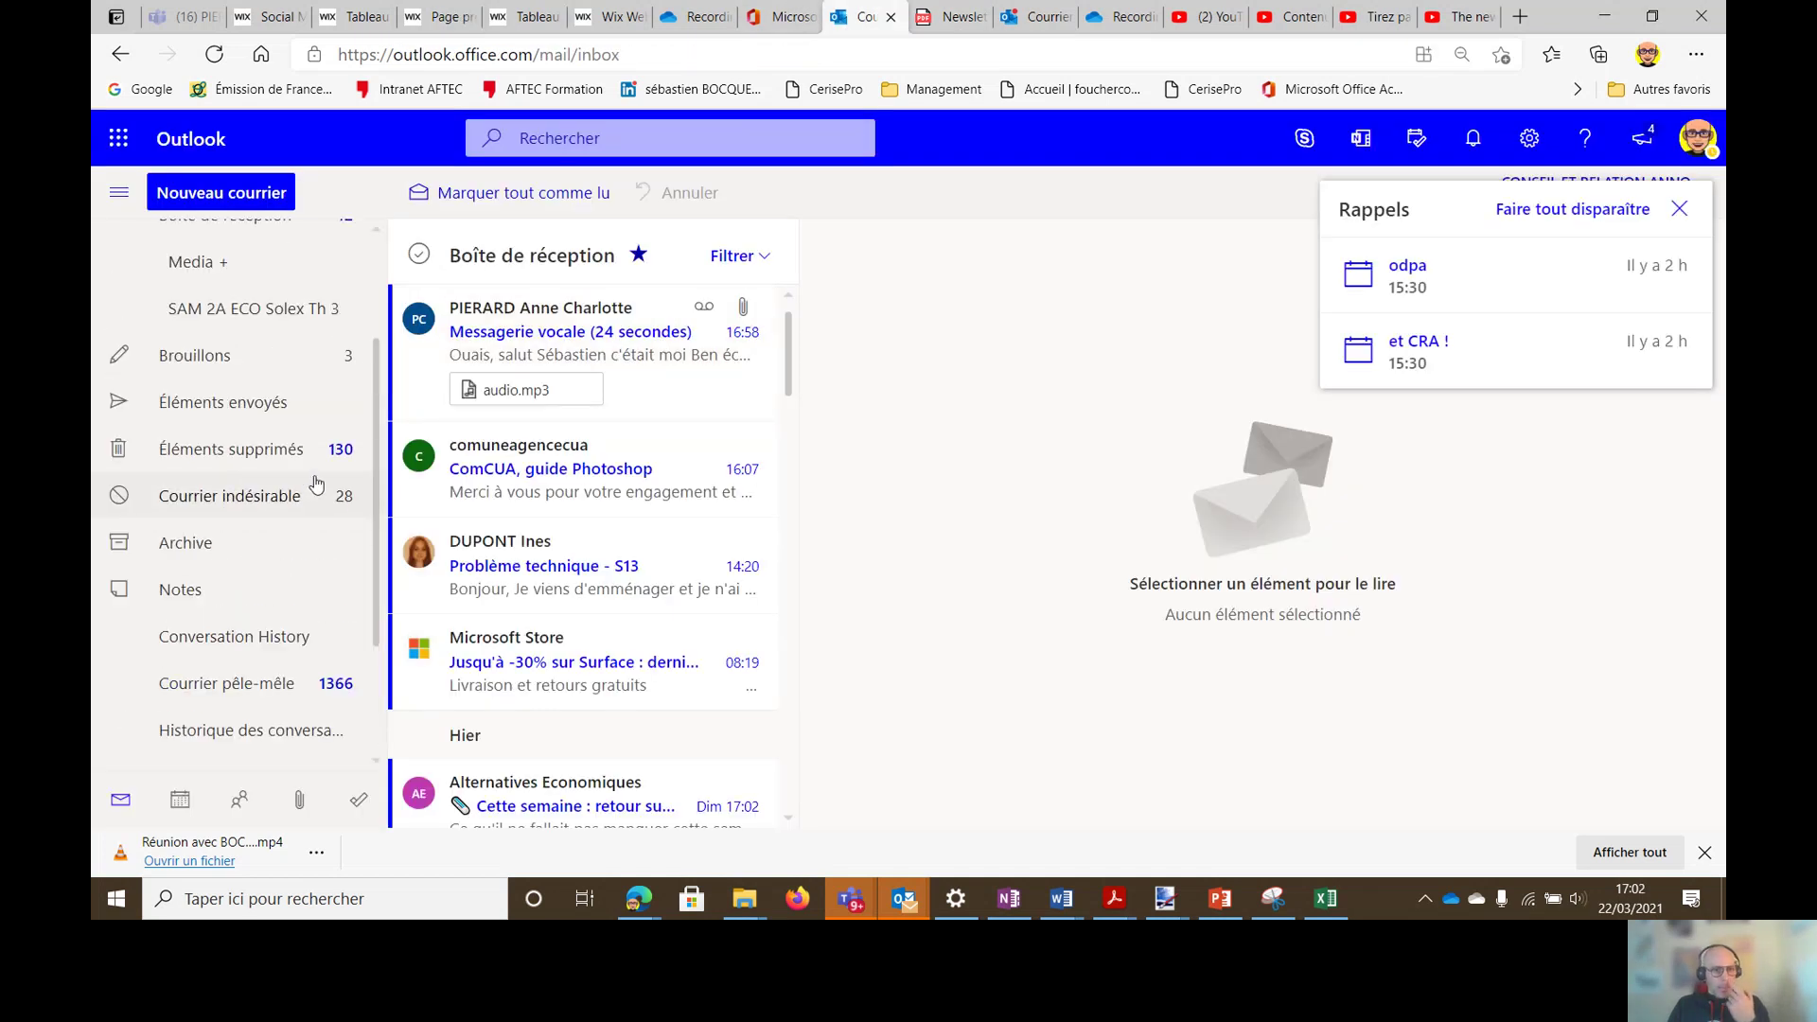
{"action": "scroll", "coordinate": [239, 398], "scroll_direction": "up", "scroll_amount": 3}
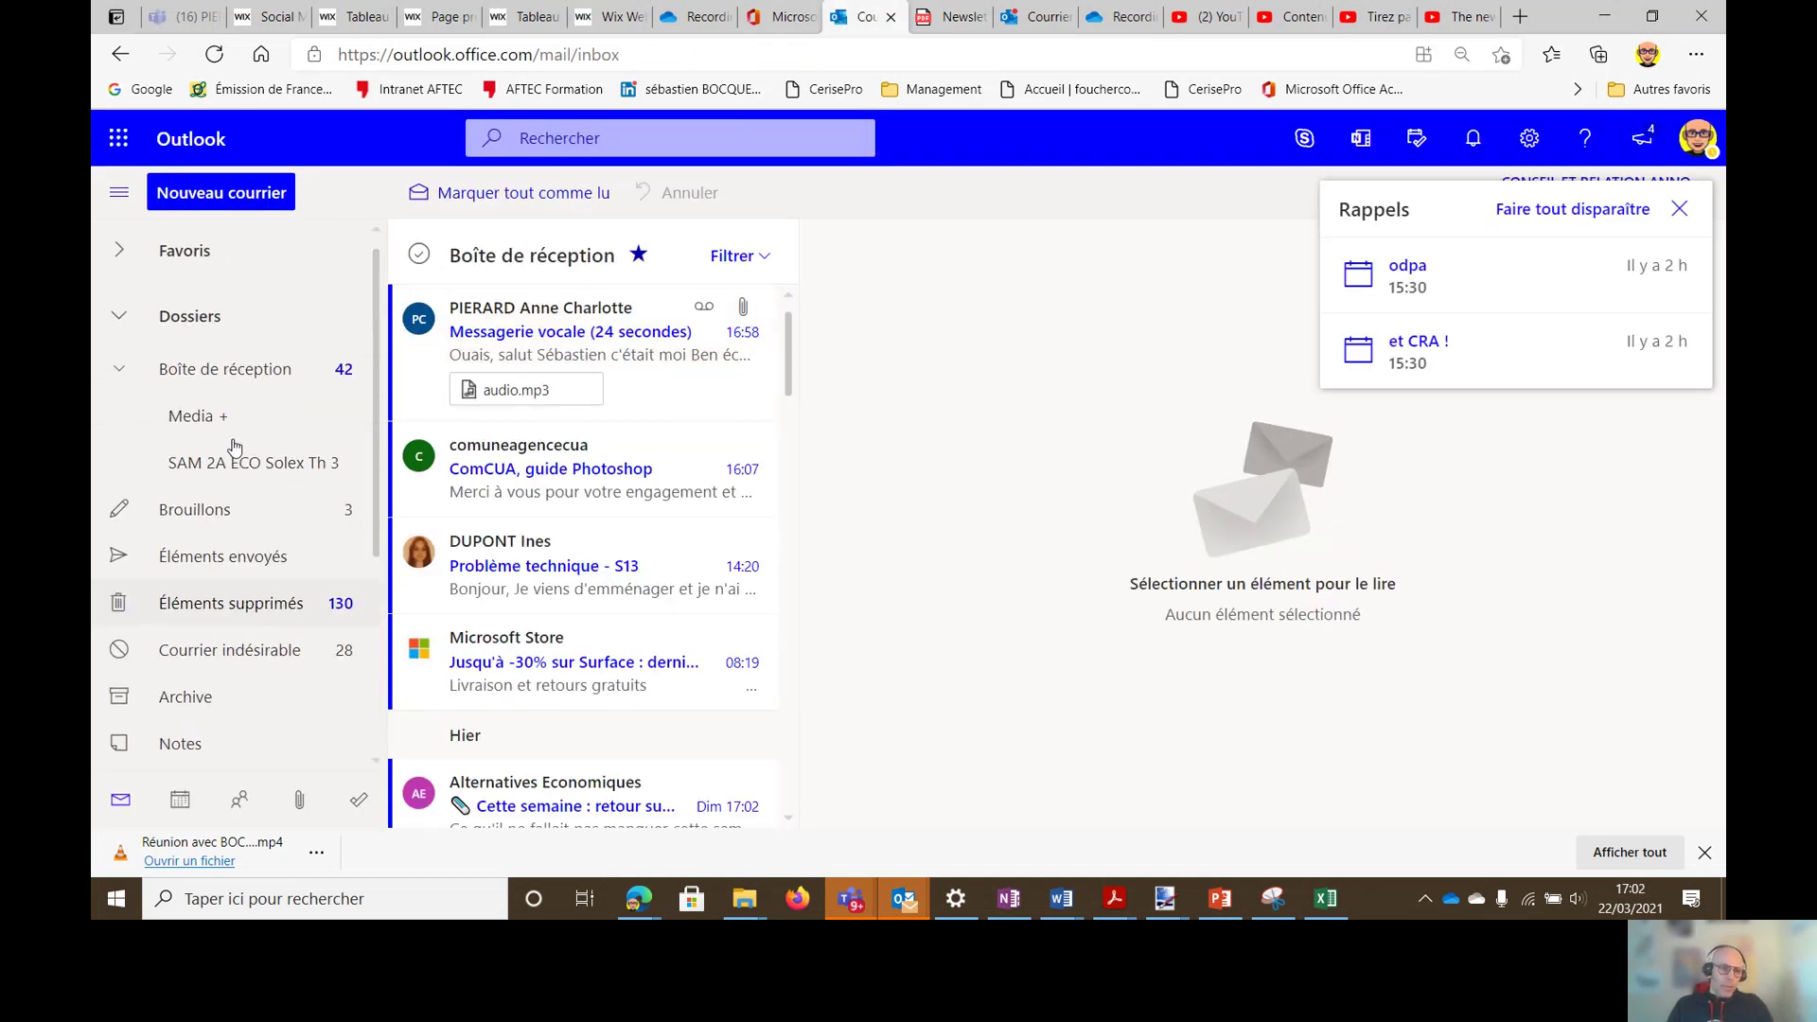
{"action": "left_click", "coordinate": [224, 384]}
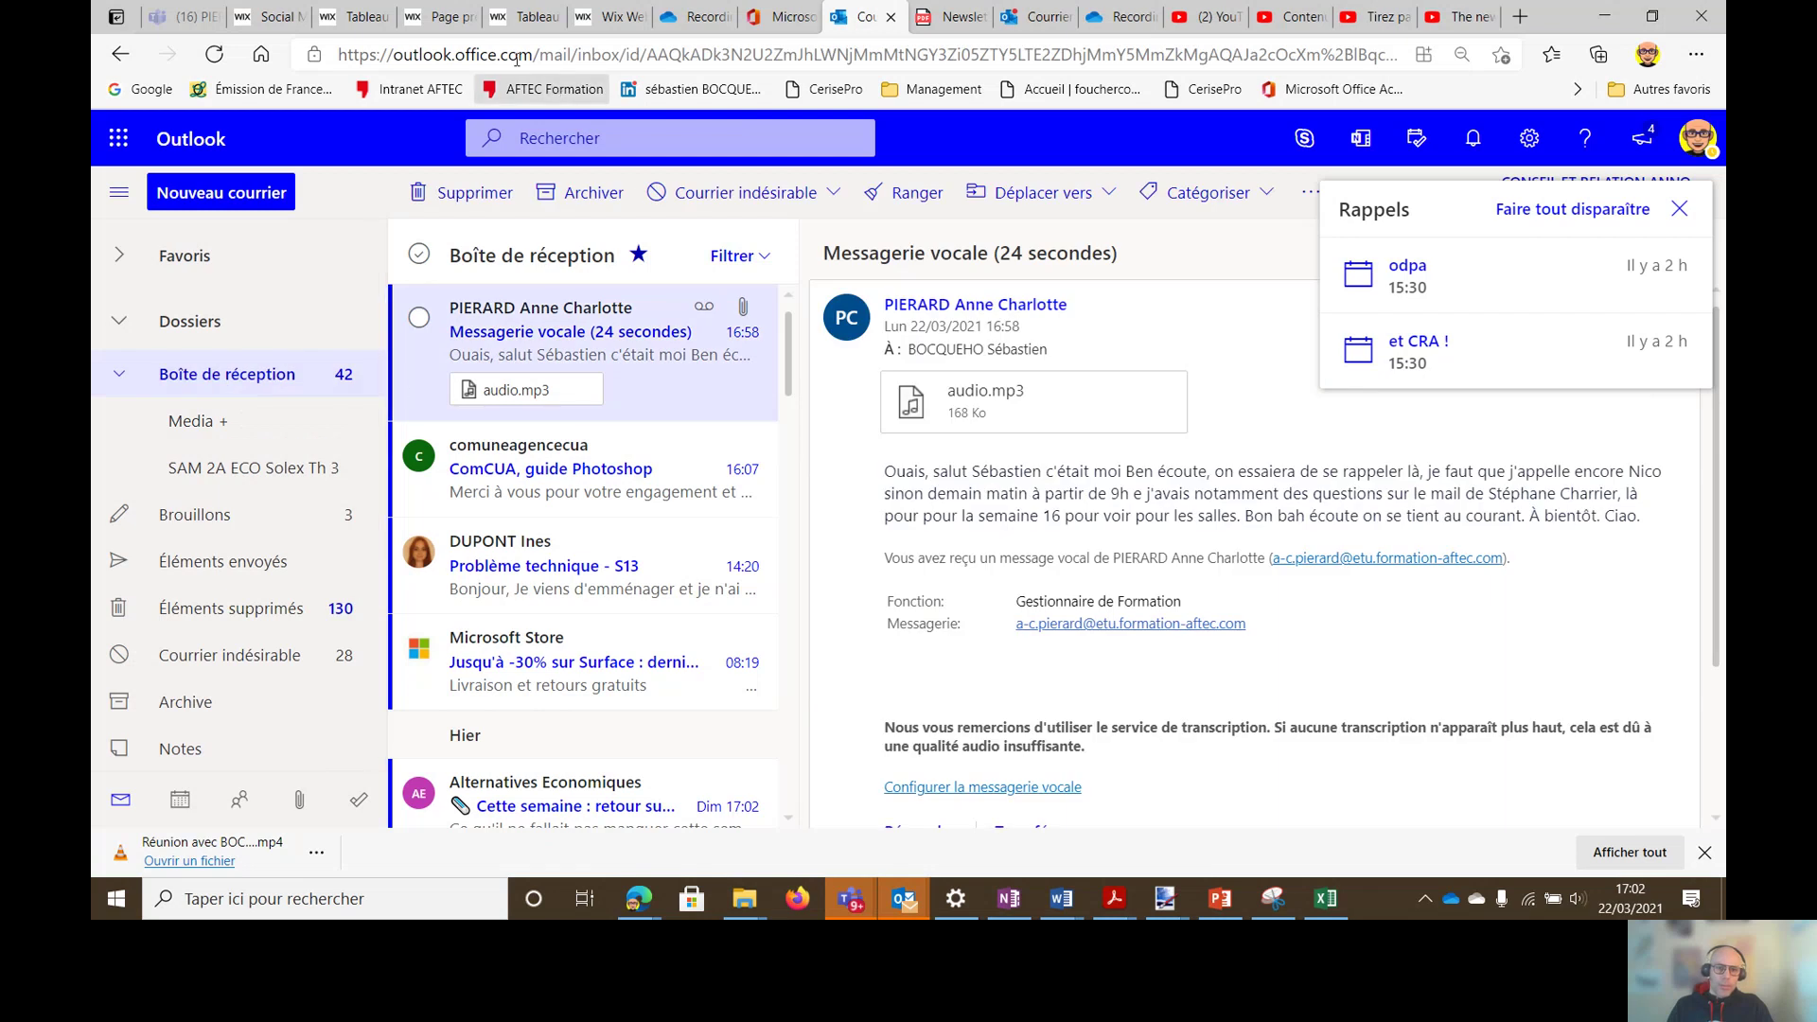
{"action": "left_click", "coordinate": [214, 54]}
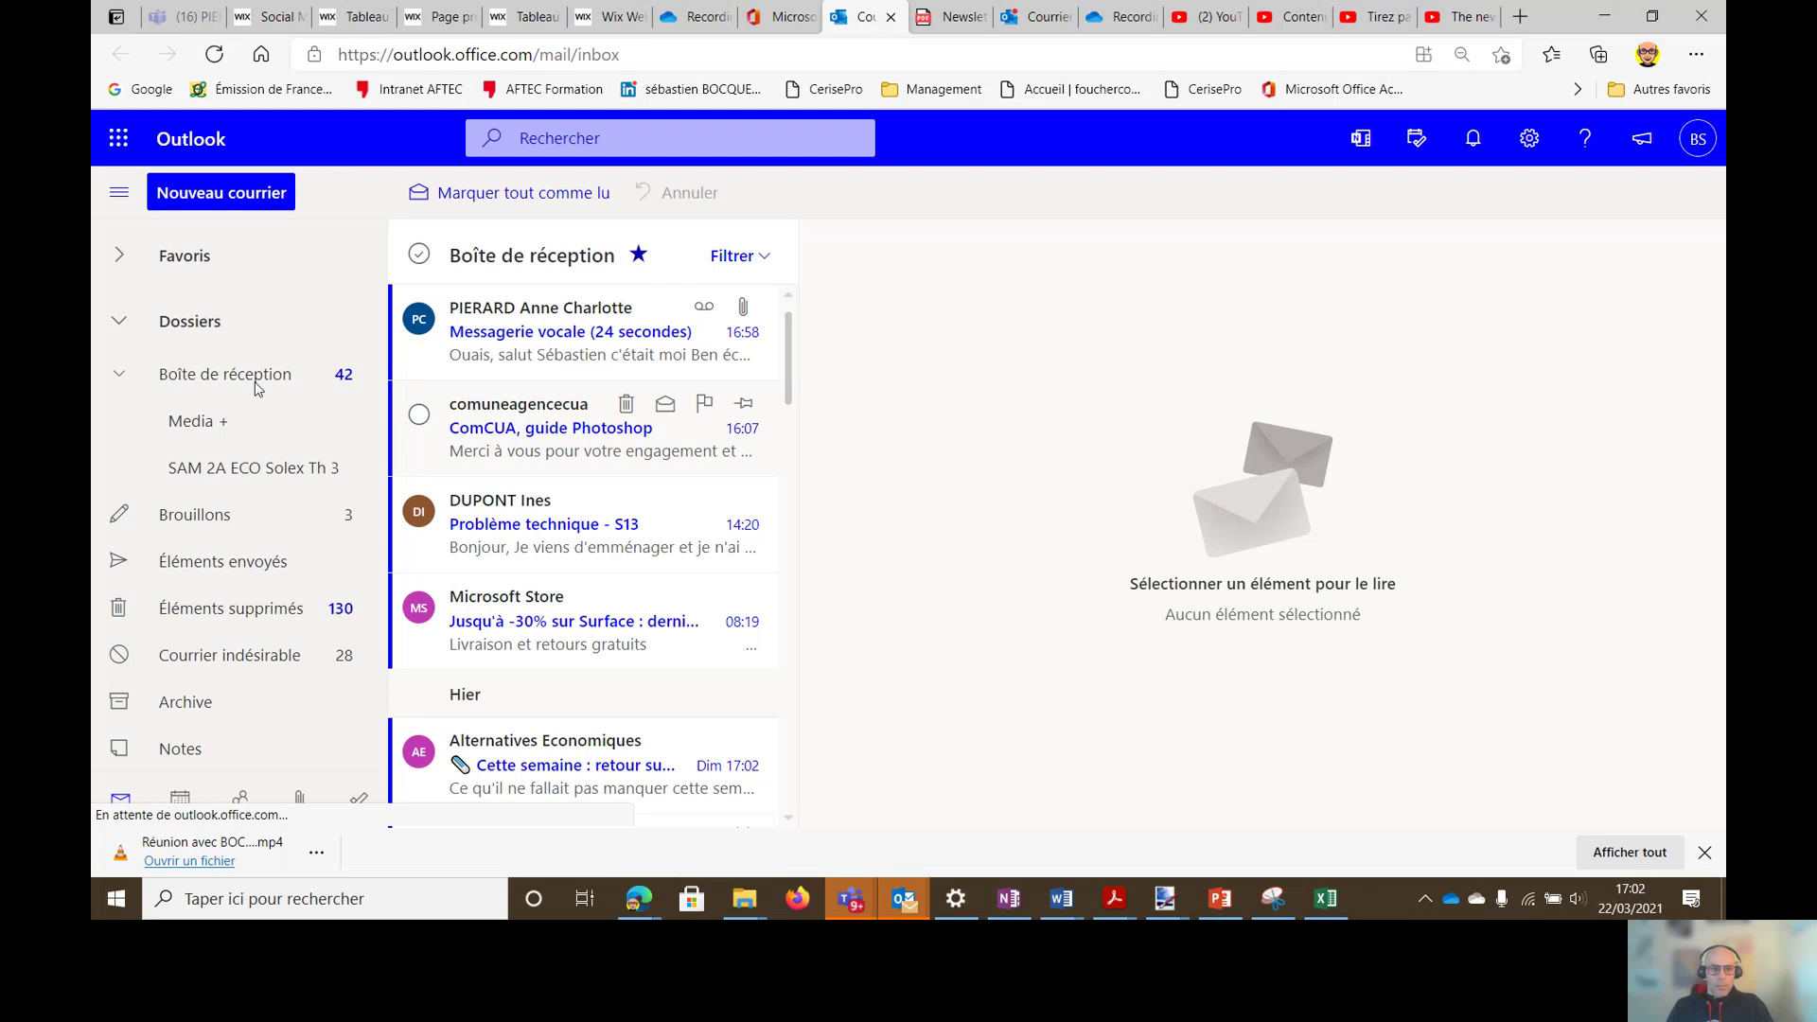
Step: Check the junk mail folder for the guide e-mail, return to the inbox and refresh it
{"action": "scroll", "coordinate": [256, 393], "scroll_direction": "down", "scroll_amount": 3}
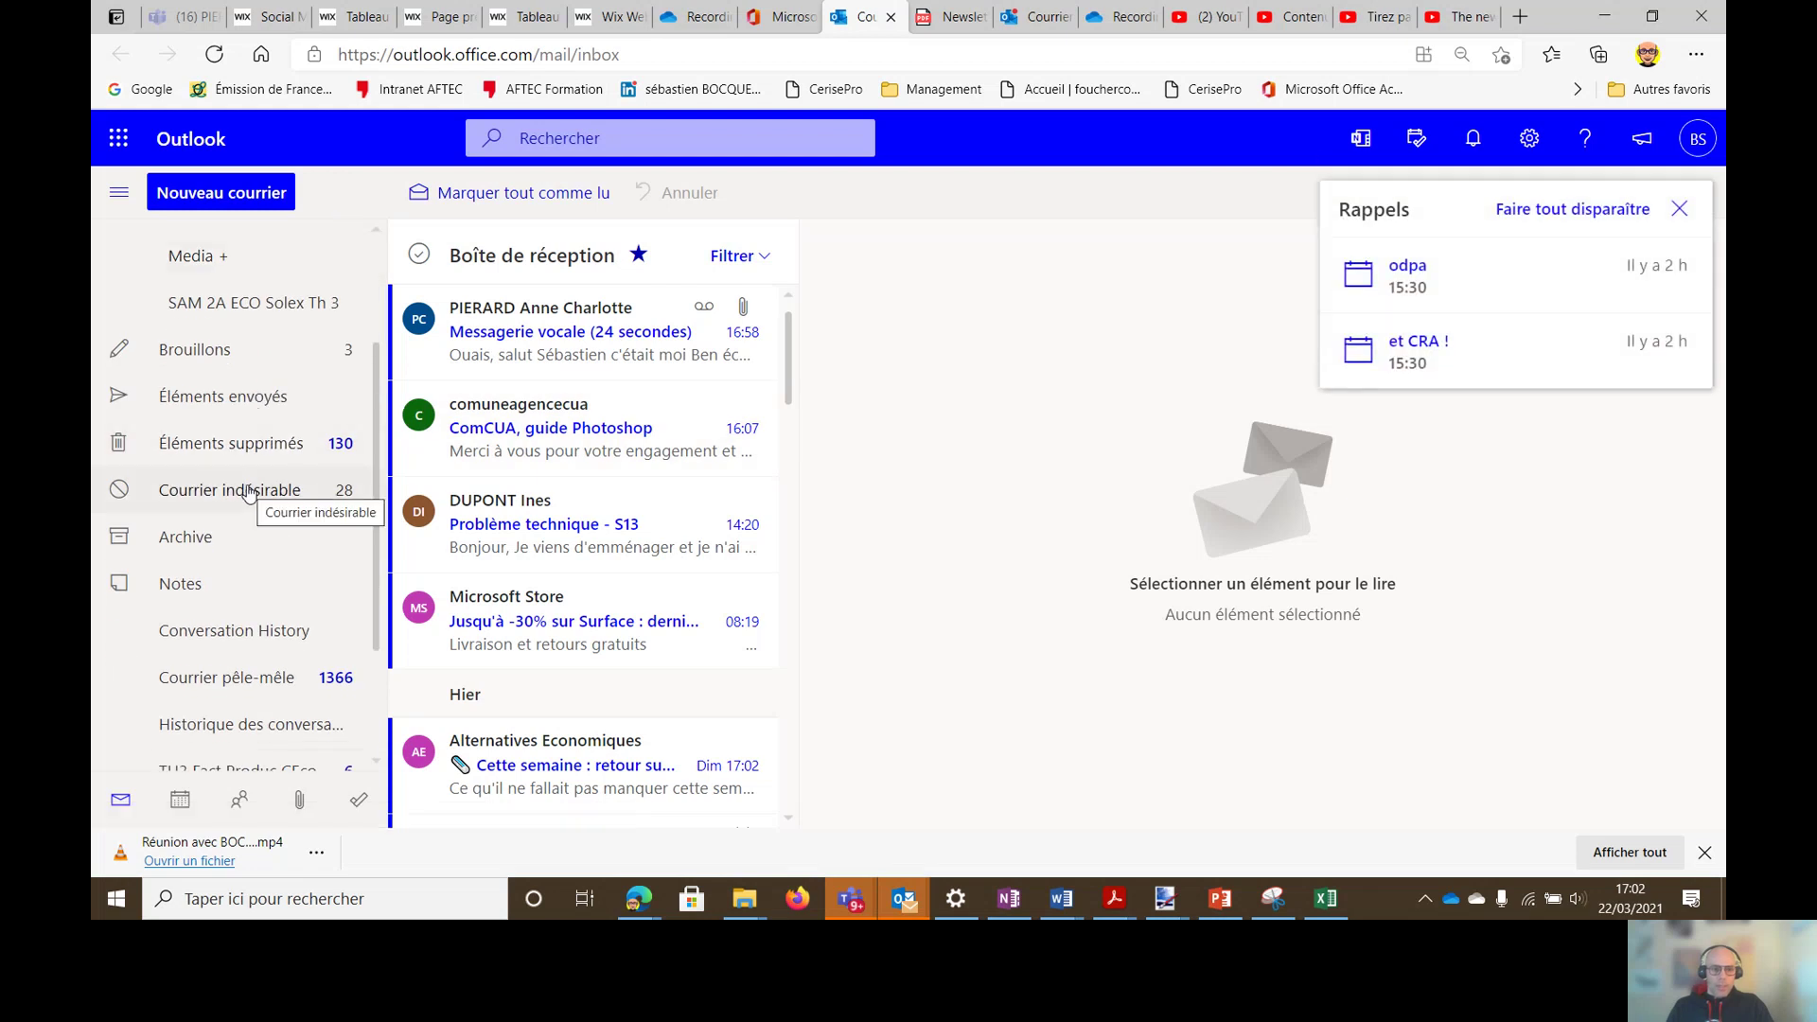
{"action": "left_click", "coordinate": [246, 490]}
{"action": "scroll", "coordinate": [246, 426], "scroll_direction": "up", "scroll_amount": 3}
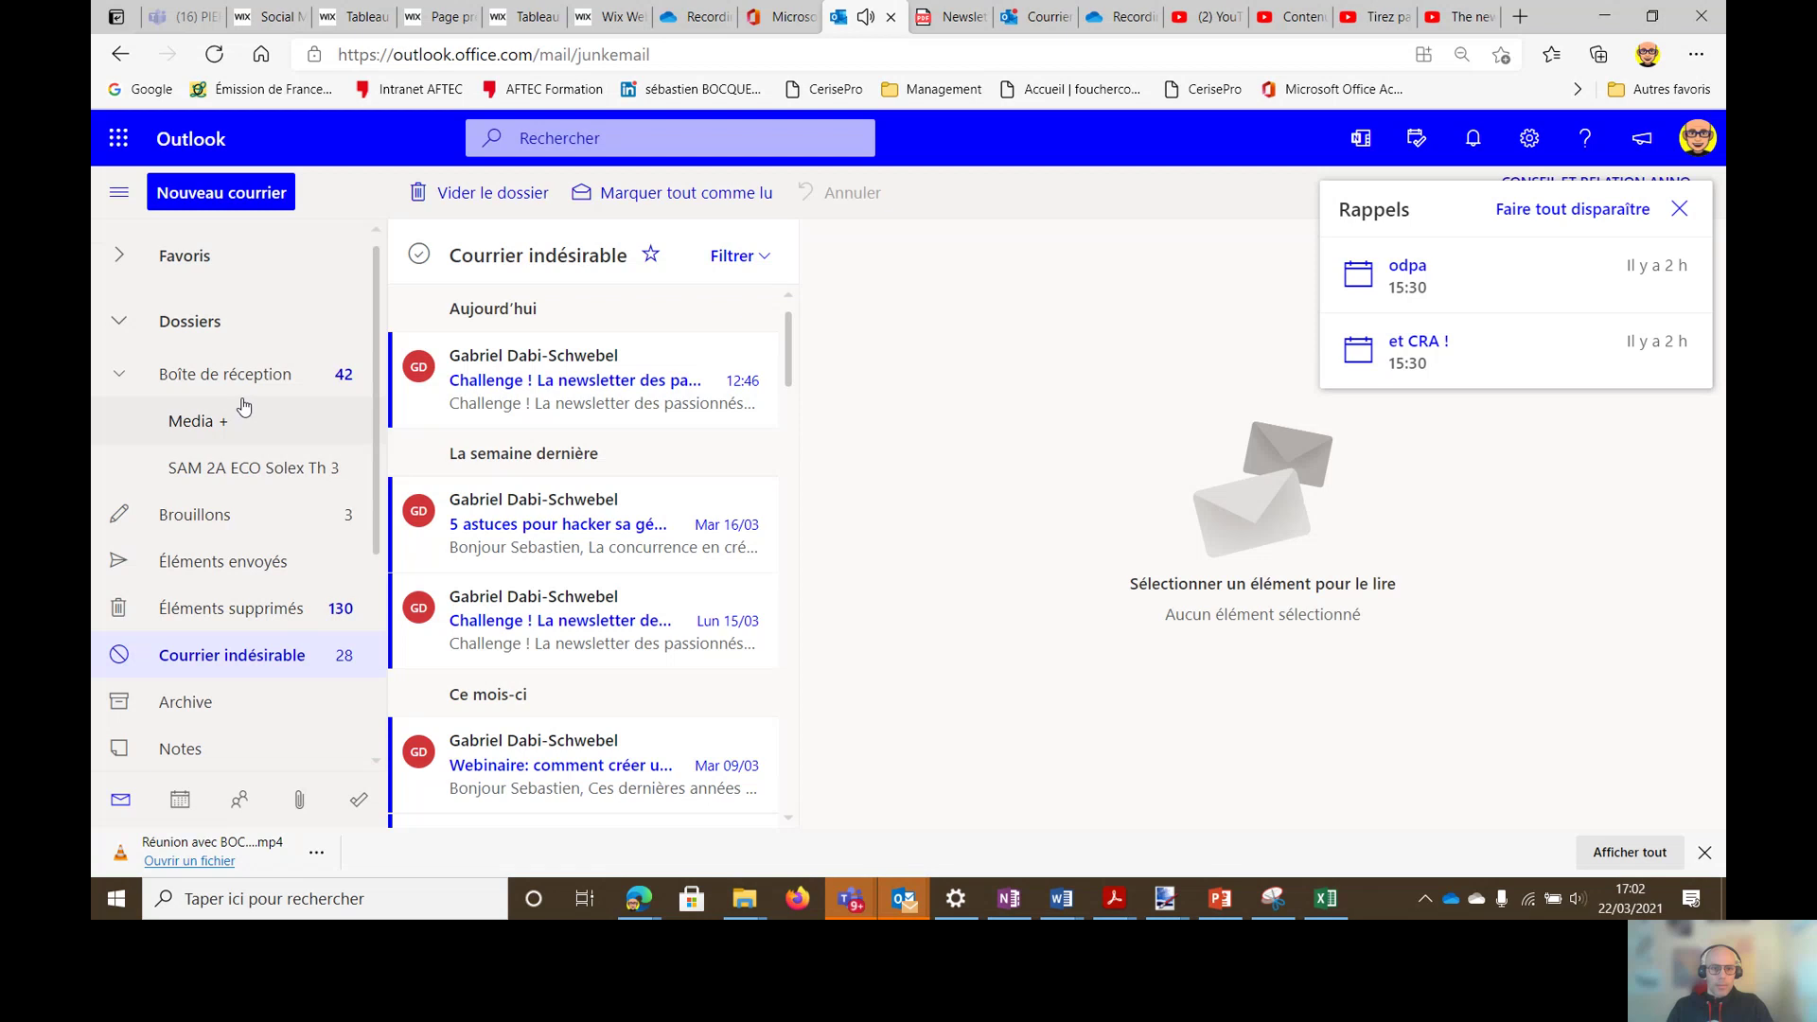
{"action": "left_click", "coordinate": [209, 382]}
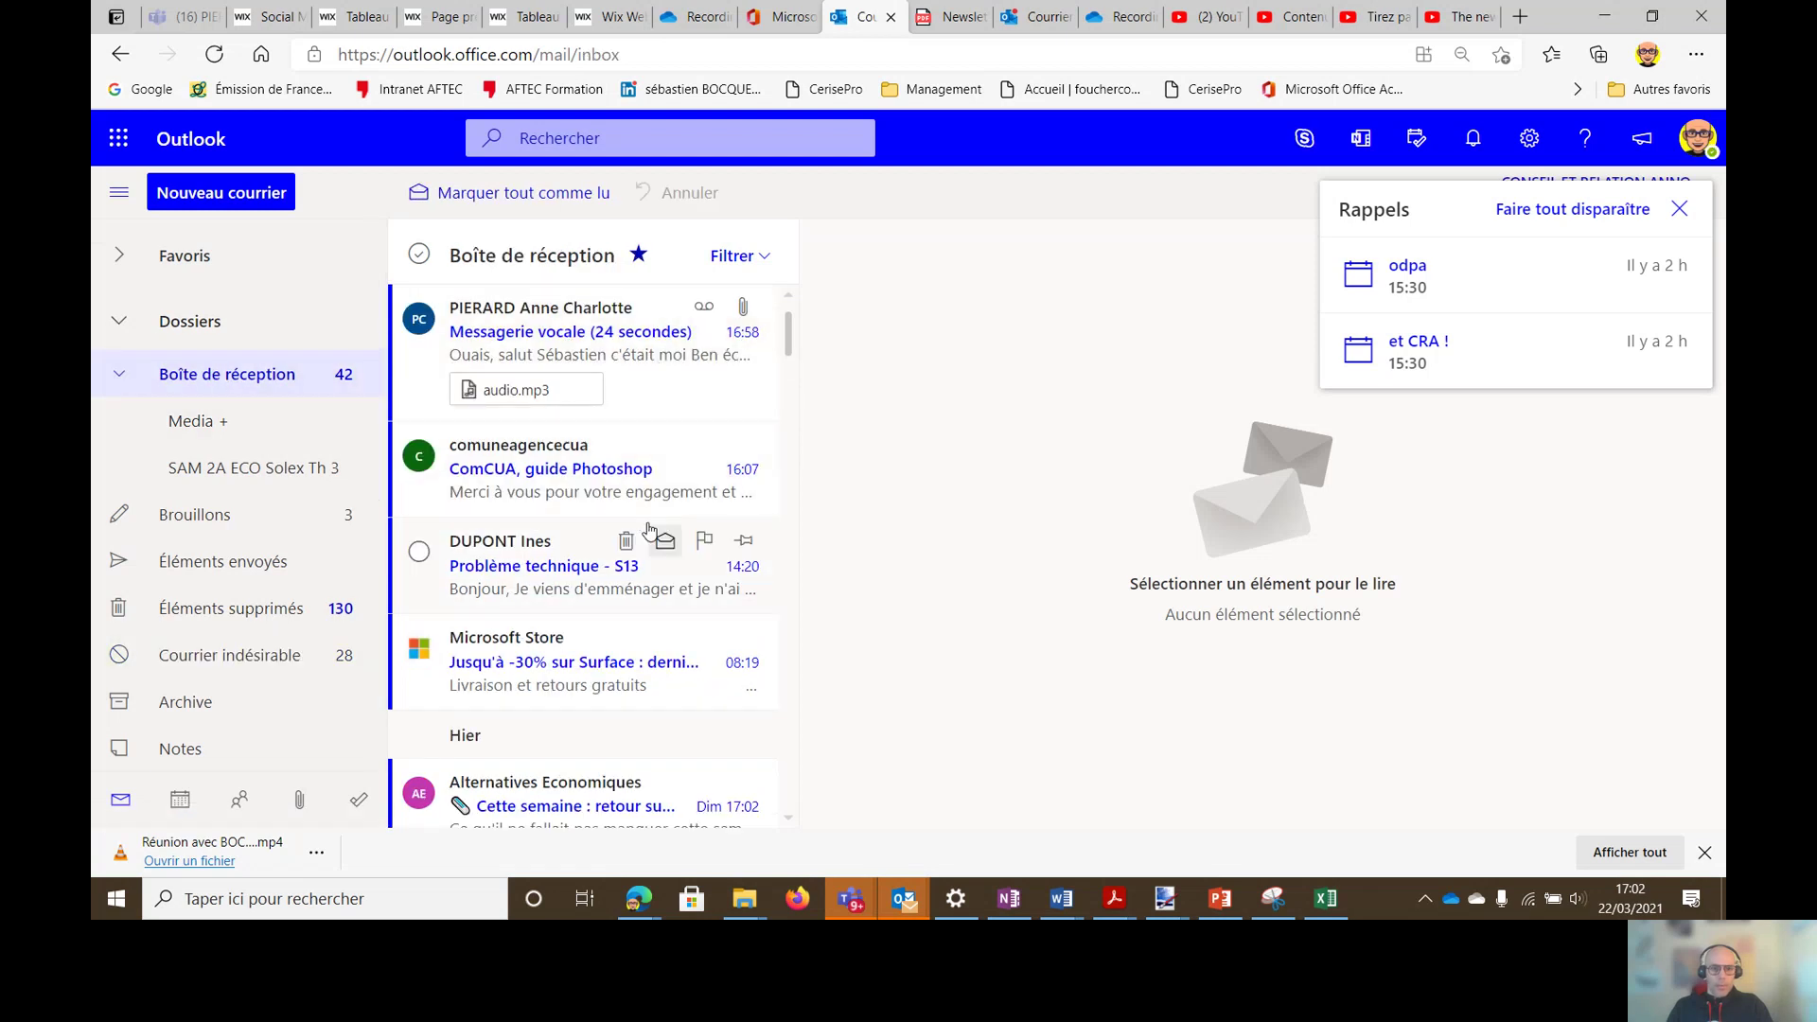
{"action": "left_click", "coordinate": [212, 56]}
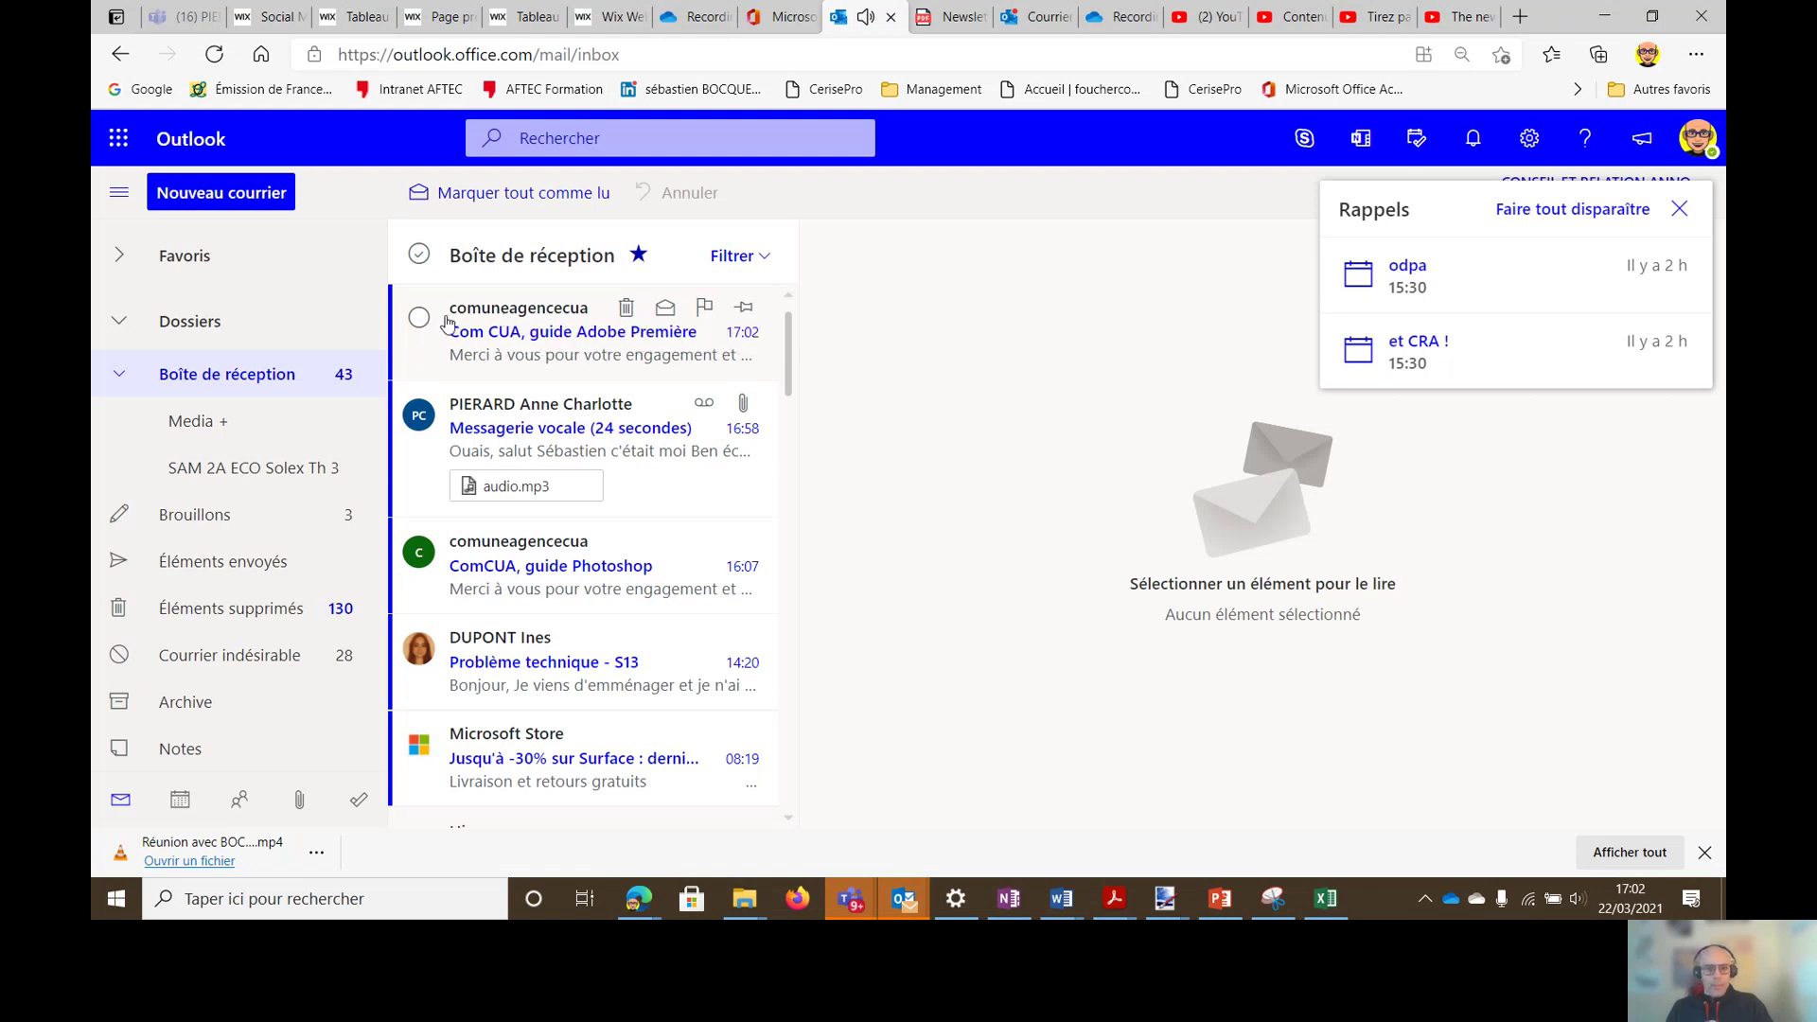
Step: Open the "Com CUA, guide Adobe Première" message, dismiss the reminders and read the message through to its download link
{"action": "left_click", "coordinate": [527, 341]}
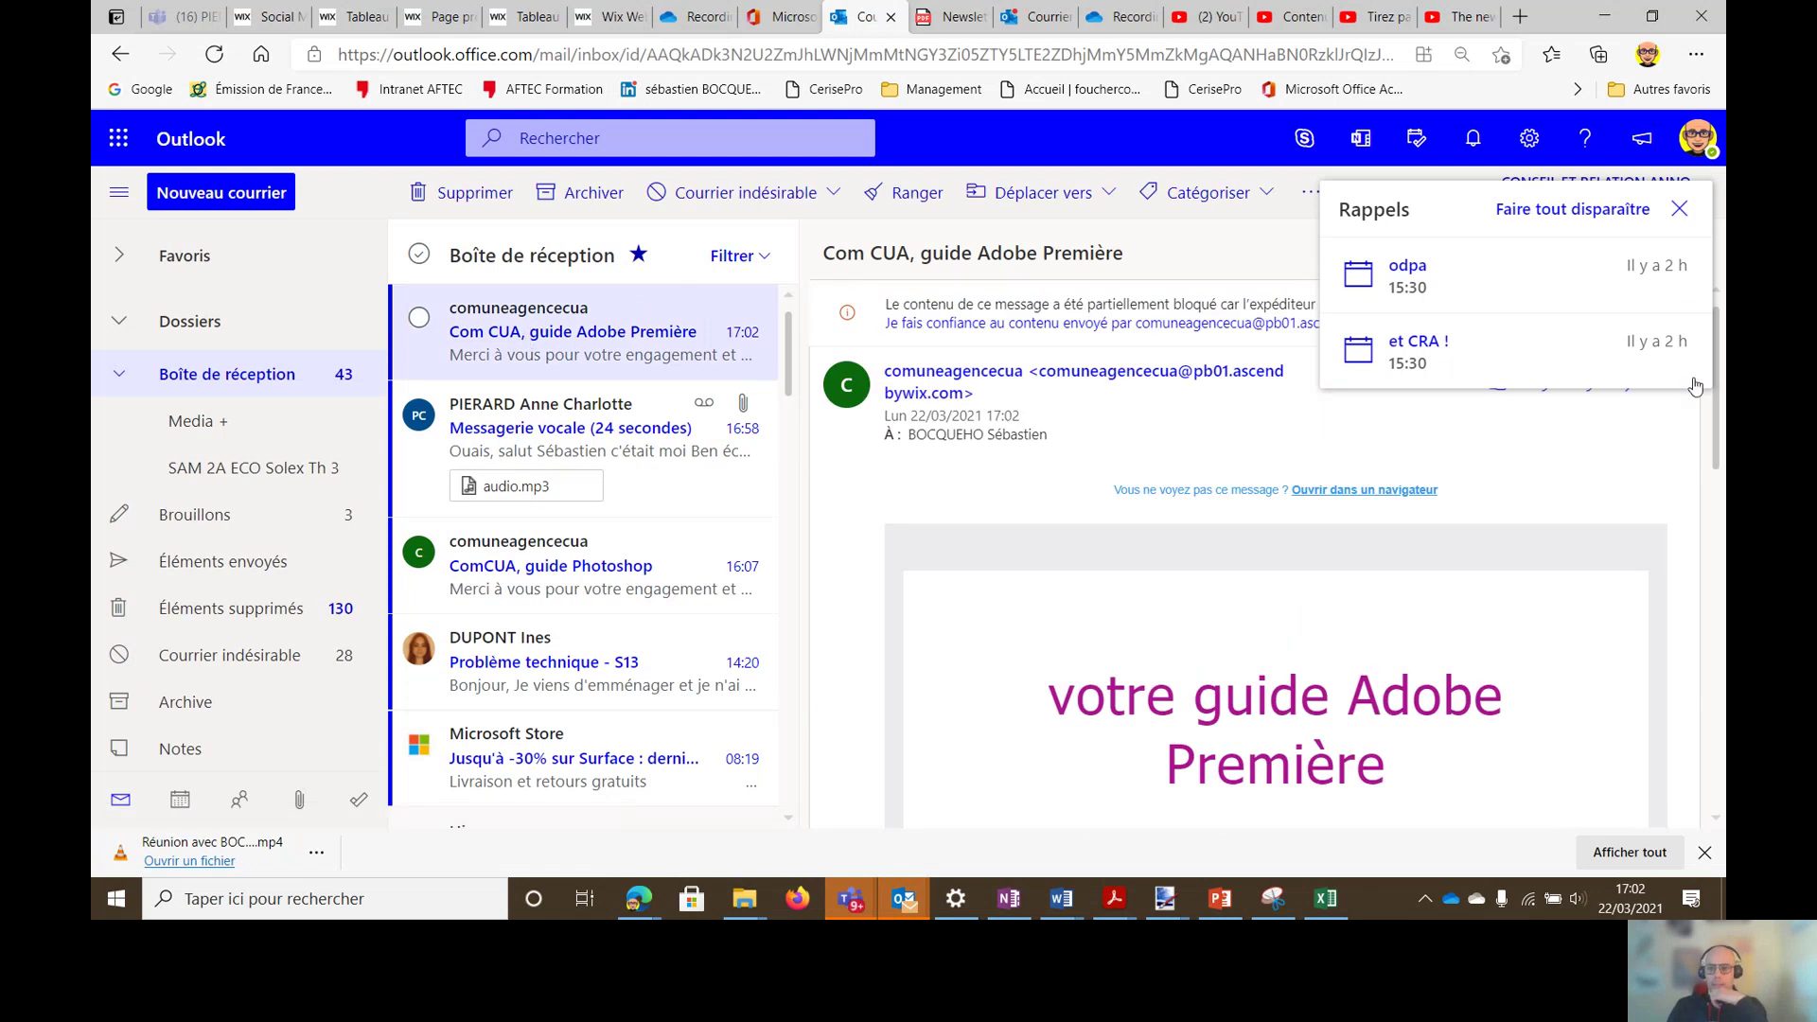
{"action": "left_click", "coordinate": [1679, 208]}
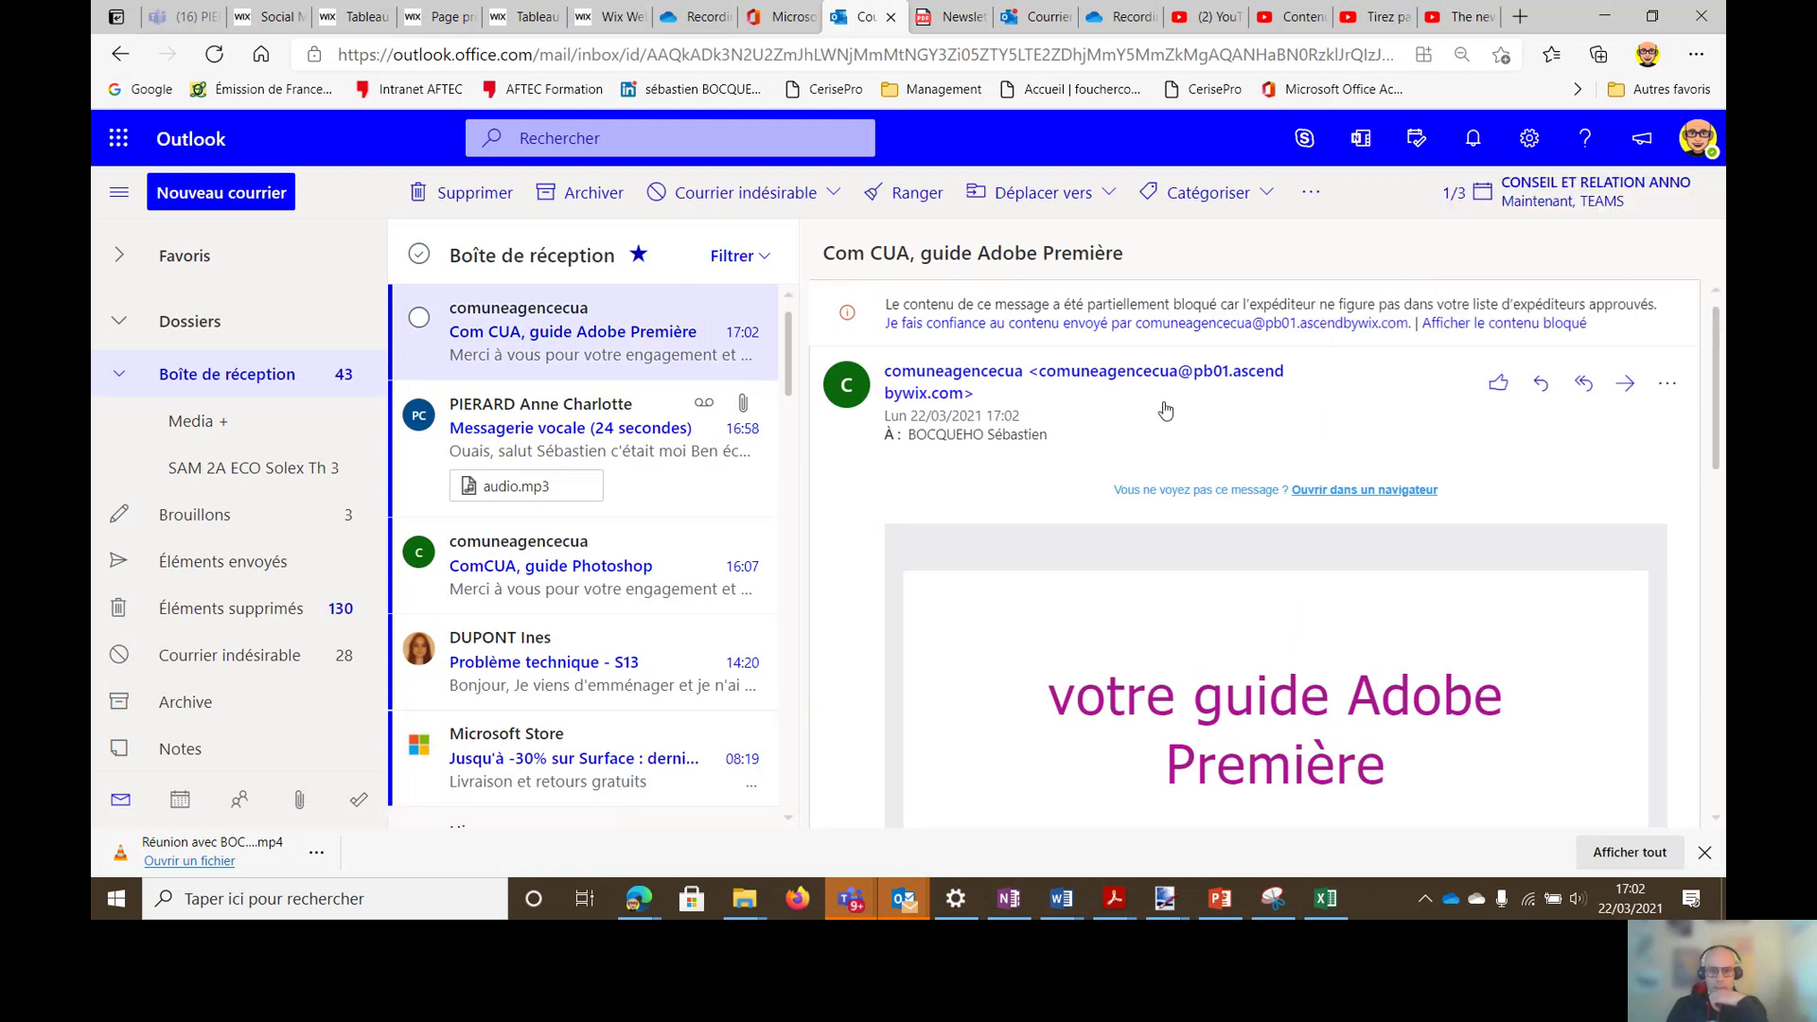
{"action": "scroll", "coordinate": [1311, 559], "scroll_direction": "down", "scroll_amount": 3}
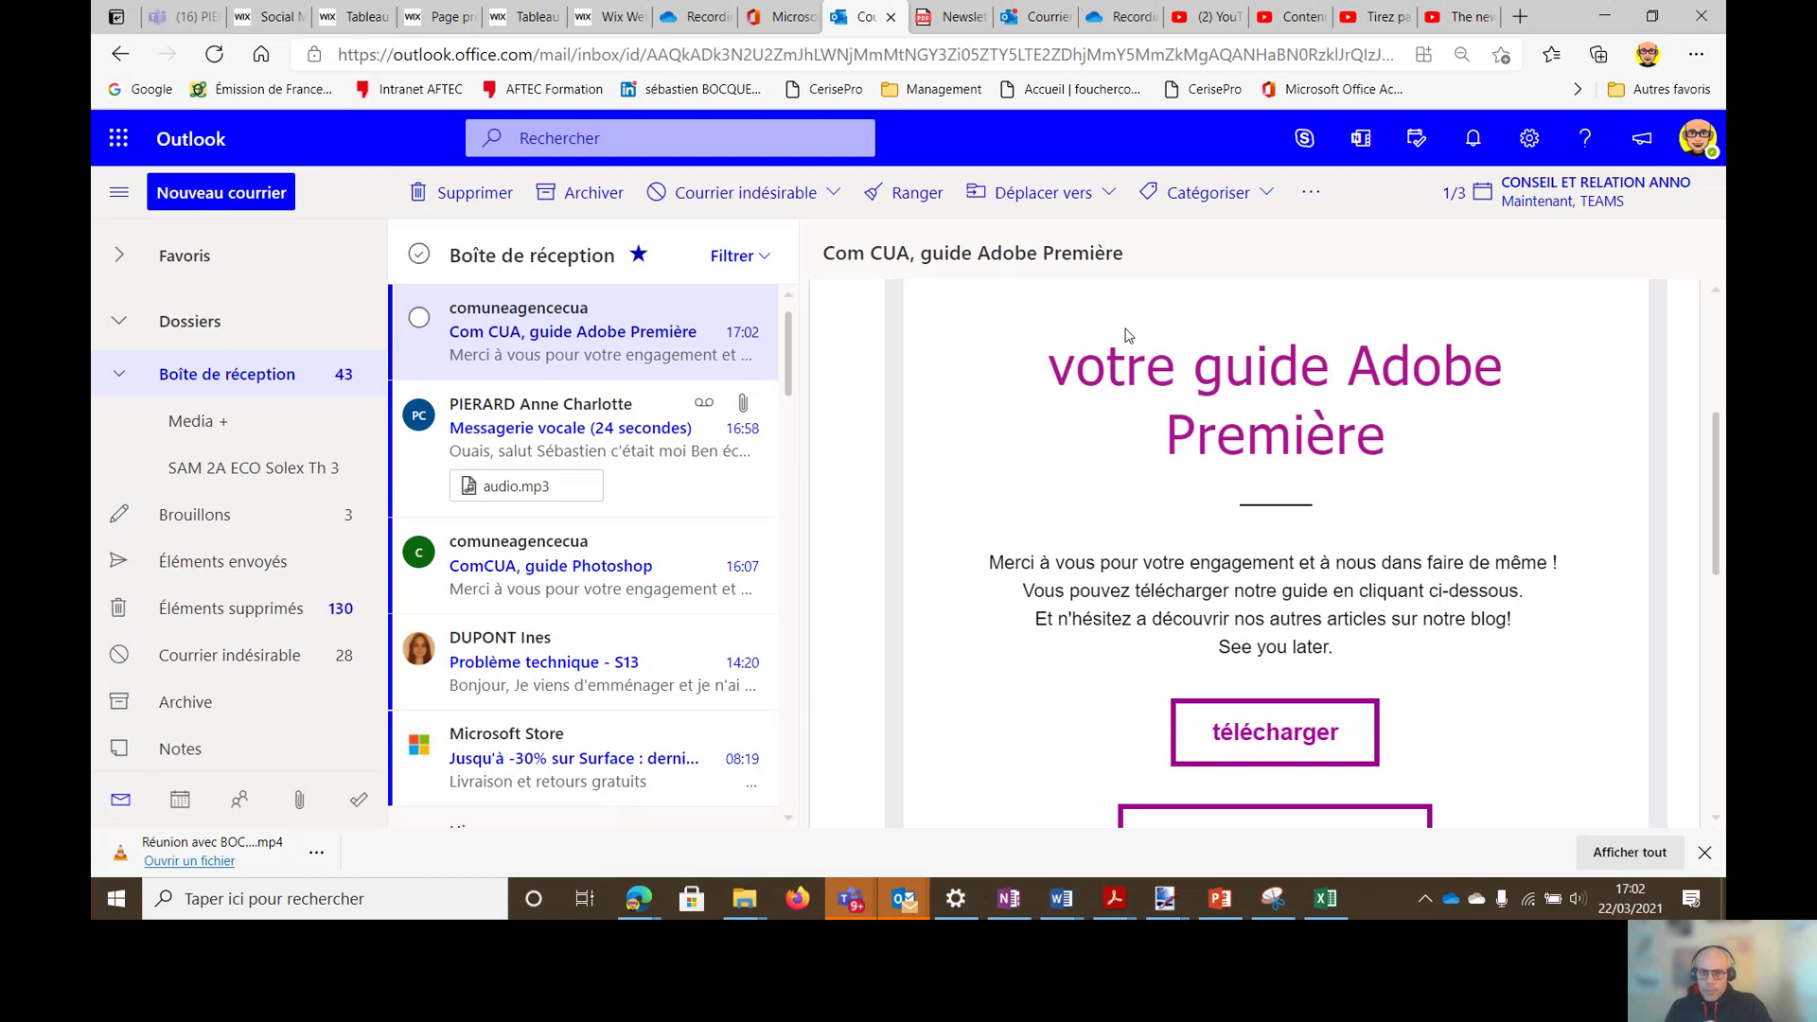
{"action": "scroll", "coordinate": [1230, 516], "scroll_direction": "down", "scroll_amount": 1}
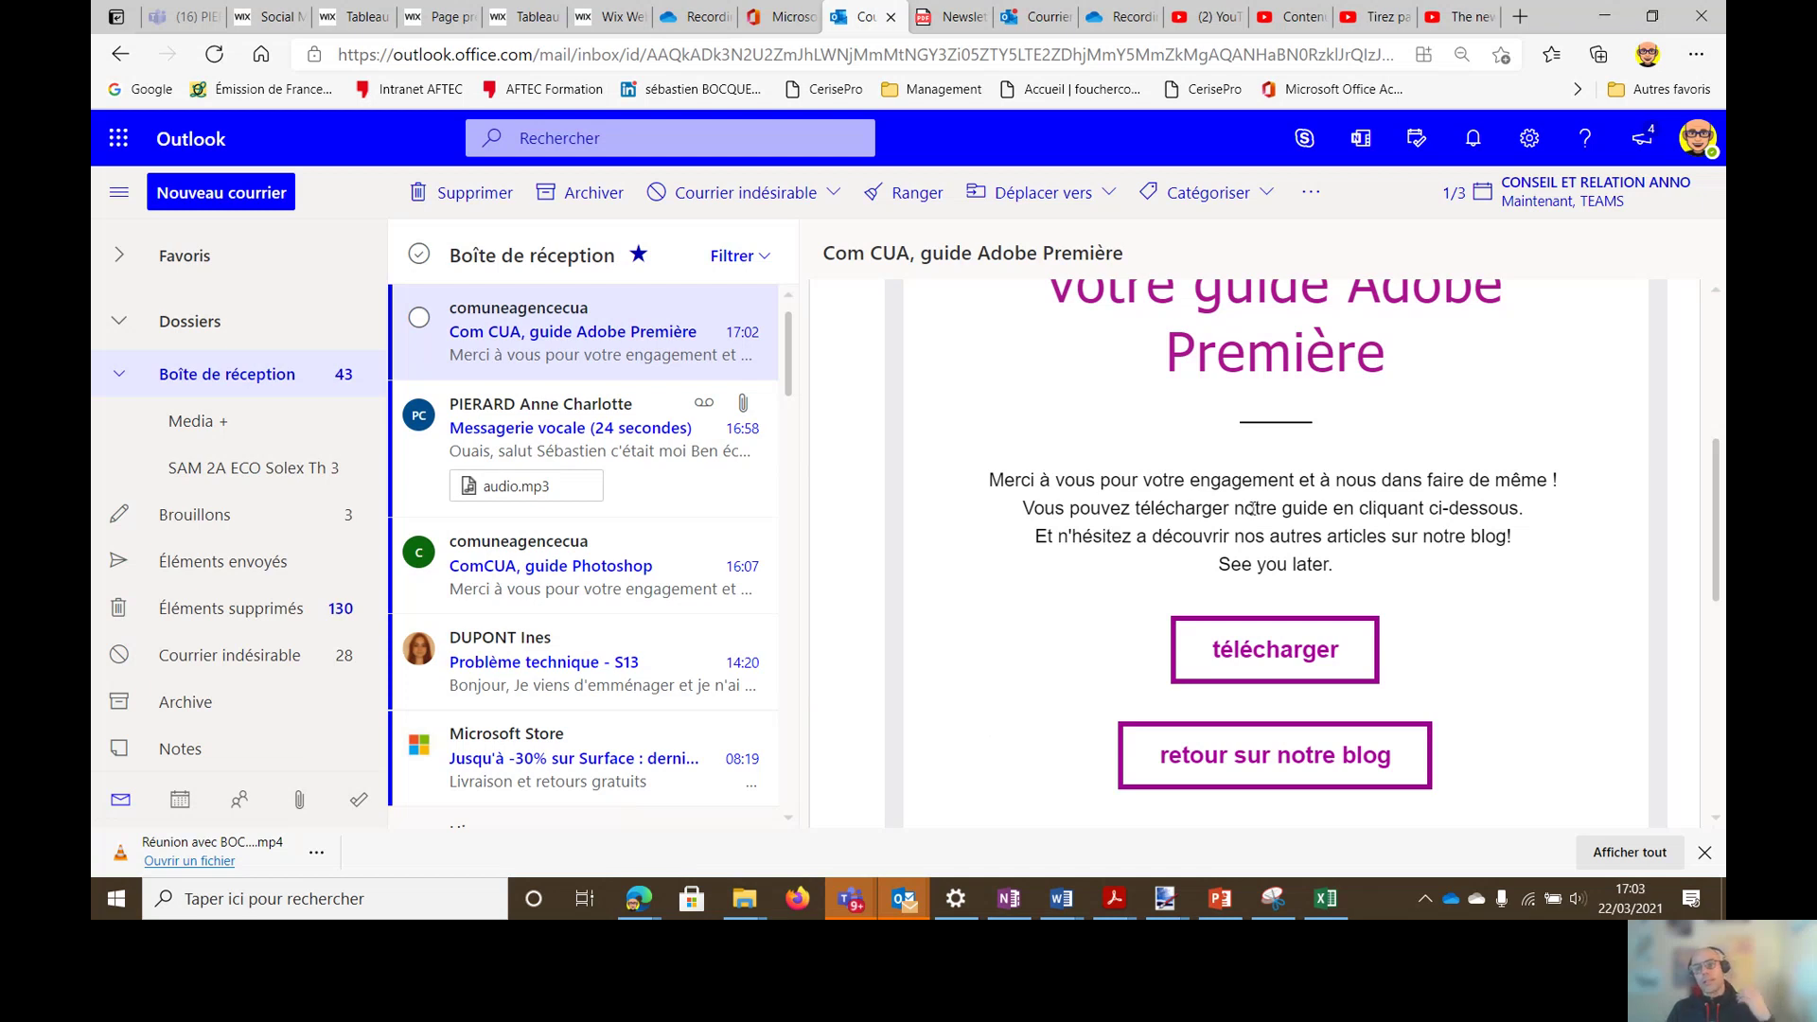
Step: Download the guide from the message and open Newletters Premiere Pro.pdf
{"action": "left_click", "coordinate": [1296, 640]}
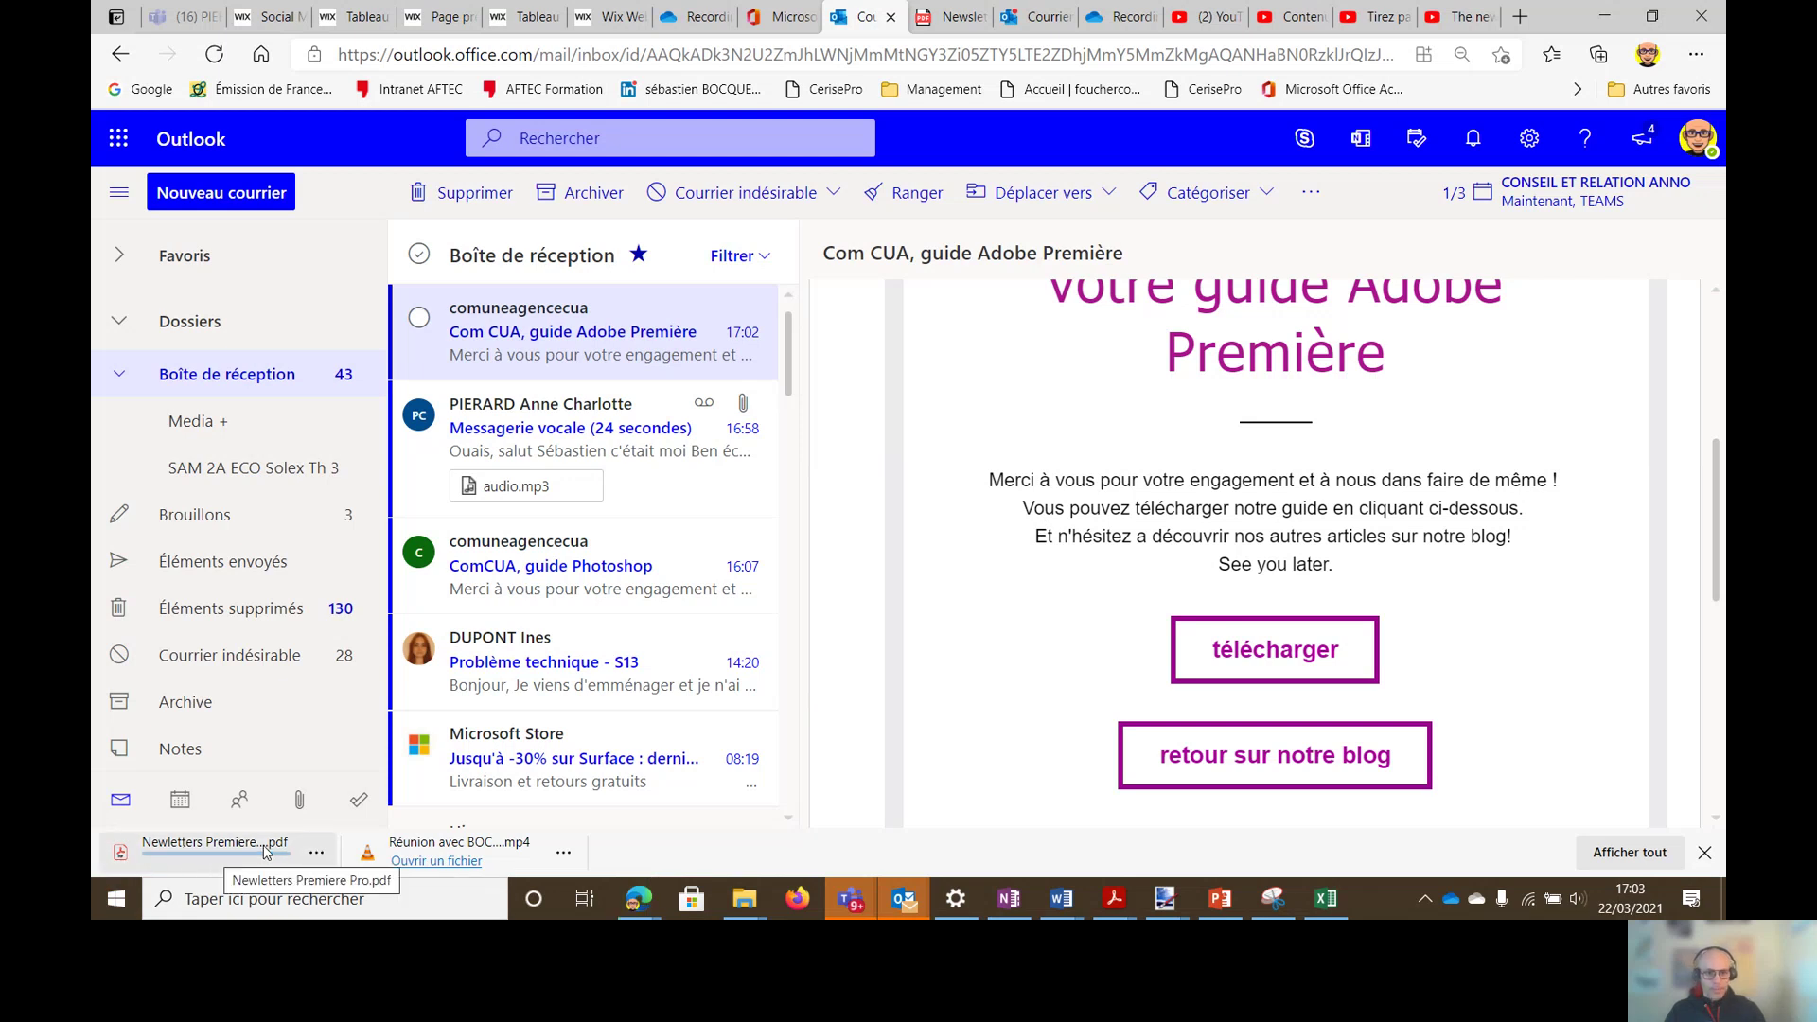
{"action": "left_click", "coordinate": [161, 869]}
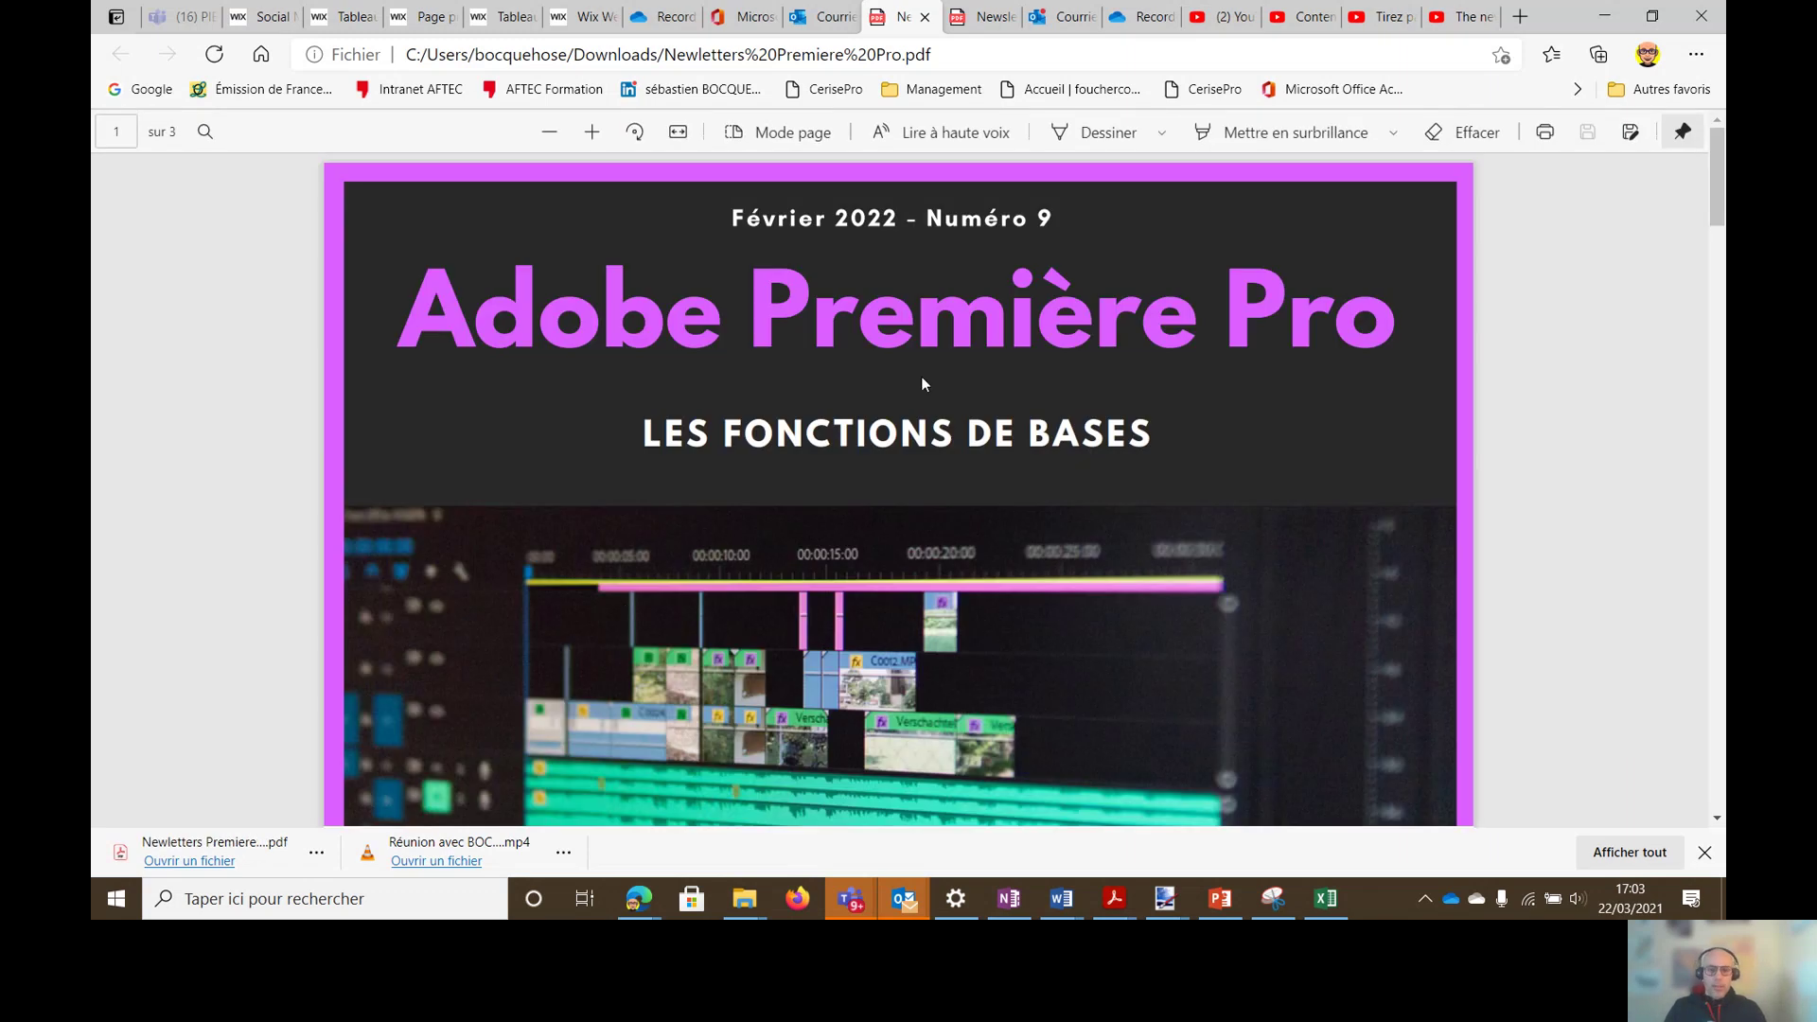
{"action": "scroll", "coordinate": [922, 376], "scroll_direction": "down", "scroll_amount": 2}
{"action": "scroll", "coordinate": [922, 383], "scroll_direction": "up", "scroll_amount": 2}
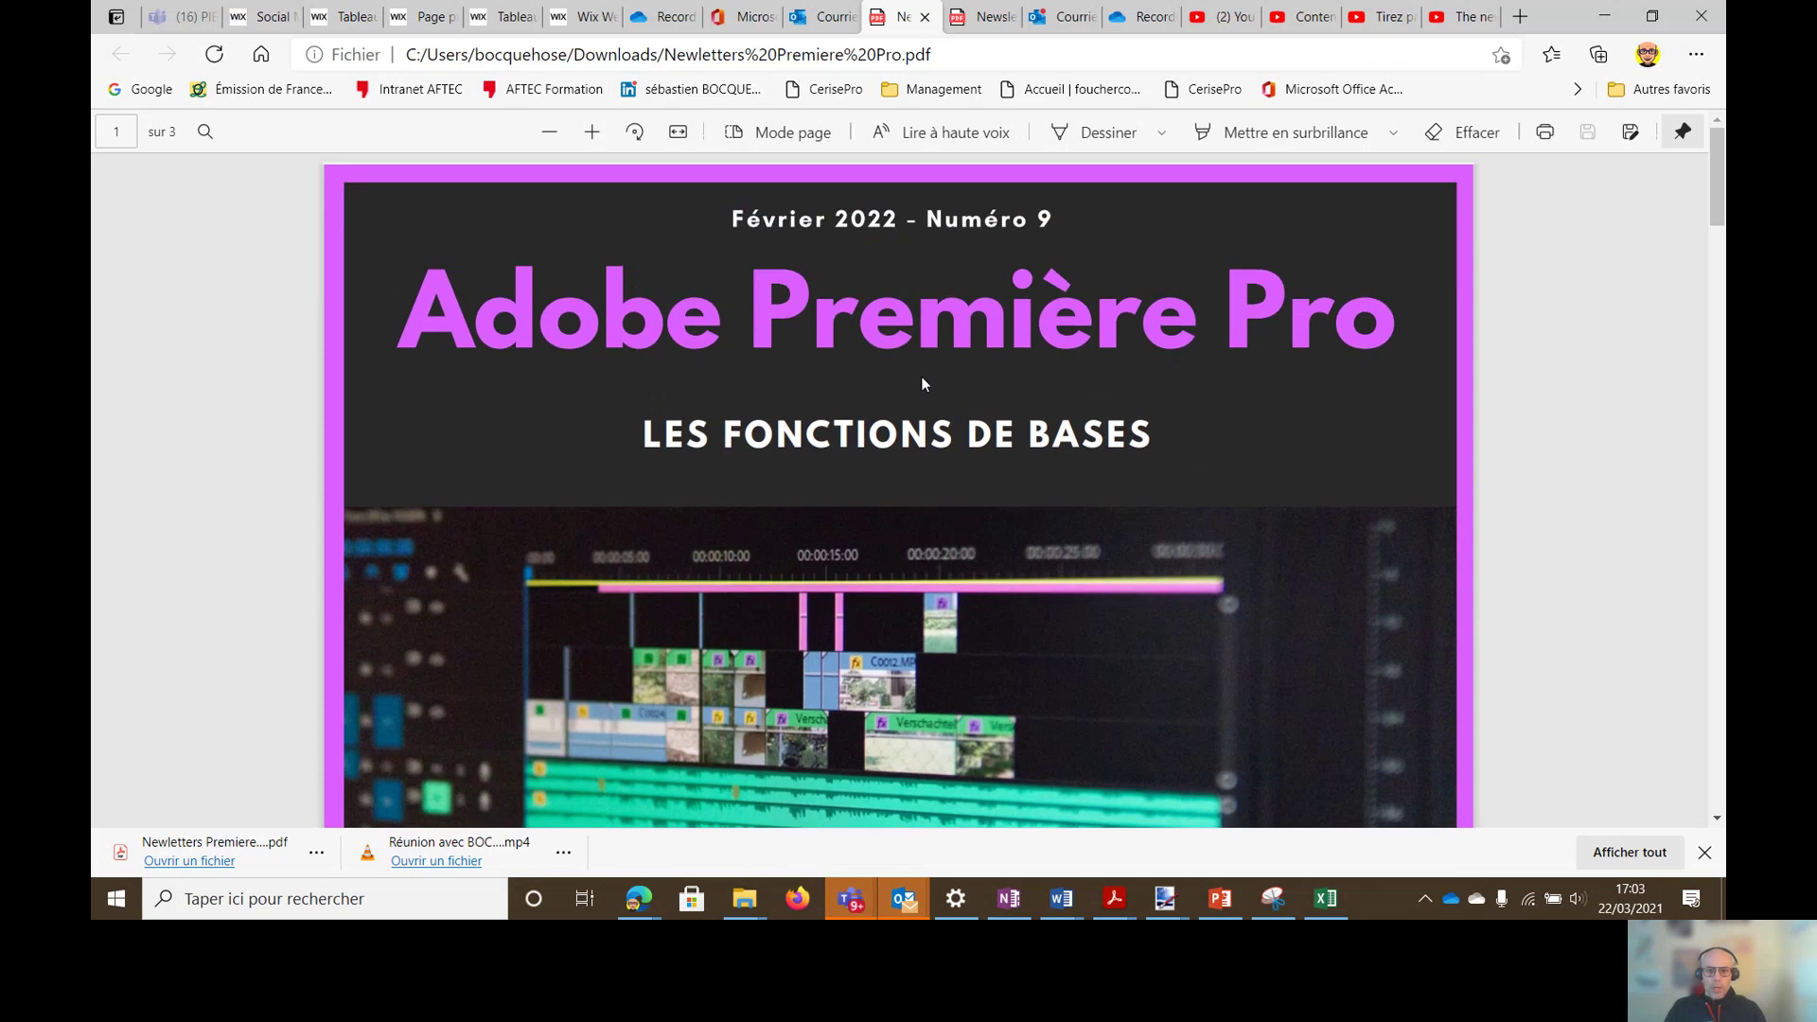
Step: Read through the three pages of the Adobe Première Pro newsletter, covering project creation, essential shortcuts and the 4K and HD notions
{"action": "scroll", "coordinate": [922, 383], "scroll_direction": "down", "scroll_amount": 5}
{"action": "scroll", "coordinate": [922, 377], "scroll_direction": "down", "scroll_amount": 1}
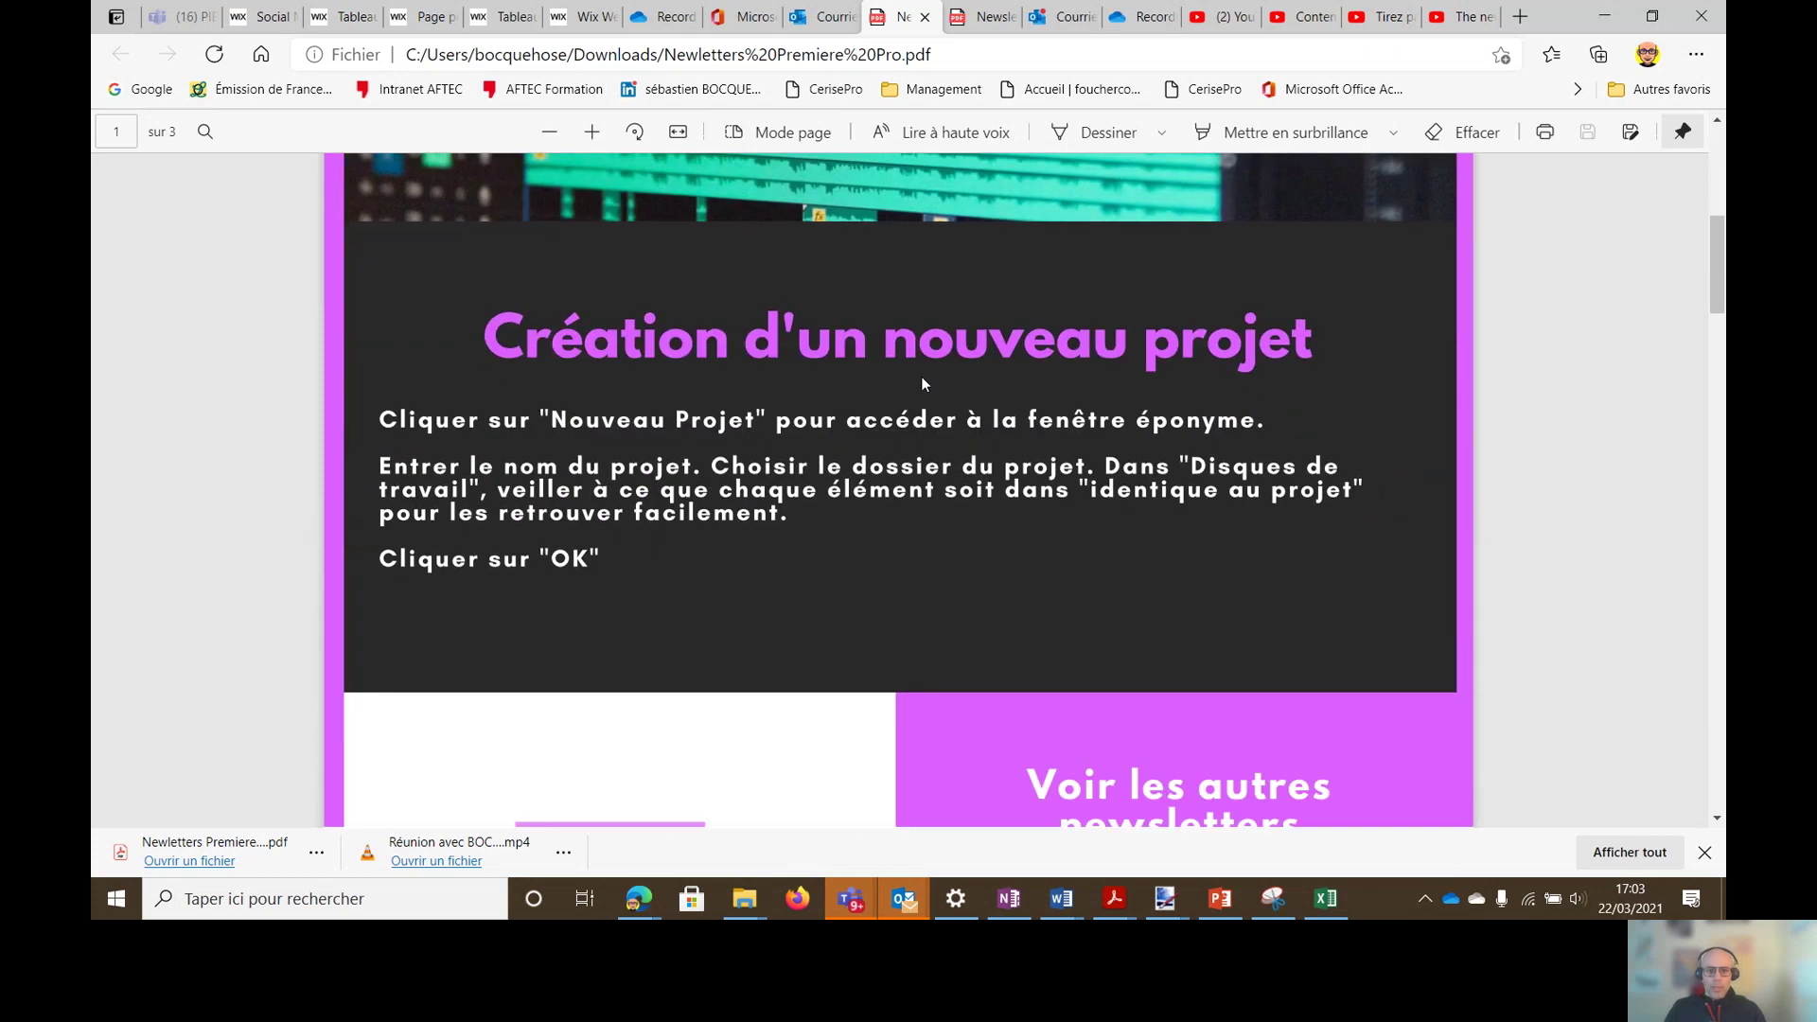
{"action": "scroll", "coordinate": [792, 506], "scroll_direction": "down", "scroll_amount": 1}
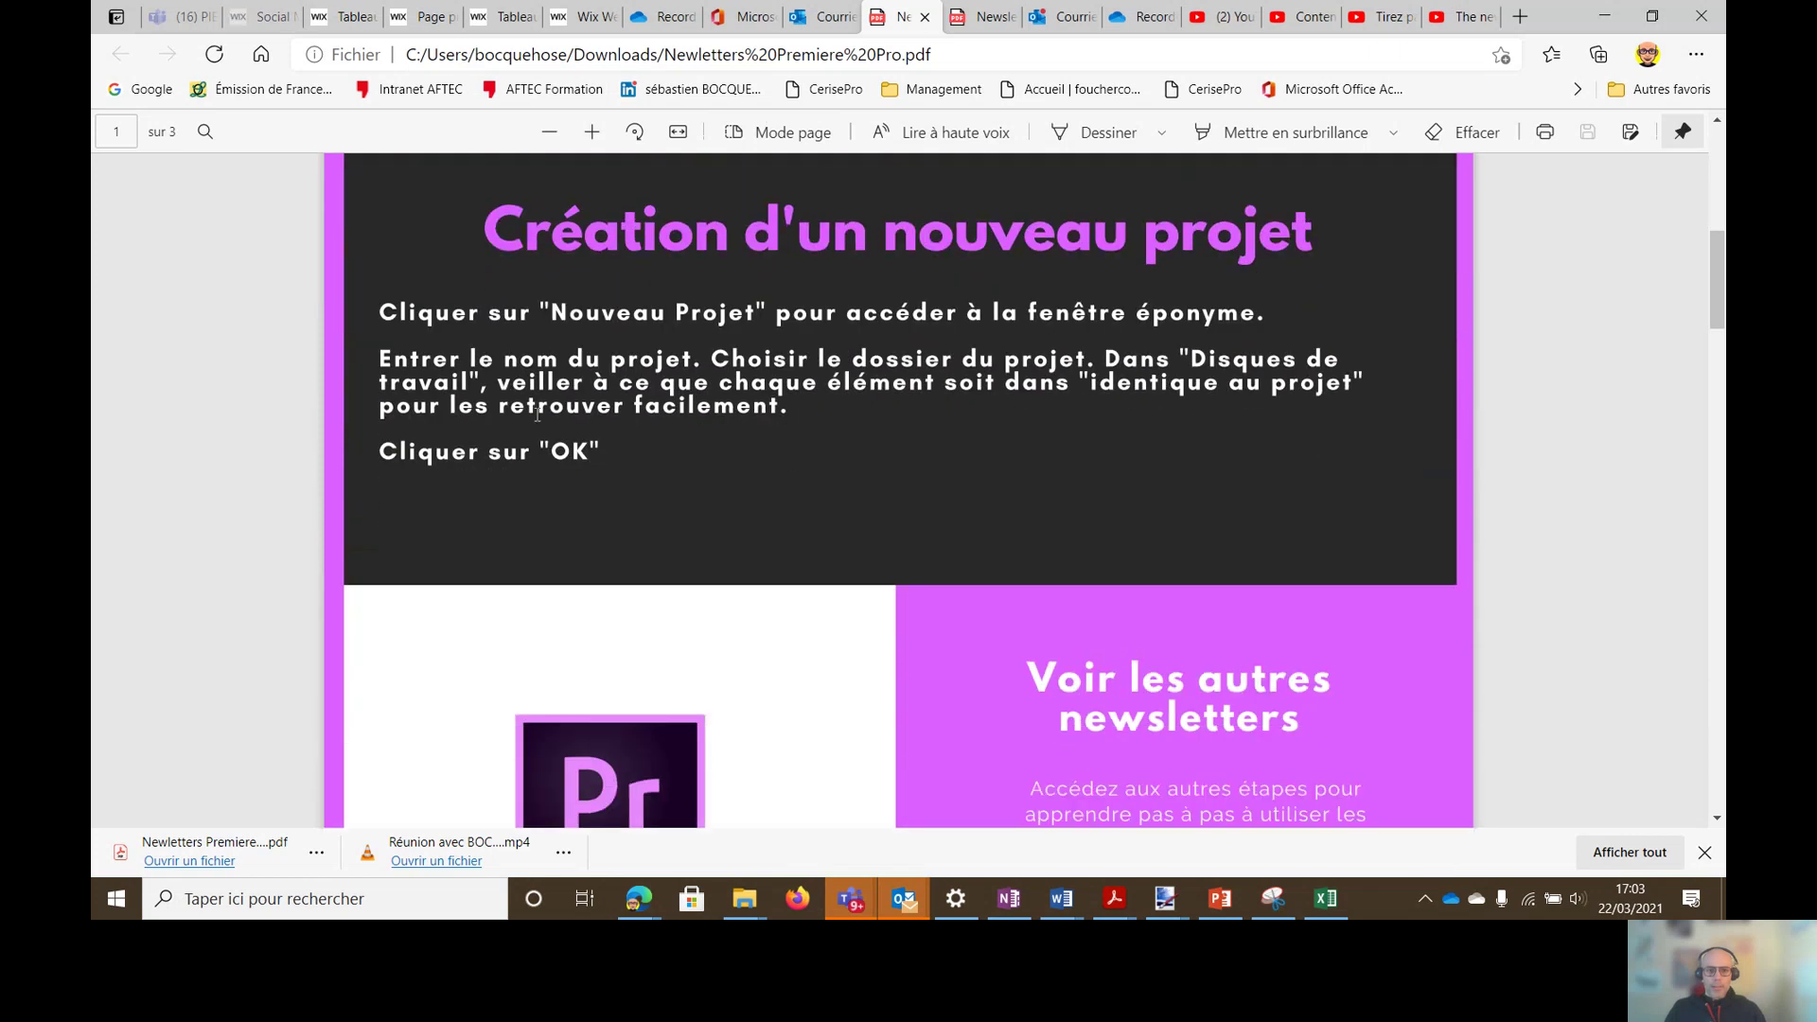
{"action": "scroll", "coordinate": [1000, 414], "scroll_direction": "down", "scroll_amount": 3}
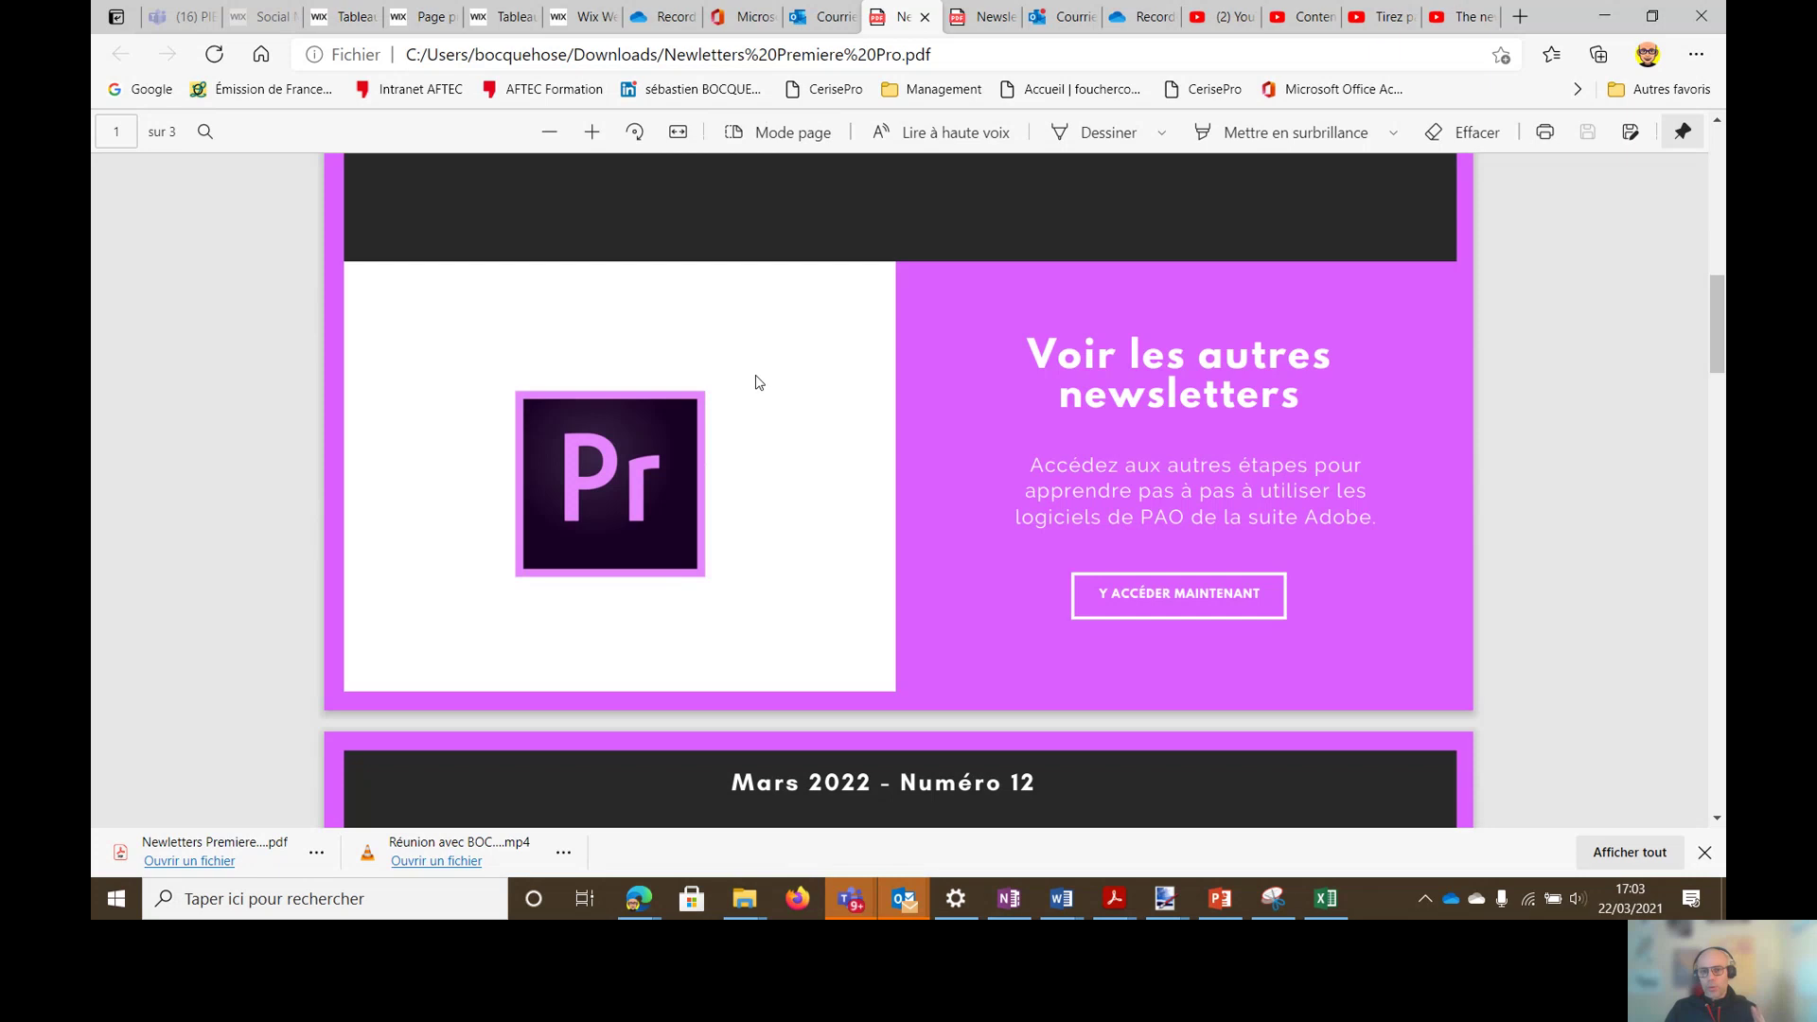
{"action": "scroll", "coordinate": [755, 381], "scroll_direction": "down", "scroll_amount": 6}
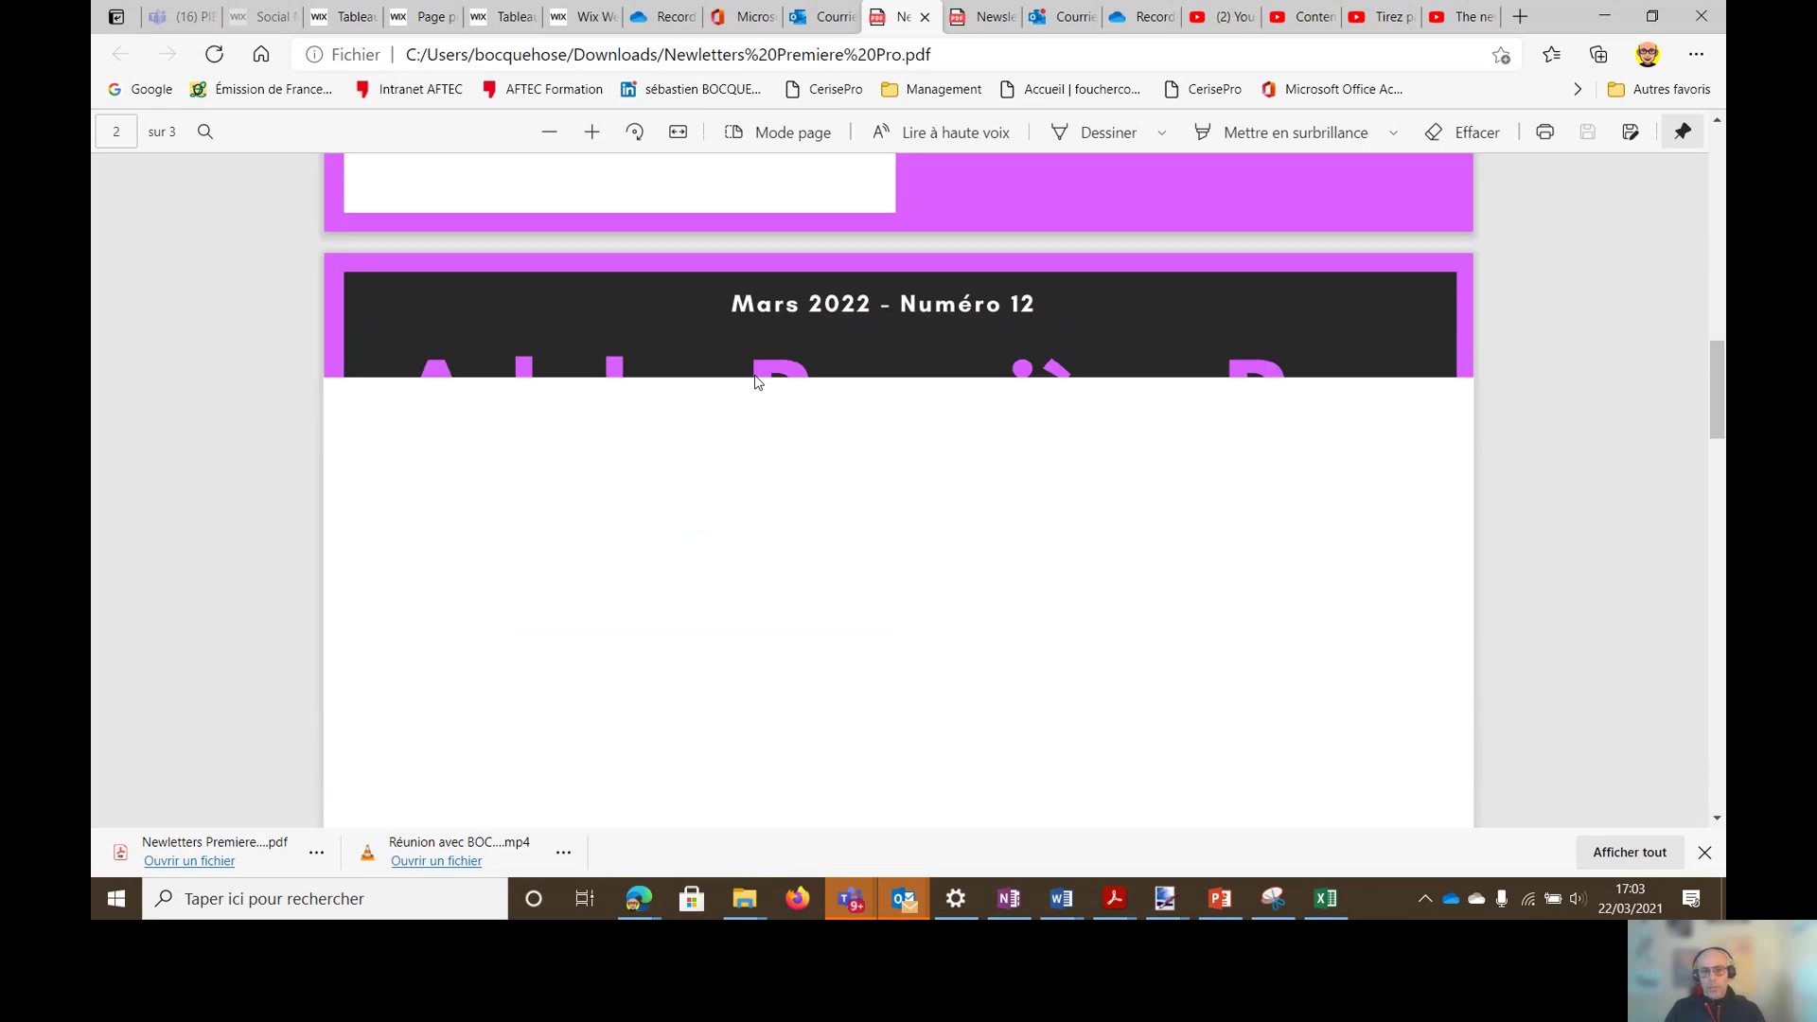
{"action": "scroll", "coordinate": [961, 516], "scroll_direction": "down", "scroll_amount": 1}
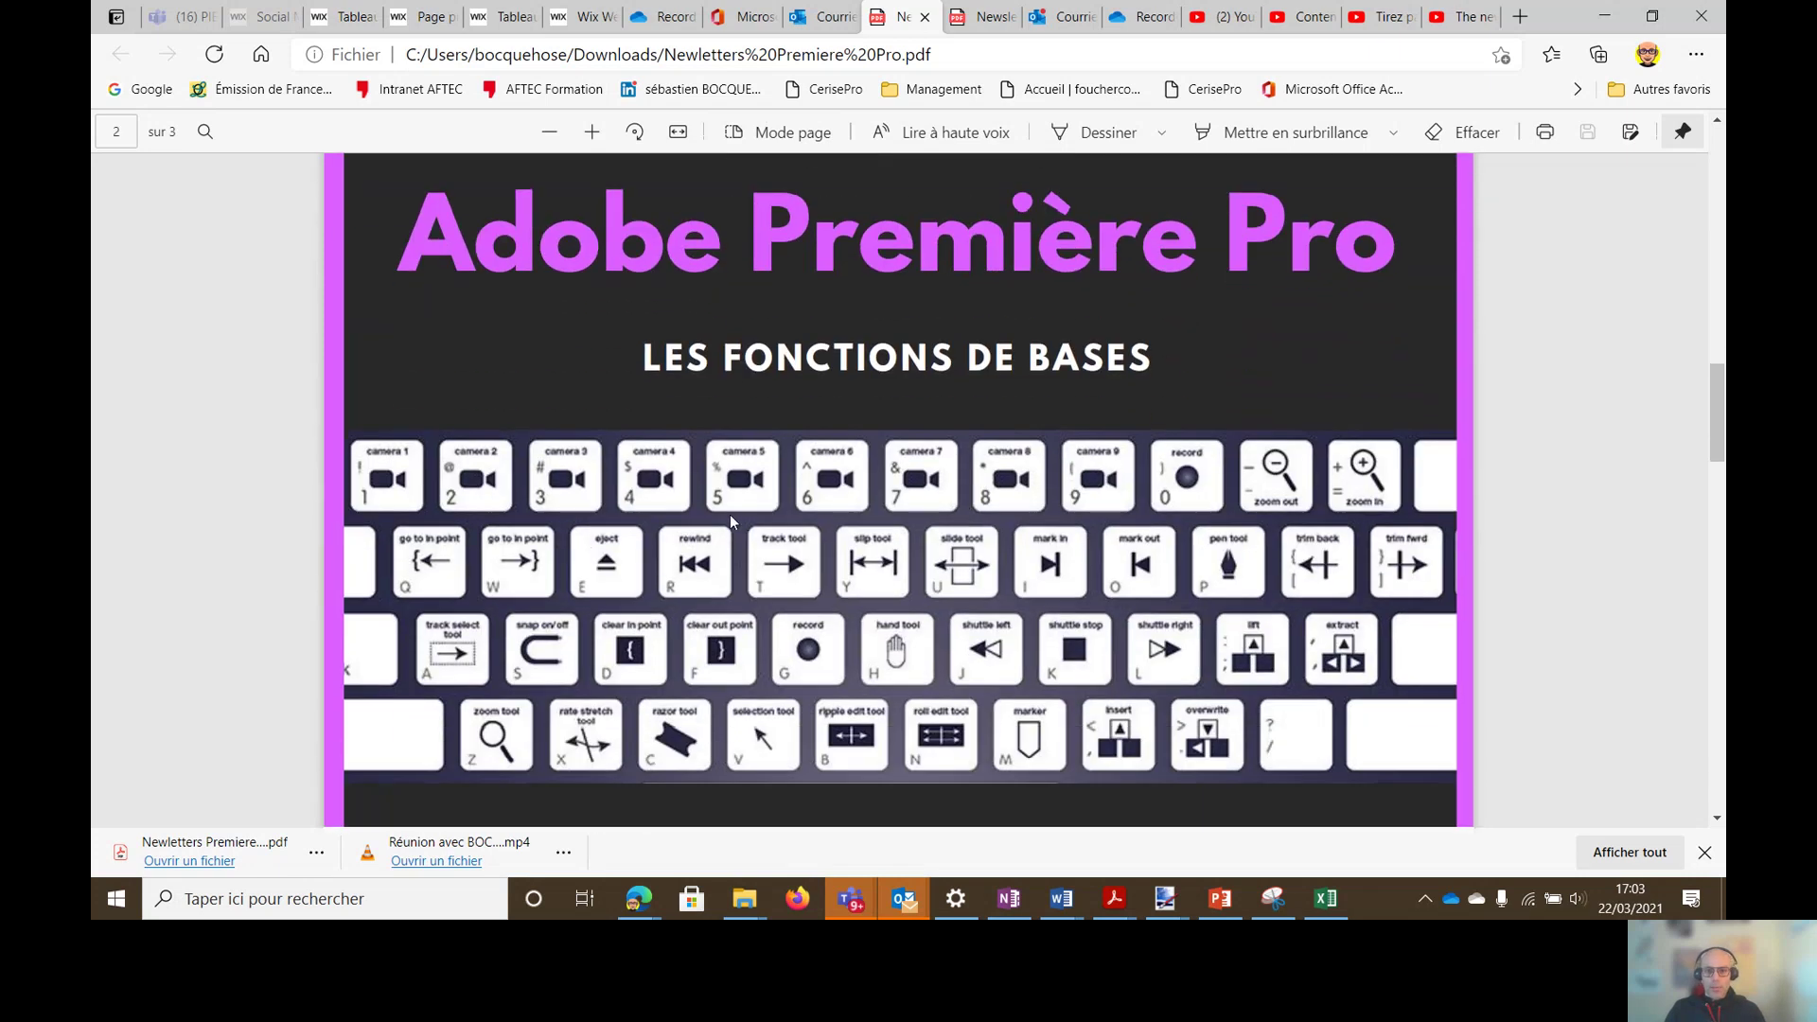
{"action": "scroll", "coordinate": [908, 630], "scroll_direction": "down", "scroll_amount": 4}
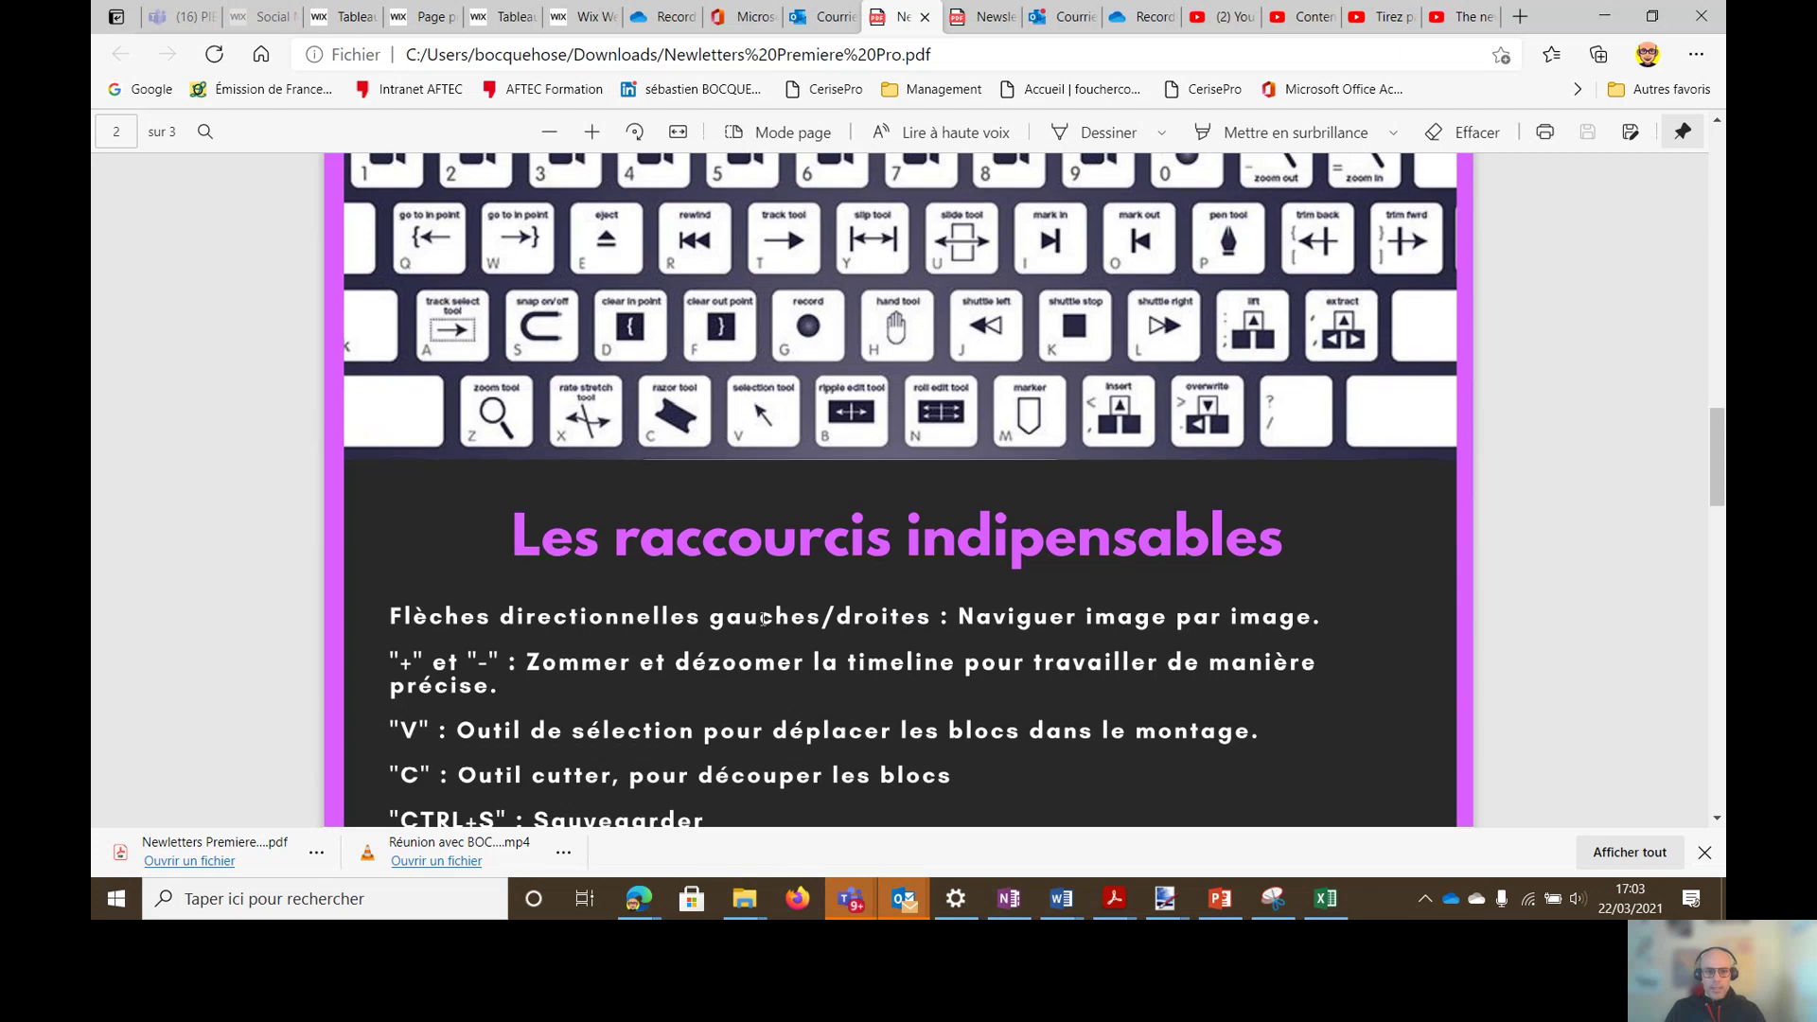
{"action": "scroll", "coordinate": [563, 594], "scroll_direction": "down", "scroll_amount": 2}
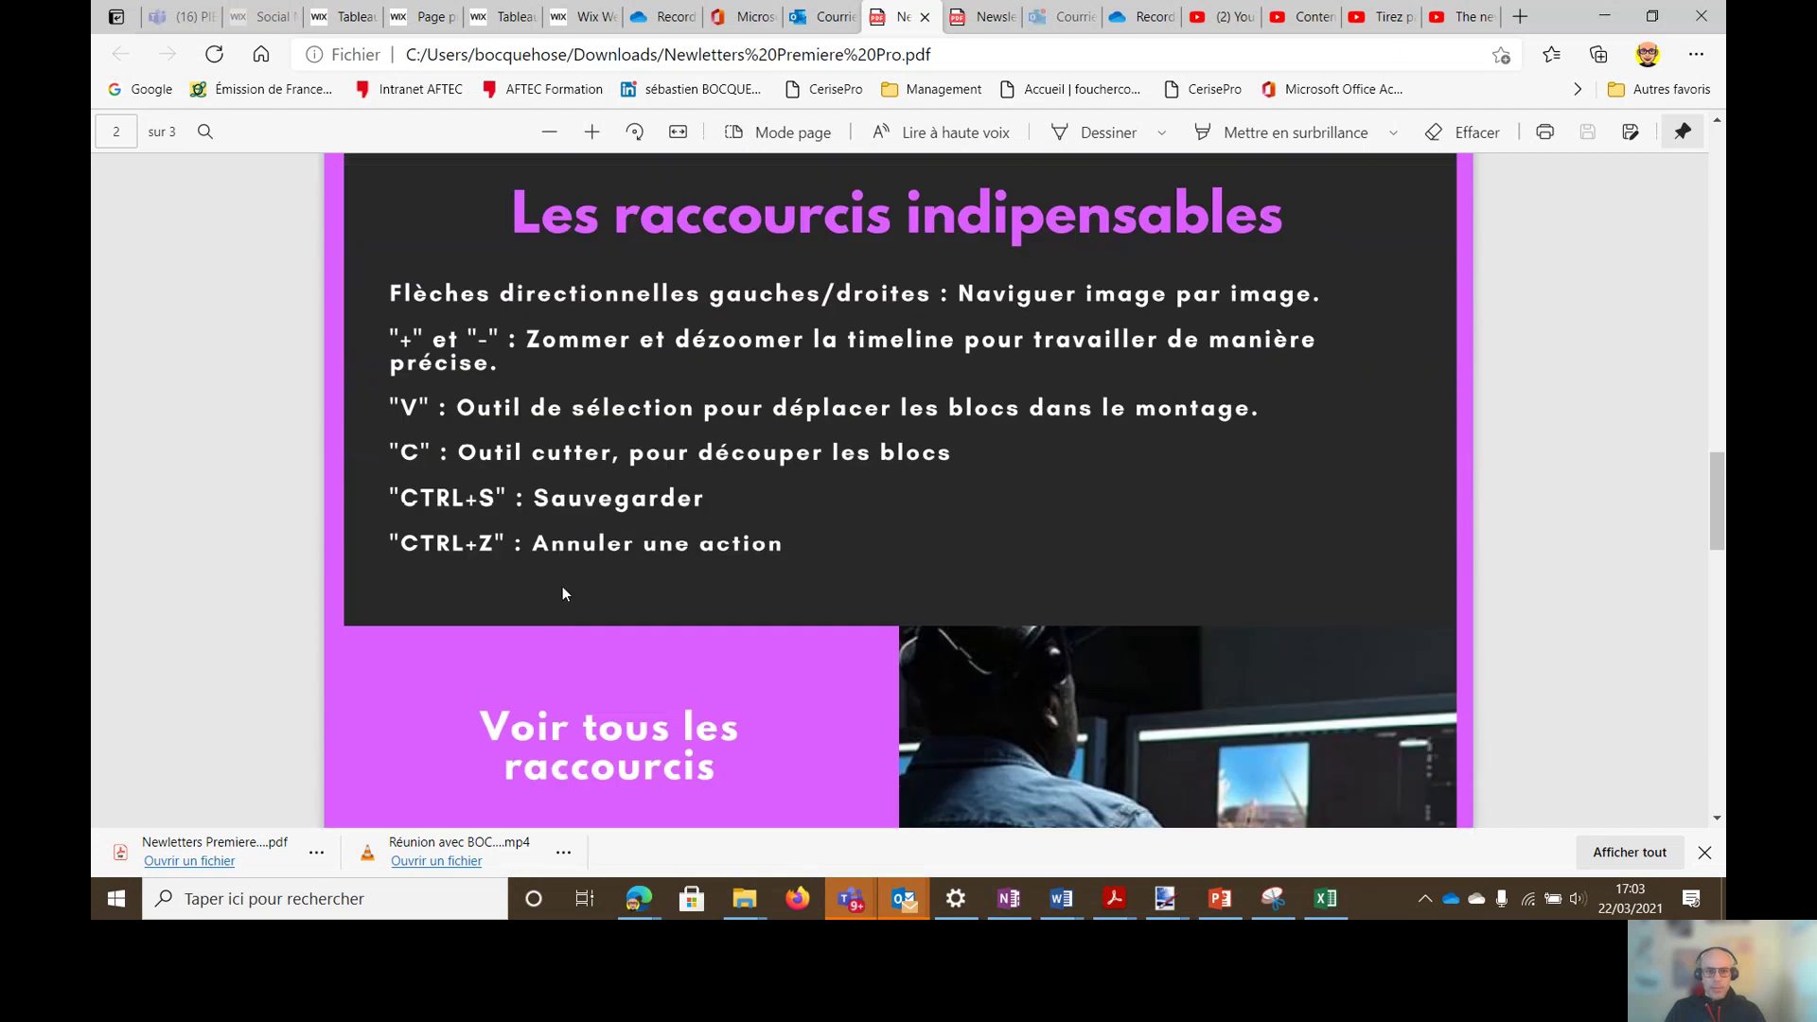
{"action": "scroll", "coordinate": [695, 582], "scroll_direction": "down", "scroll_amount": 3}
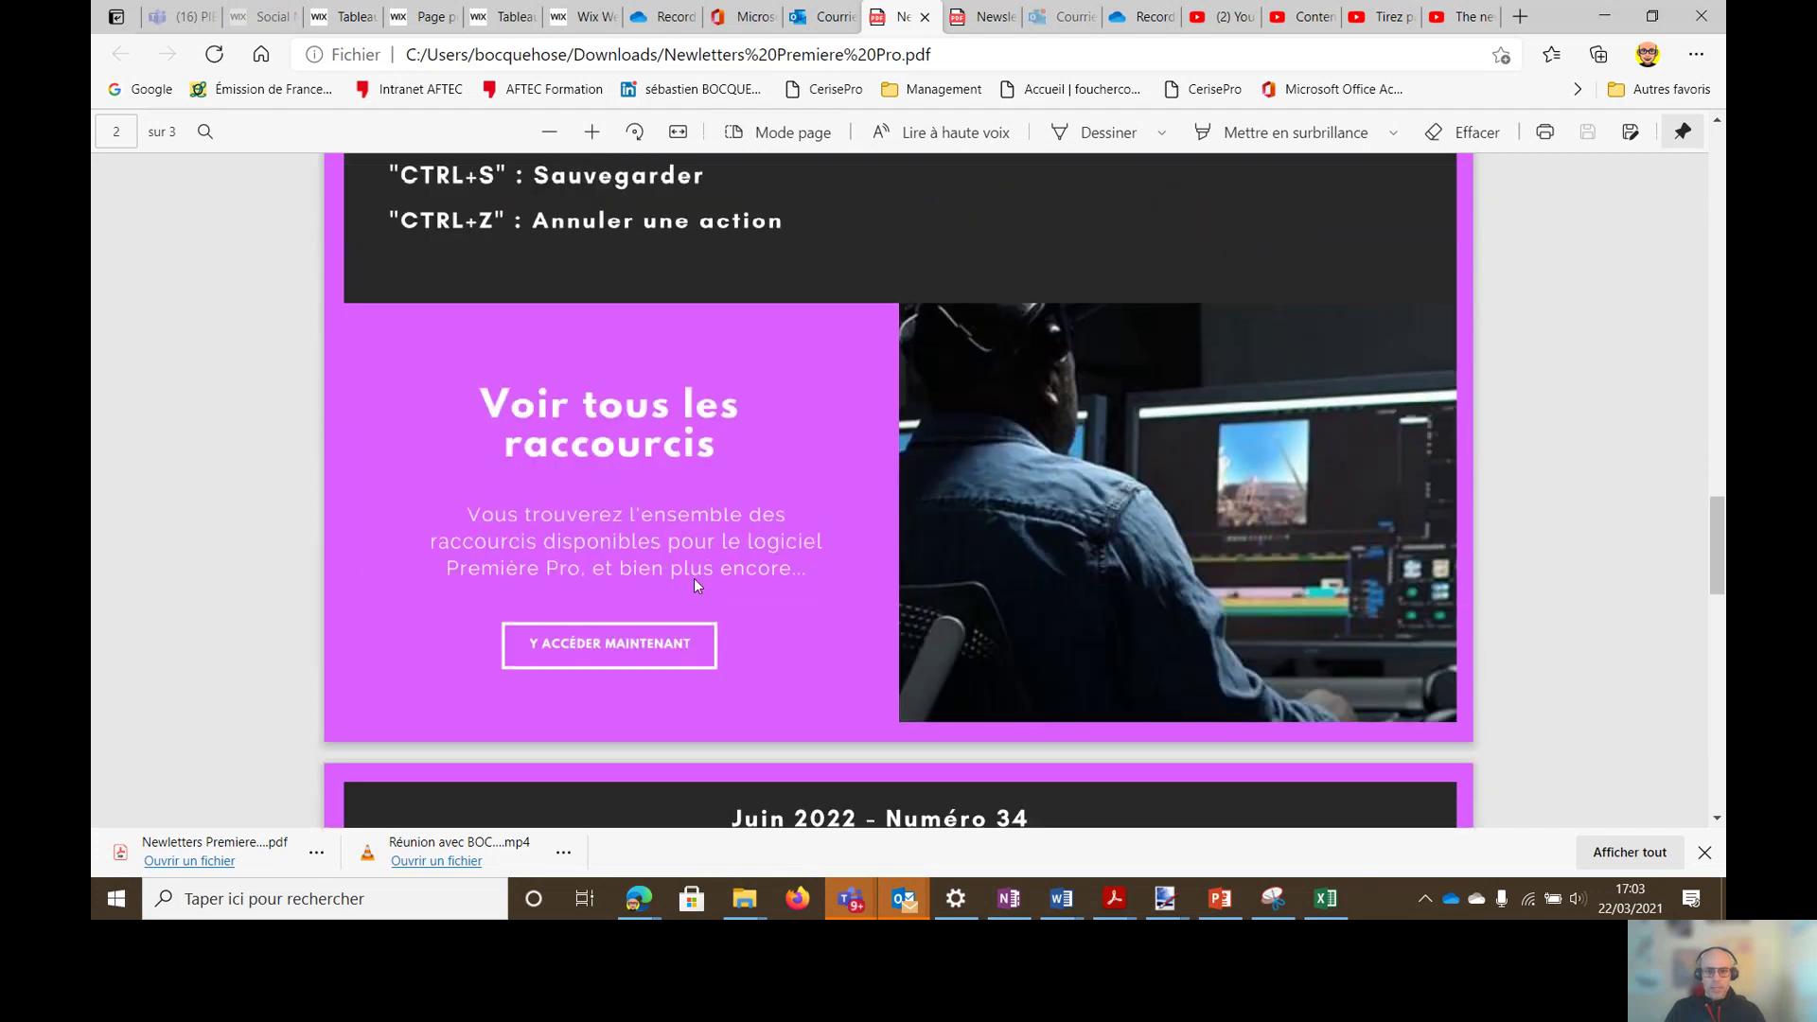
{"action": "scroll", "coordinate": [695, 582], "scroll_direction": "down", "scroll_amount": 2}
{"action": "scroll", "coordinate": [923, 475], "scroll_direction": "down", "scroll_amount": 6}
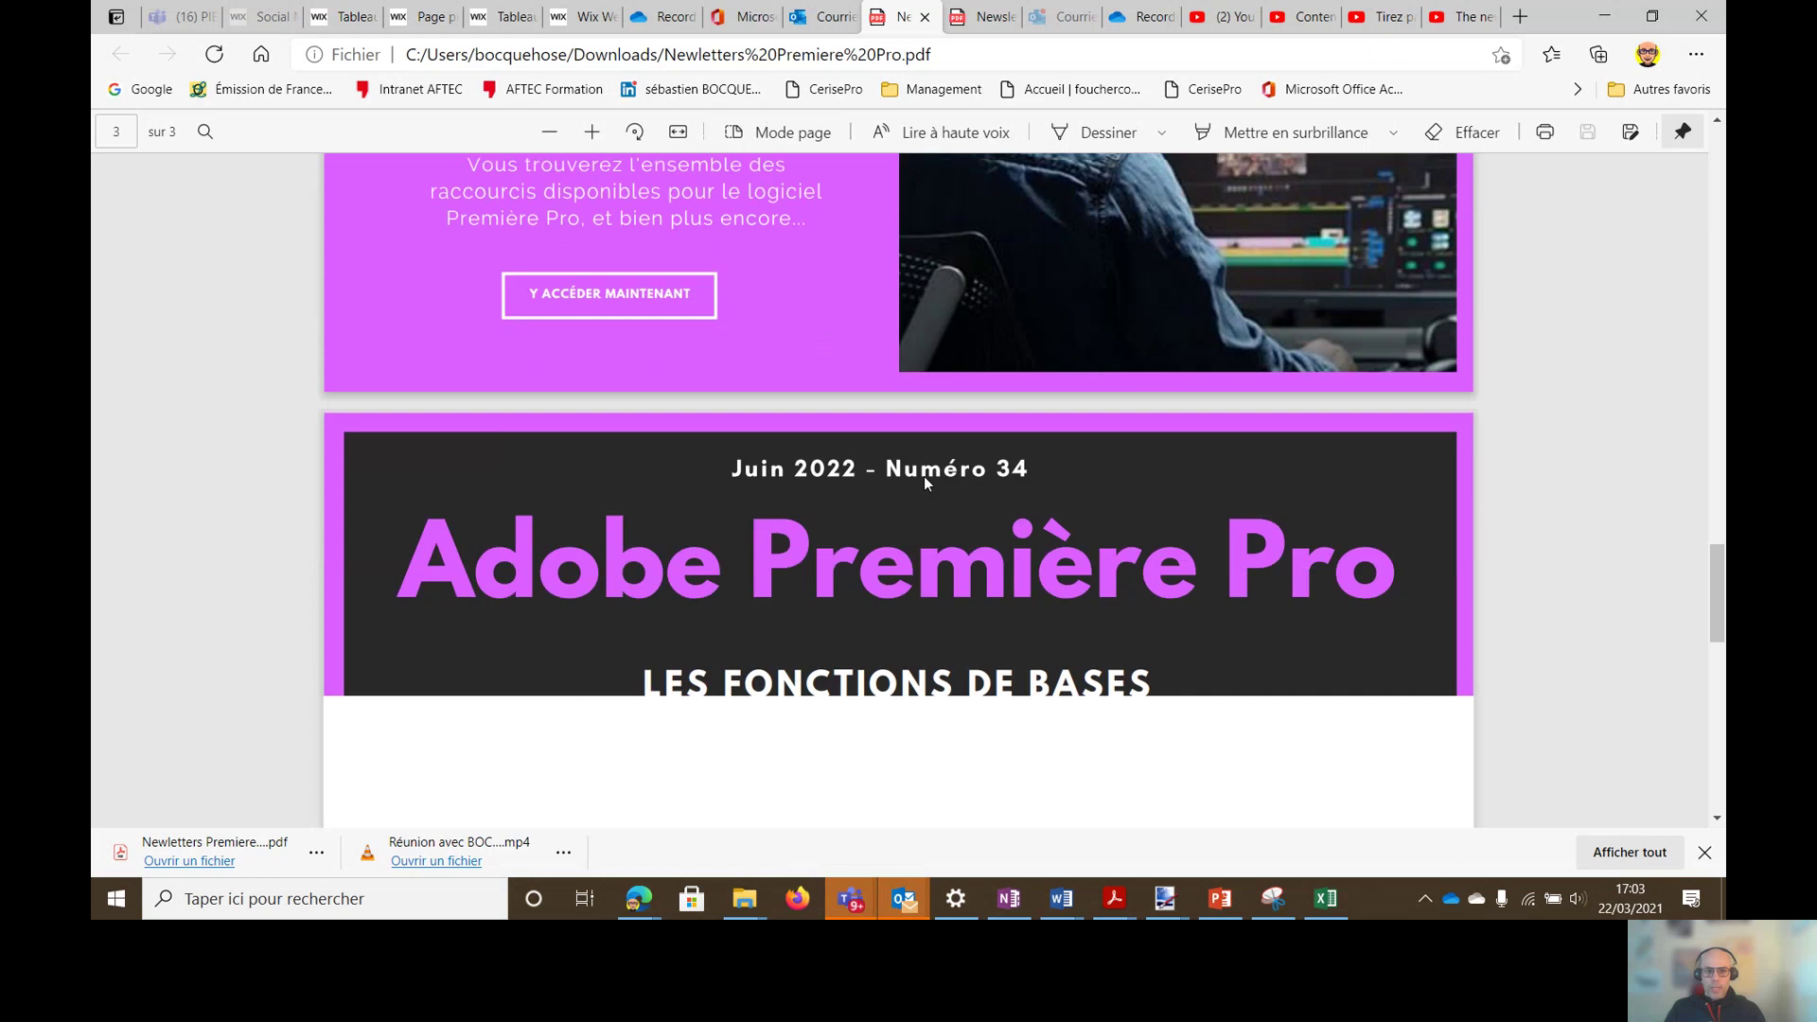
{"action": "scroll", "coordinate": [644, 490], "scroll_direction": "down", "scroll_amount": 3}
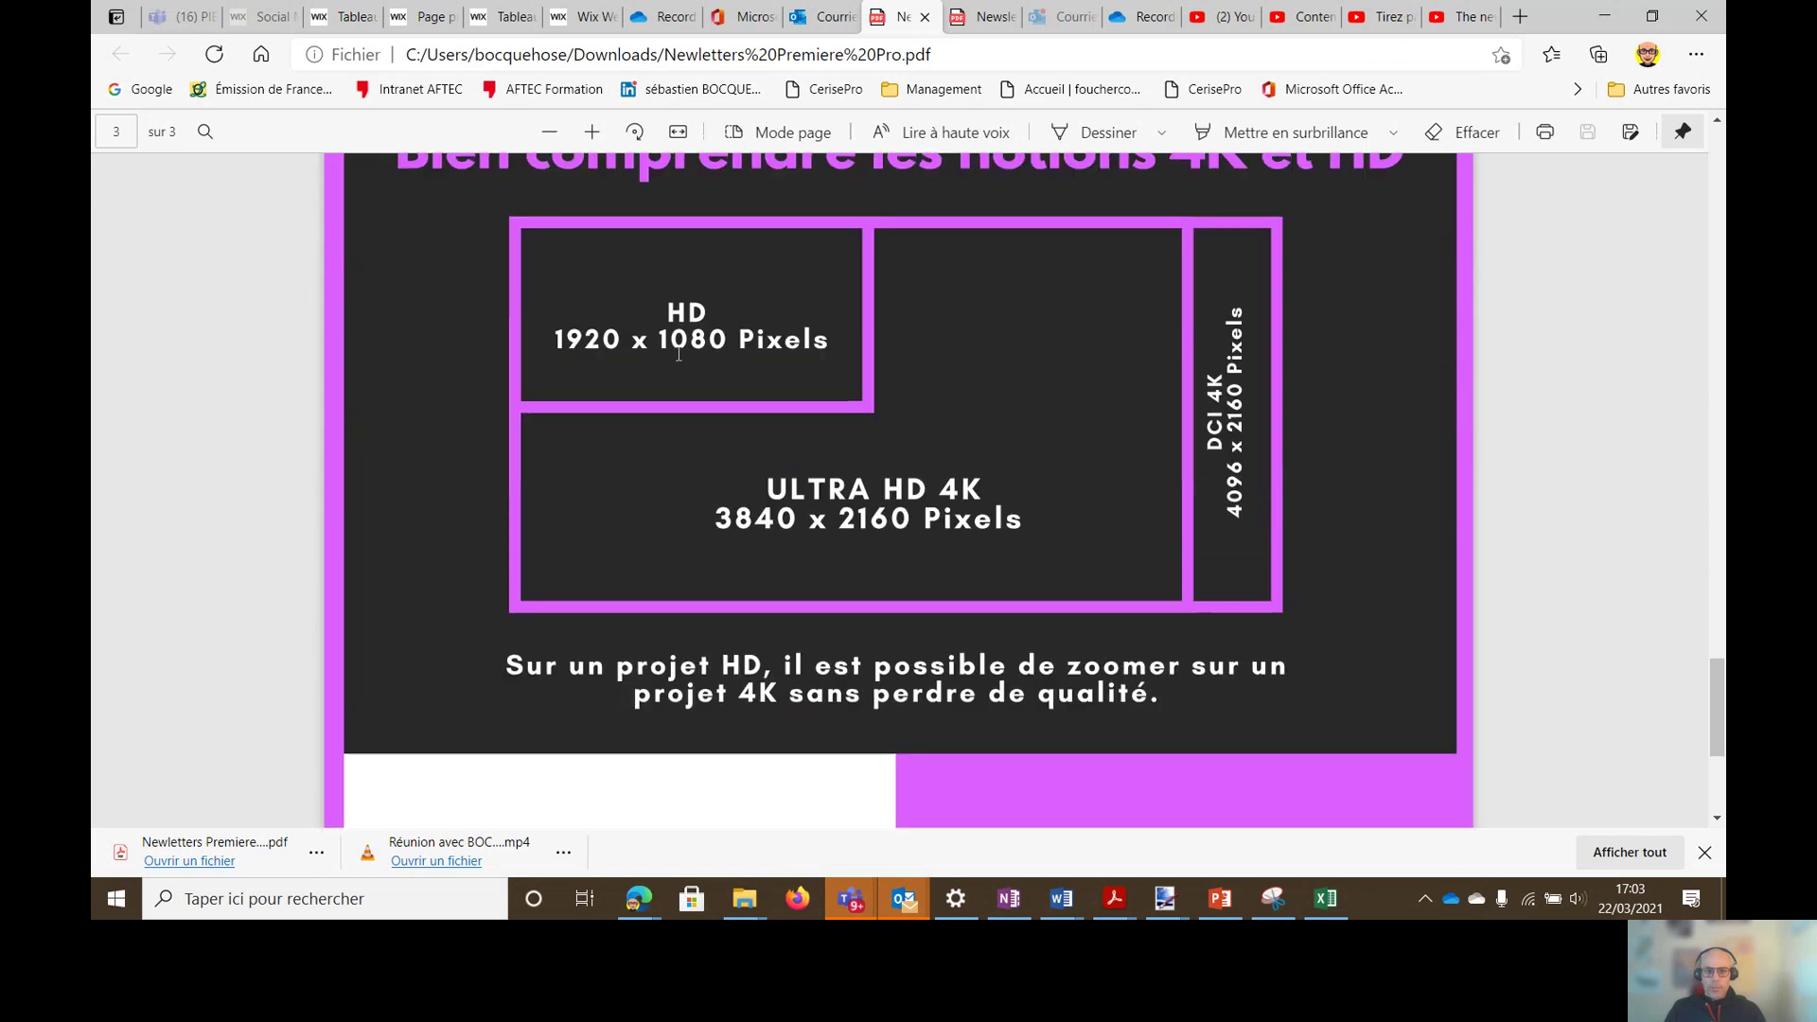
{"action": "scroll", "coordinate": [1046, 568], "scroll_direction": "down", "scroll_amount": 4}
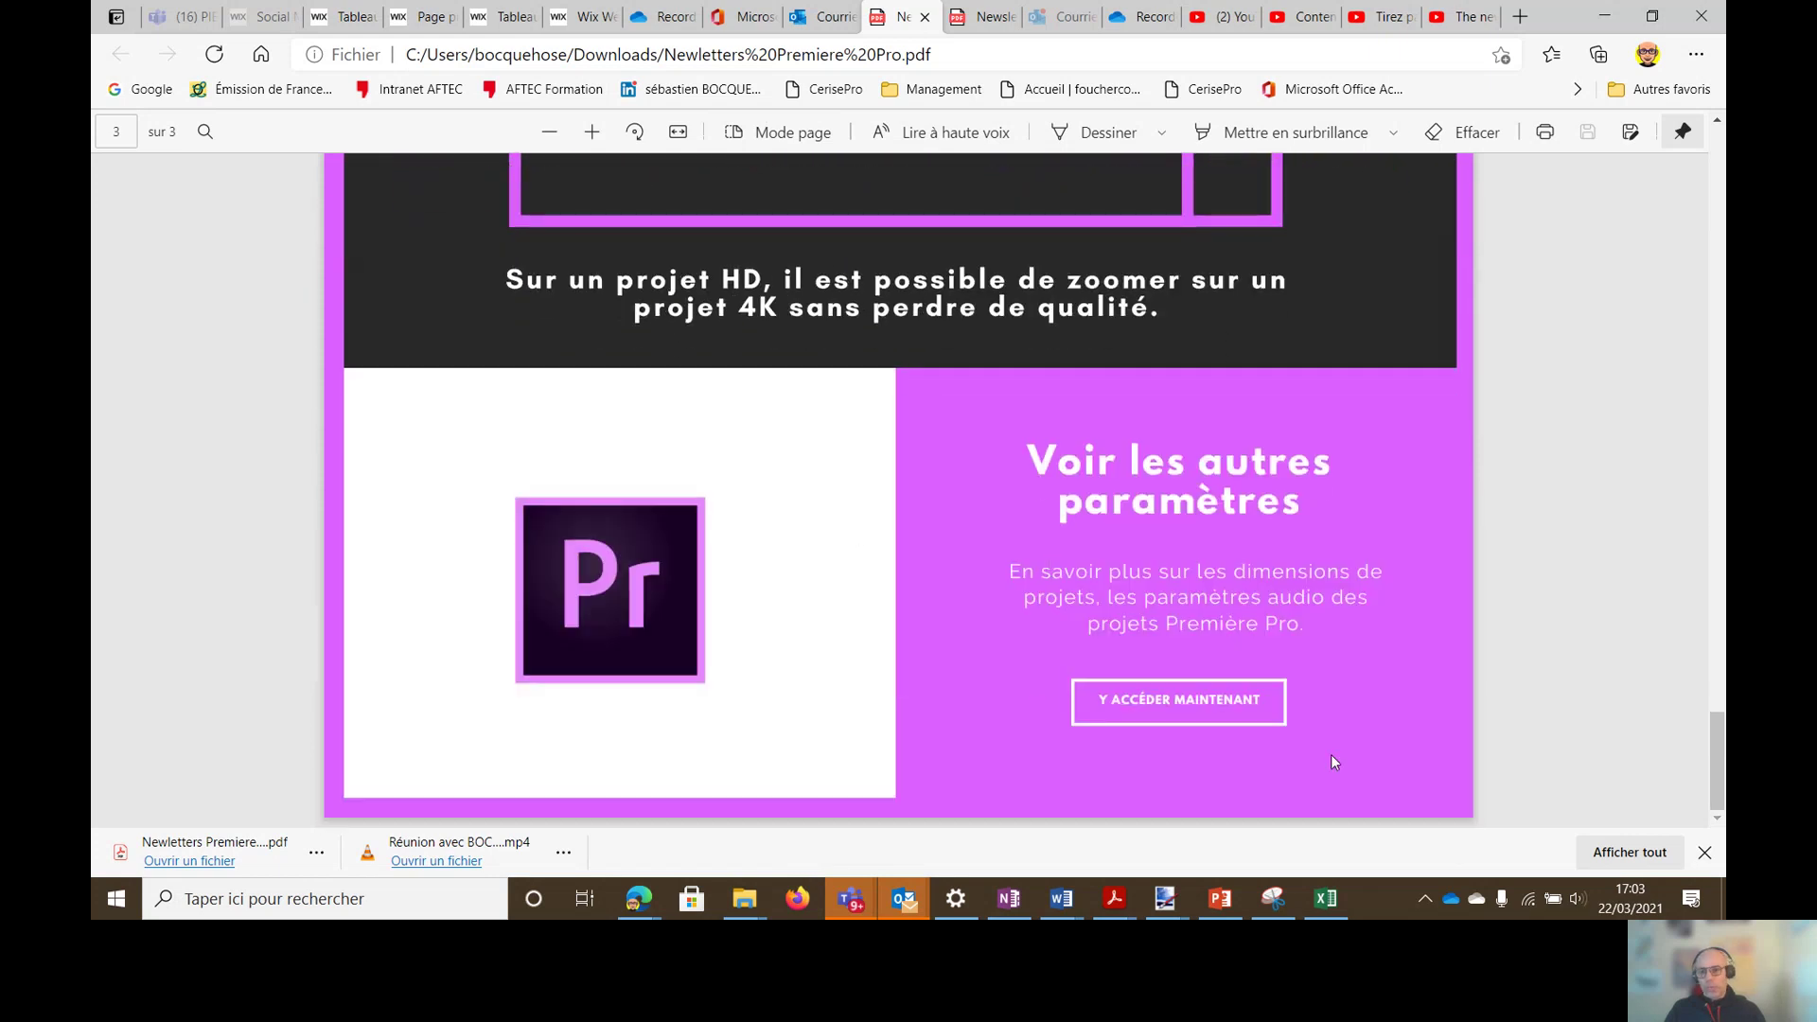
{"action": "scroll", "coordinate": [957, 566], "scroll_direction": "up", "scroll_amount": 5}
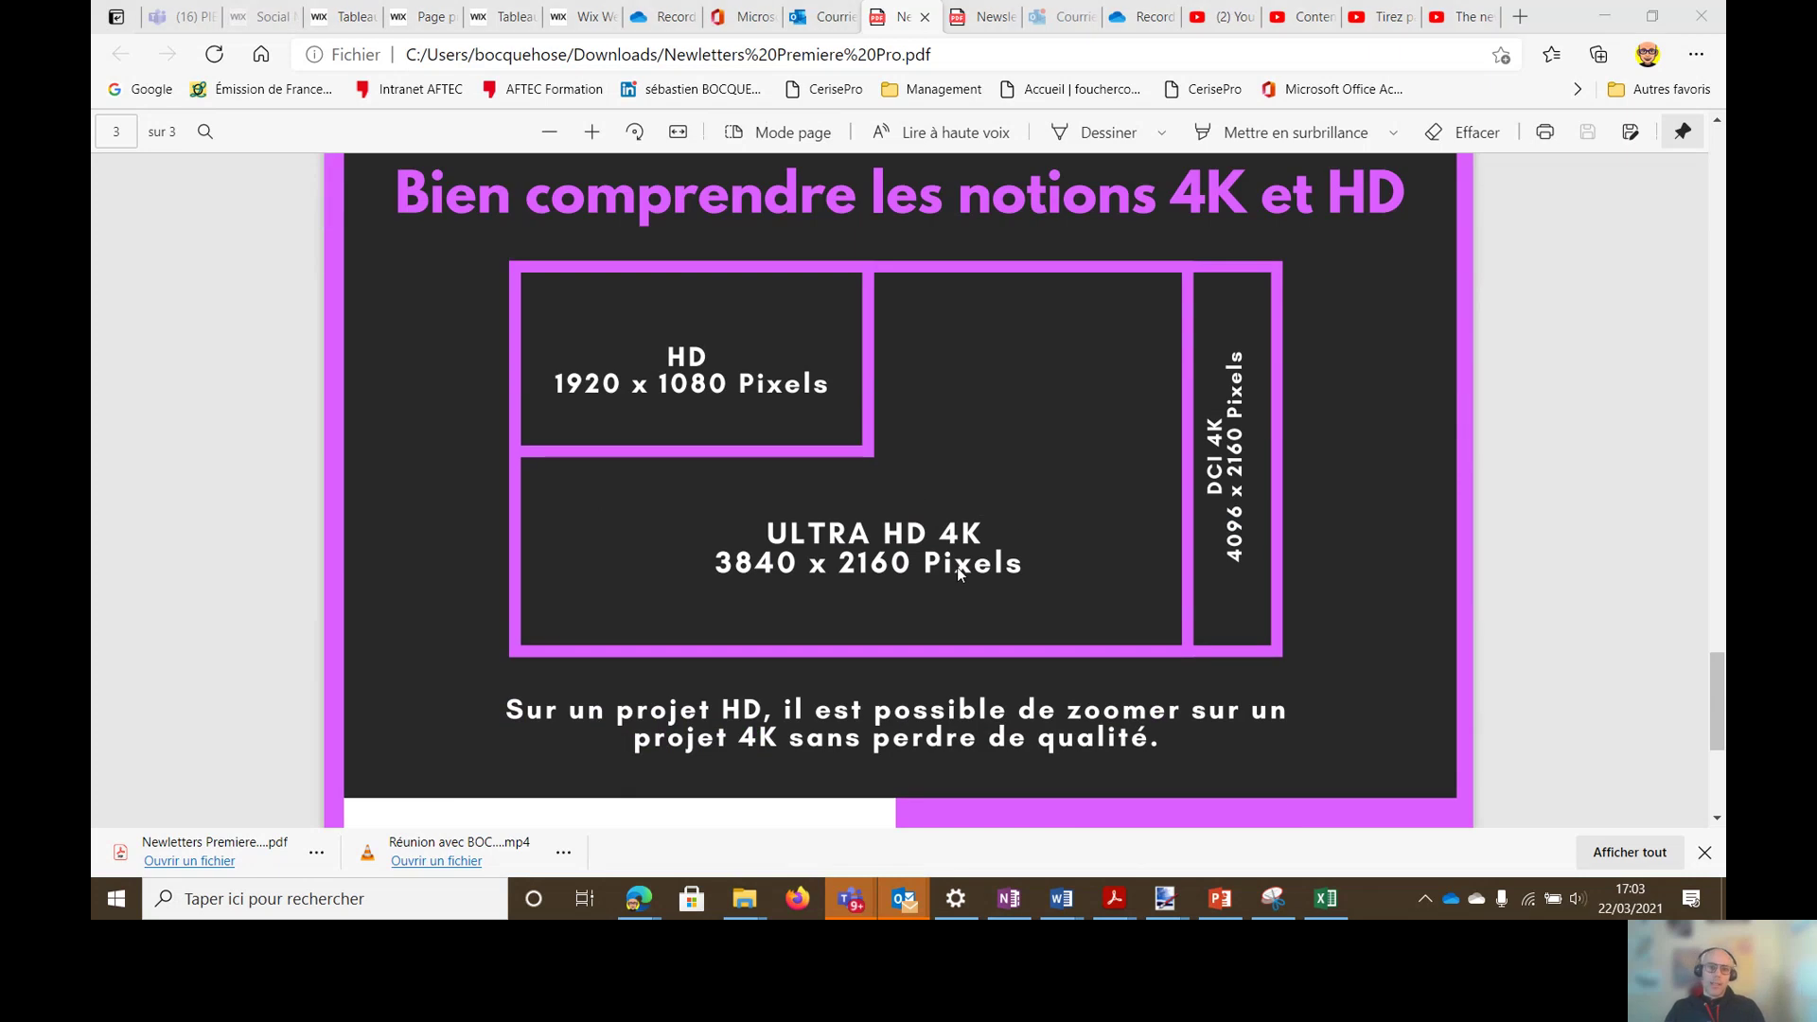
Step: Return to the guide e-mail in Outlook, follow its "retour sur notre blog" link and look over the blog's first posts
{"action": "key", "text": "alt+Tab"}
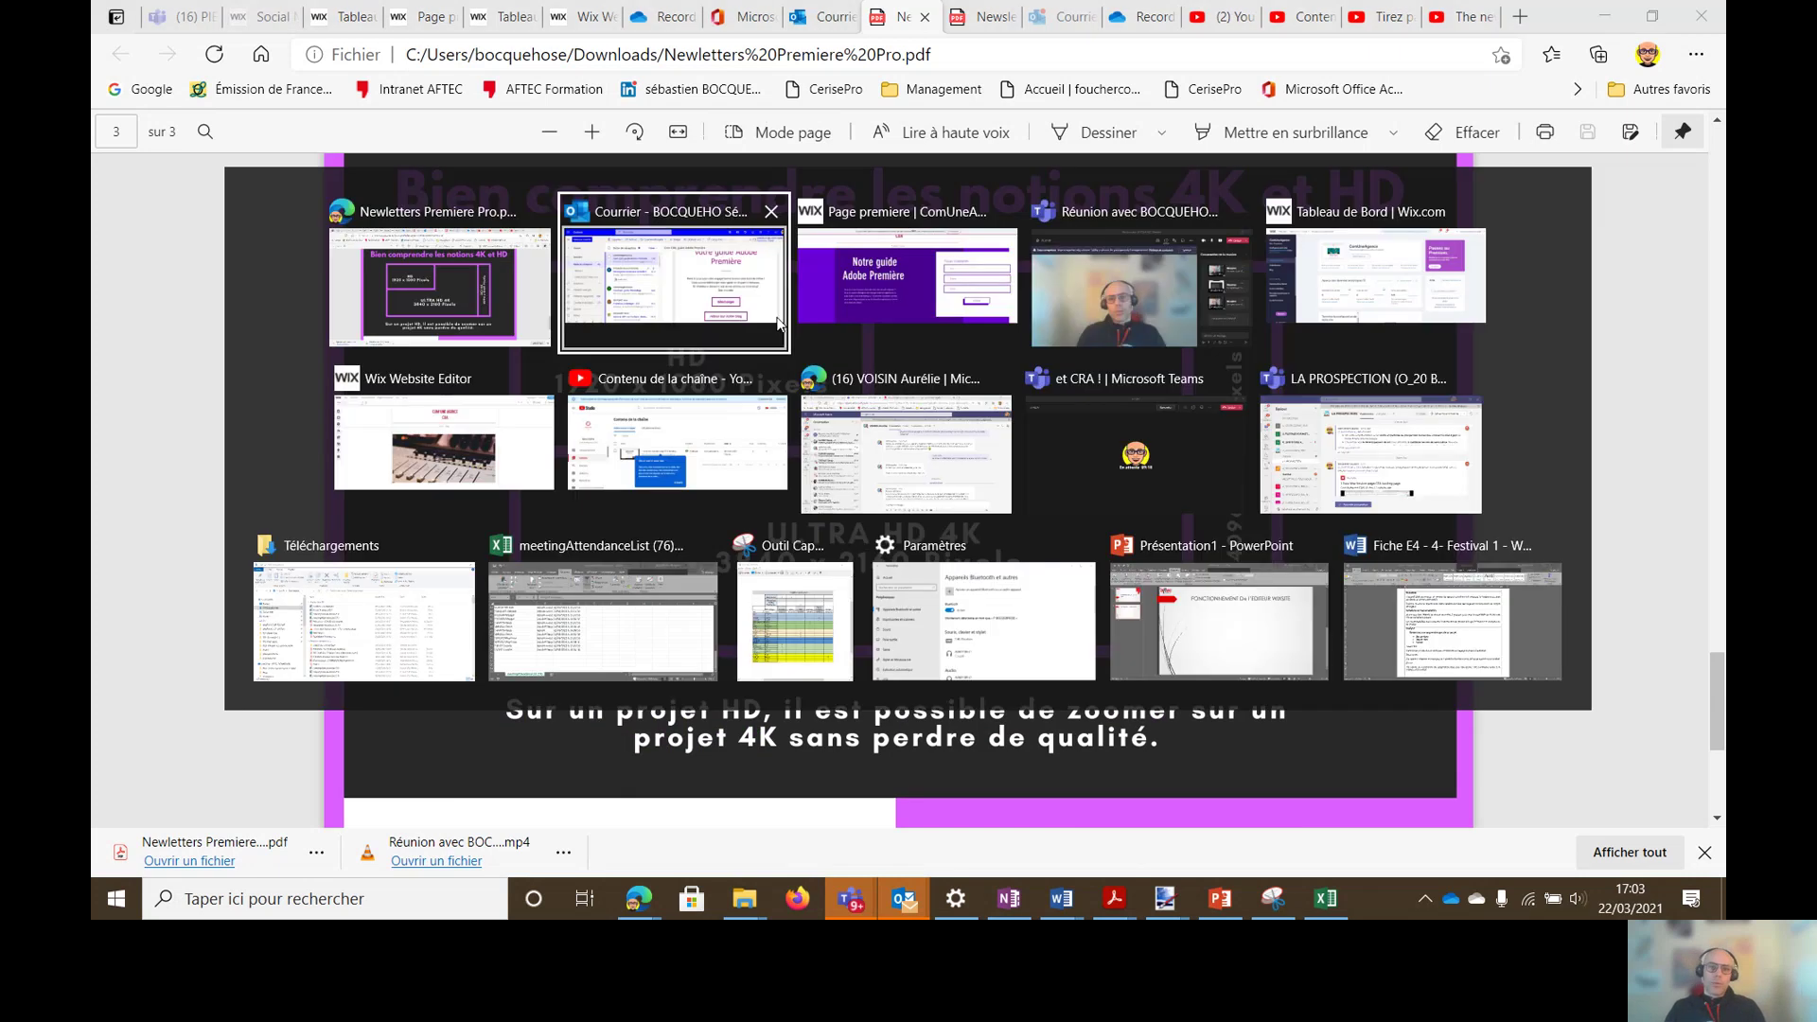
{"action": "left_click", "coordinate": [662, 311]}
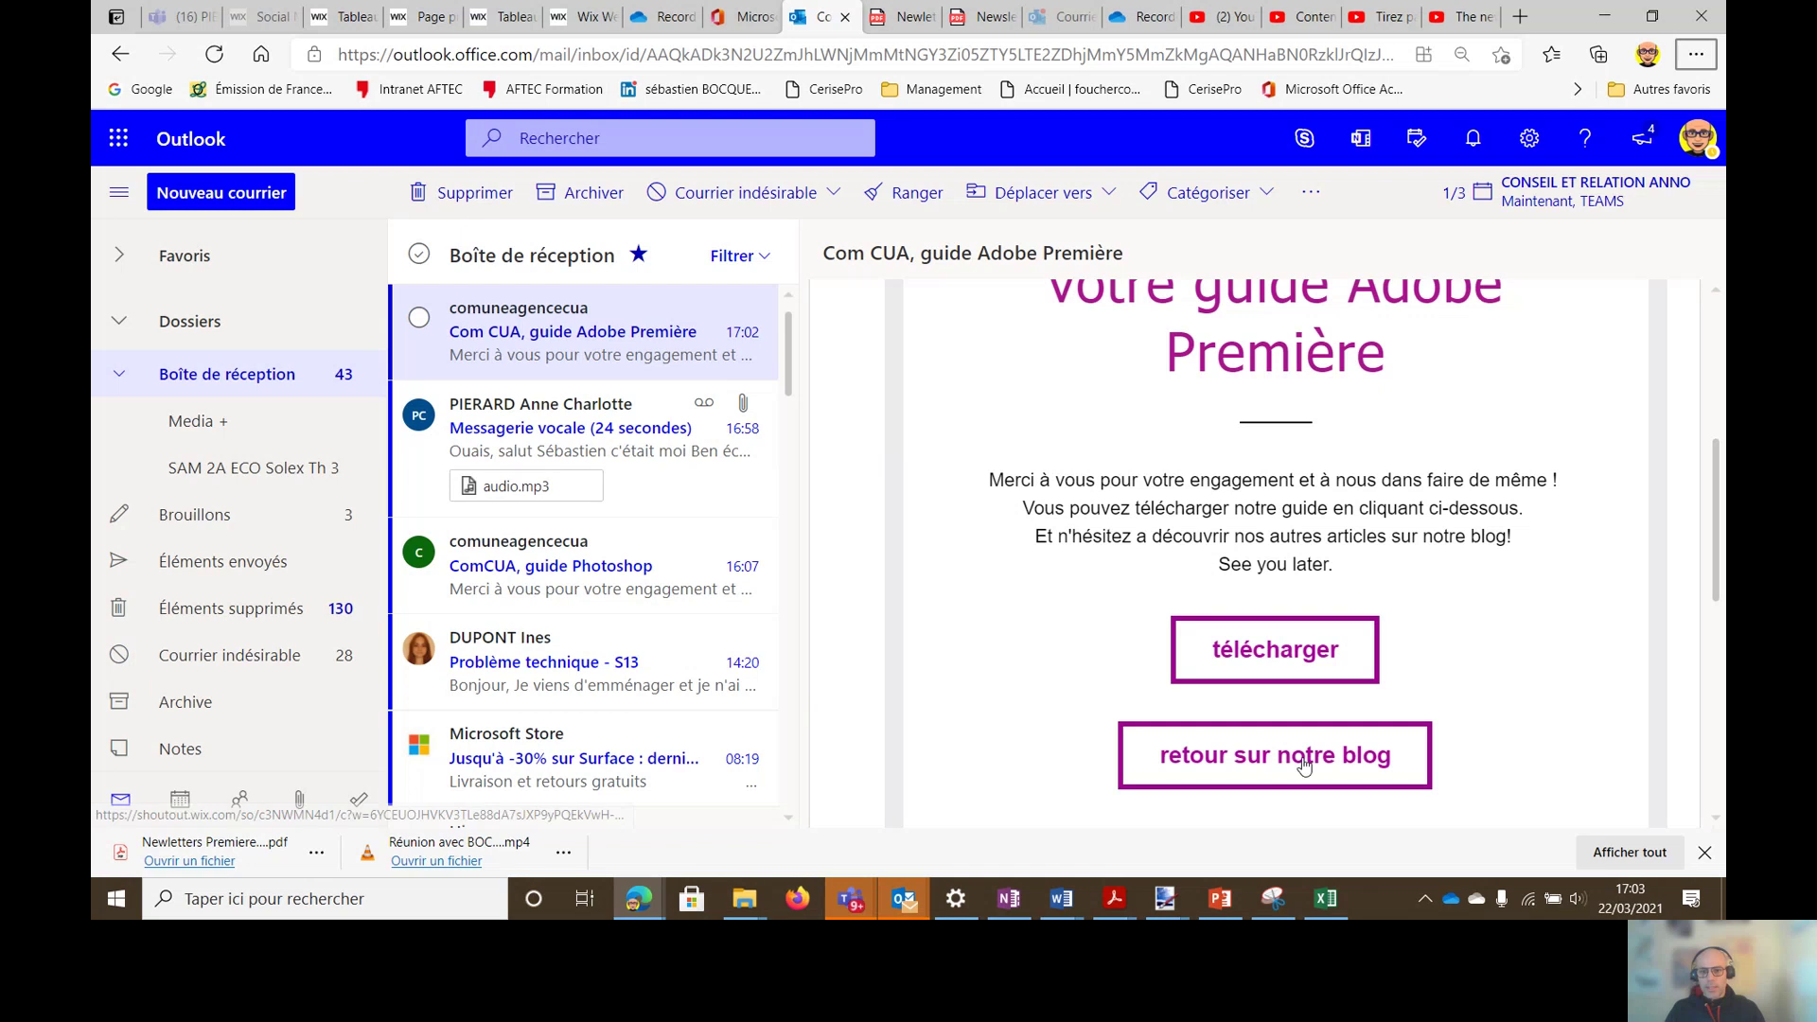
{"action": "left_click", "coordinate": [1245, 755]}
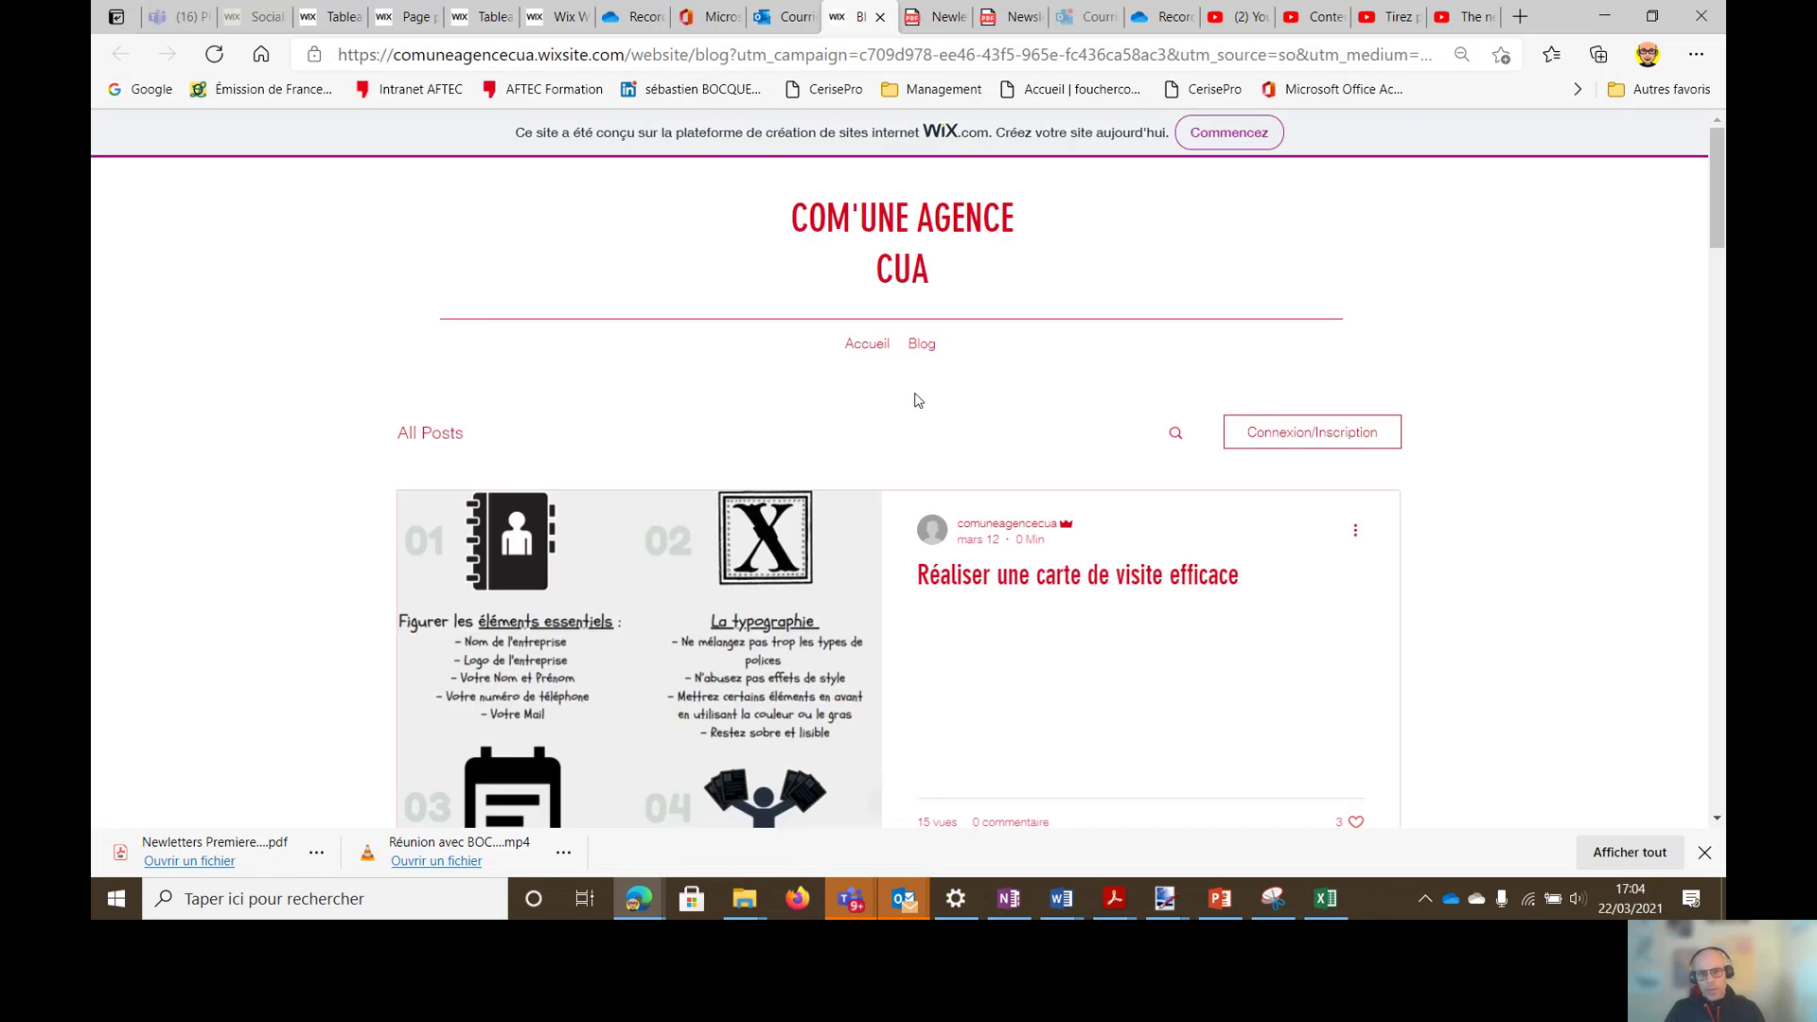
{"action": "scroll", "coordinate": [952, 617], "scroll_direction": "down", "scroll_amount": 1}
{"action": "scroll", "coordinate": [952, 617], "scroll_direction": "down", "scroll_amount": 2}
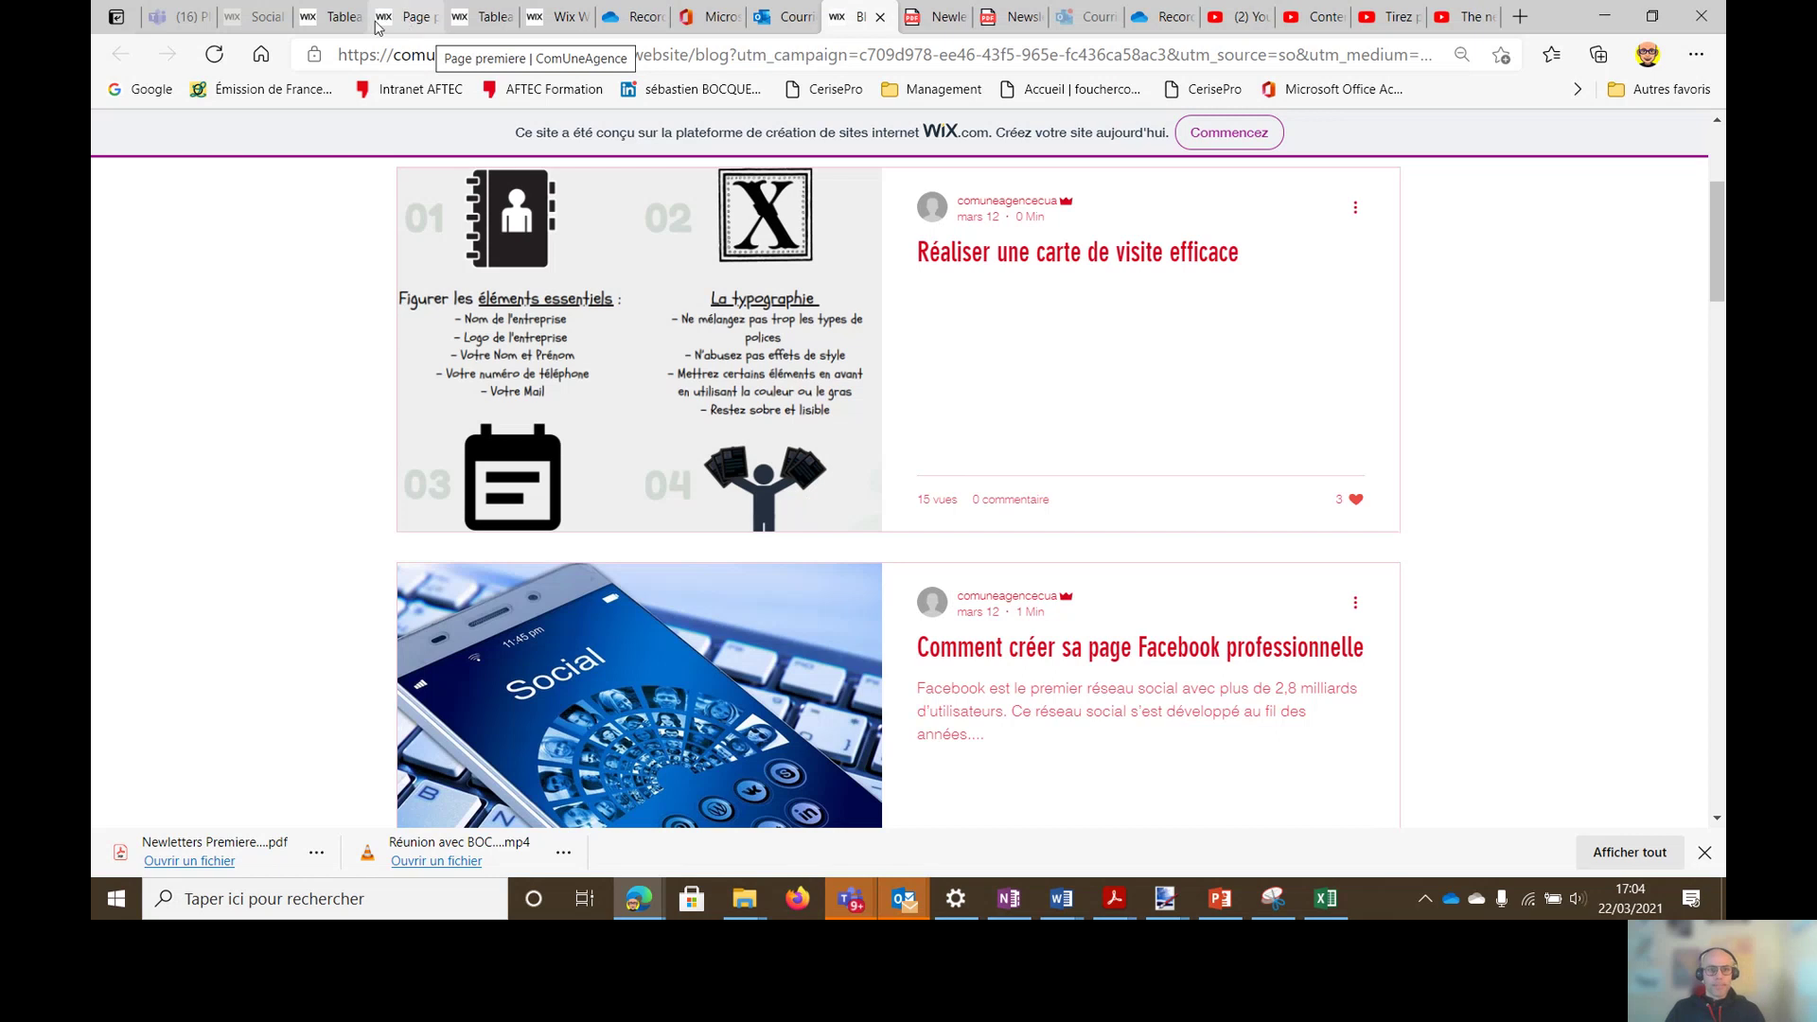
Step: Switch to the Wix website editor and open the site's Blog page for editing
{"action": "left_click", "coordinate": [542, 19]}
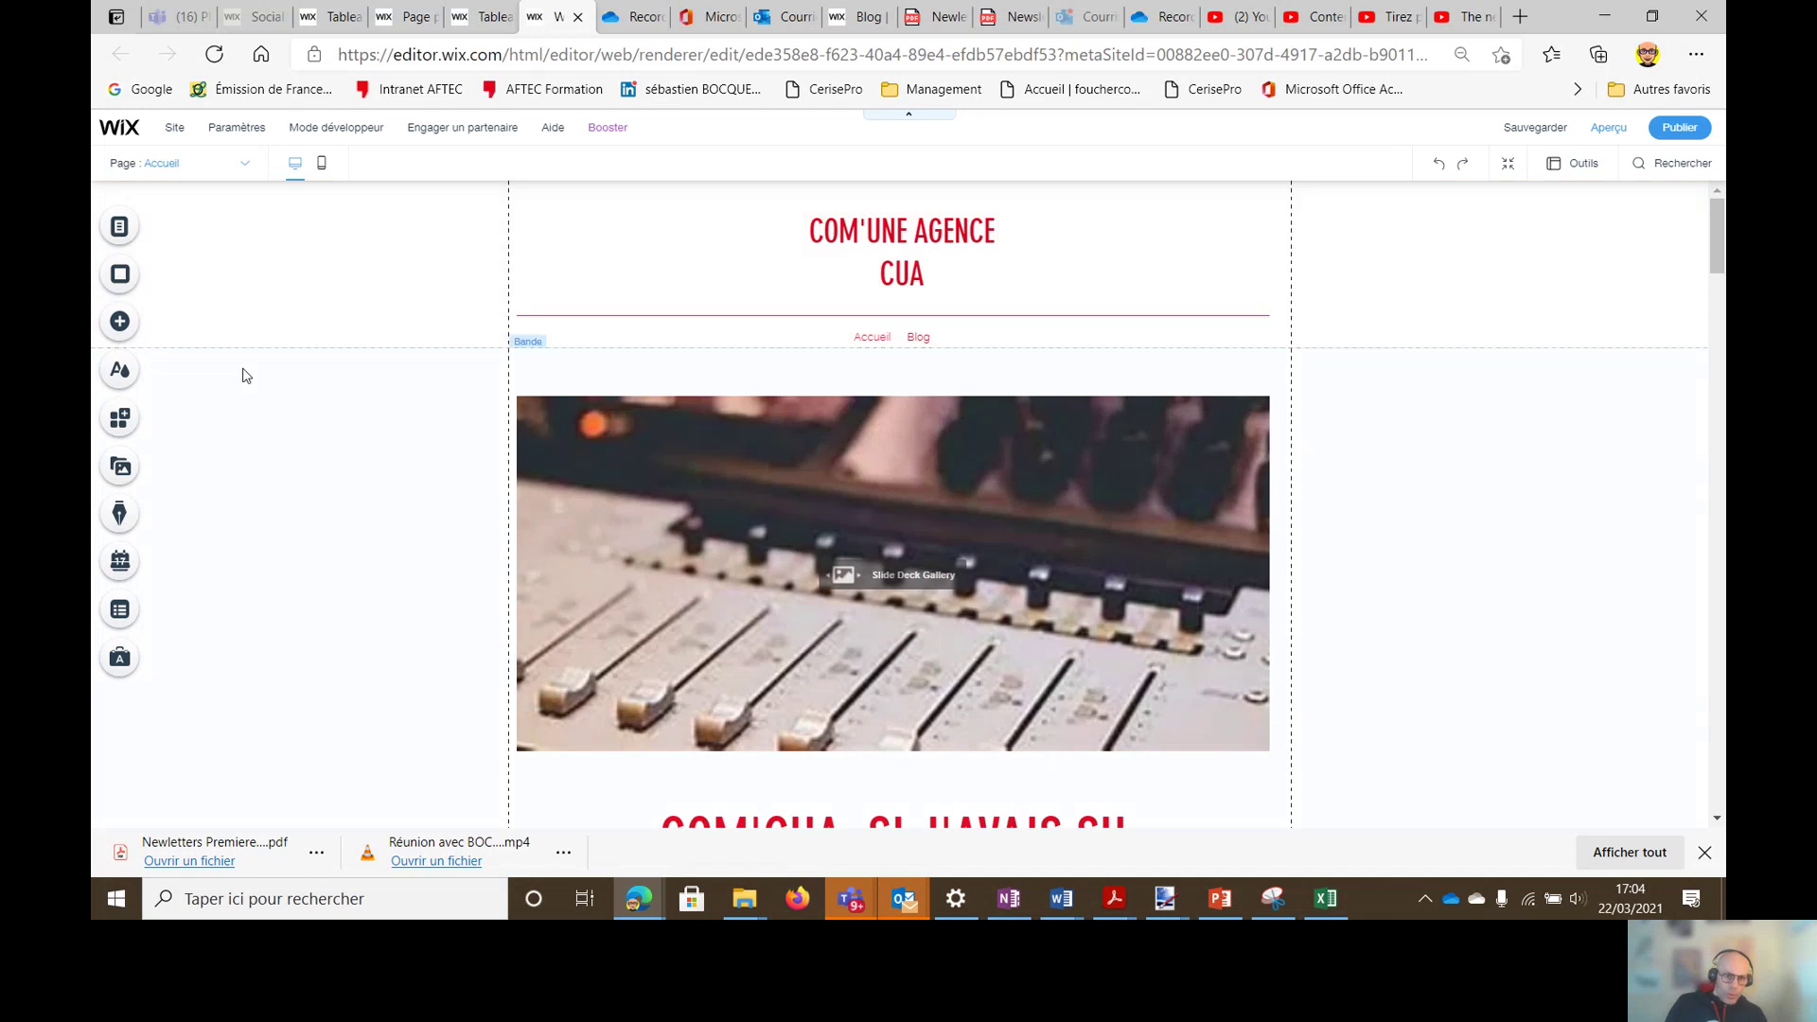
{"action": "left_click", "coordinate": [235, 165]}
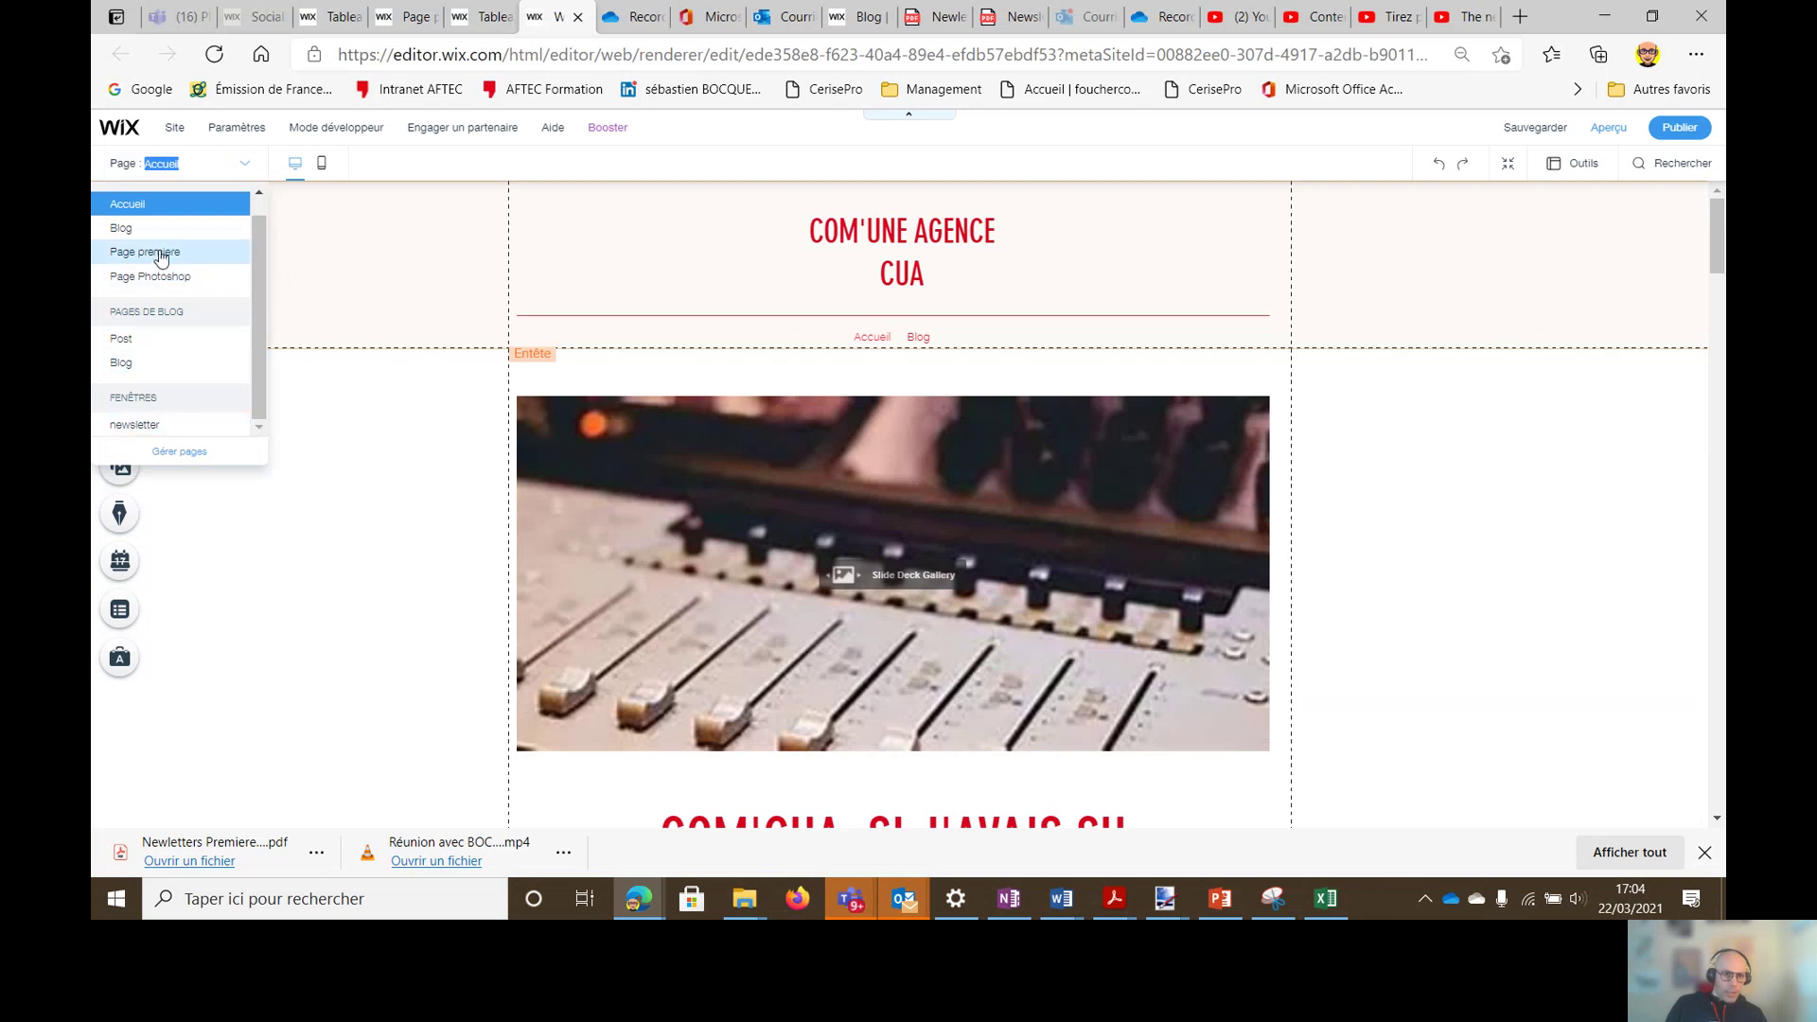
{"action": "left_click", "coordinate": [393, 341]}
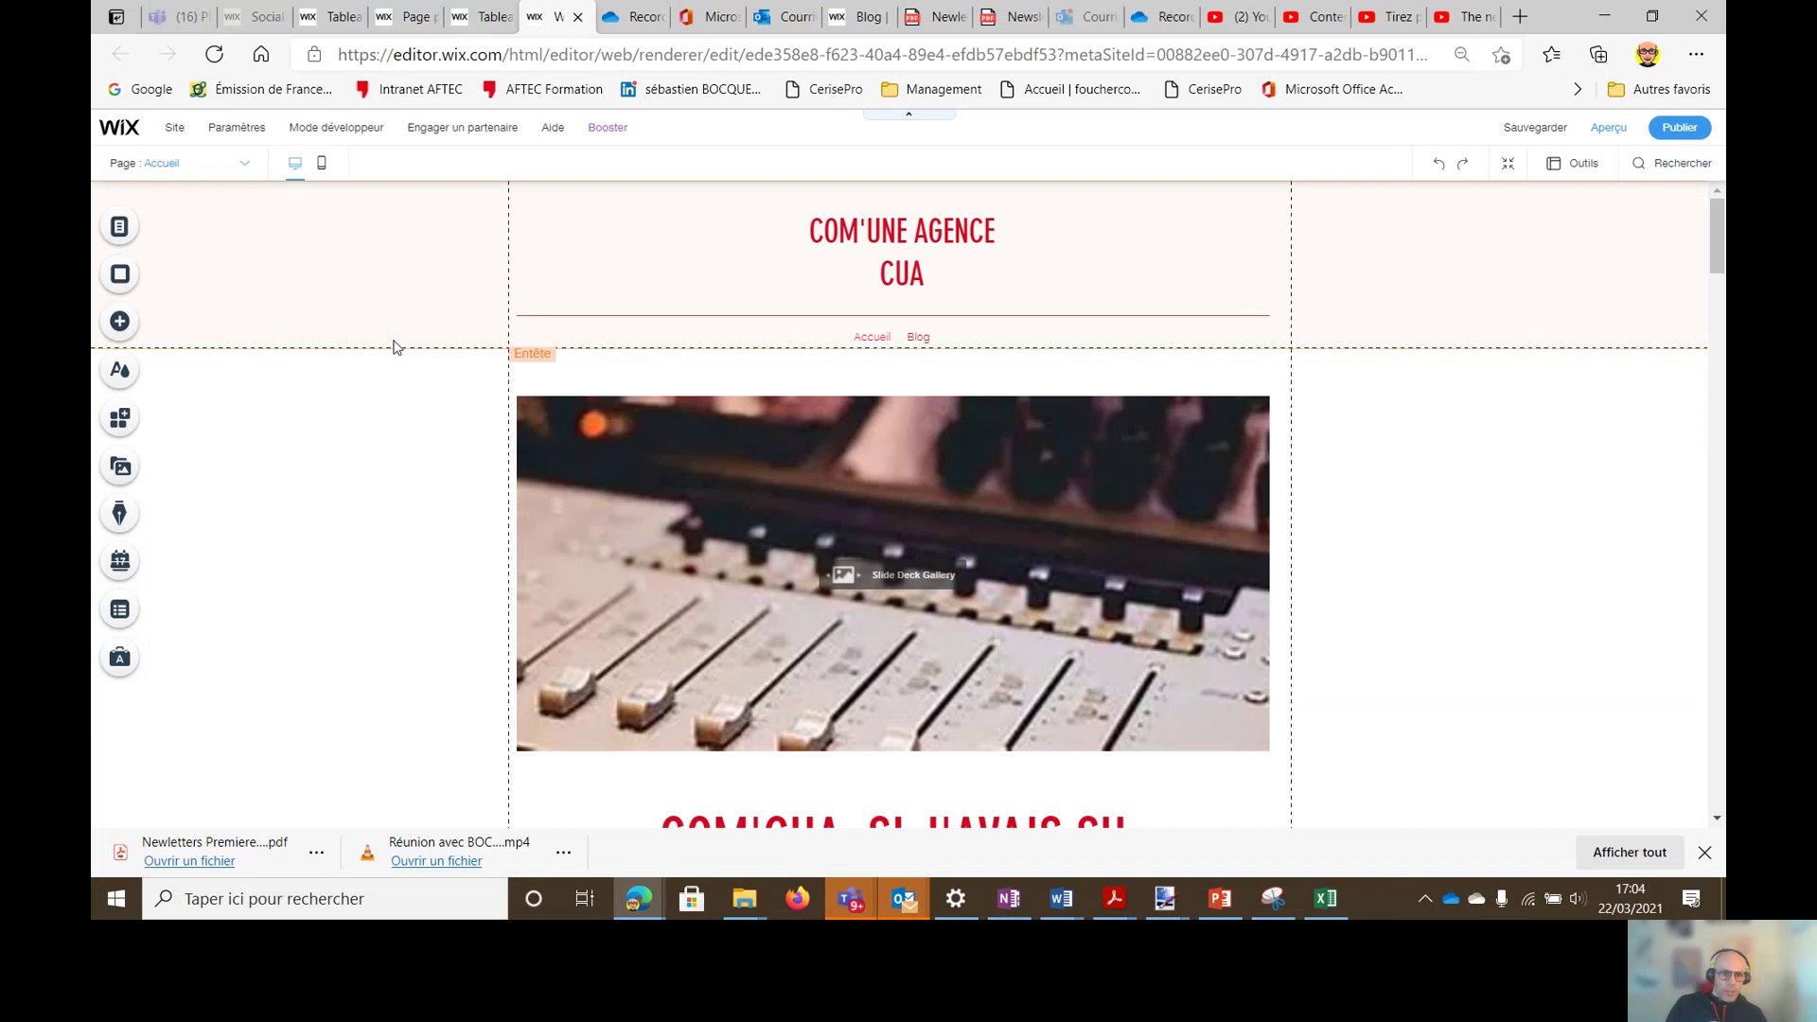
{"action": "left_click", "coordinate": [243, 166]}
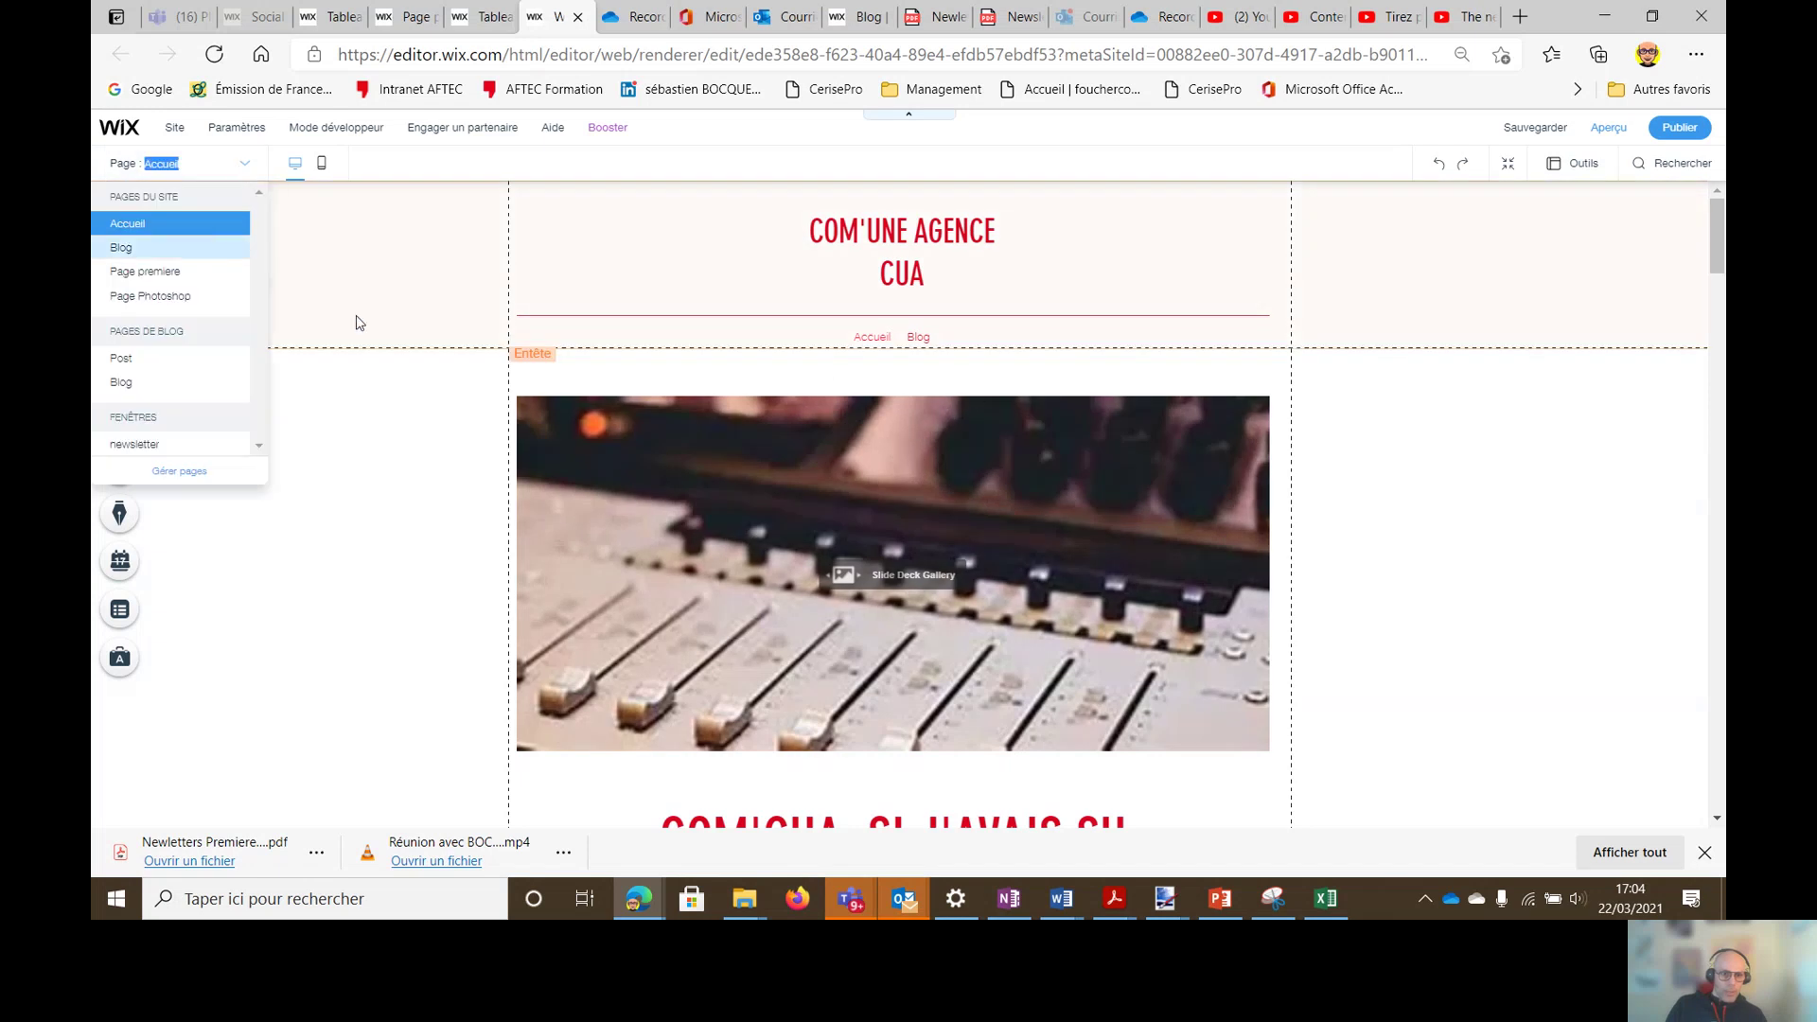
{"action": "left_click", "coordinate": [168, 254]}
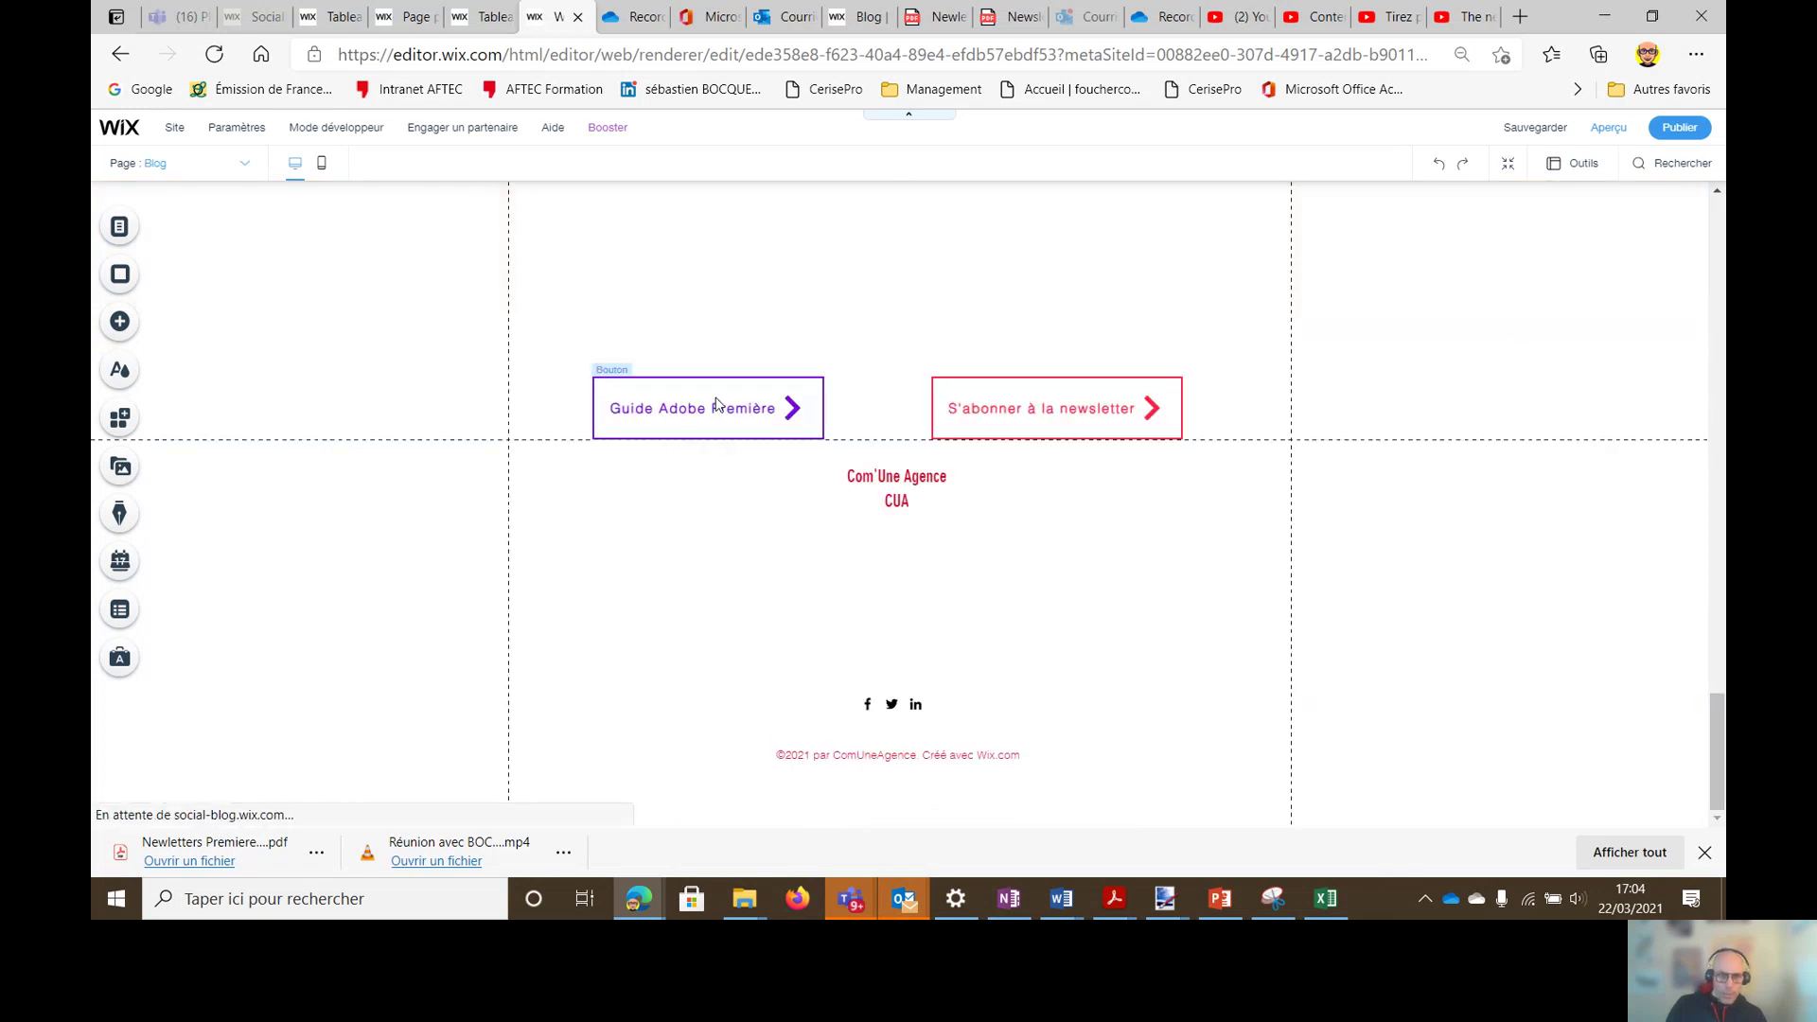
Step: Examine the animation choices and link settings of the "Guide Adobe Première" button, and close the link settings without changes
{"action": "left_click", "coordinate": [716, 405]}
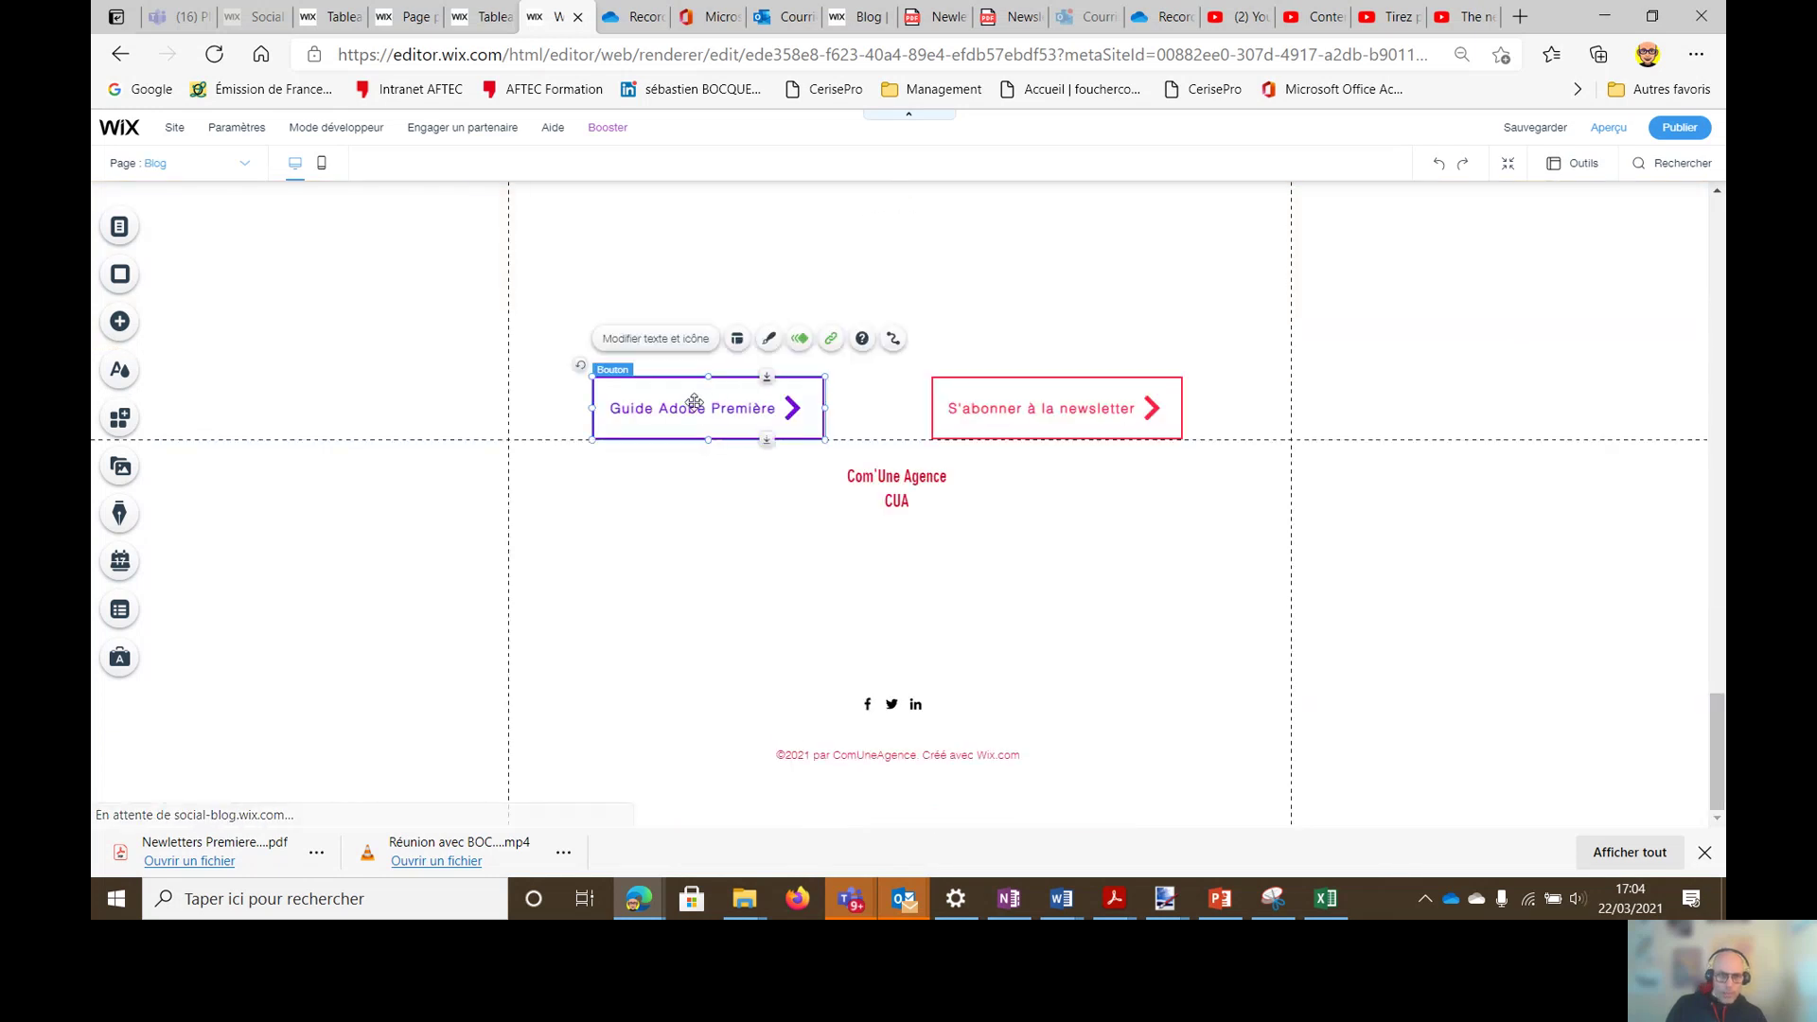
{"action": "left_click", "coordinate": [795, 343]}
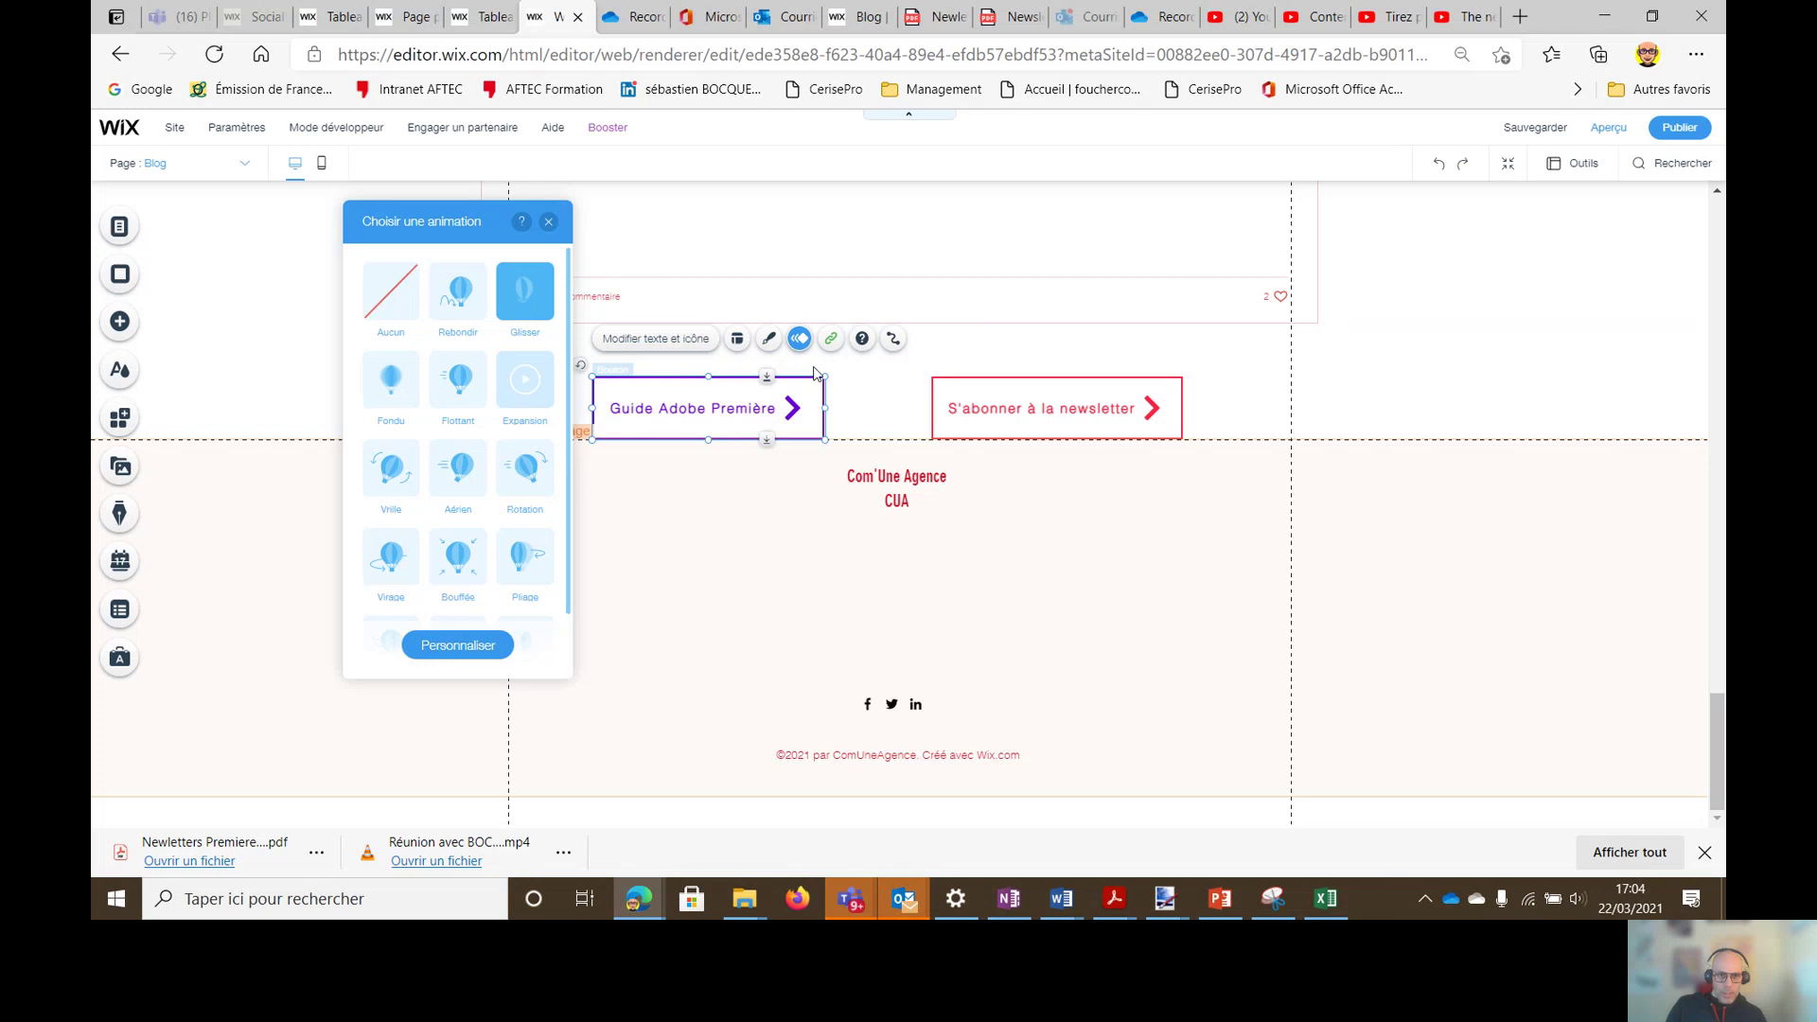
{"action": "left_click", "coordinate": [830, 339]}
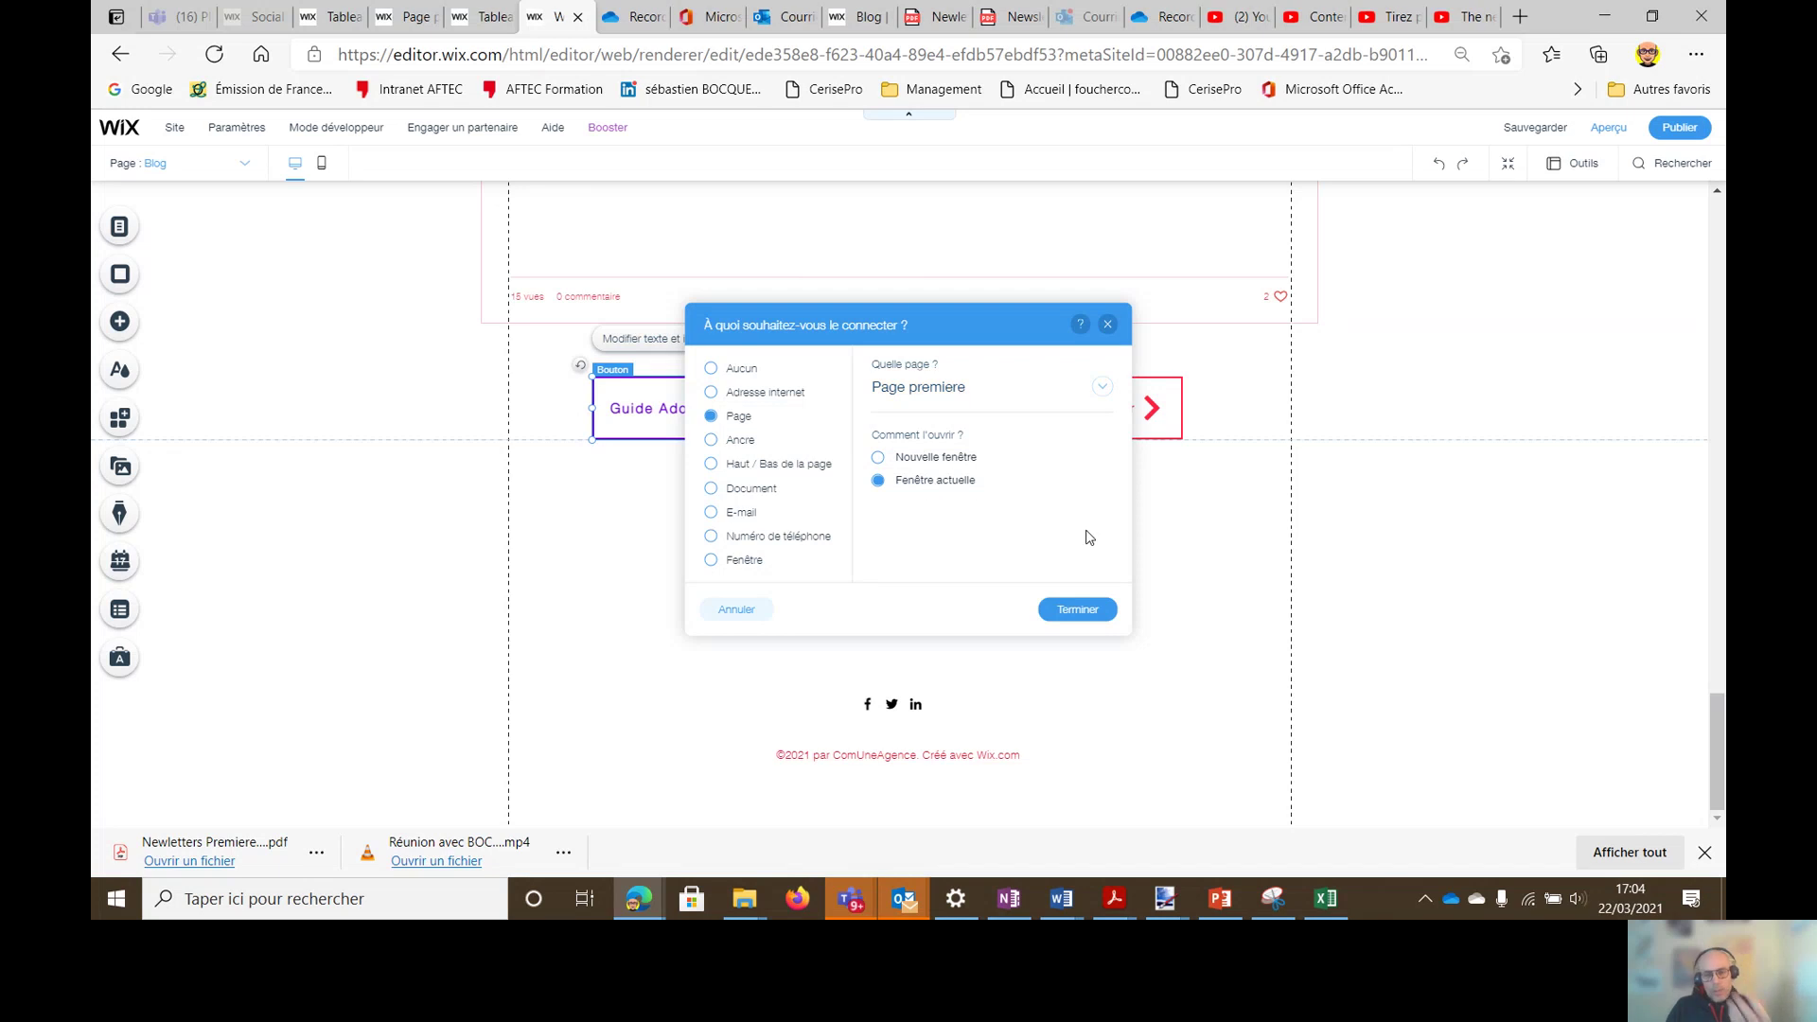
{"action": "left_click", "coordinate": [1096, 613]}
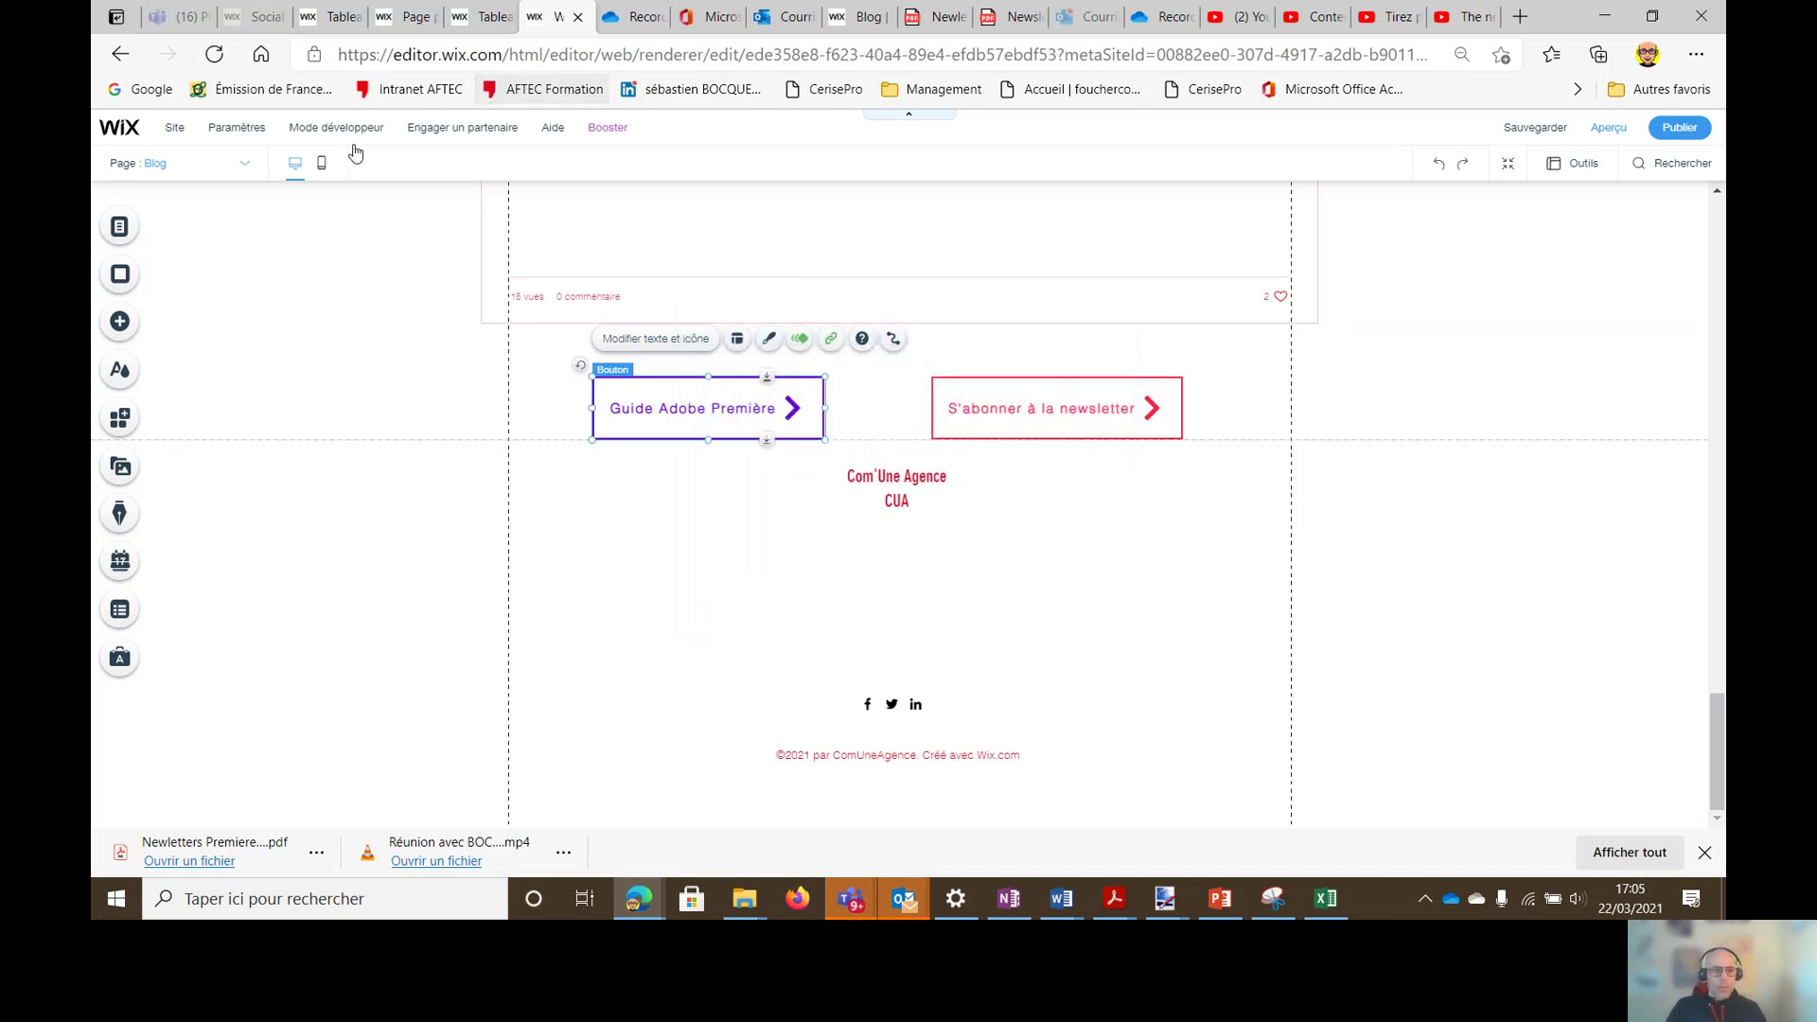
Step: Open "Page premiere" in the editor and select its guide title, description text and contact form in turn
{"action": "mouse_move", "coordinate": [236, 132]}
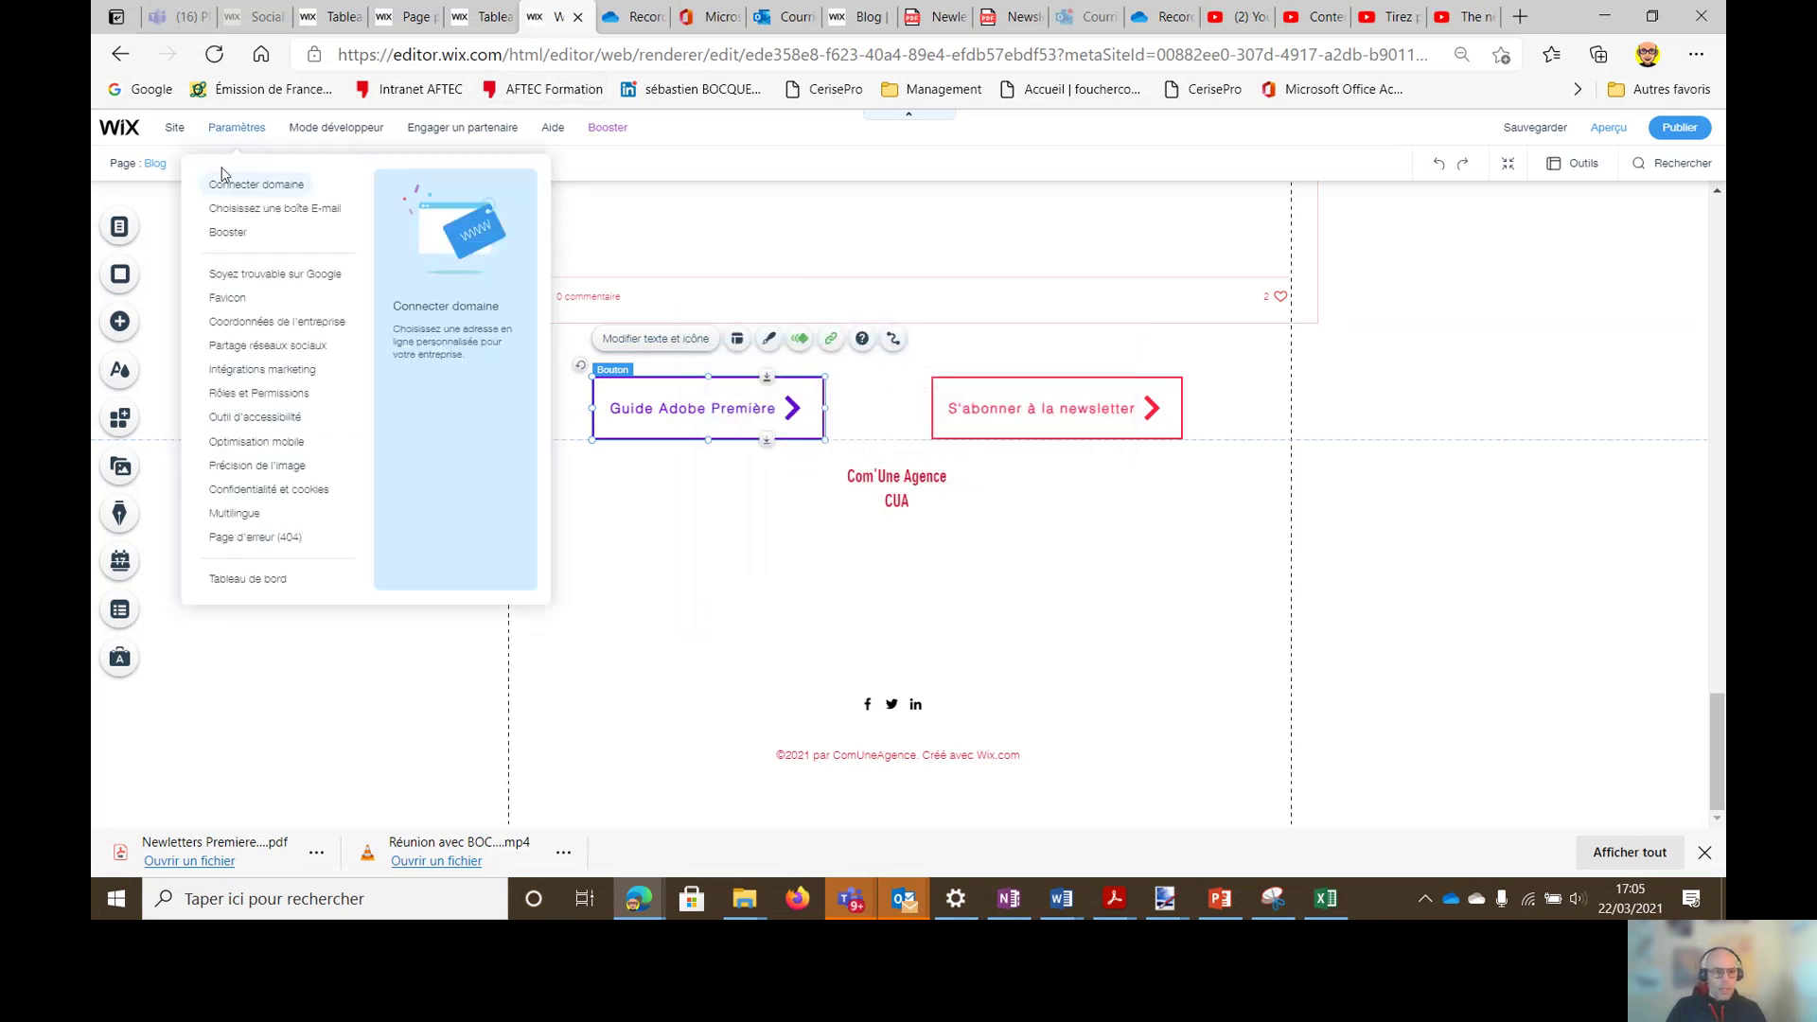
{"action": "left_click", "coordinate": [153, 165]}
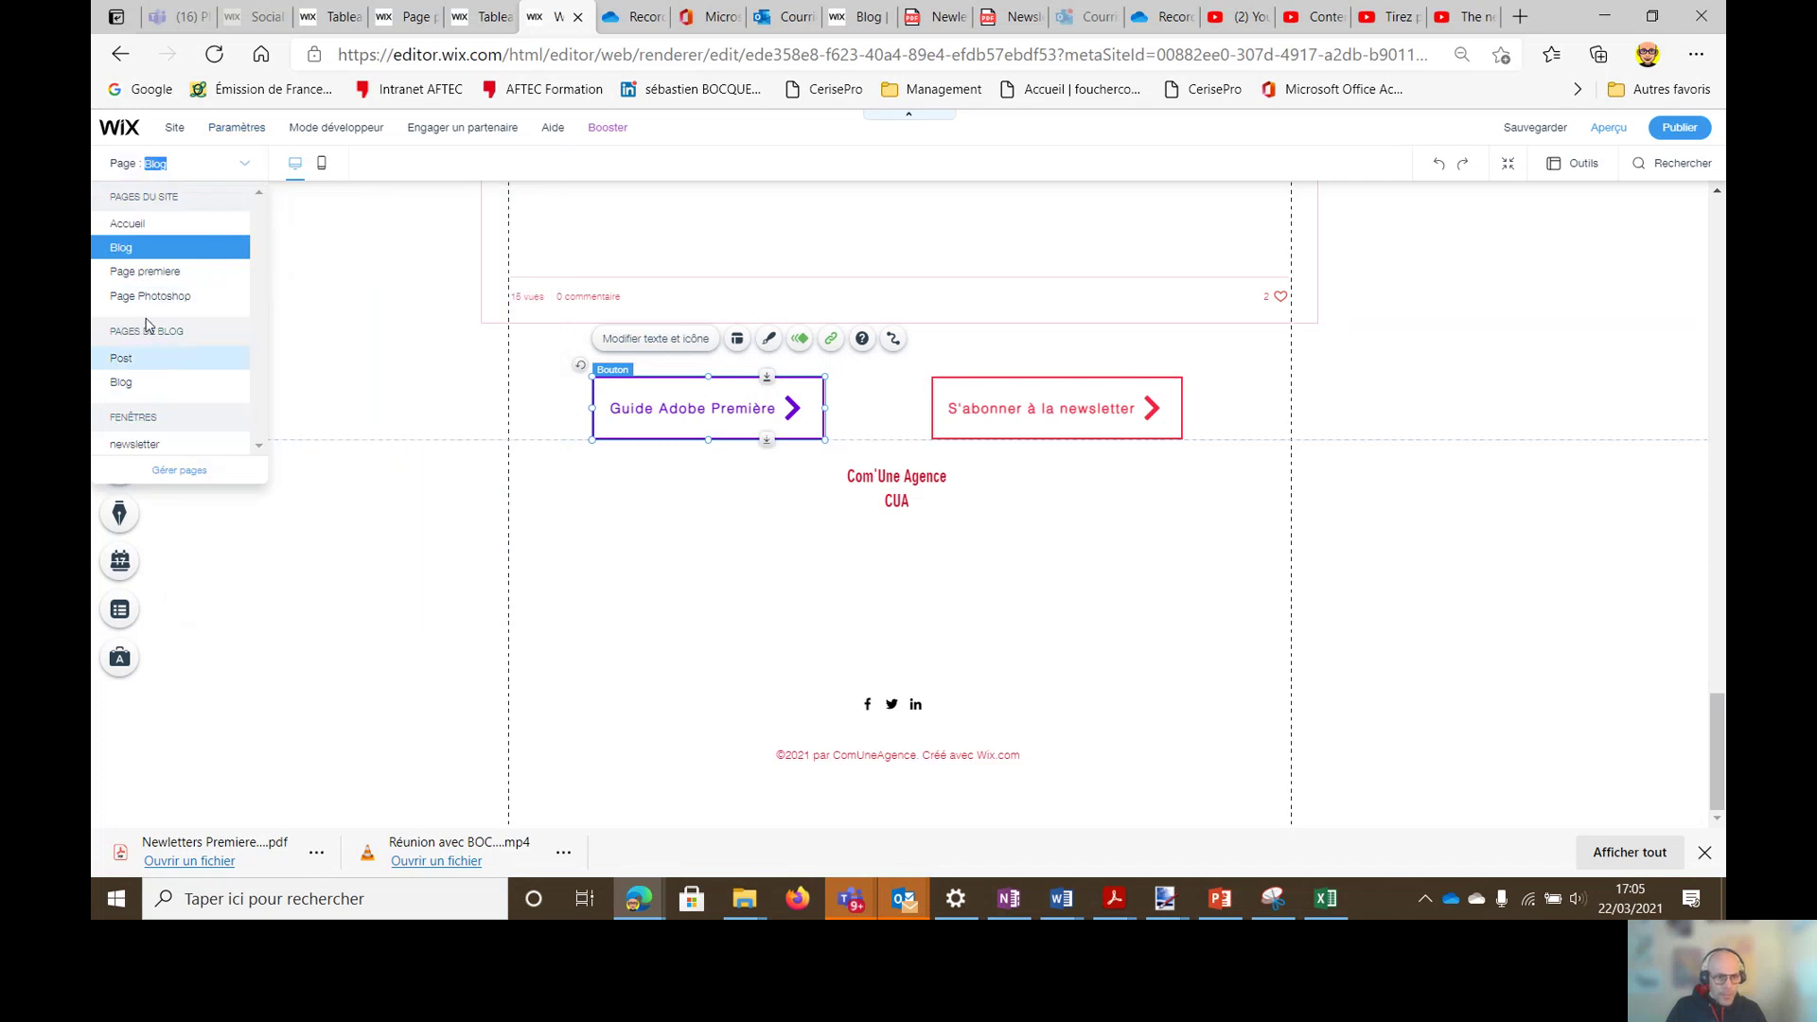
{"action": "left_click", "coordinate": [149, 277]}
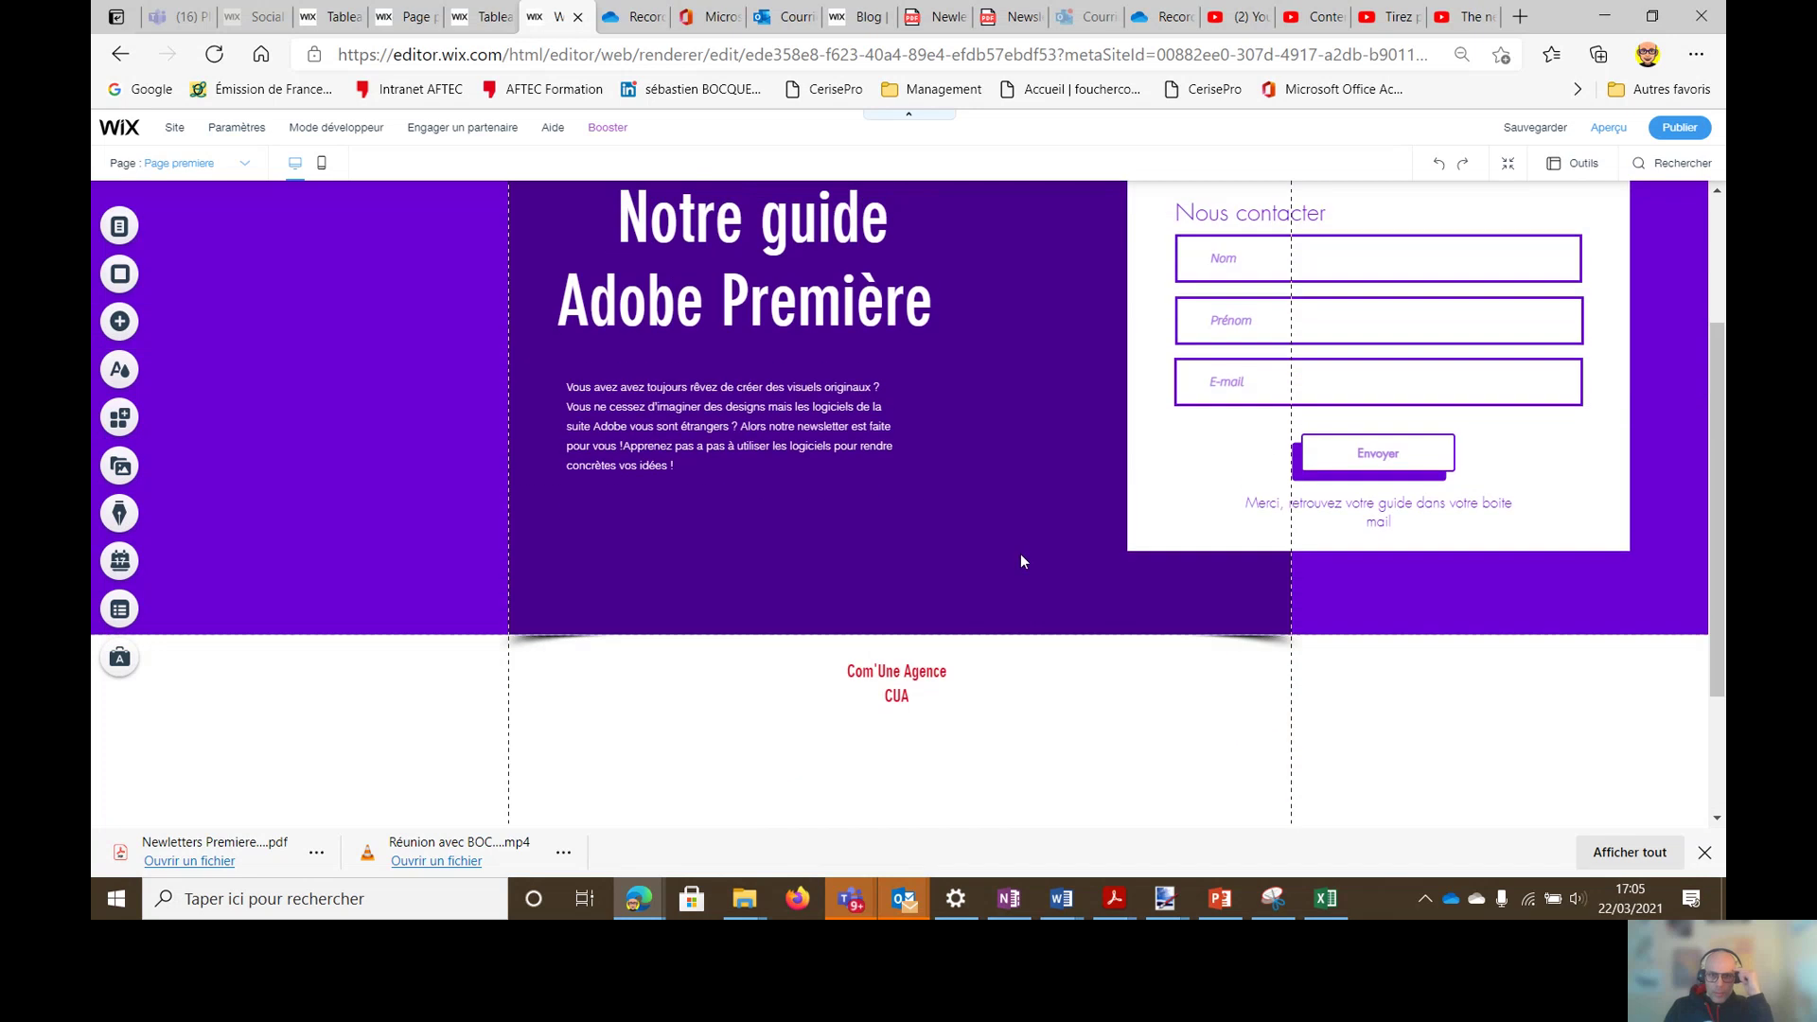
{"action": "left_click", "coordinate": [821, 329]}
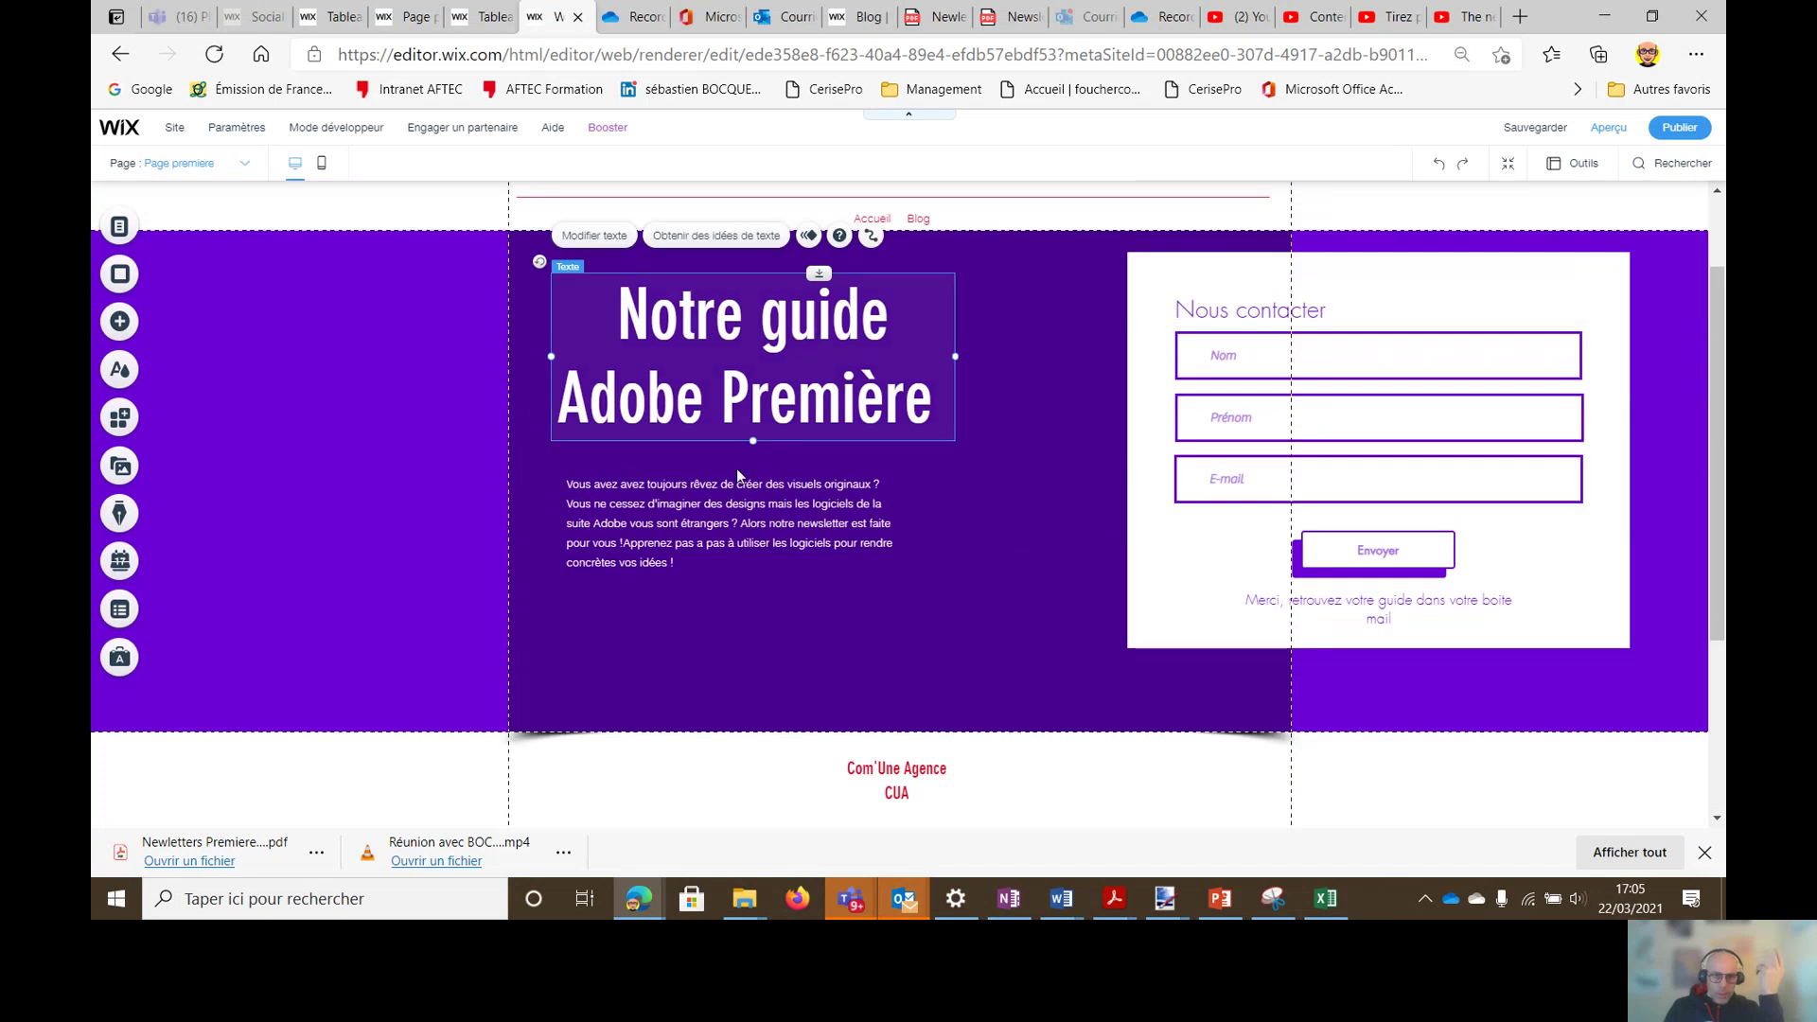
{"action": "left_click", "coordinate": [725, 491]}
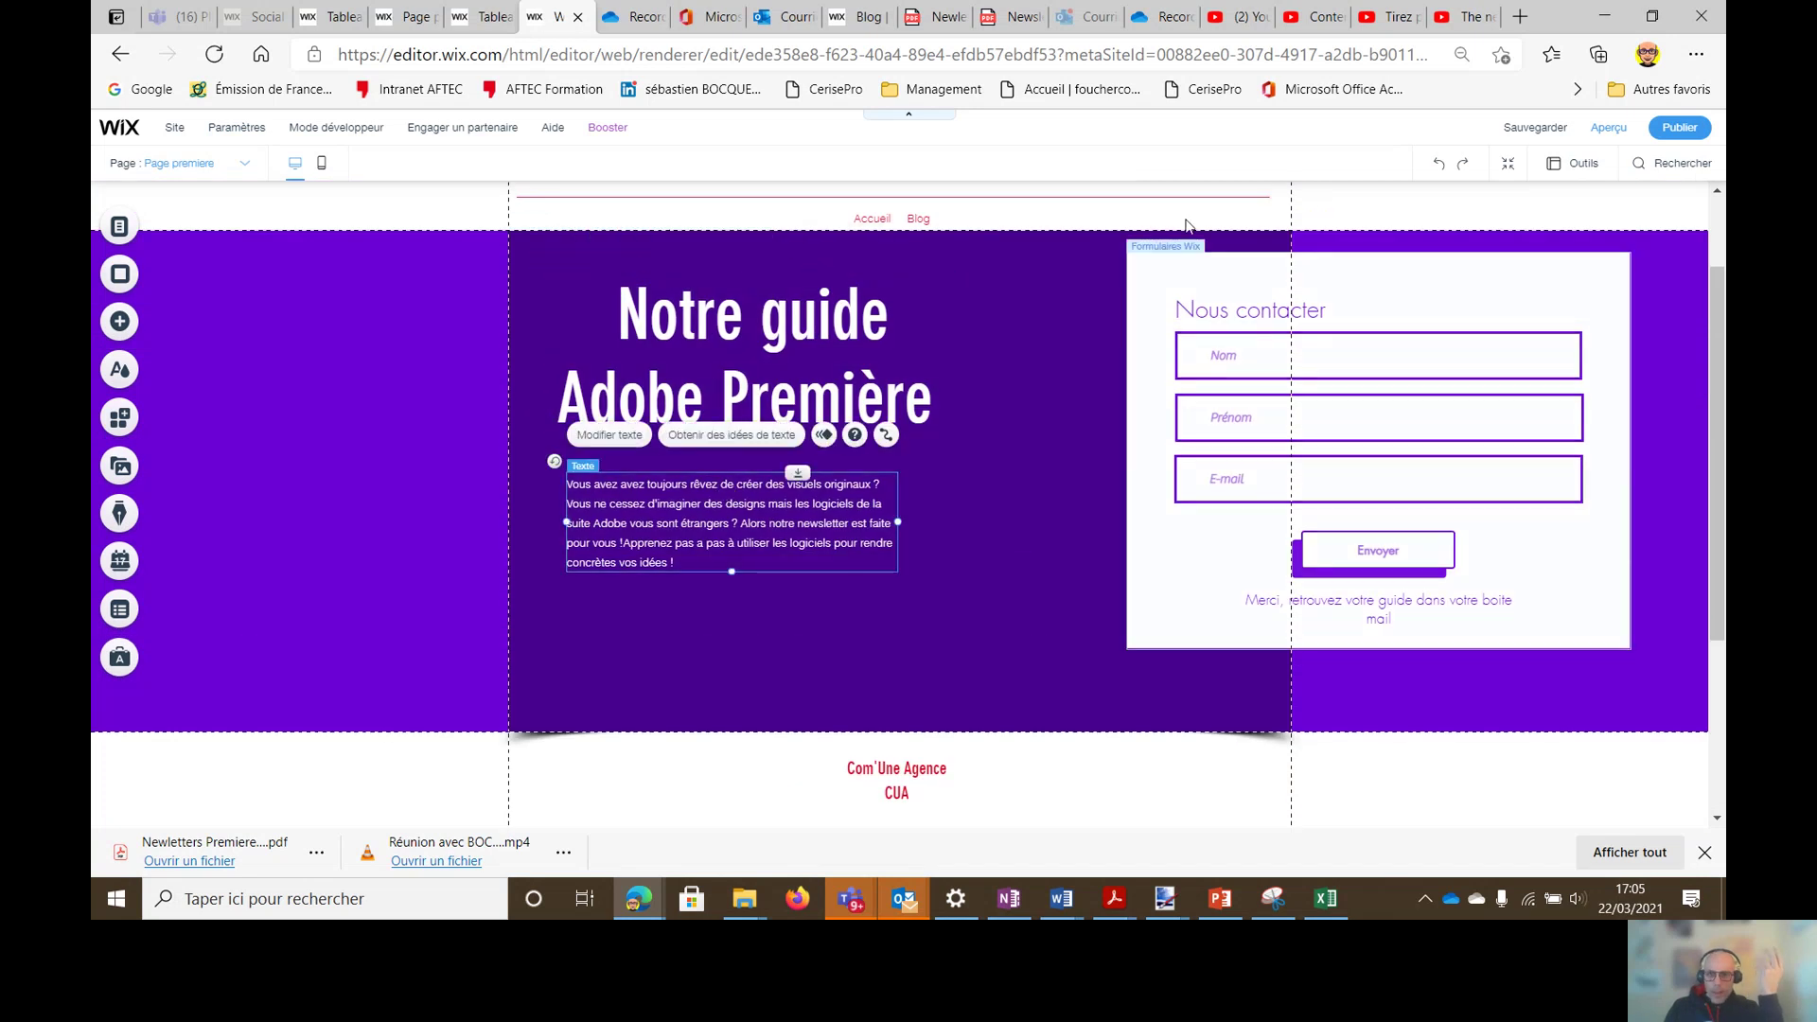
{"action": "left_click", "coordinate": [1189, 270]}
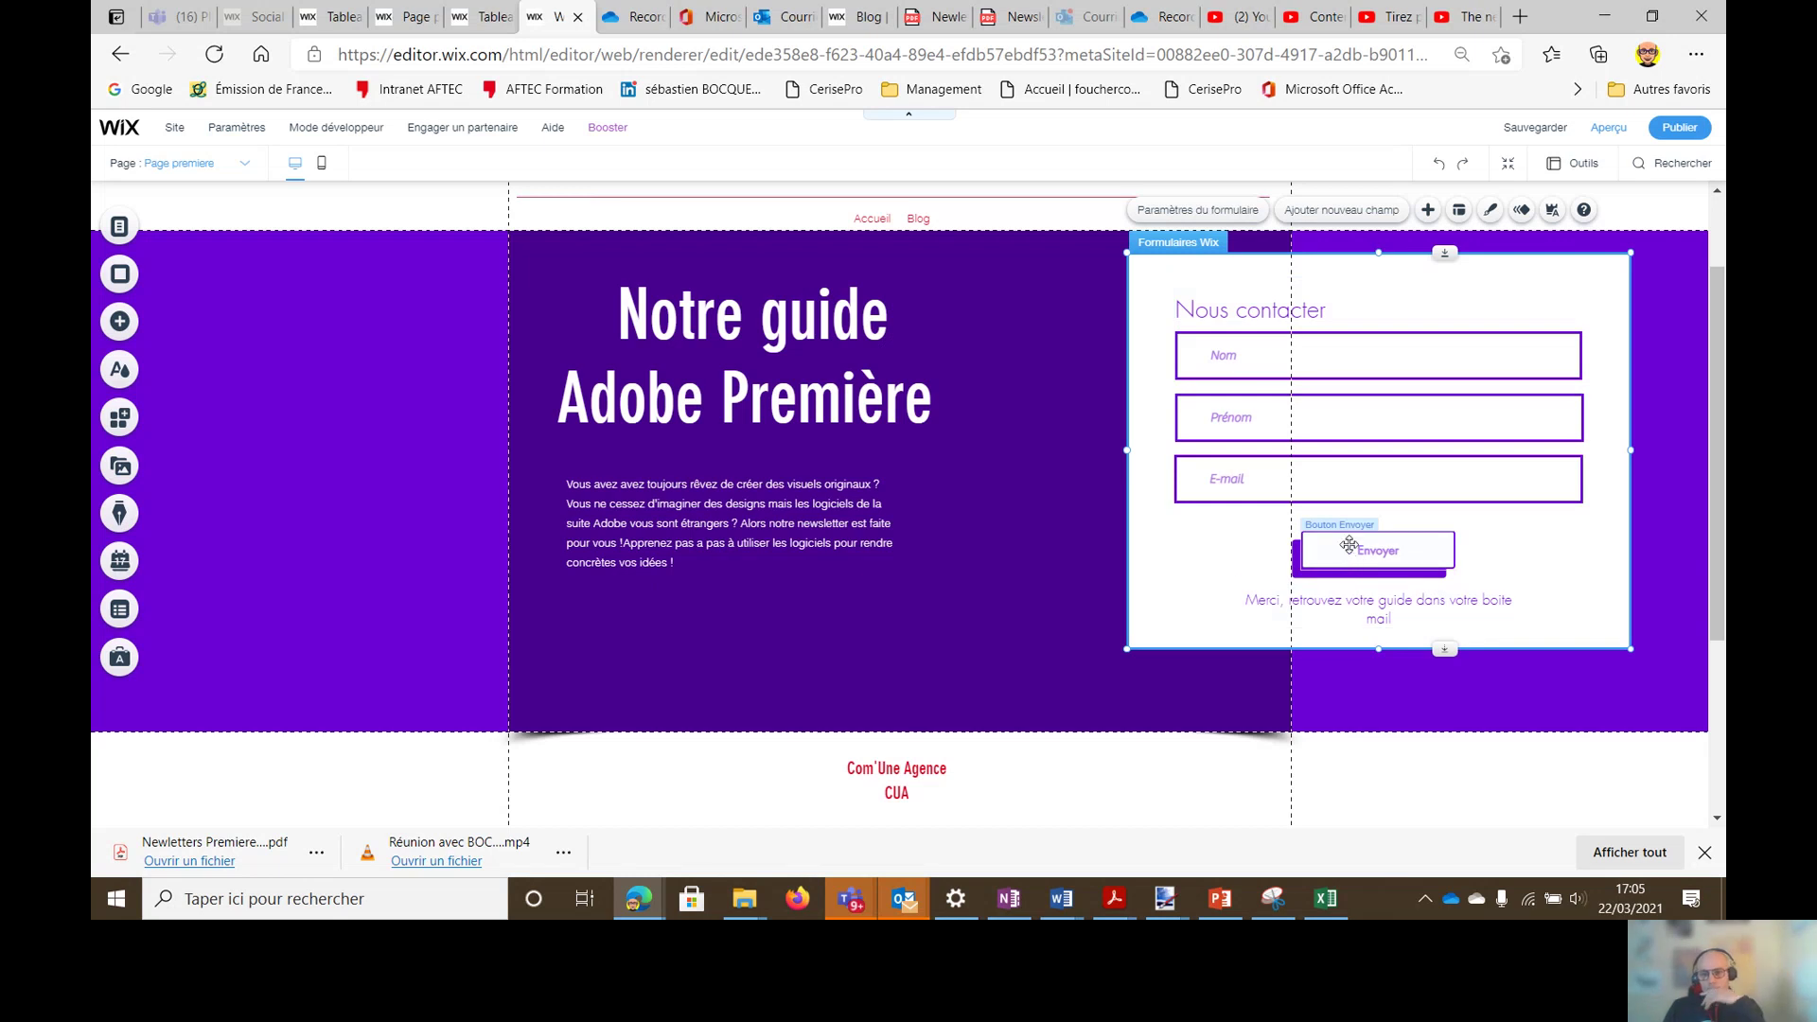
Step: Browse the addable contact and form elements, viewing the Contact, Paiement and Multi-étapes form templates
{"action": "left_click", "coordinate": [117, 321]}
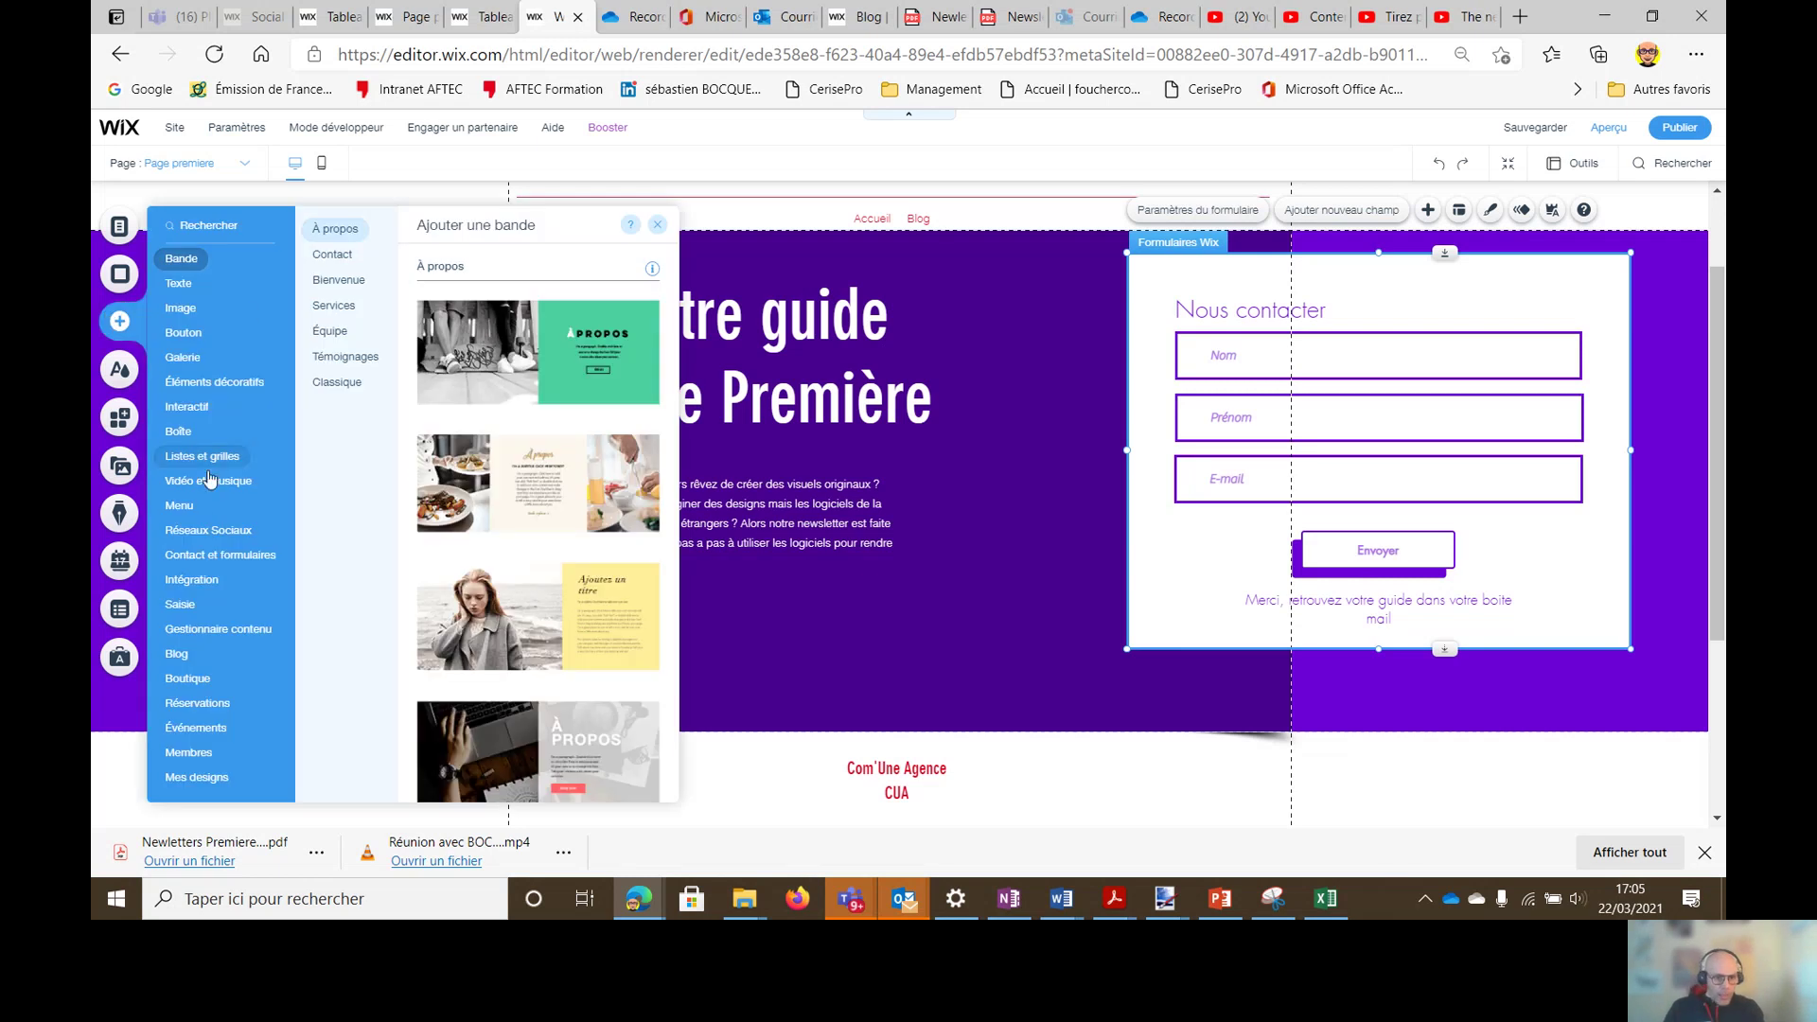
{"action": "left_click", "coordinate": [208, 556]}
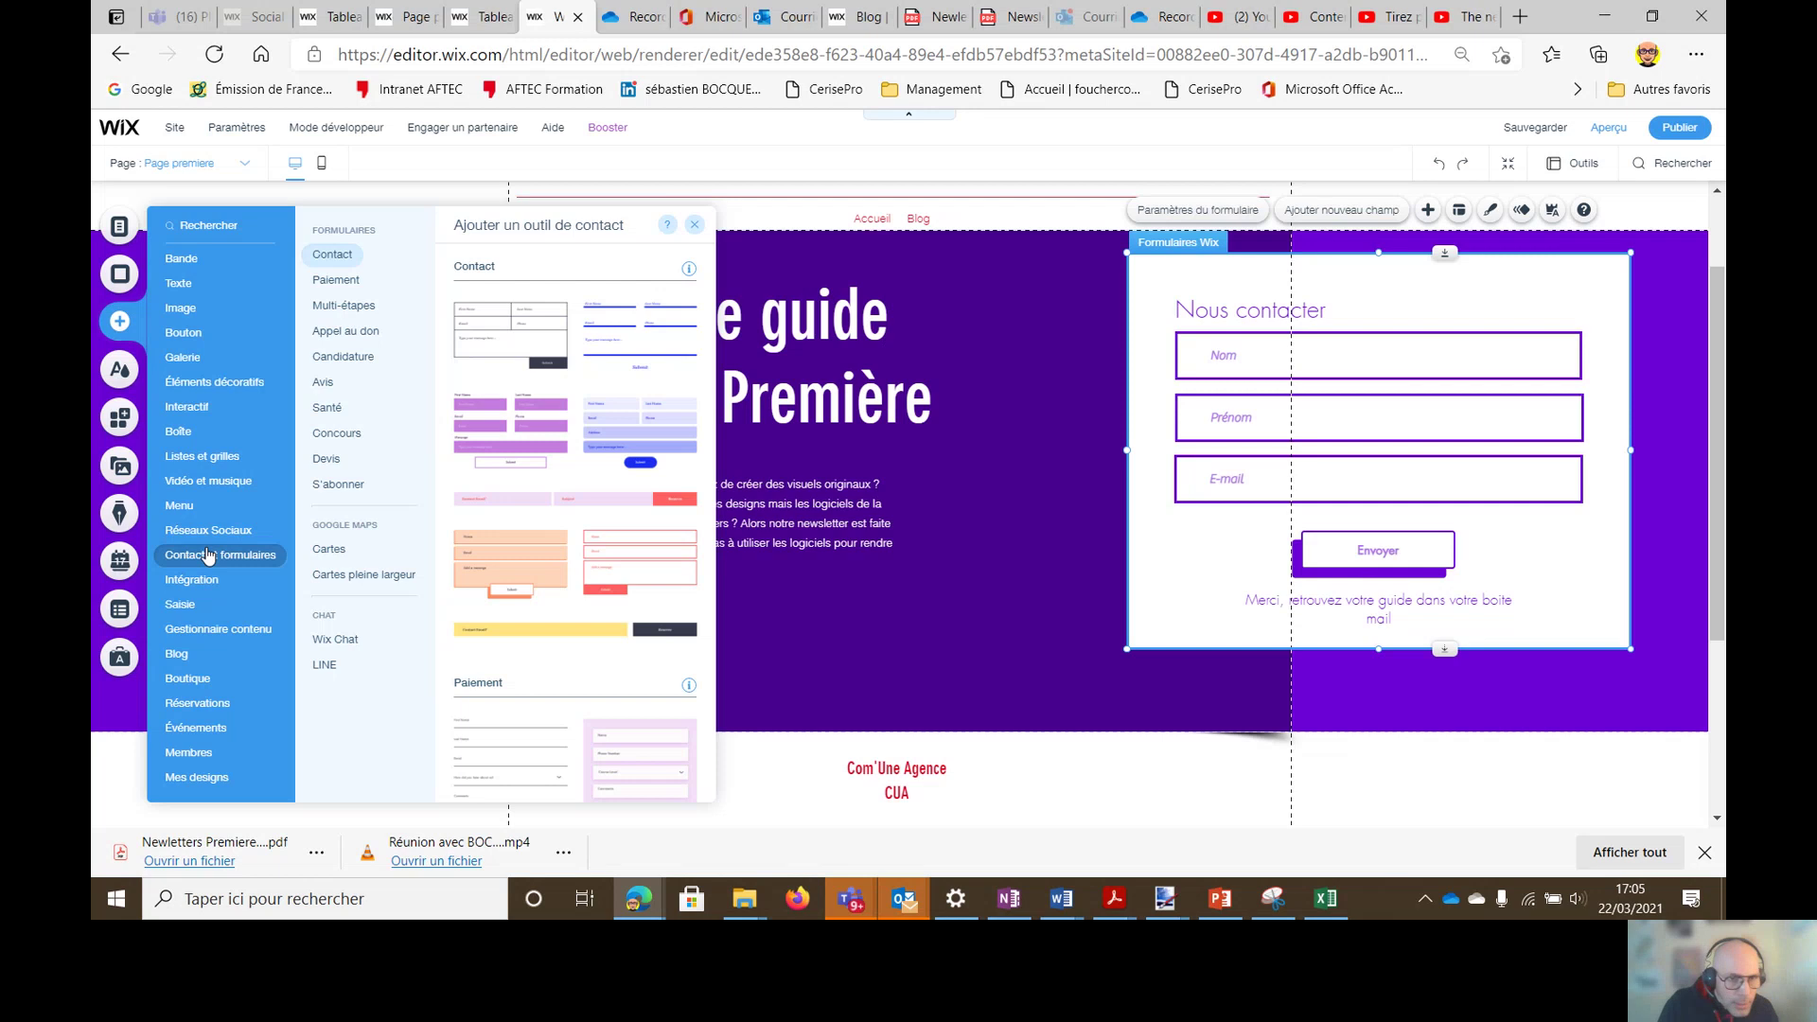
{"action": "left_click", "coordinate": [360, 280]}
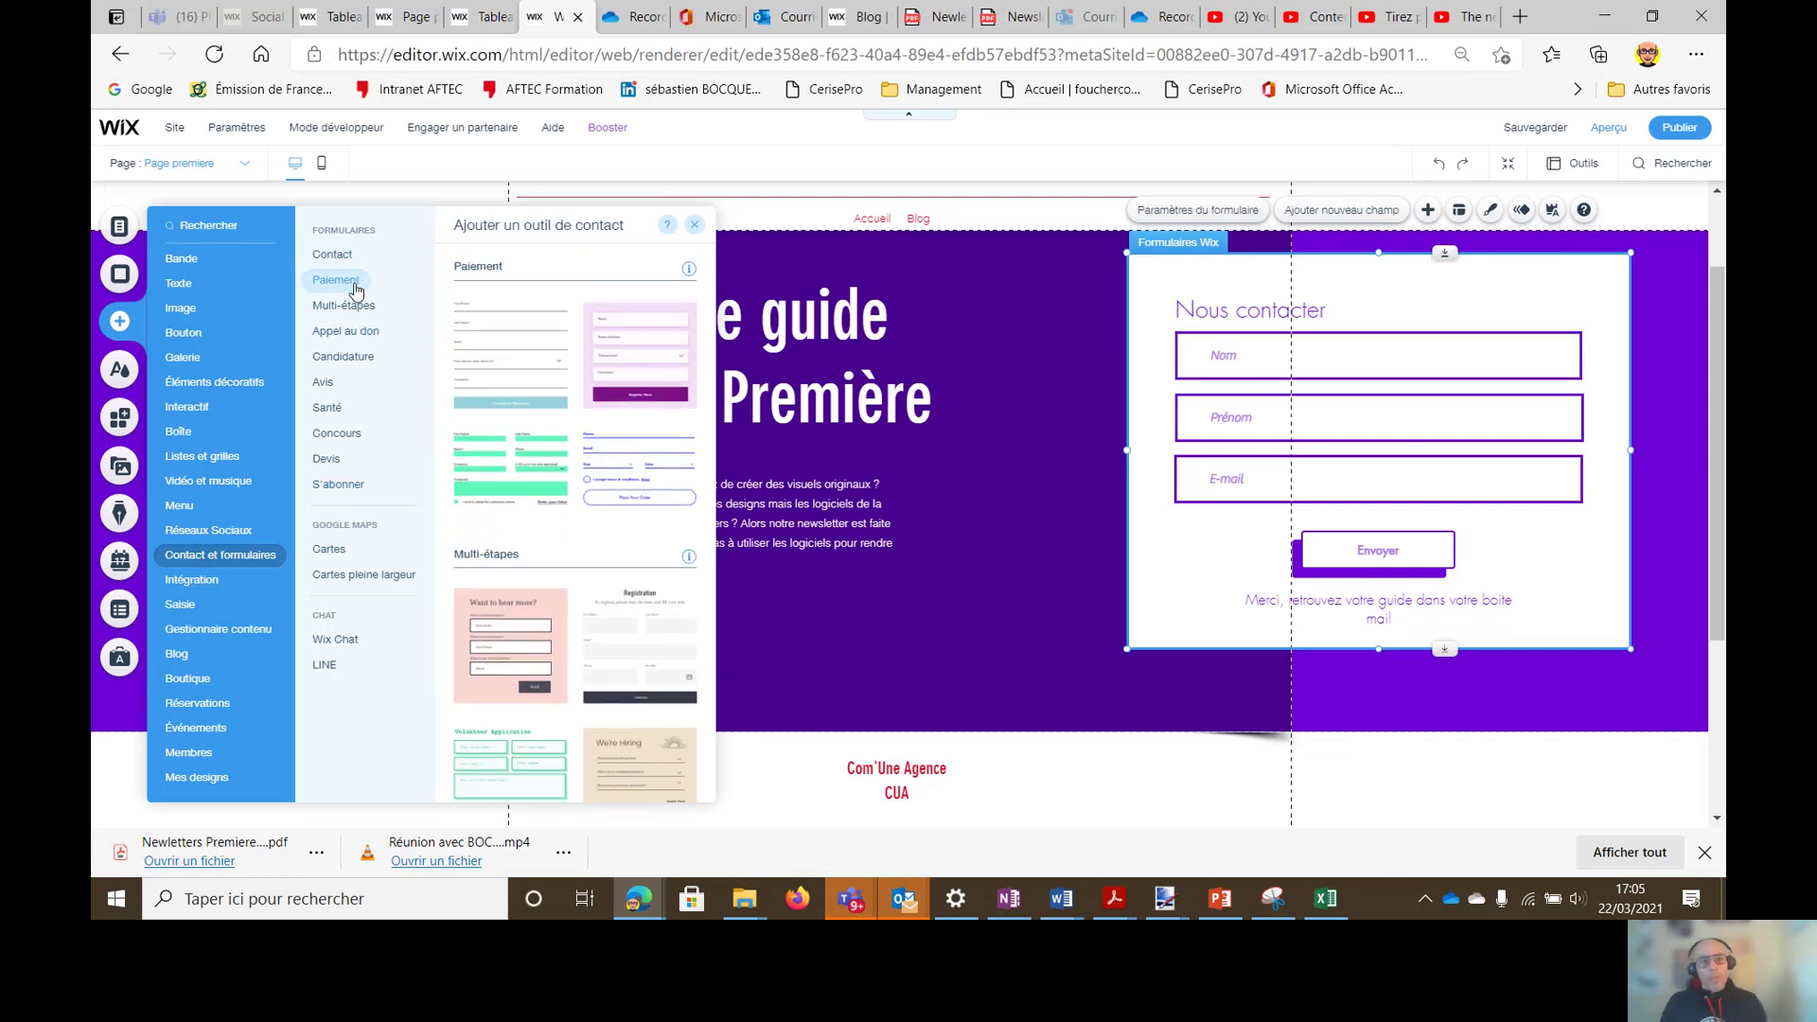
{"action": "left_click", "coordinate": [357, 305]}
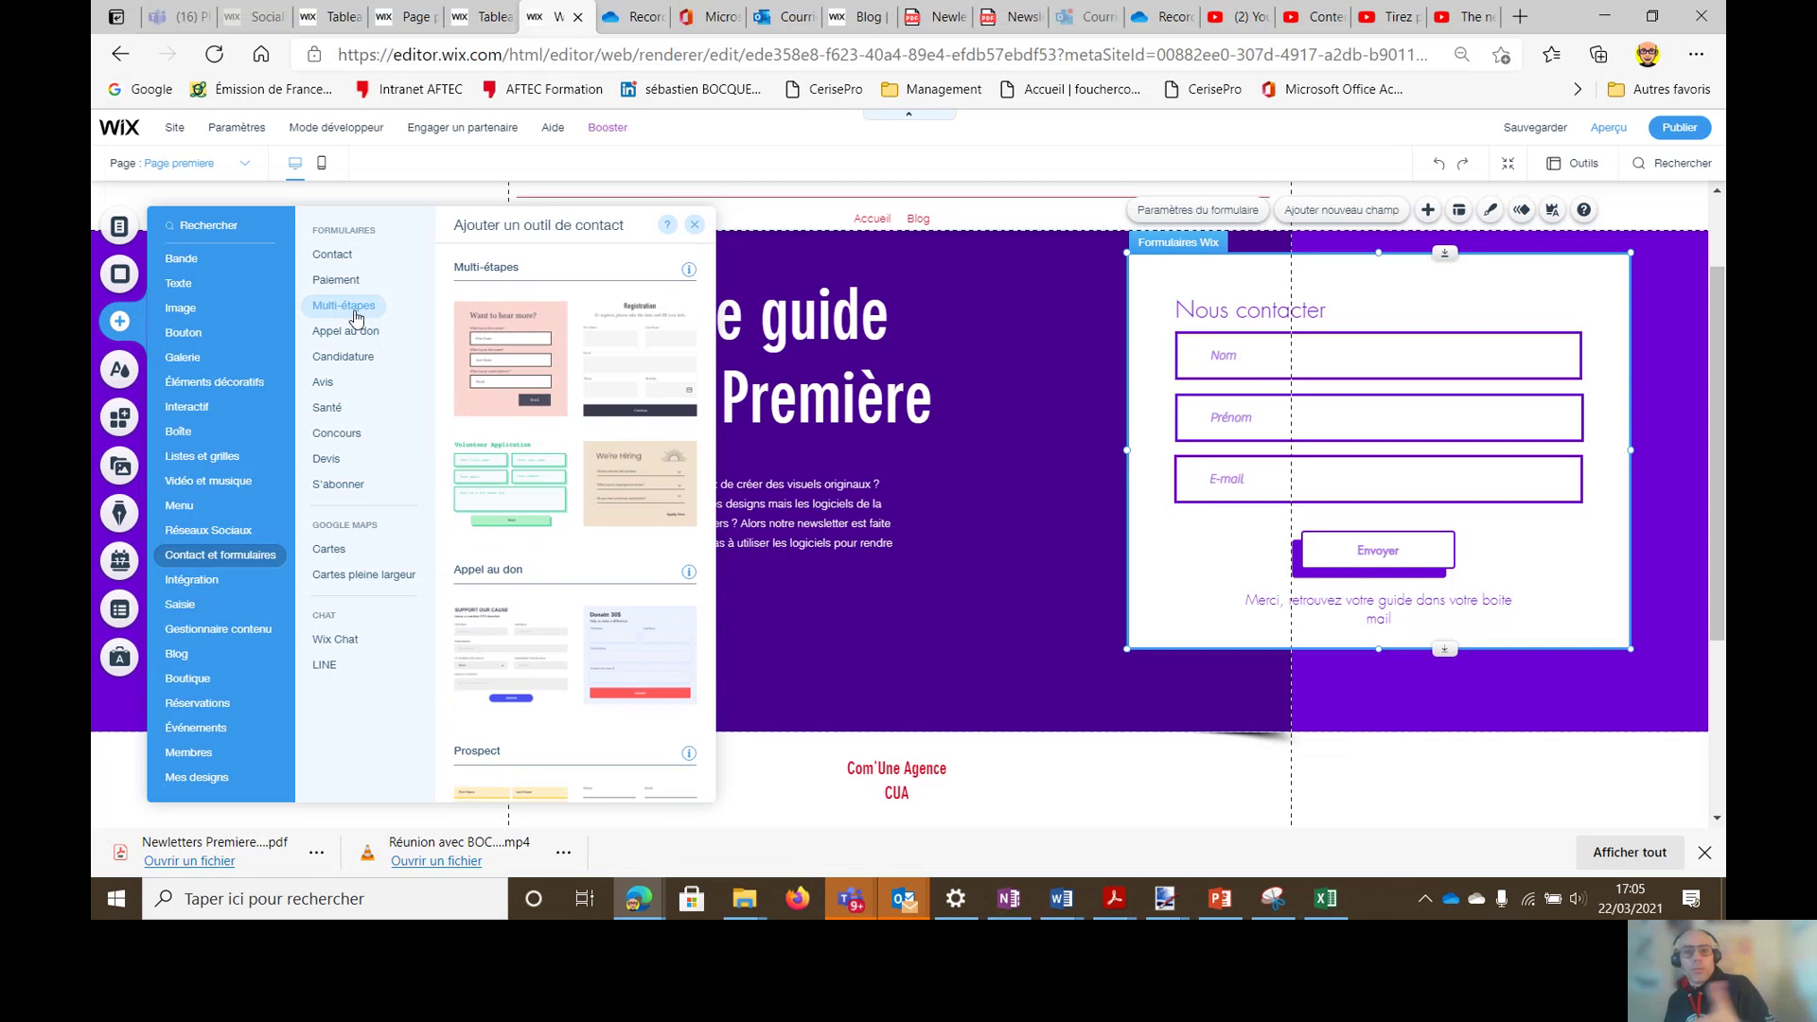
Step: Close the element browser and open the settings of the contact form's "Envoyer" button
{"action": "scroll", "coordinate": [1180, 299], "scroll_direction": "up", "scroll_amount": 1}
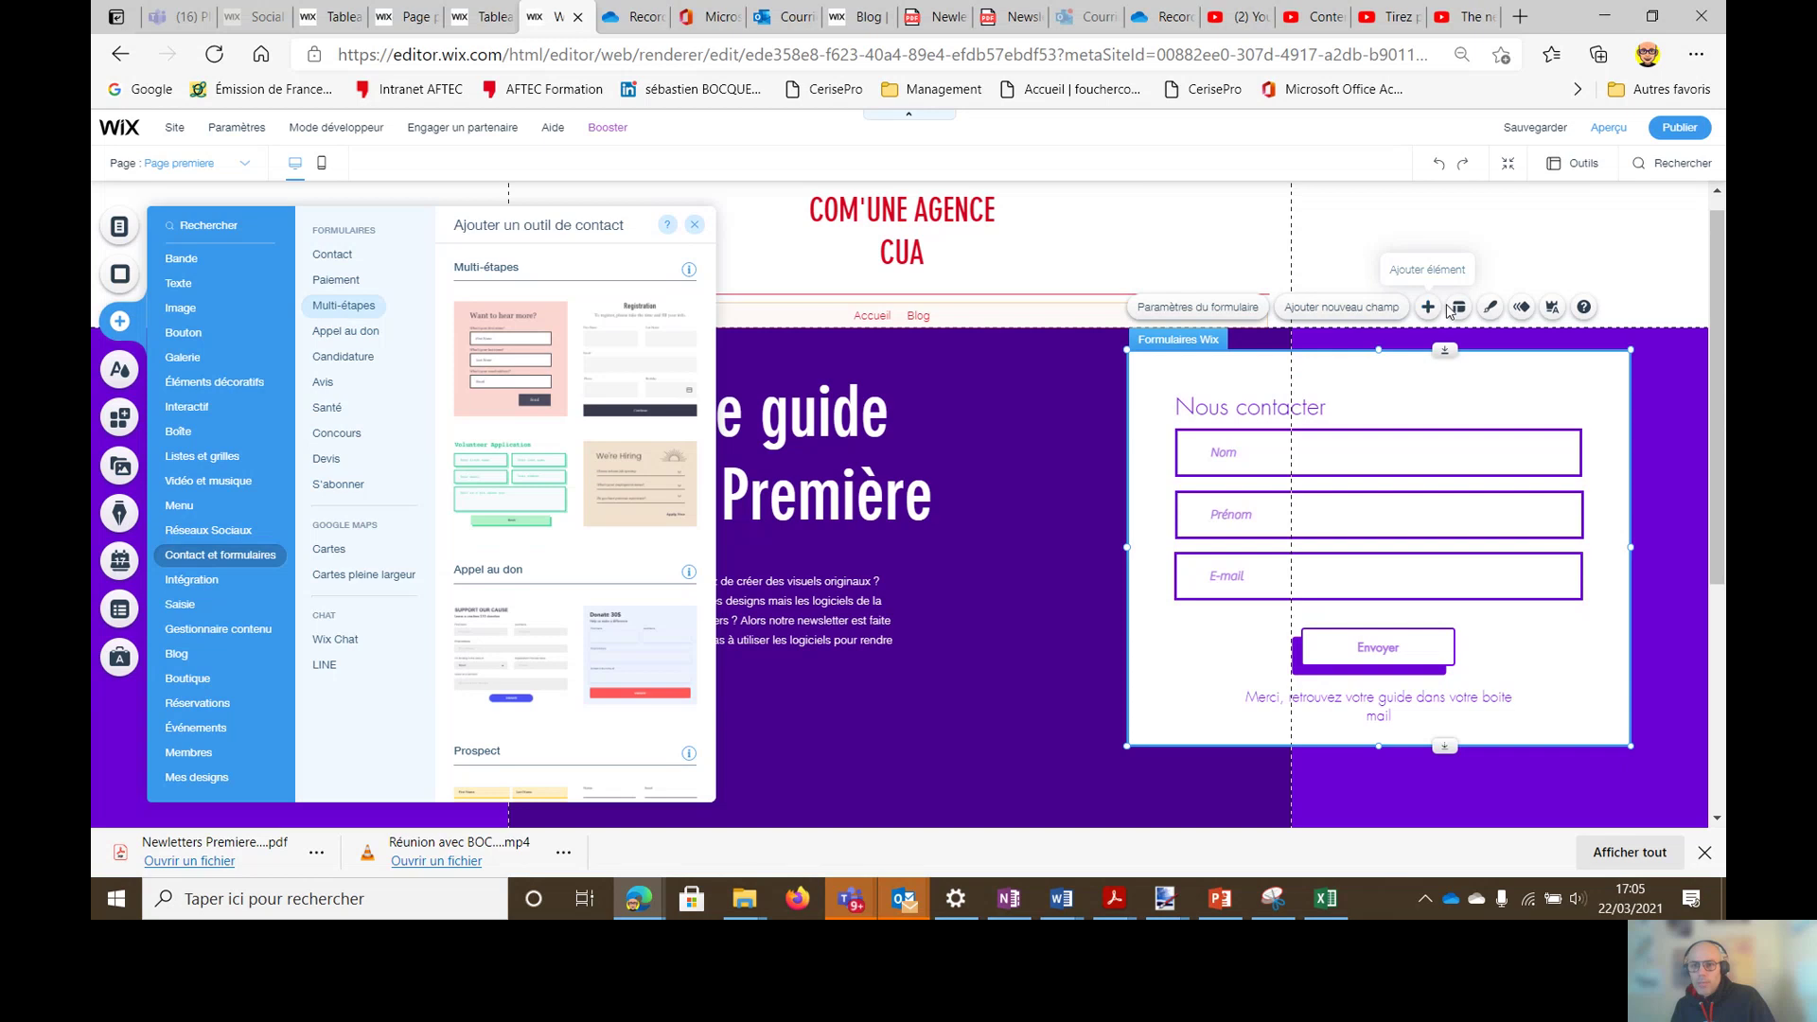
{"action": "left_click", "coordinate": [821, 355]}
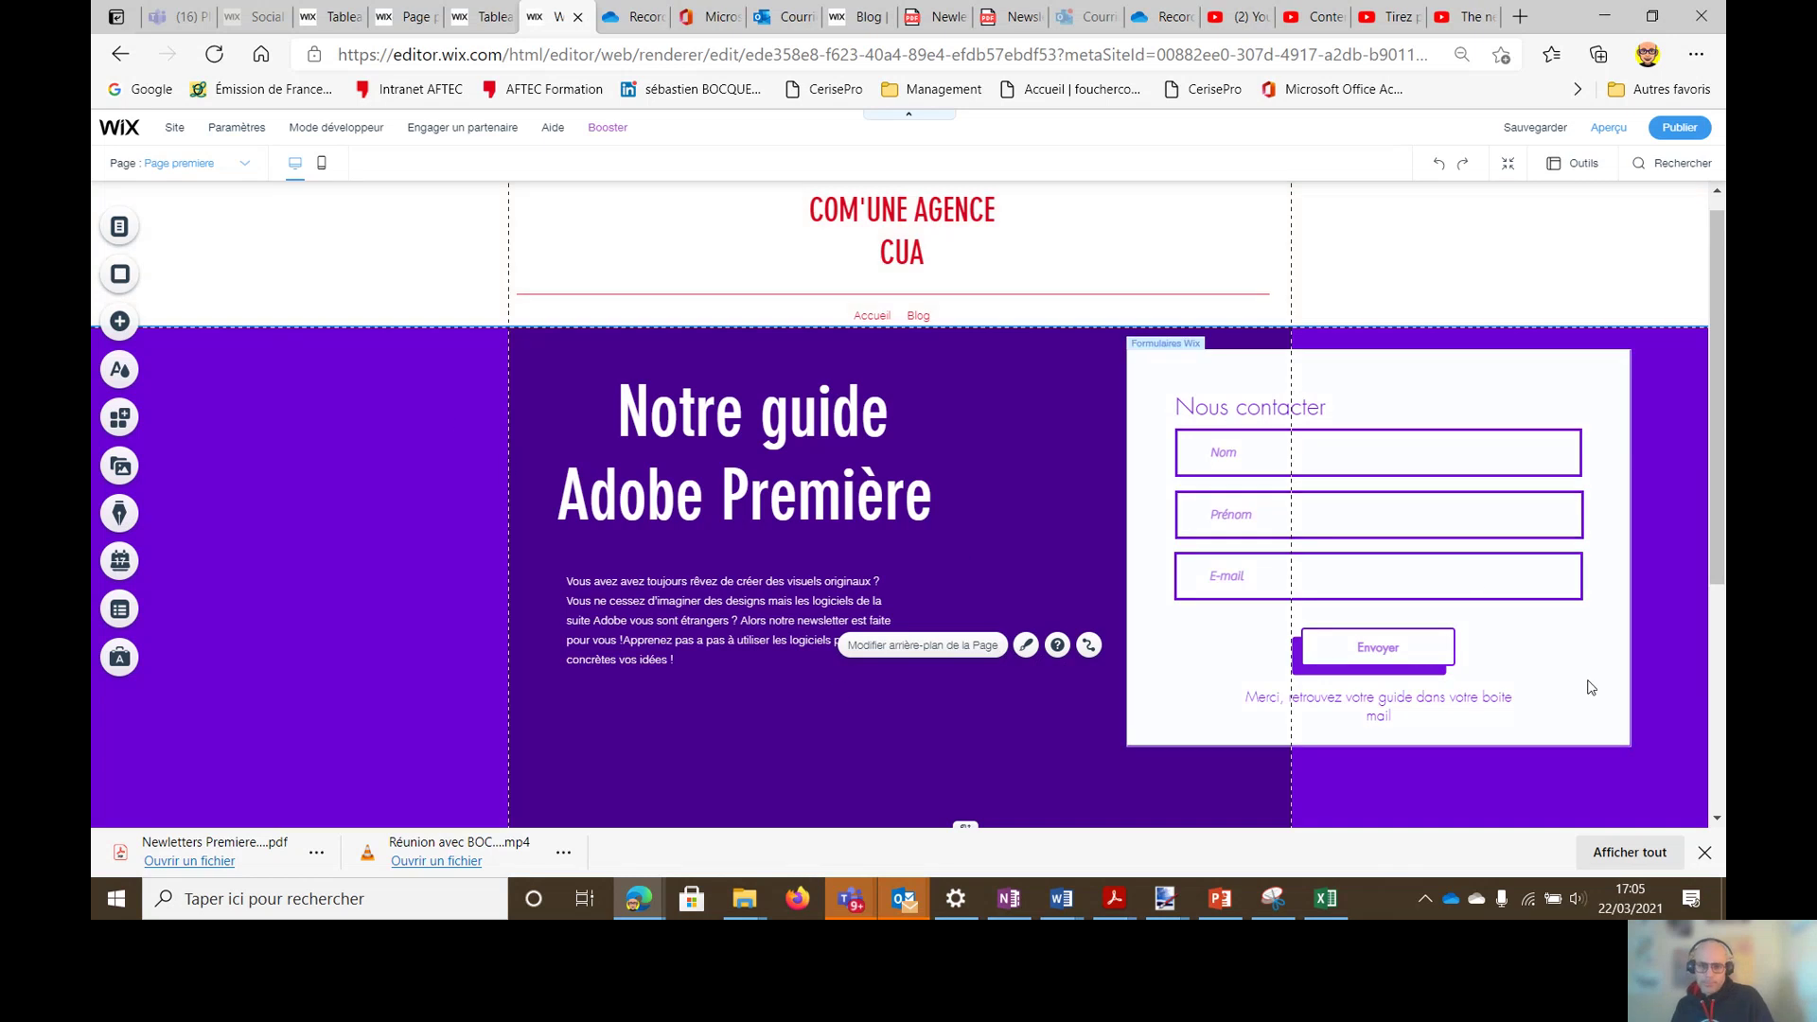
{"action": "left_click", "coordinate": [1384, 657]}
{"action": "left_click", "coordinate": [1383, 653]}
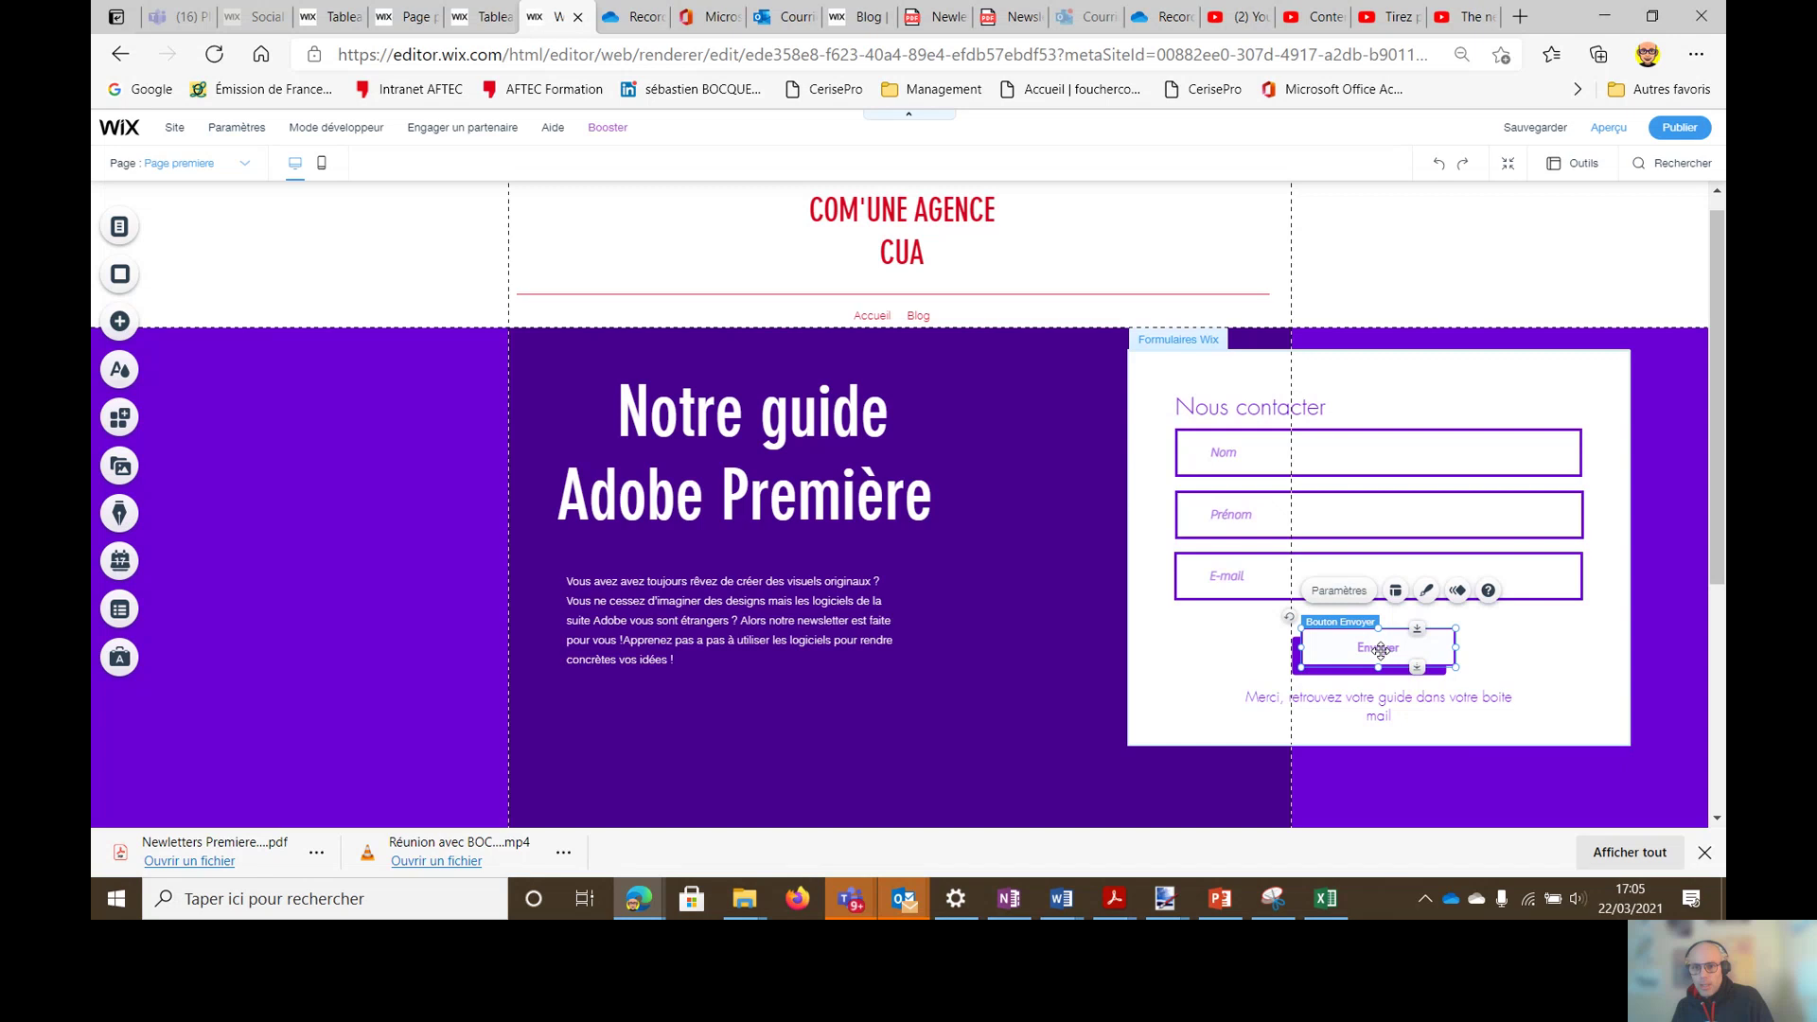
{"action": "left_click", "coordinate": [1352, 591]}
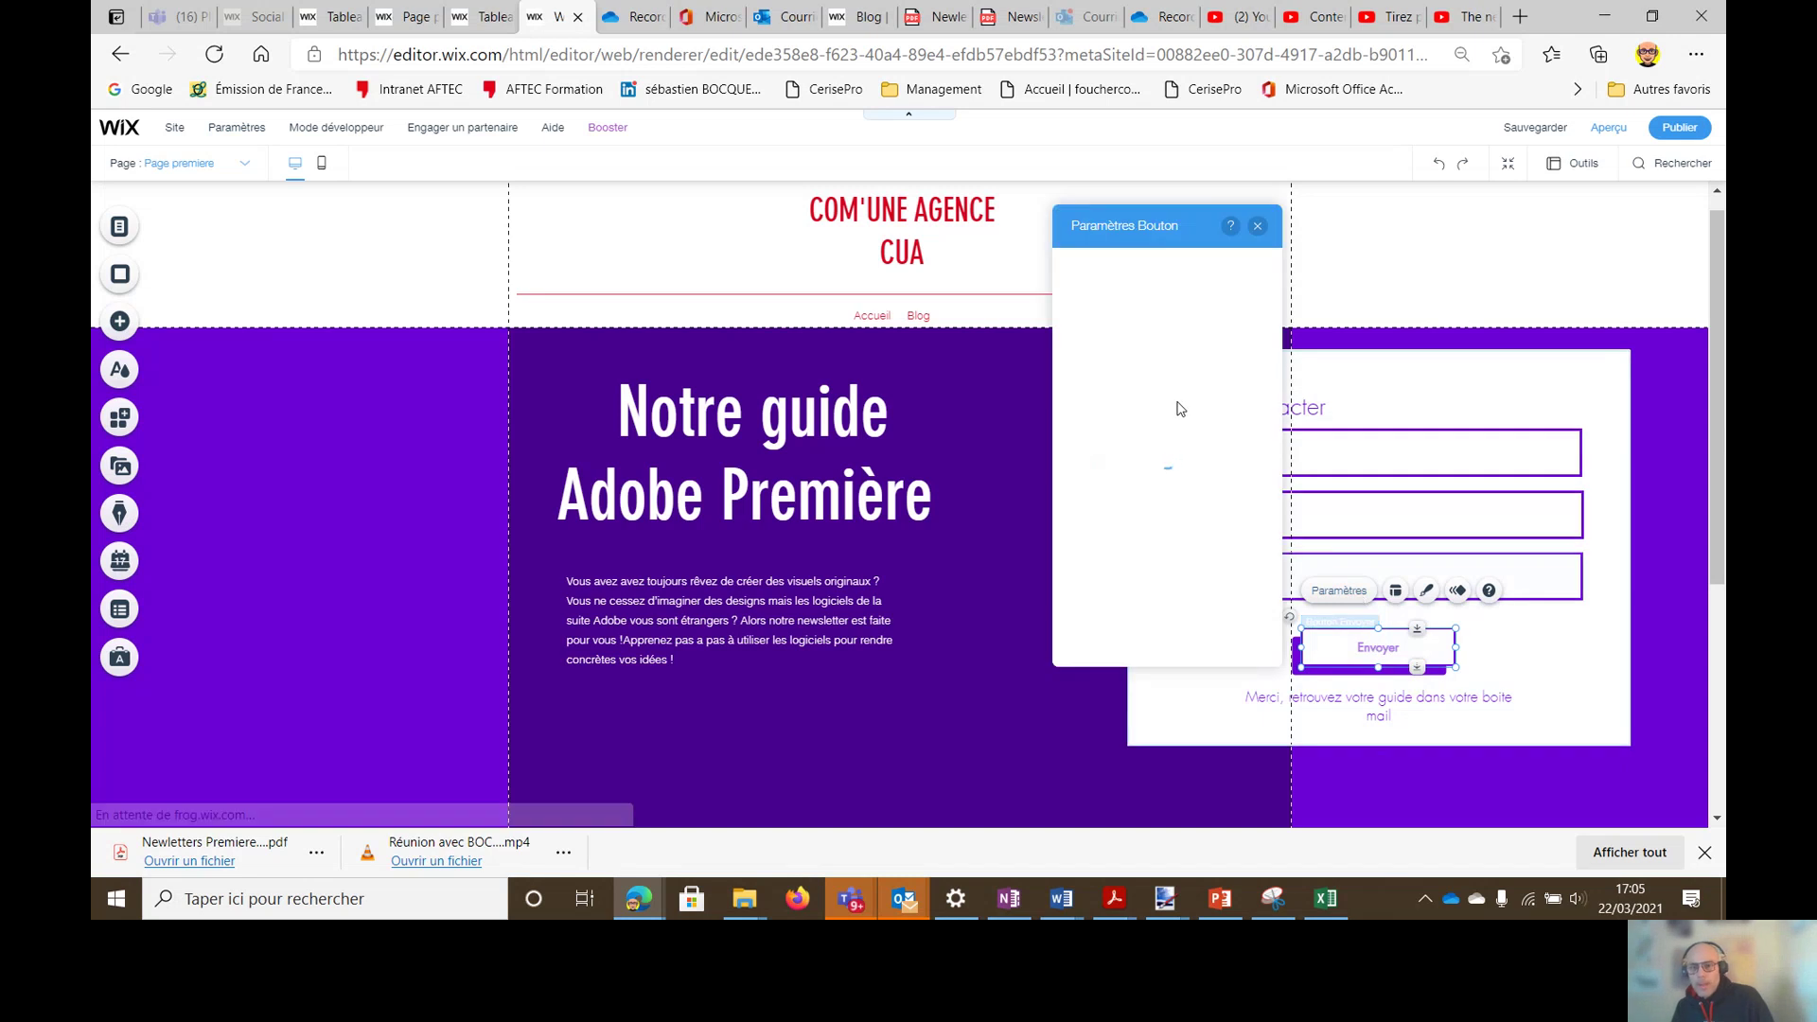
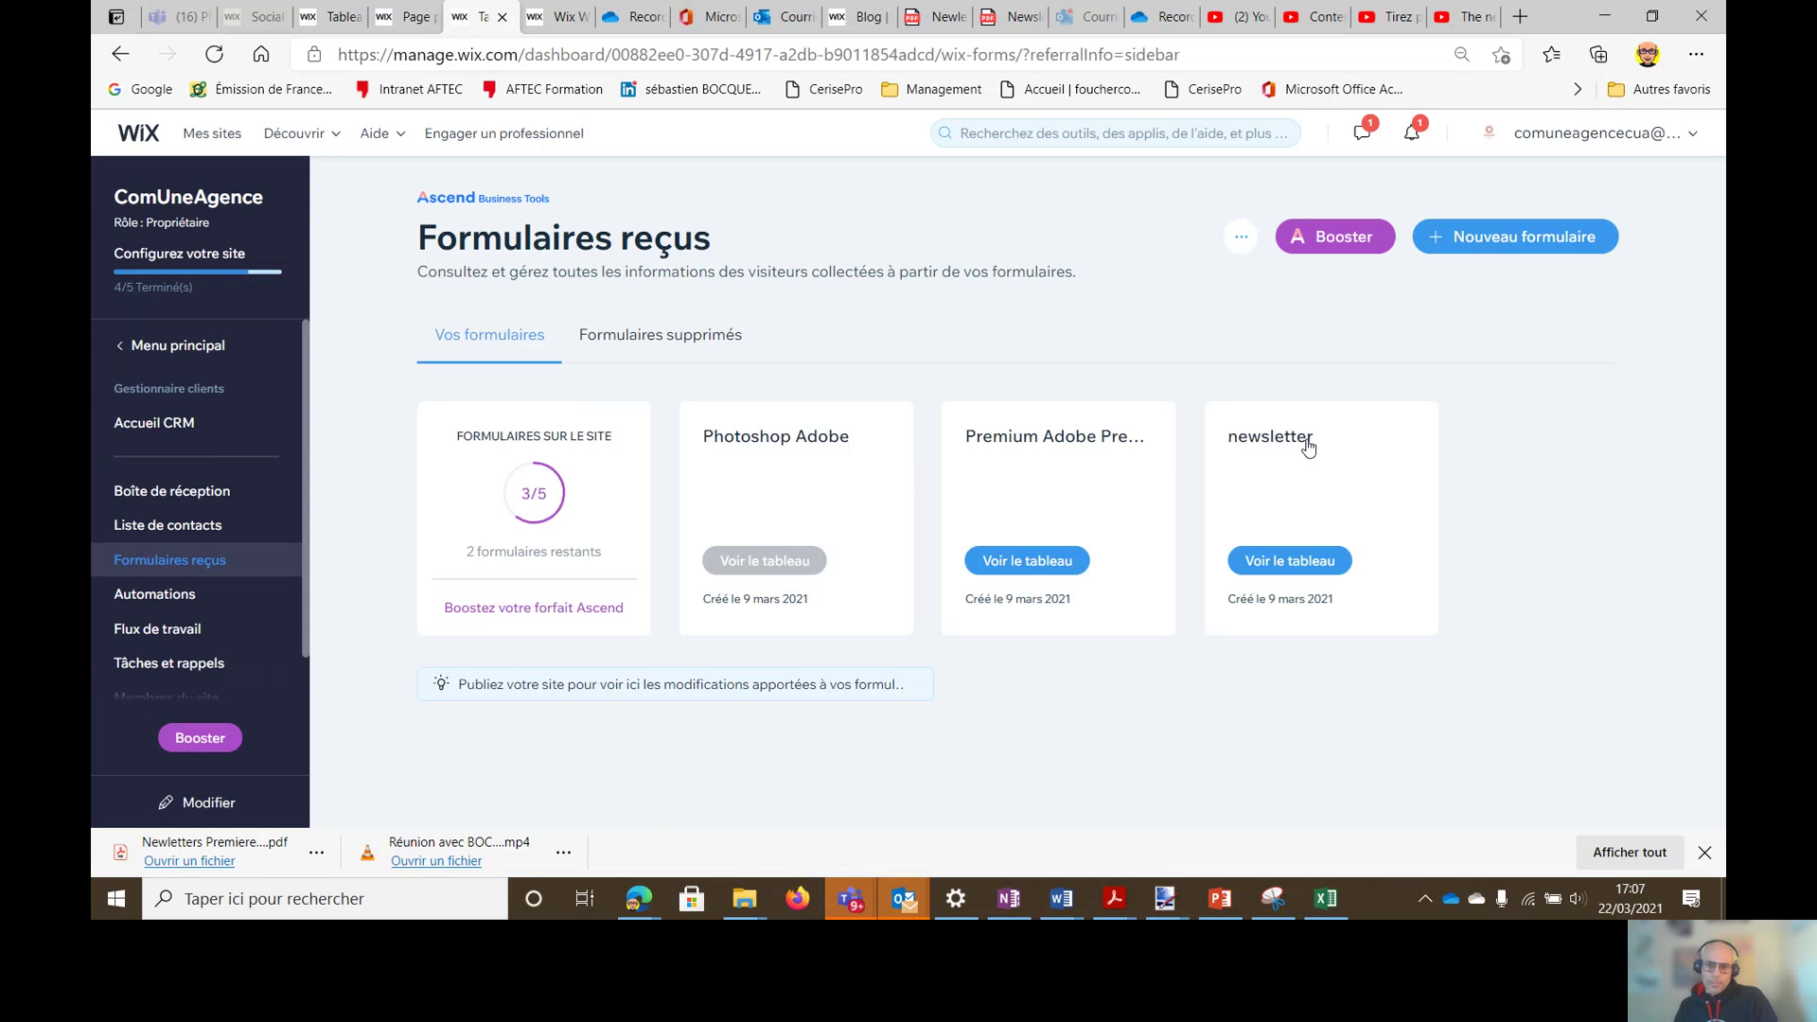
Step: View the submissions table of the "Premium Adobe Premère" form and the site's active automations in the dashboard
{"action": "left_click", "coordinate": [1051, 561]}
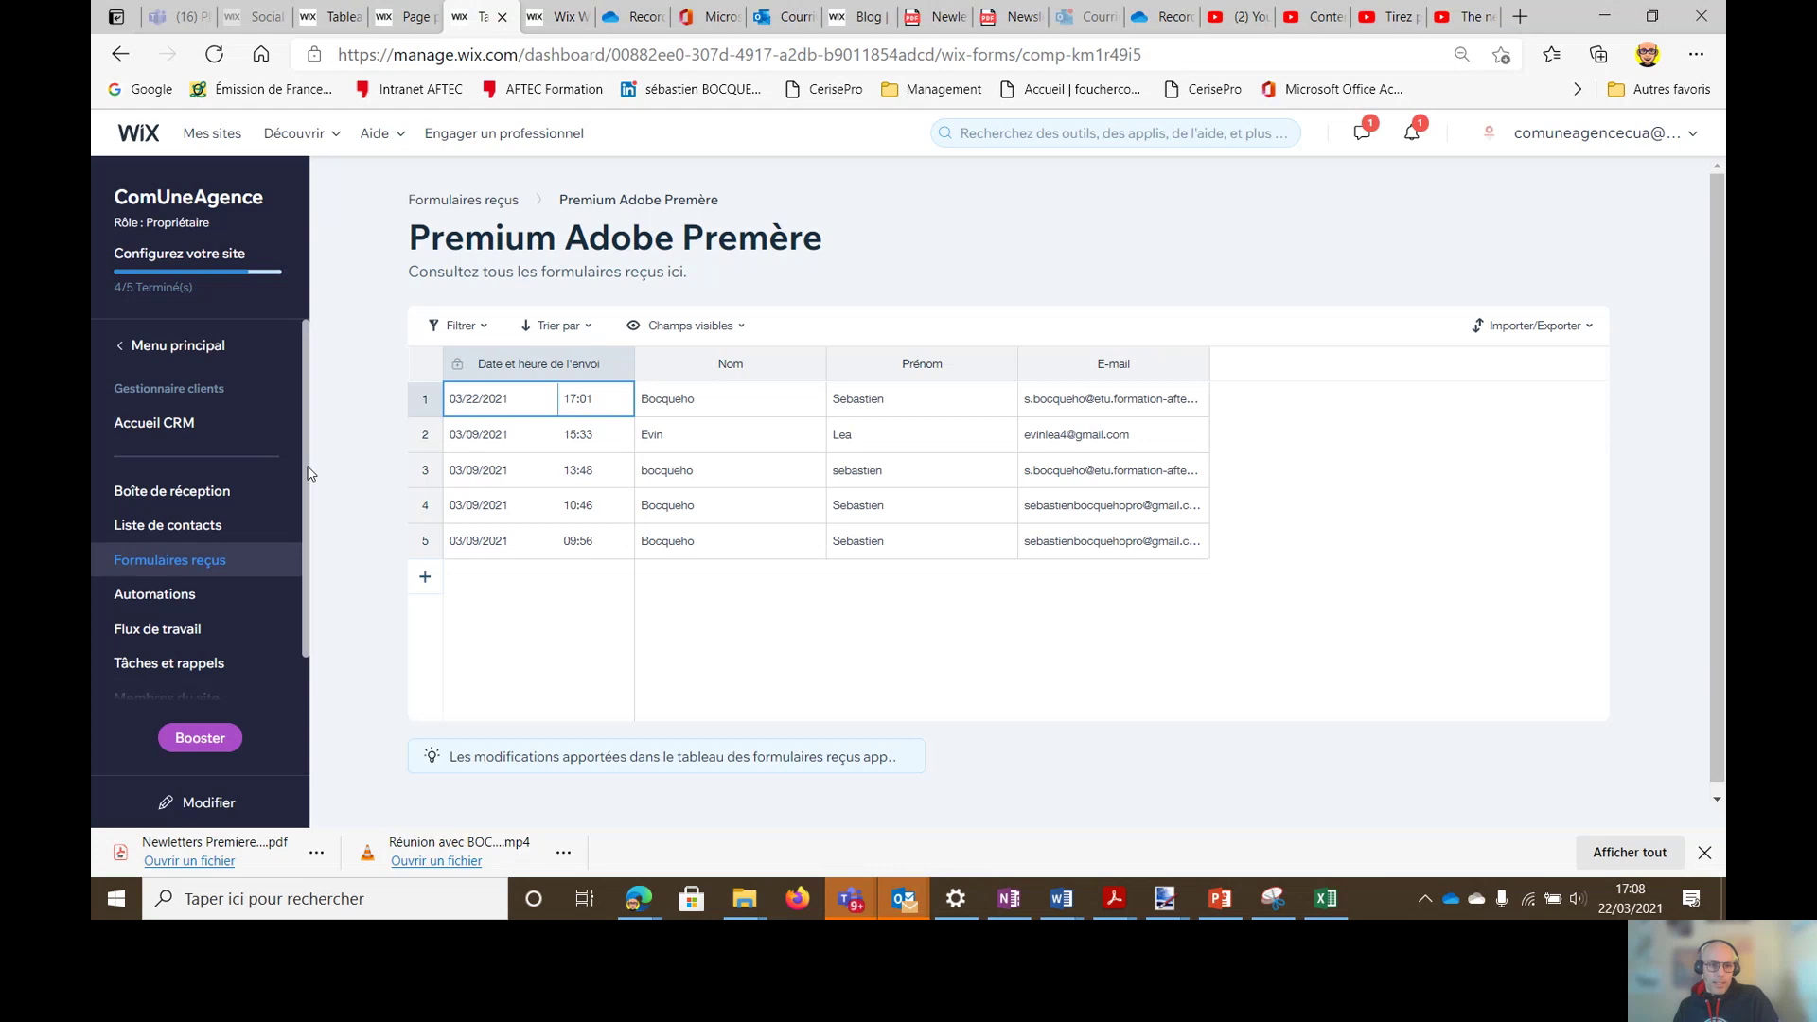
{"action": "left_click", "coordinate": [169, 596]}
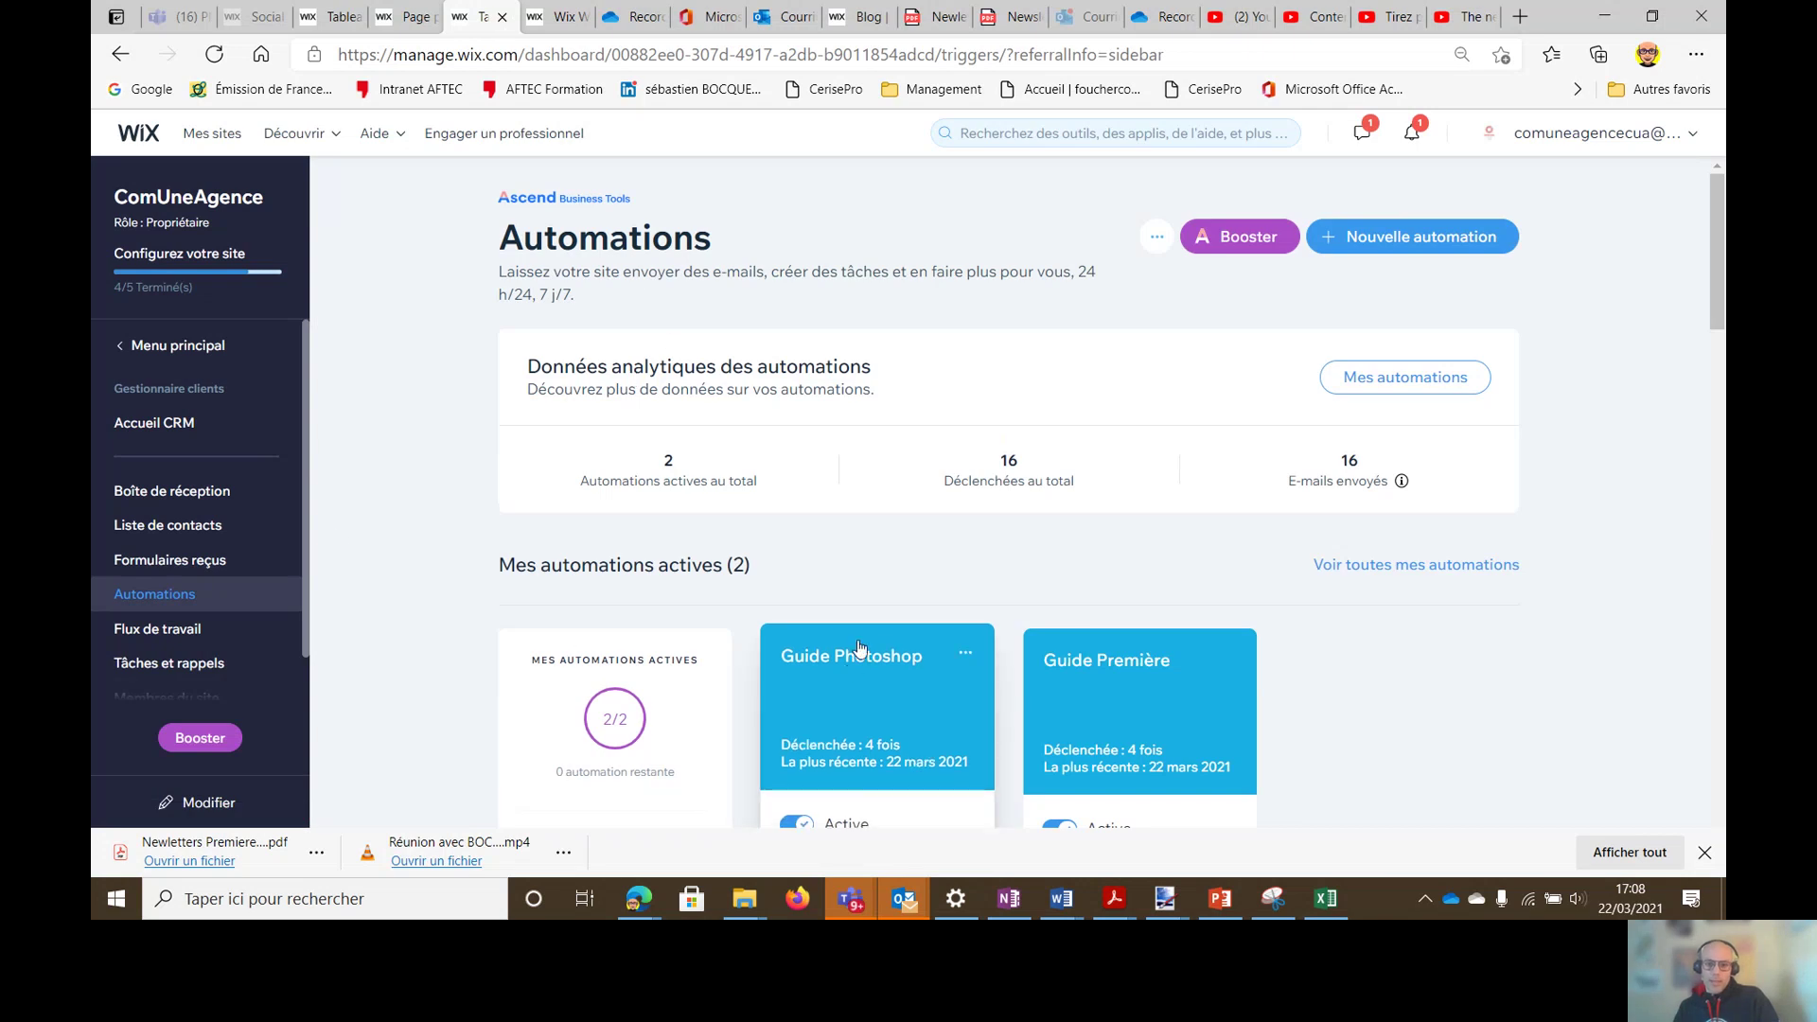
{"action": "scroll", "coordinate": [899, 653], "scroll_direction": "down", "scroll_amount": 2}
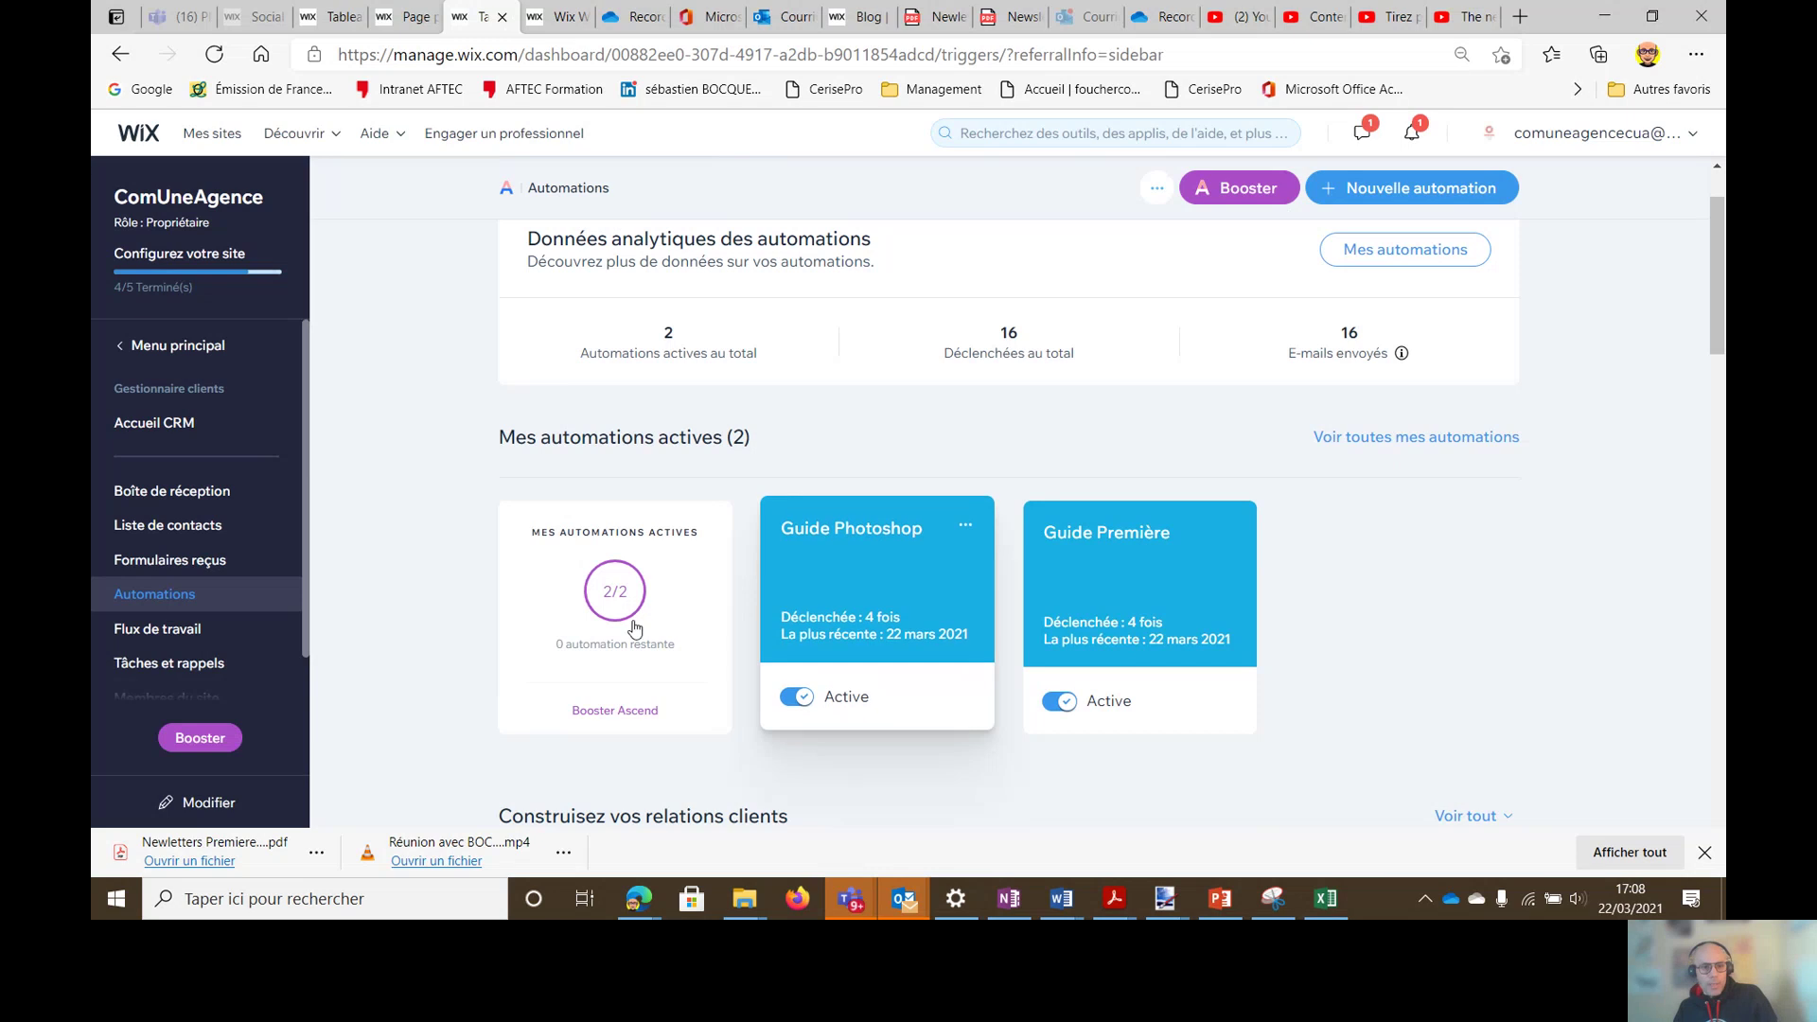
{"action": "left_click", "coordinate": [186, 613]}
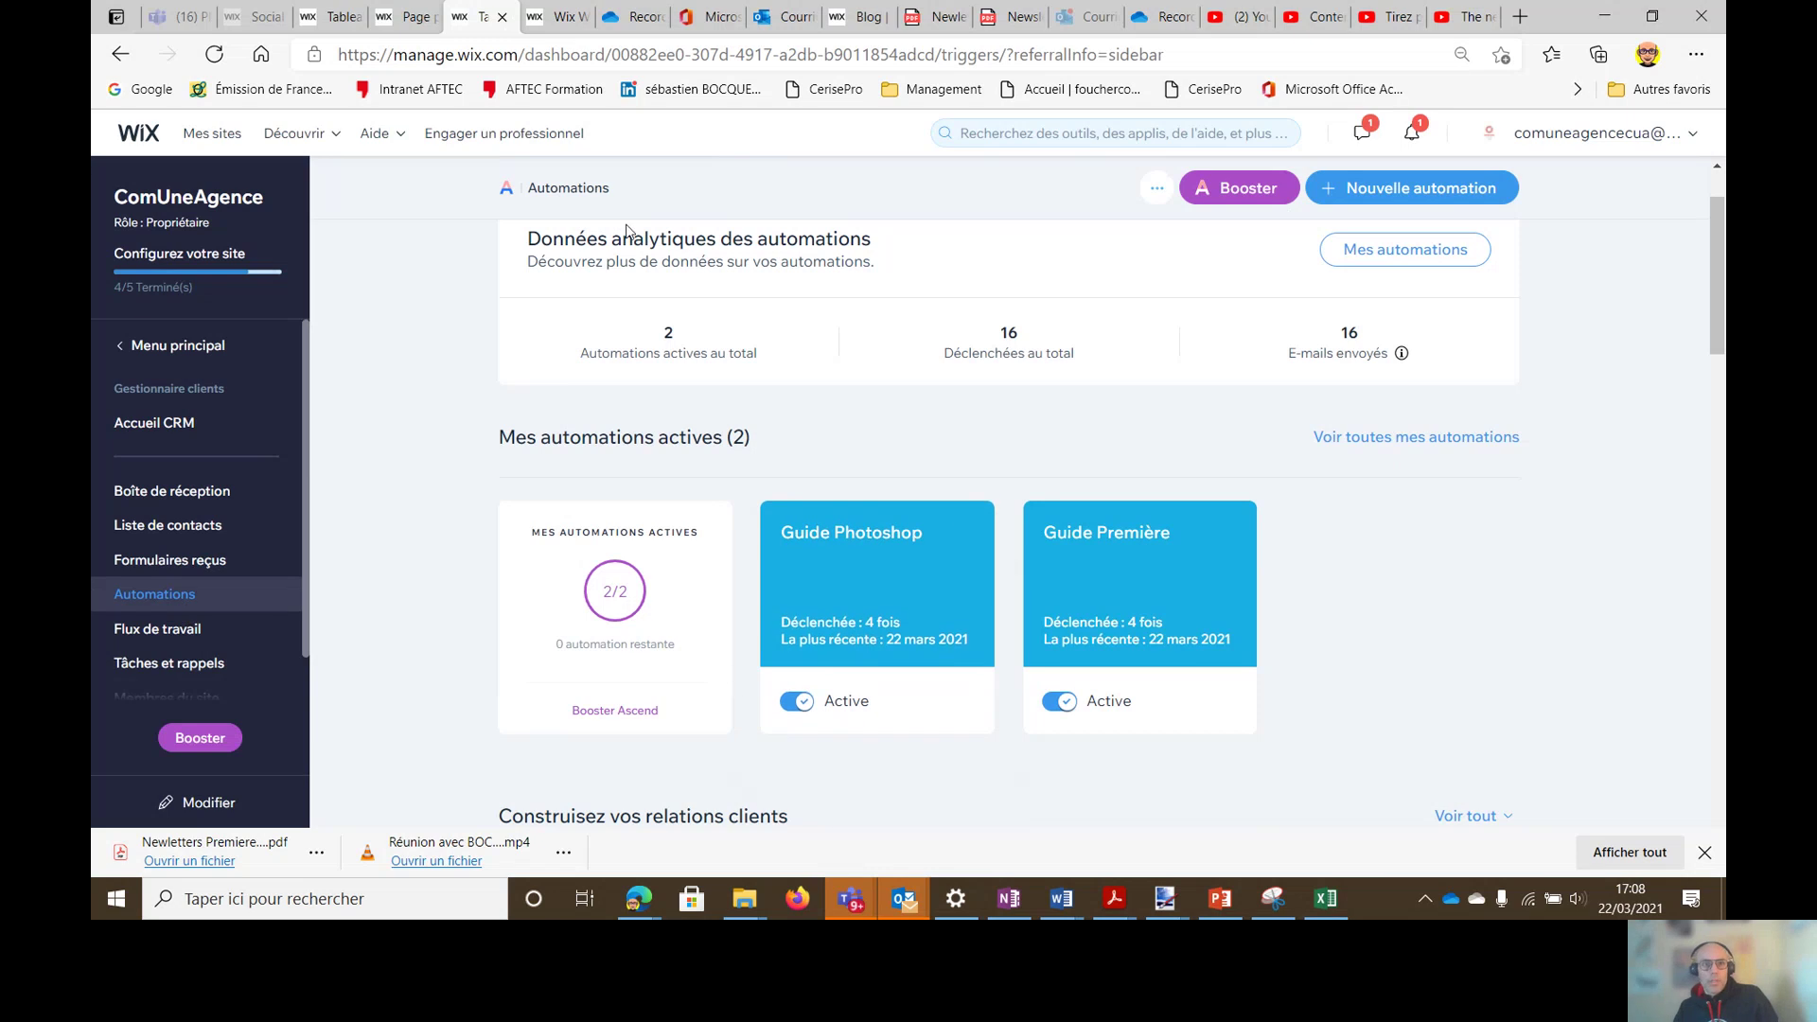
Step: Return to the website editor and view the automation options in the "Nous contacter" form's settings
{"action": "left_click", "coordinate": [546, 20]}
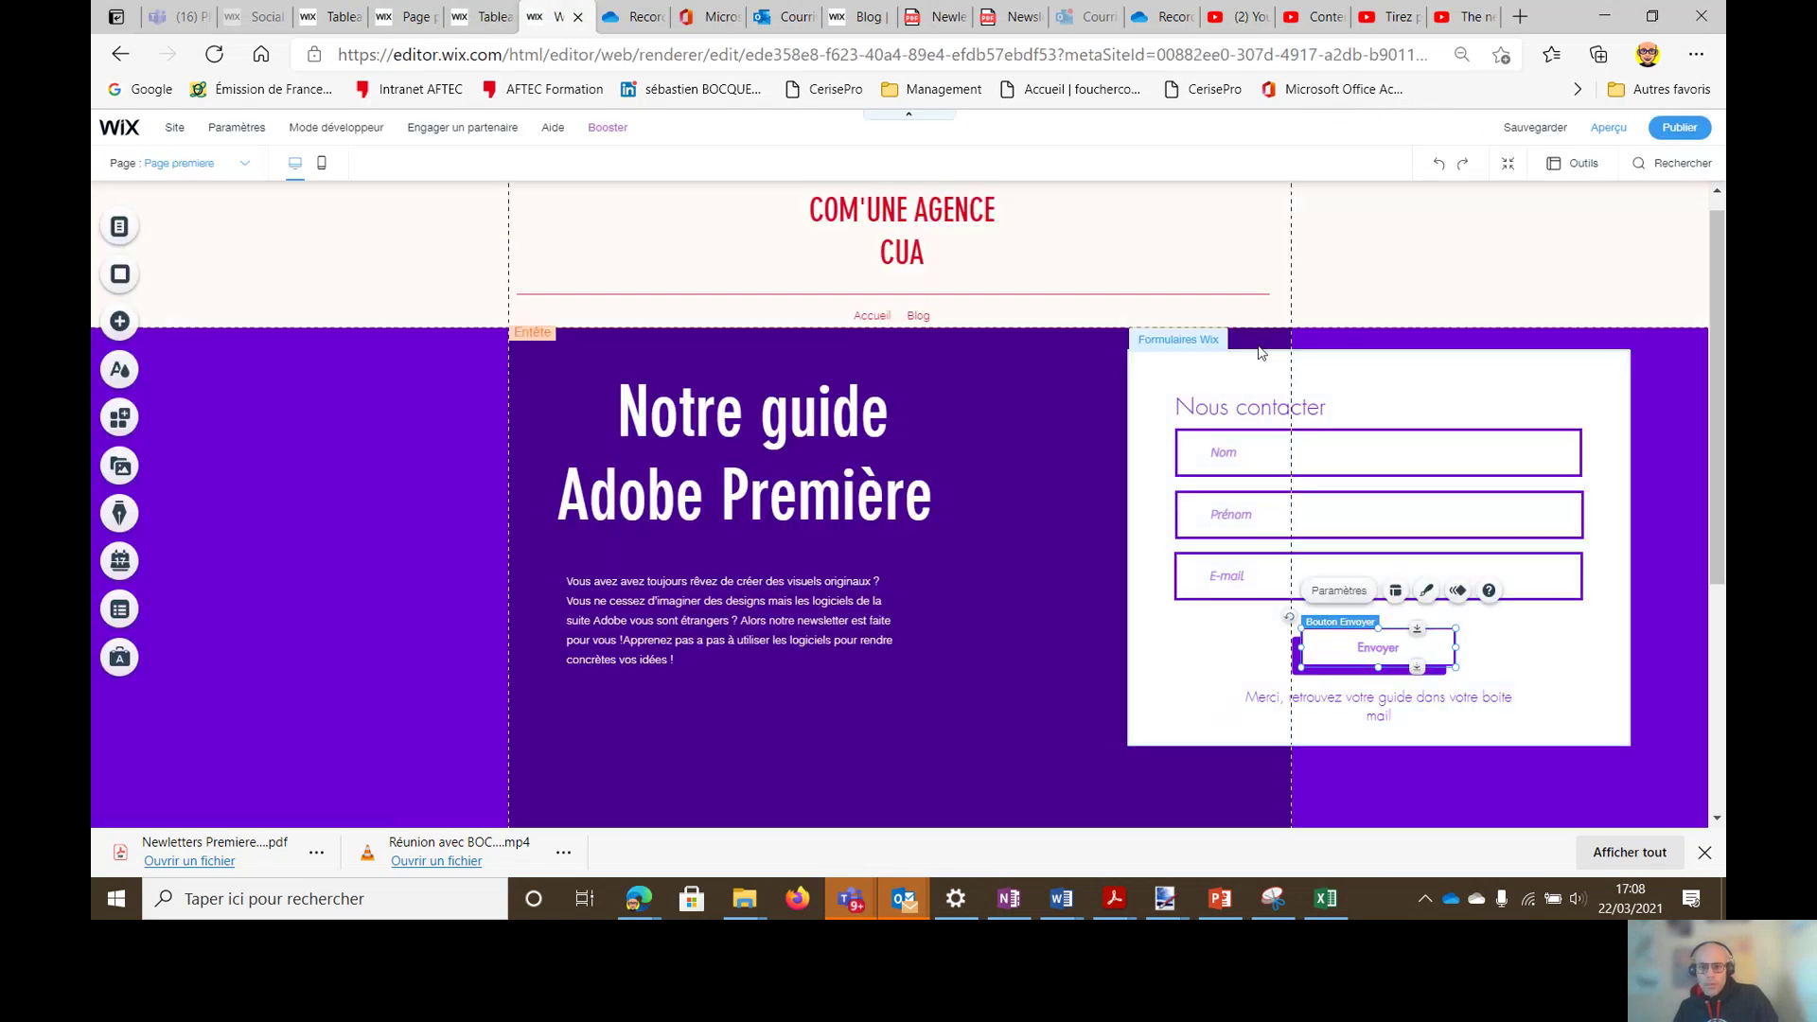
{"action": "left_click", "coordinate": [1180, 346]}
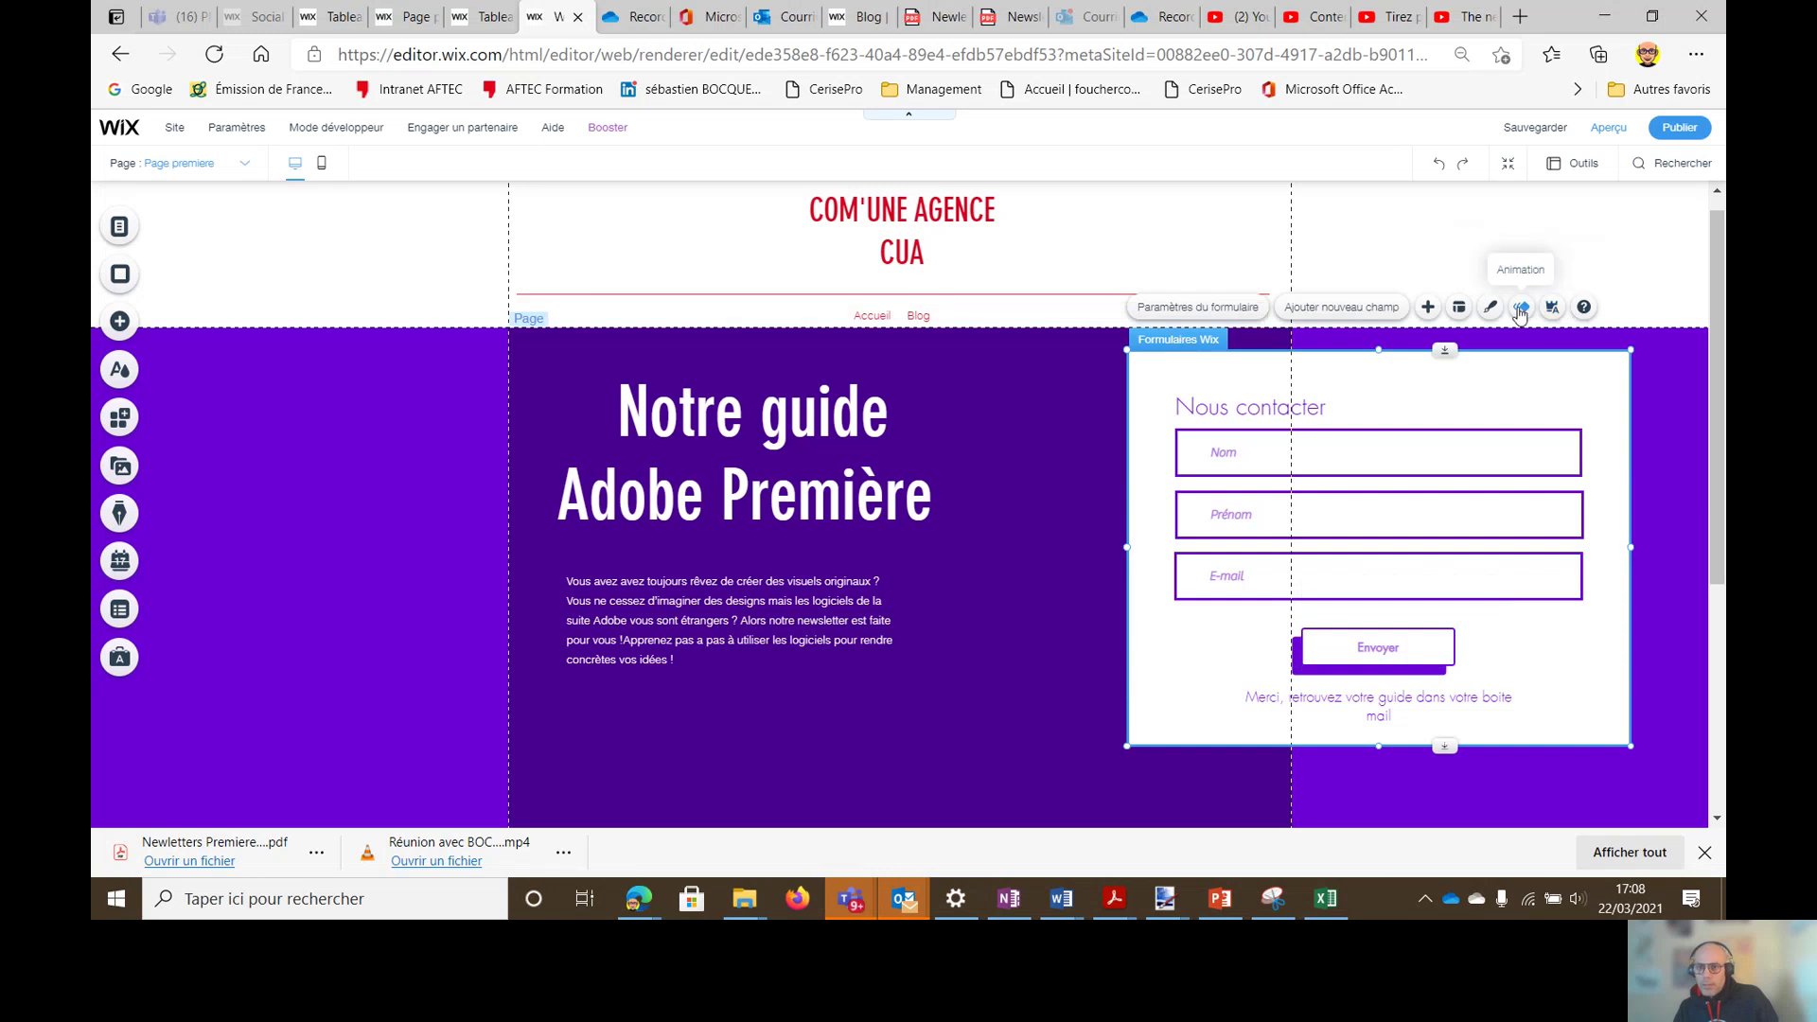
{"action": "left_click", "coordinate": [1229, 315]}
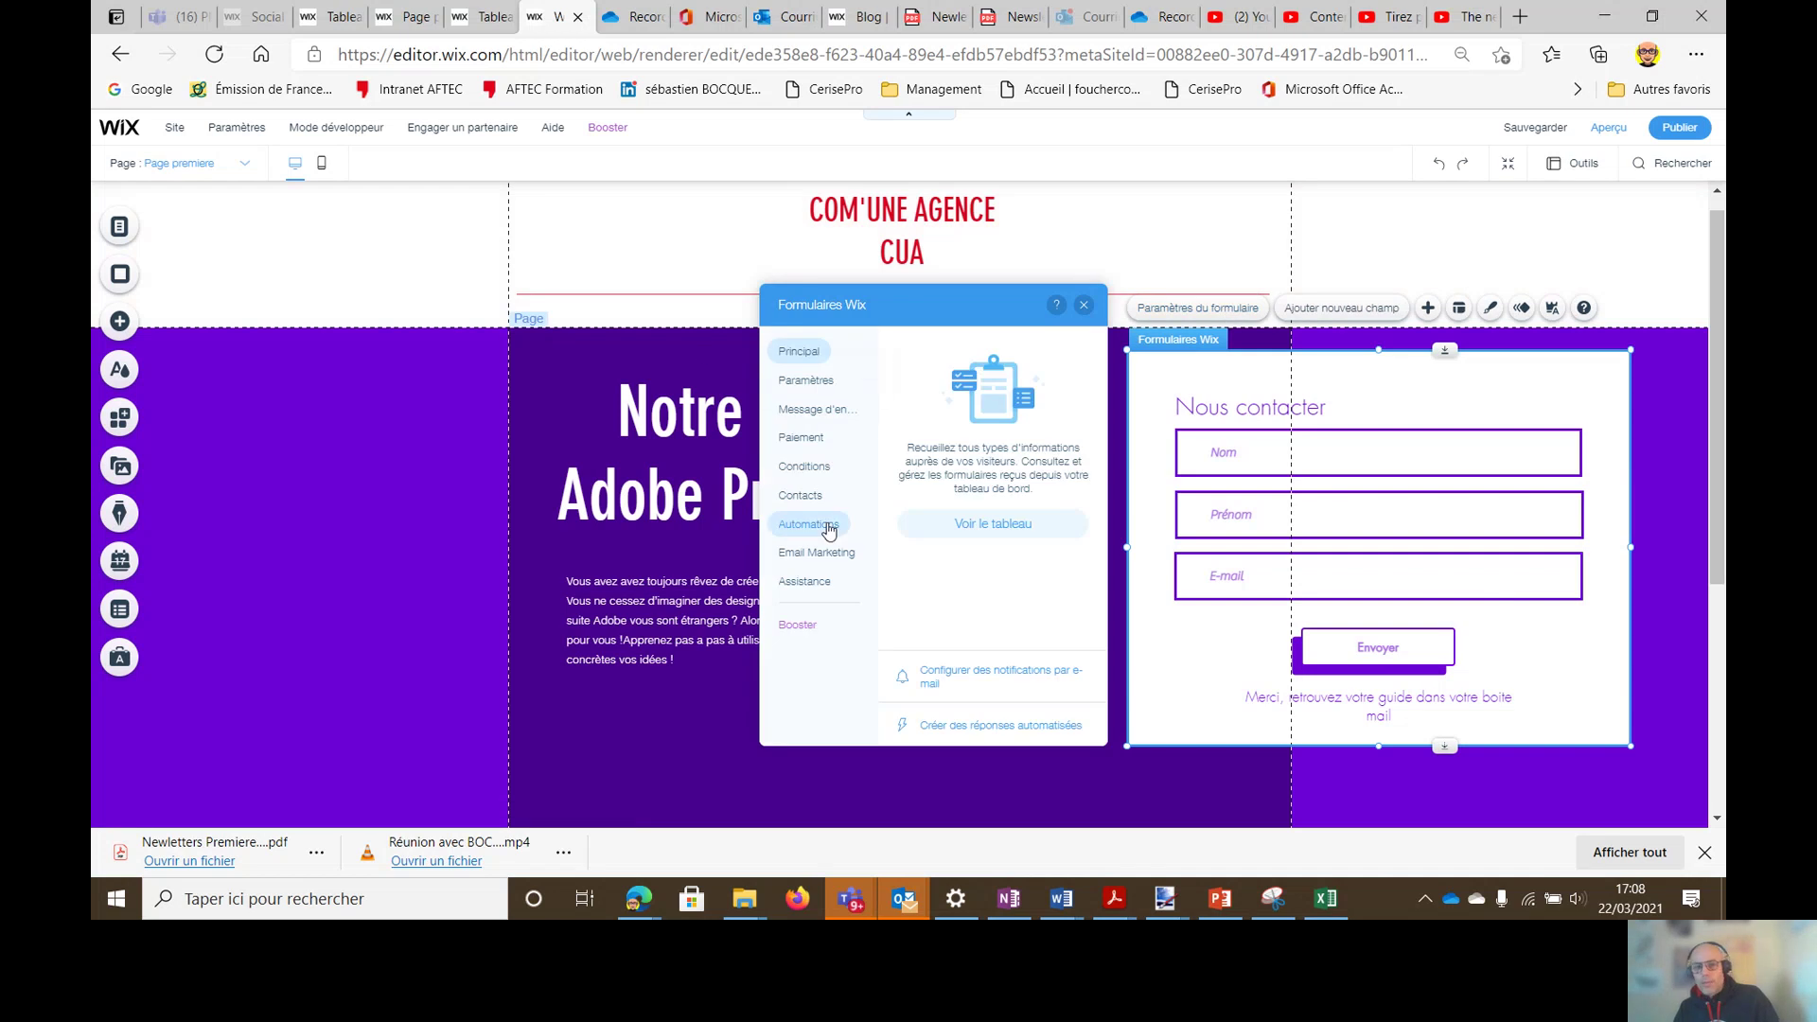
{"action": "left_click", "coordinate": [830, 531]}
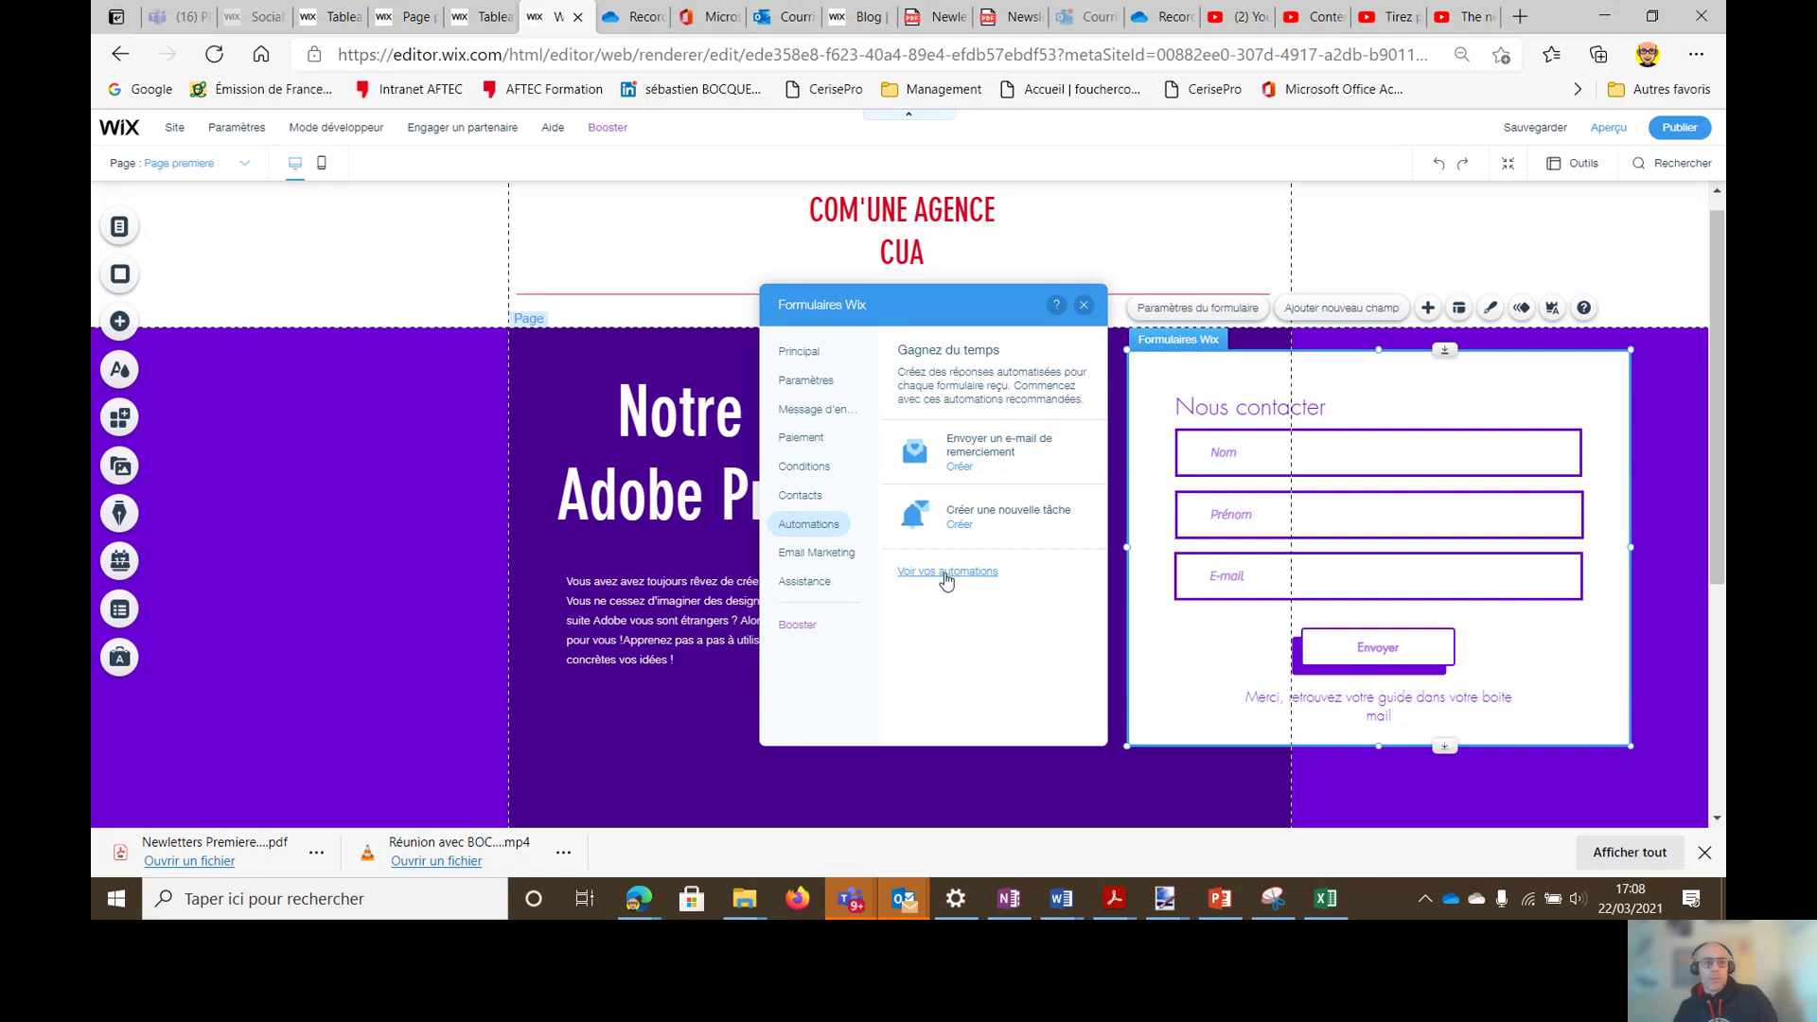
Step: Switch to the dashboard's automations, open the "Guide Première" automation and expand its trigger
{"action": "left_click", "coordinate": [477, 29]}
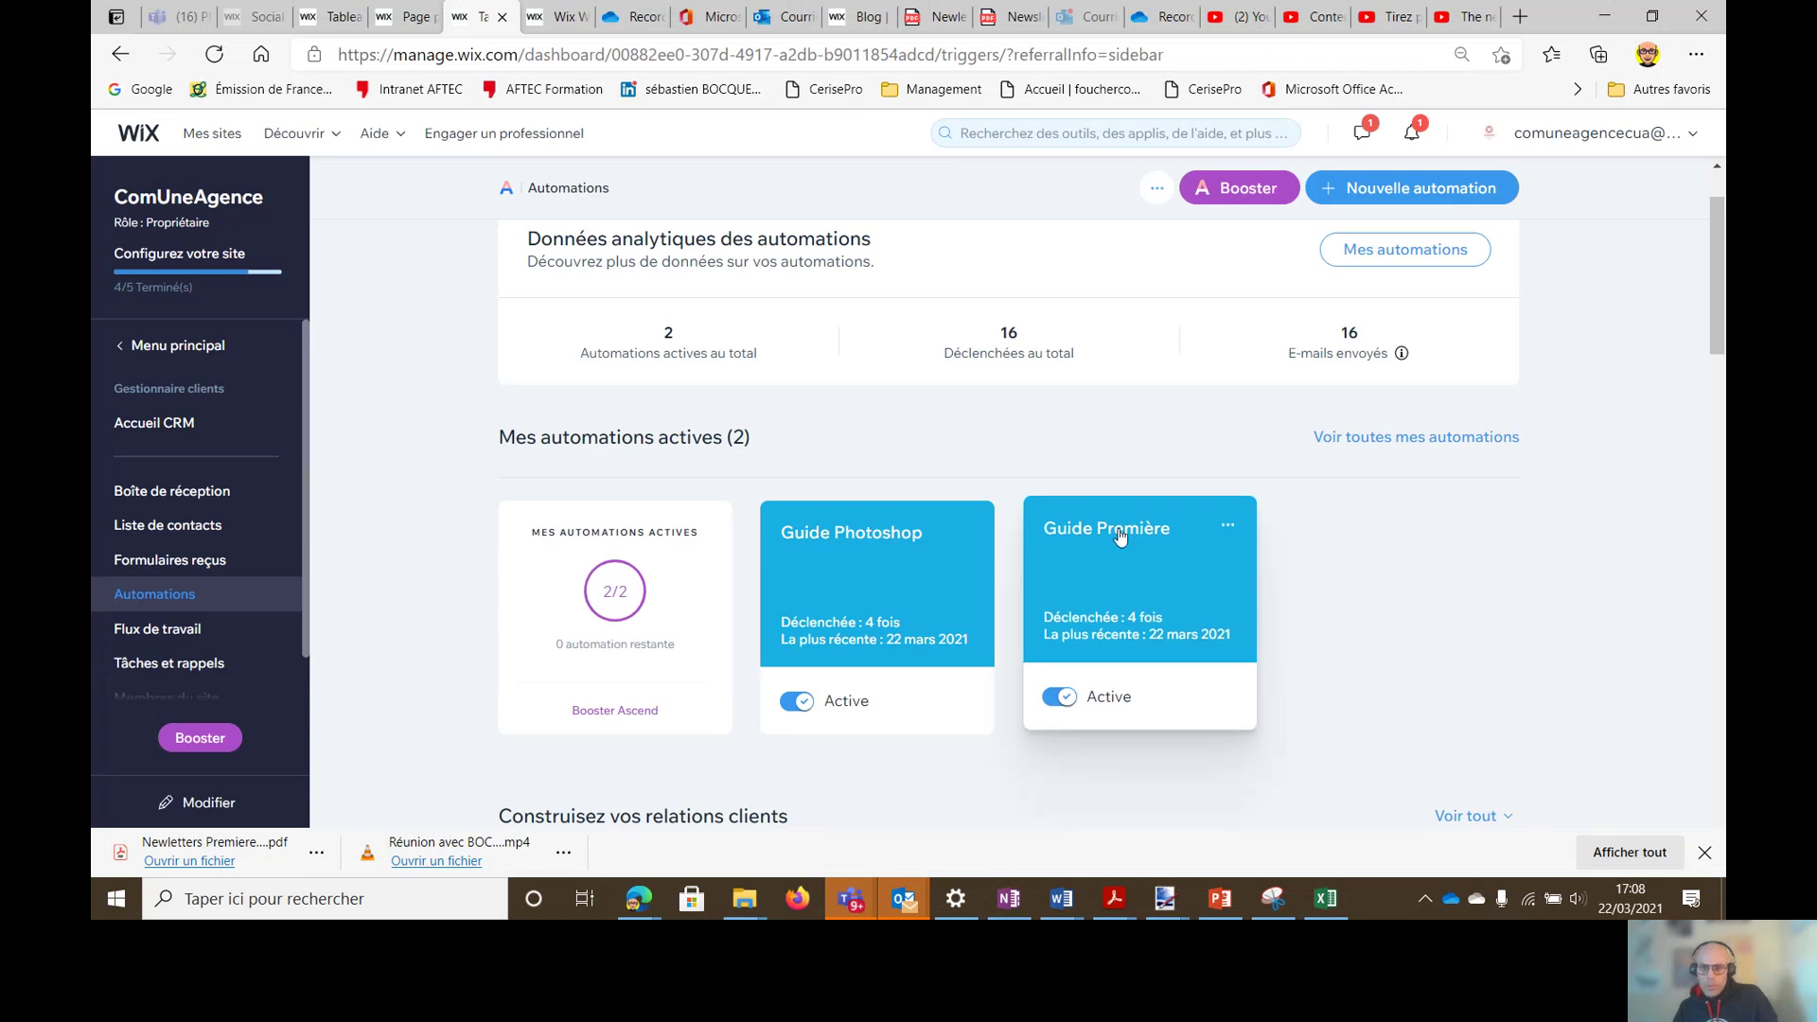
{"action": "left_click", "coordinate": [1121, 581]}
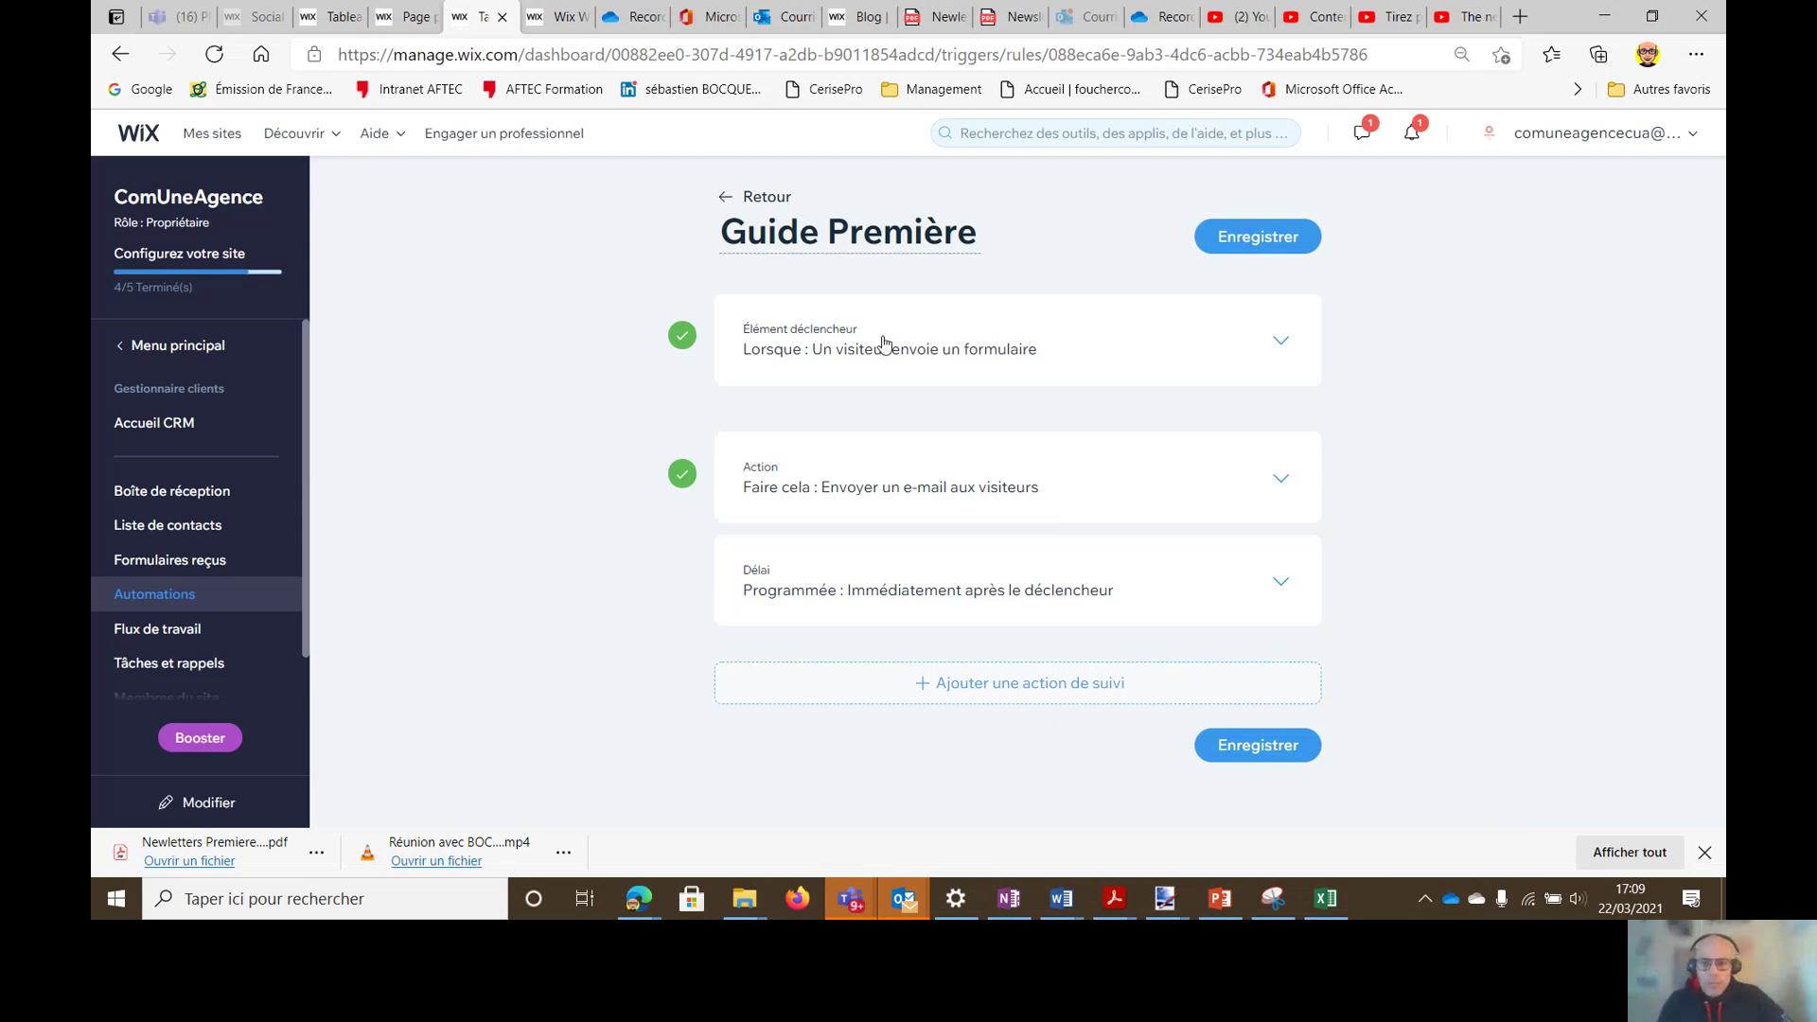
{"action": "left_click", "coordinate": [1267, 355]}
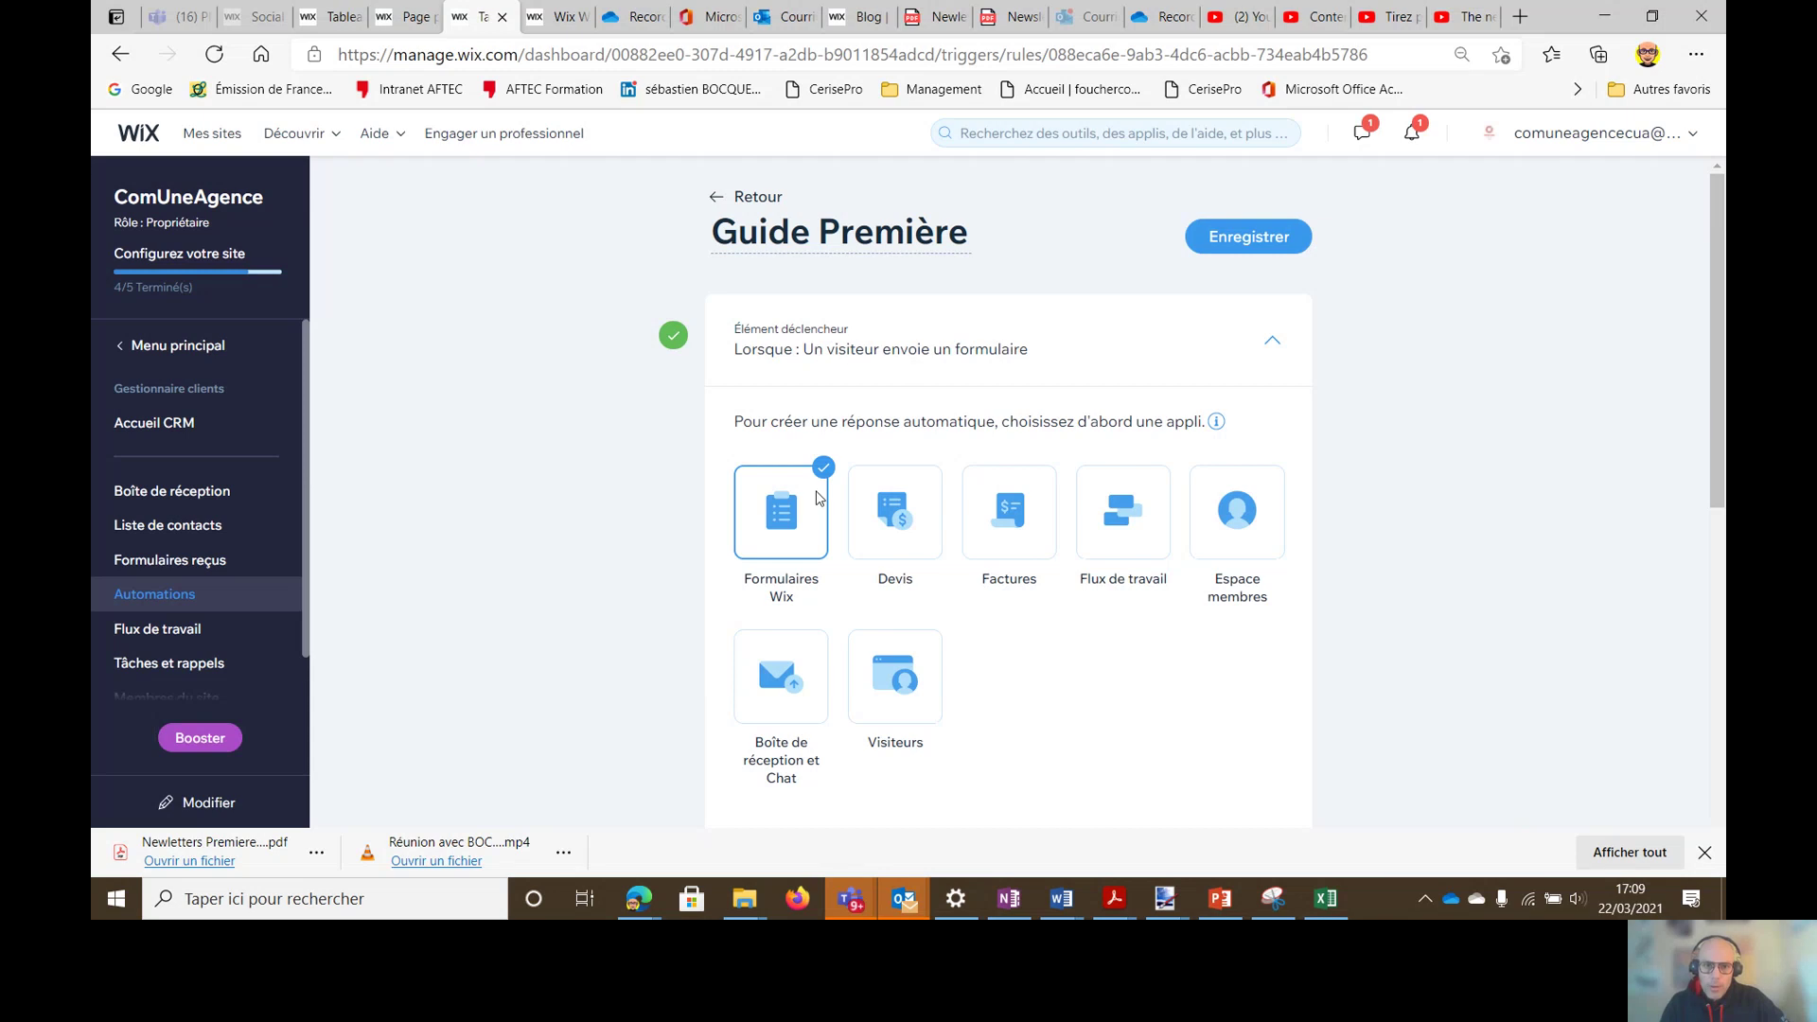
Step: Examine the automation's trigger settings: the triggering app, the trigger condition, the form scope and the selectable form names
{"action": "scroll", "coordinate": [818, 491], "scroll_direction": "down", "scroll_amount": 1}
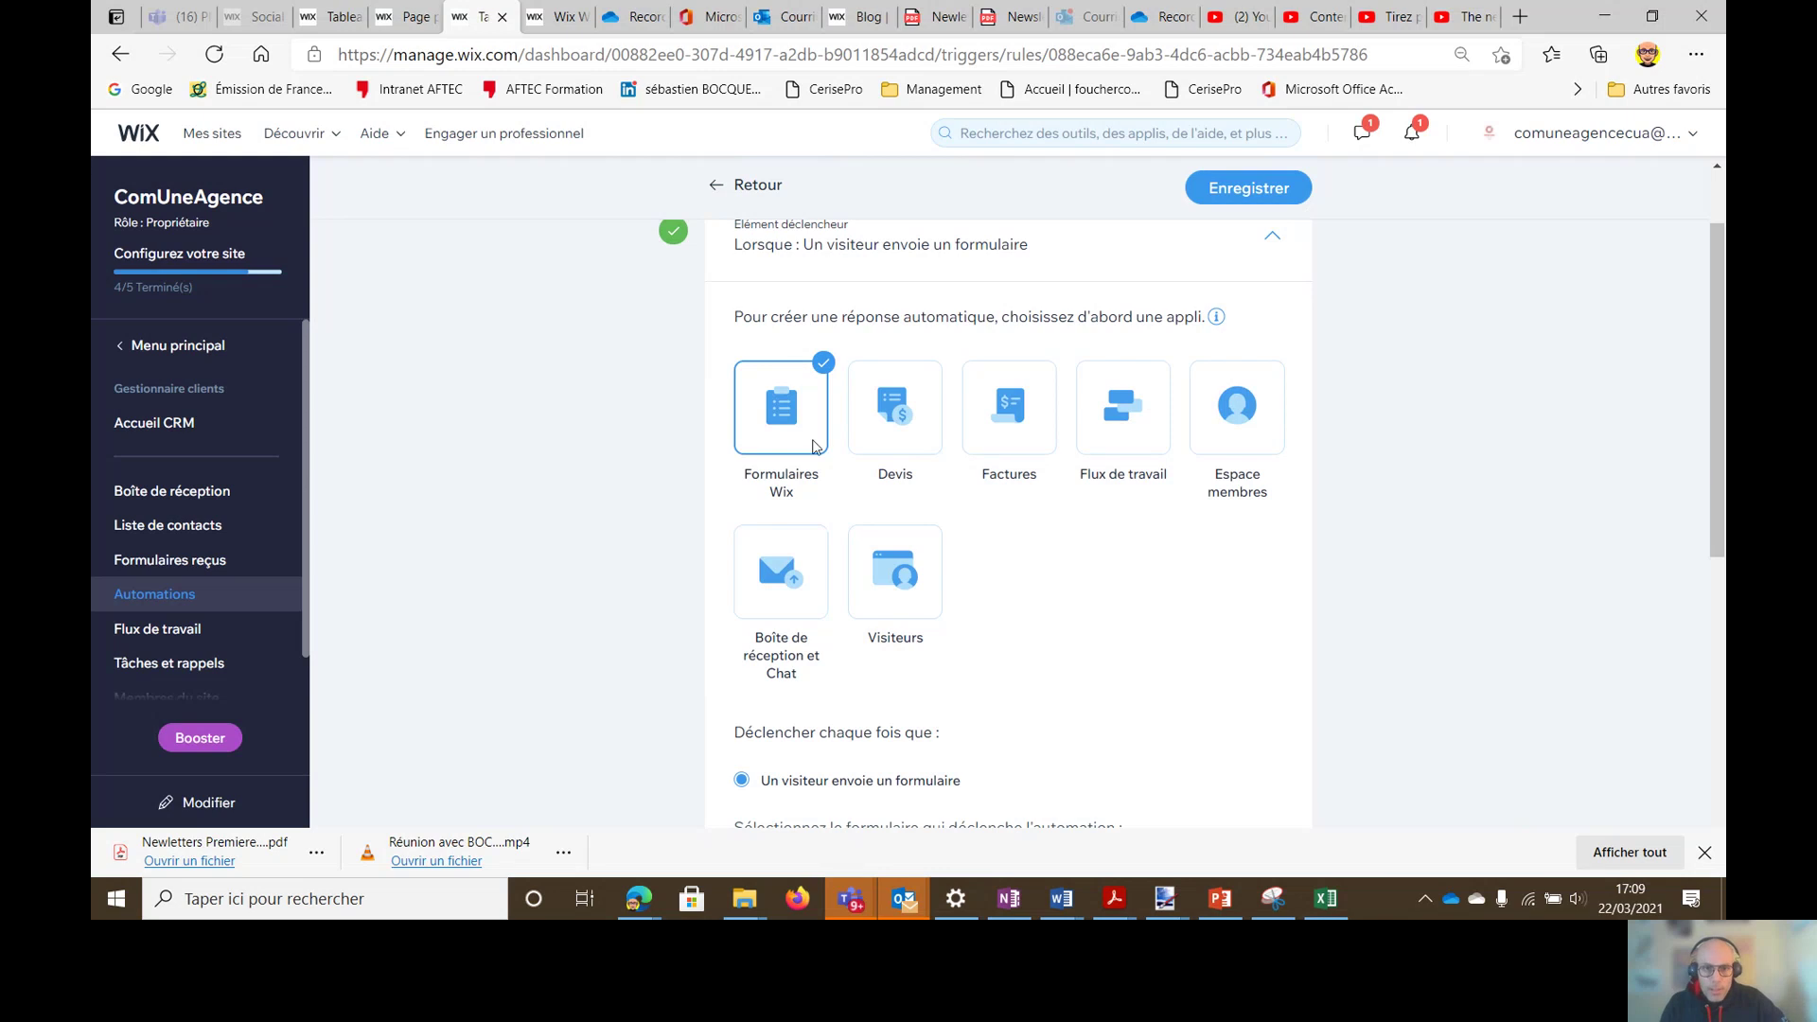
{"action": "scroll", "coordinate": [864, 613], "scroll_direction": "down", "scroll_amount": 2}
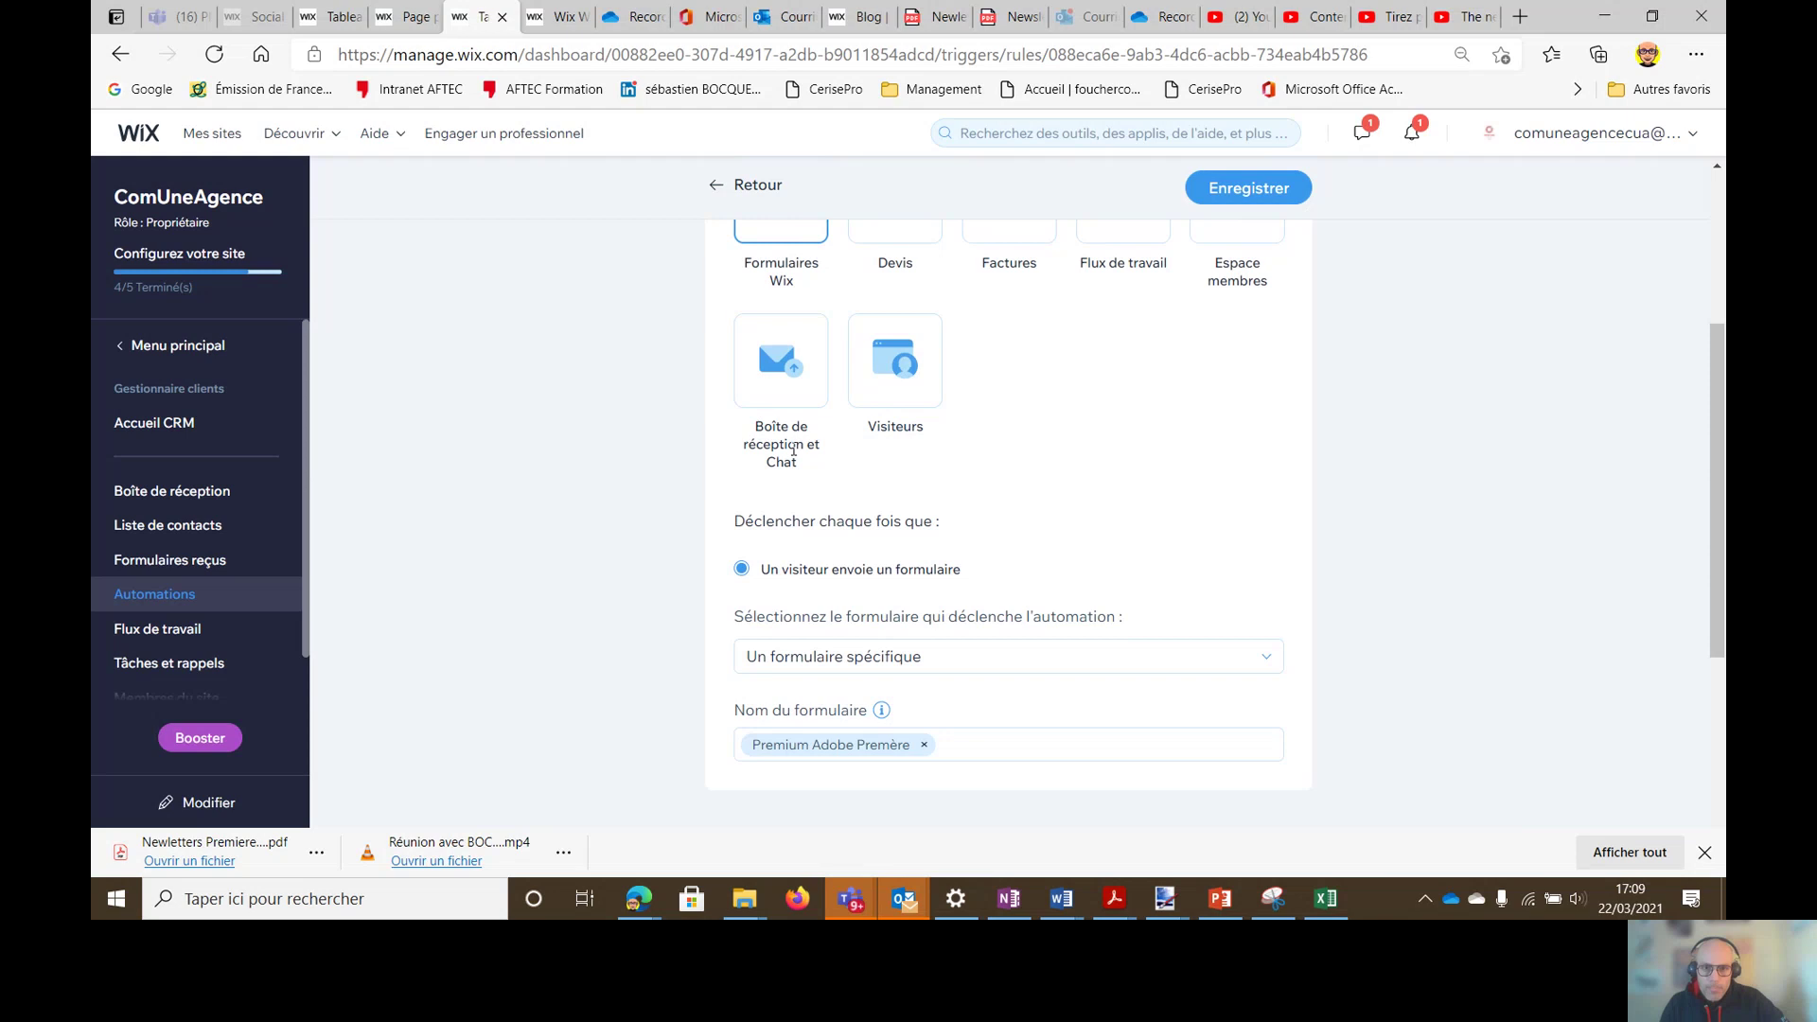
{"action": "scroll", "coordinate": [1240, 327], "scroll_direction": "up", "scroll_amount": 2}
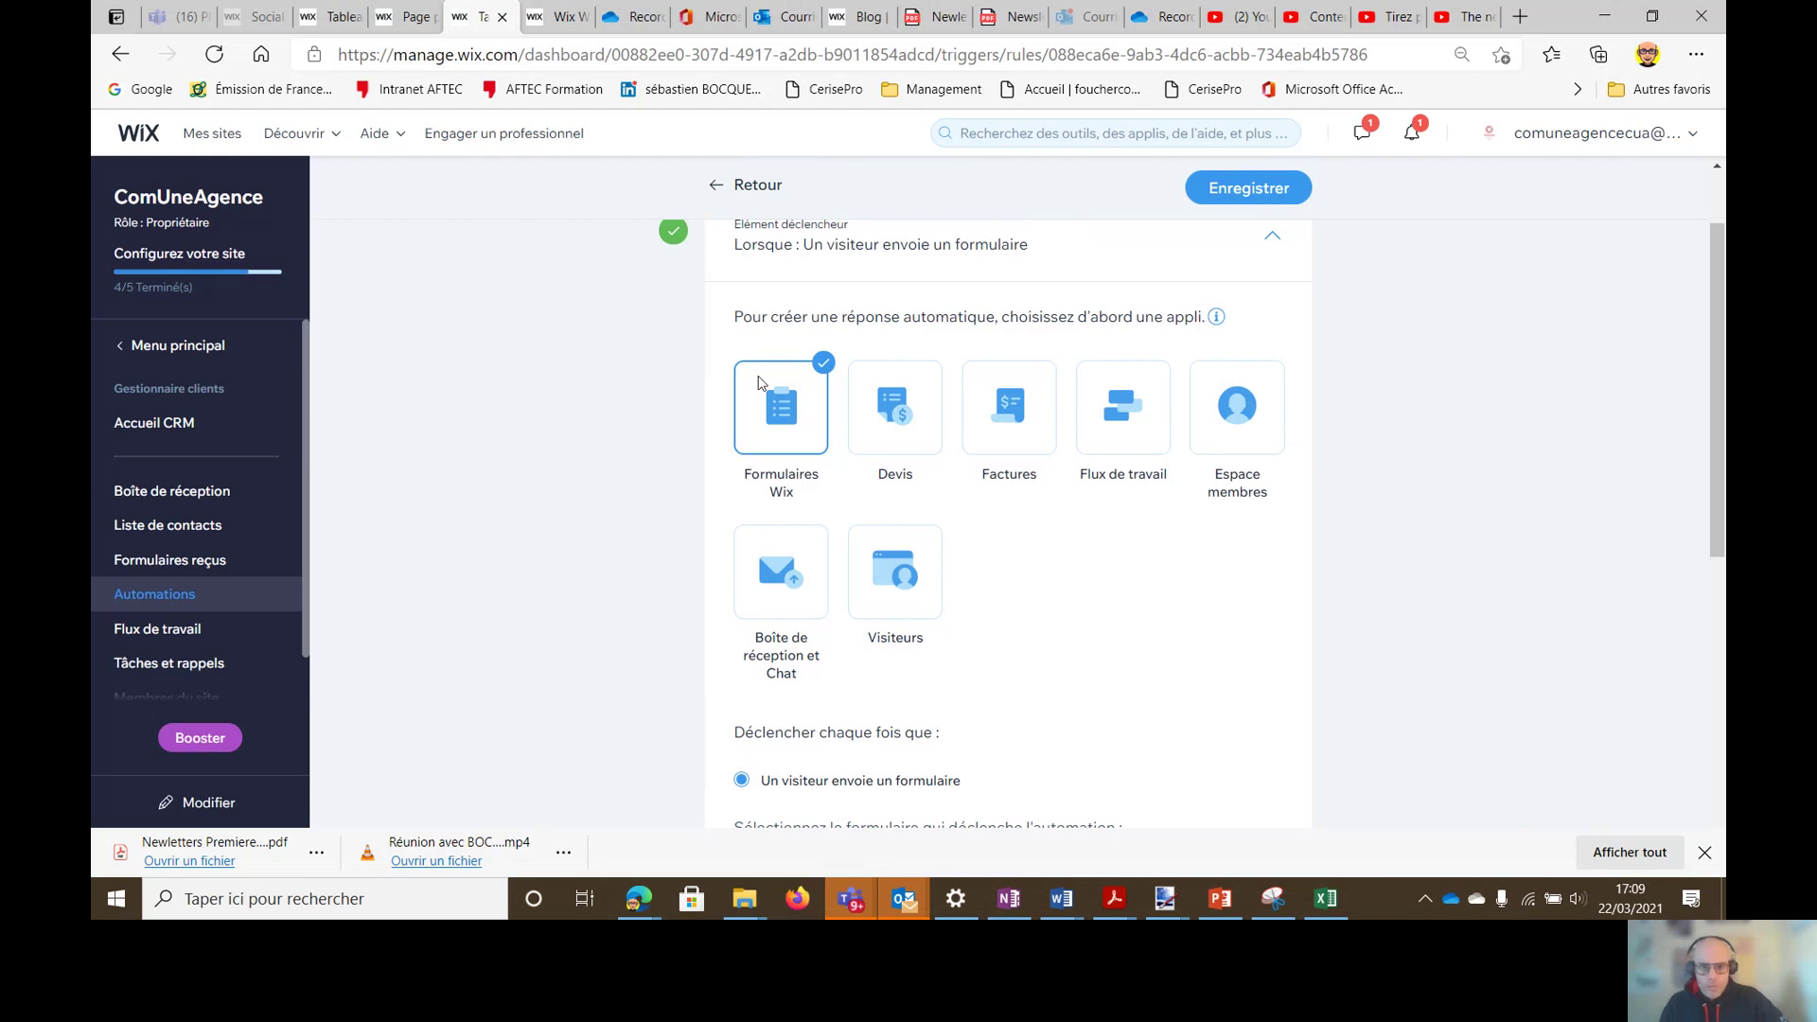
{"action": "scroll", "coordinate": [993, 616], "scroll_direction": "down", "scroll_amount": 2}
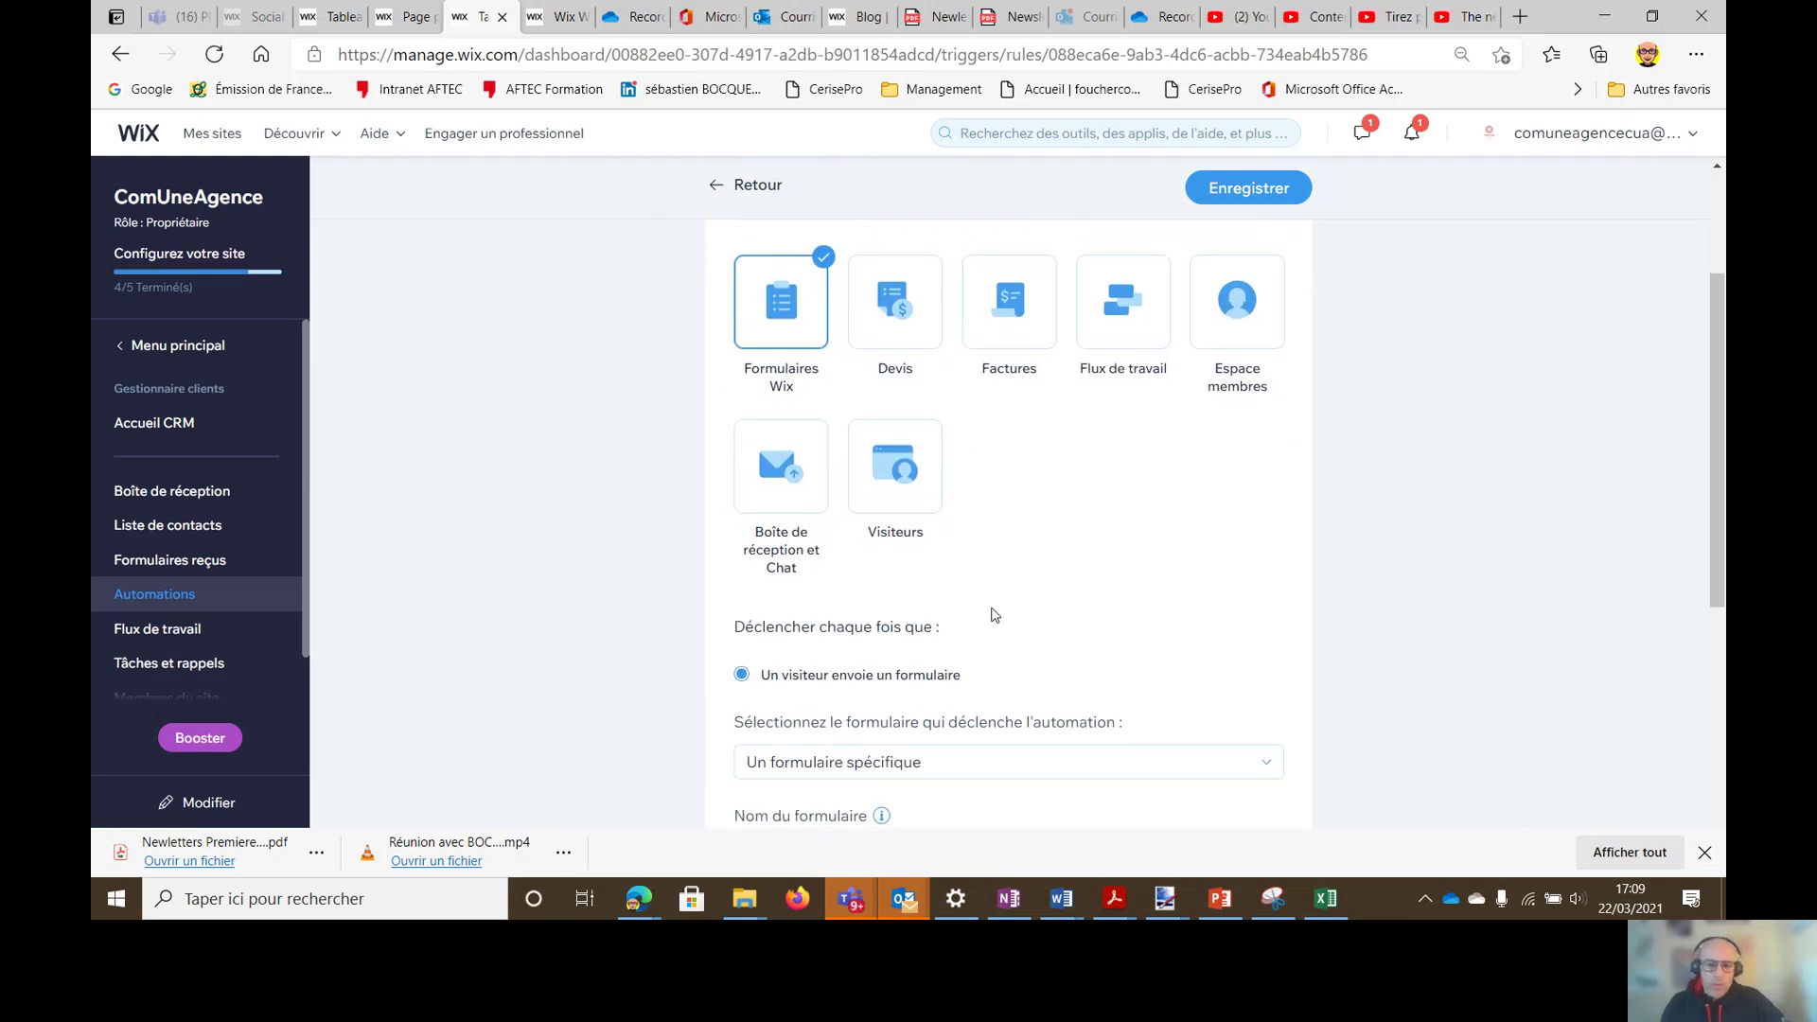
{"action": "scroll", "coordinate": [982, 614], "scroll_direction": "down", "scroll_amount": 1}
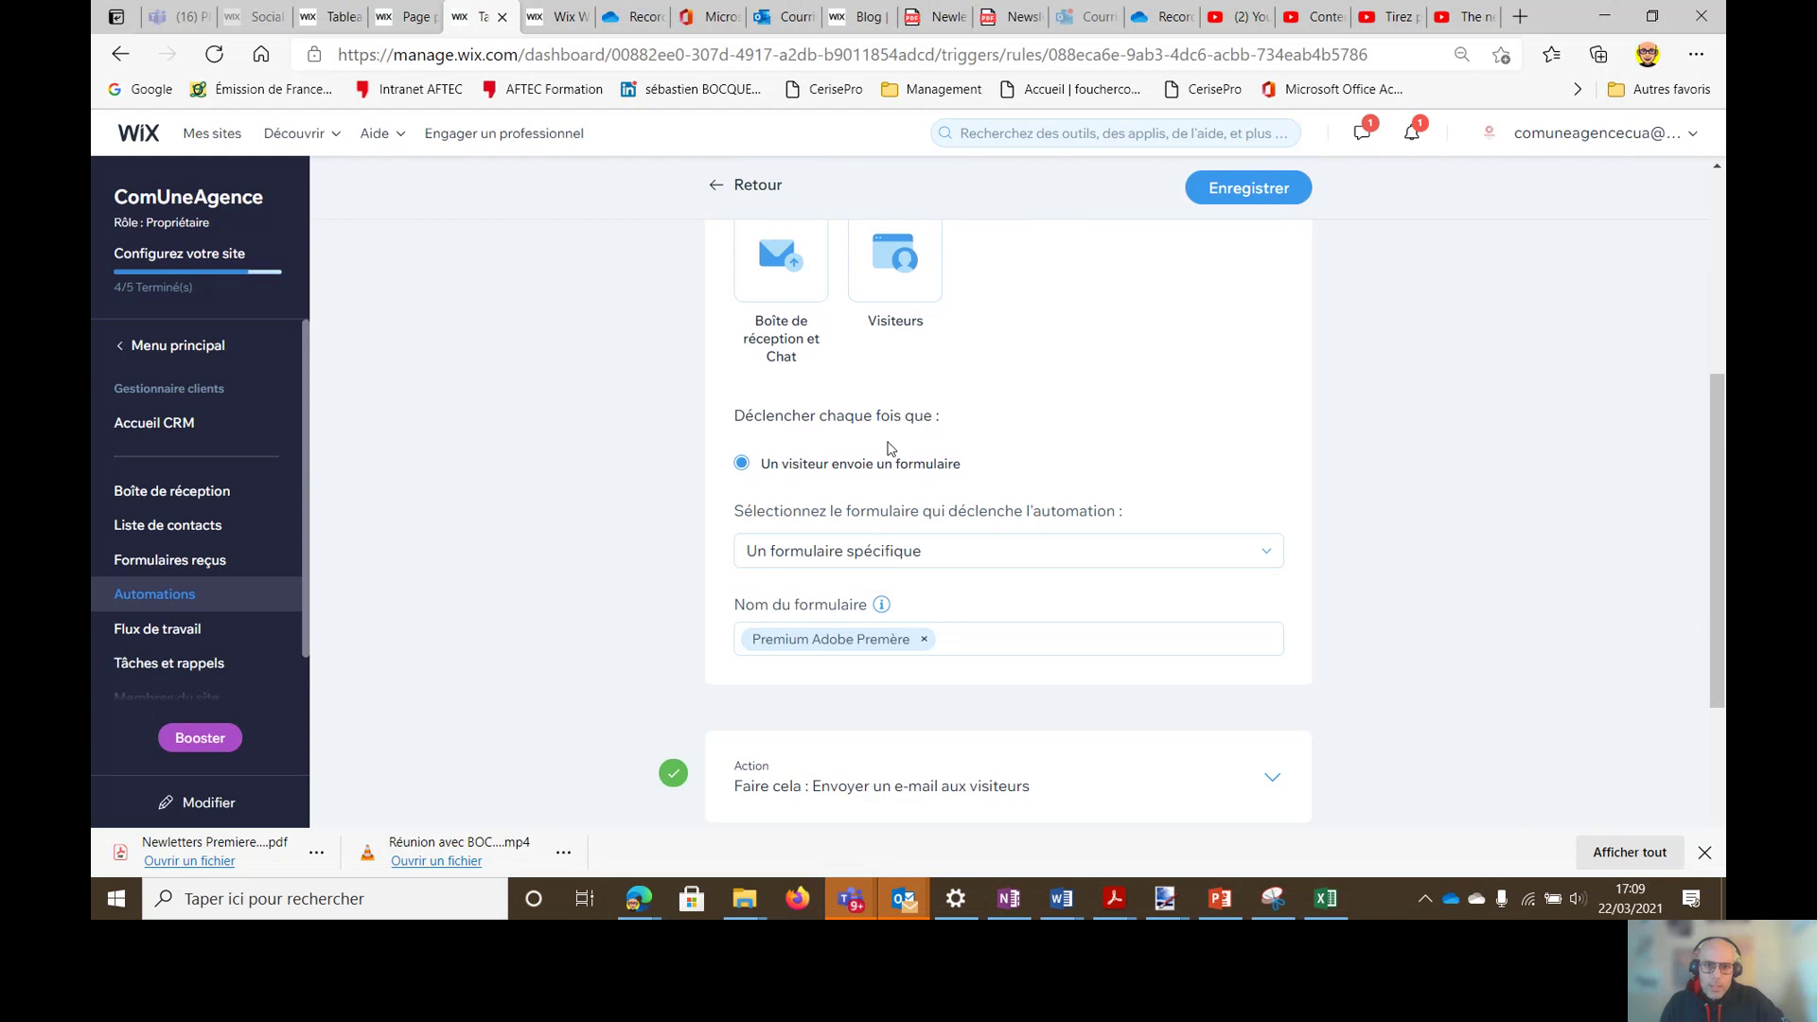
{"action": "scroll", "coordinate": [809, 521], "scroll_direction": "down", "scroll_amount": 1}
{"action": "left_click", "coordinate": [1067, 463]}
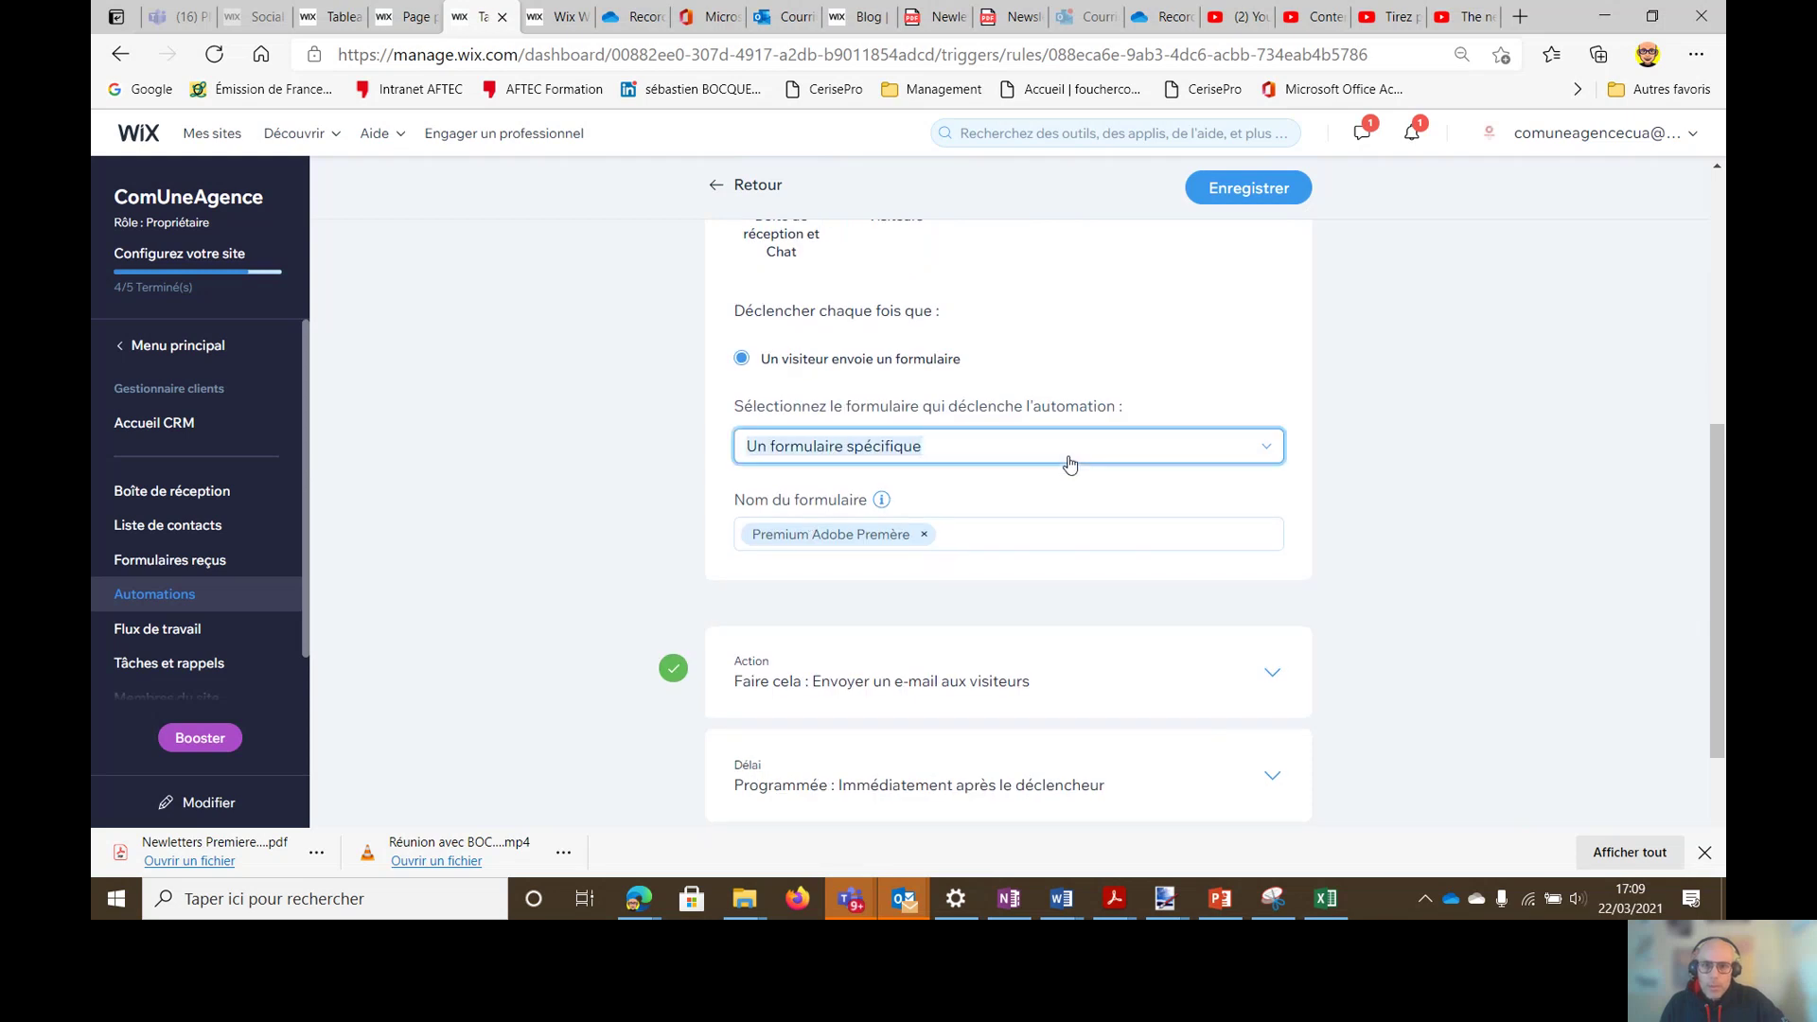
{"action": "left_click", "coordinate": [1409, 557]}
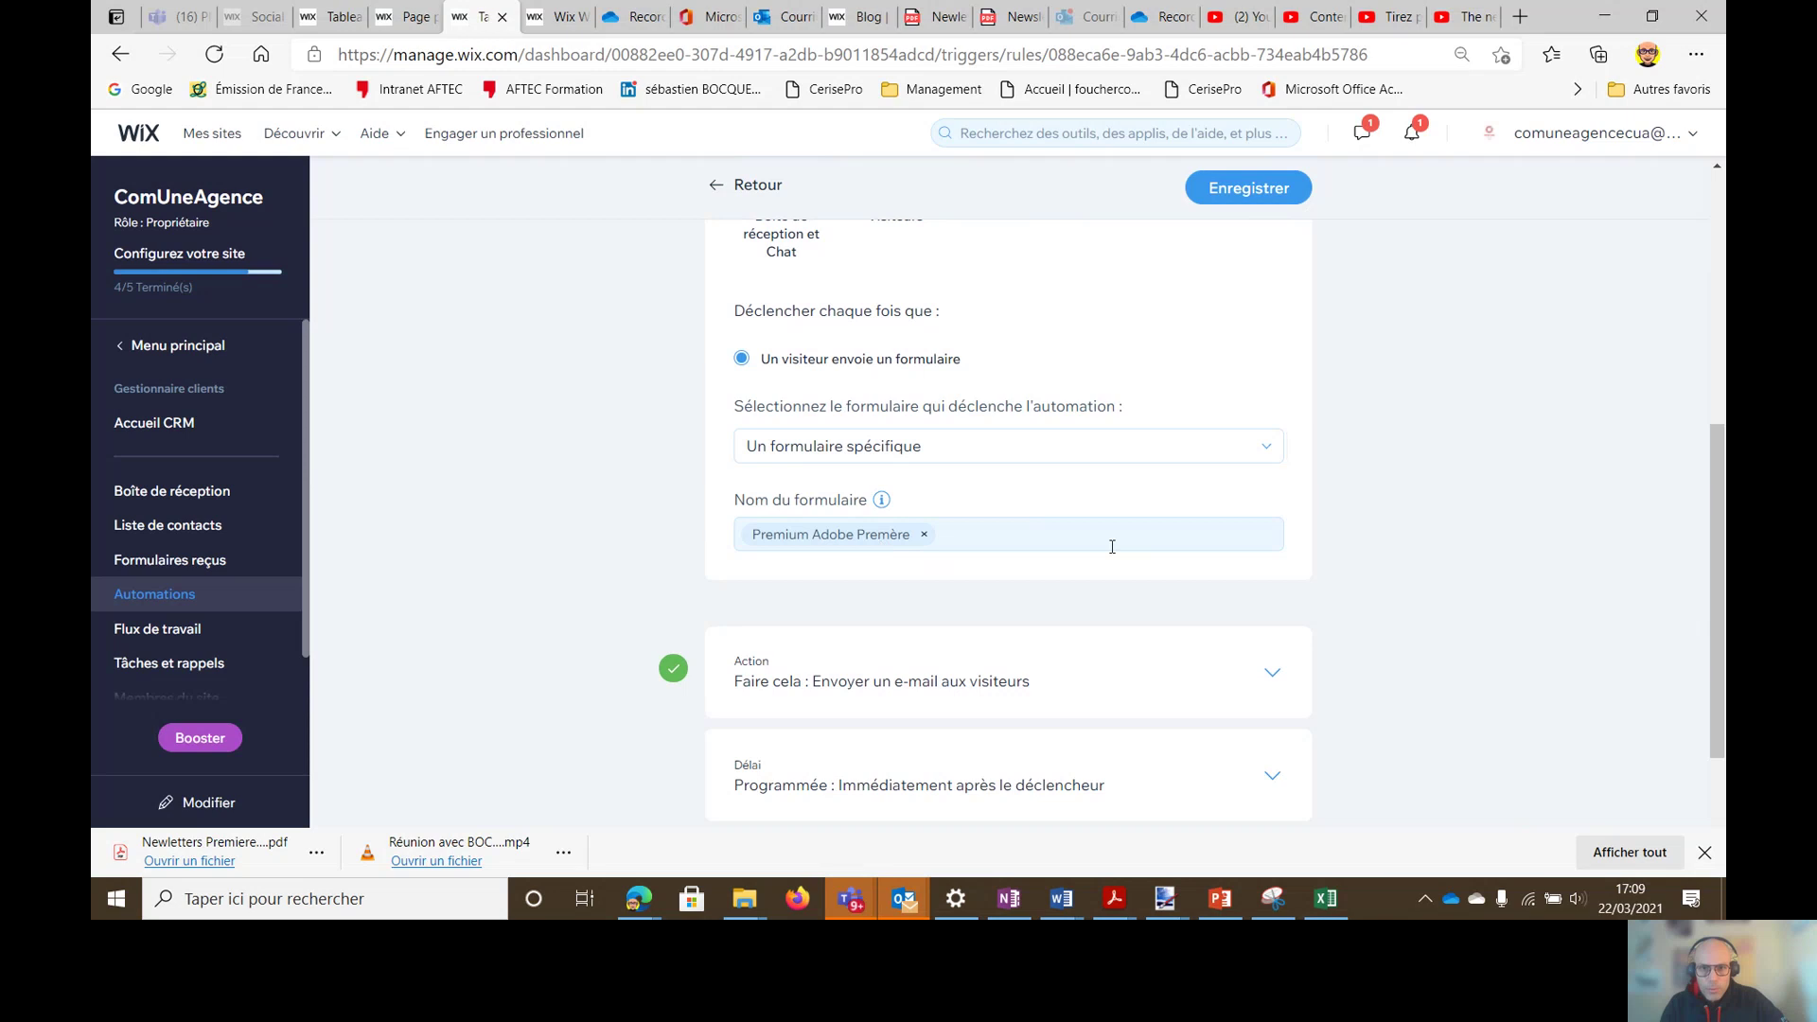
{"action": "left_click", "coordinate": [1061, 545]}
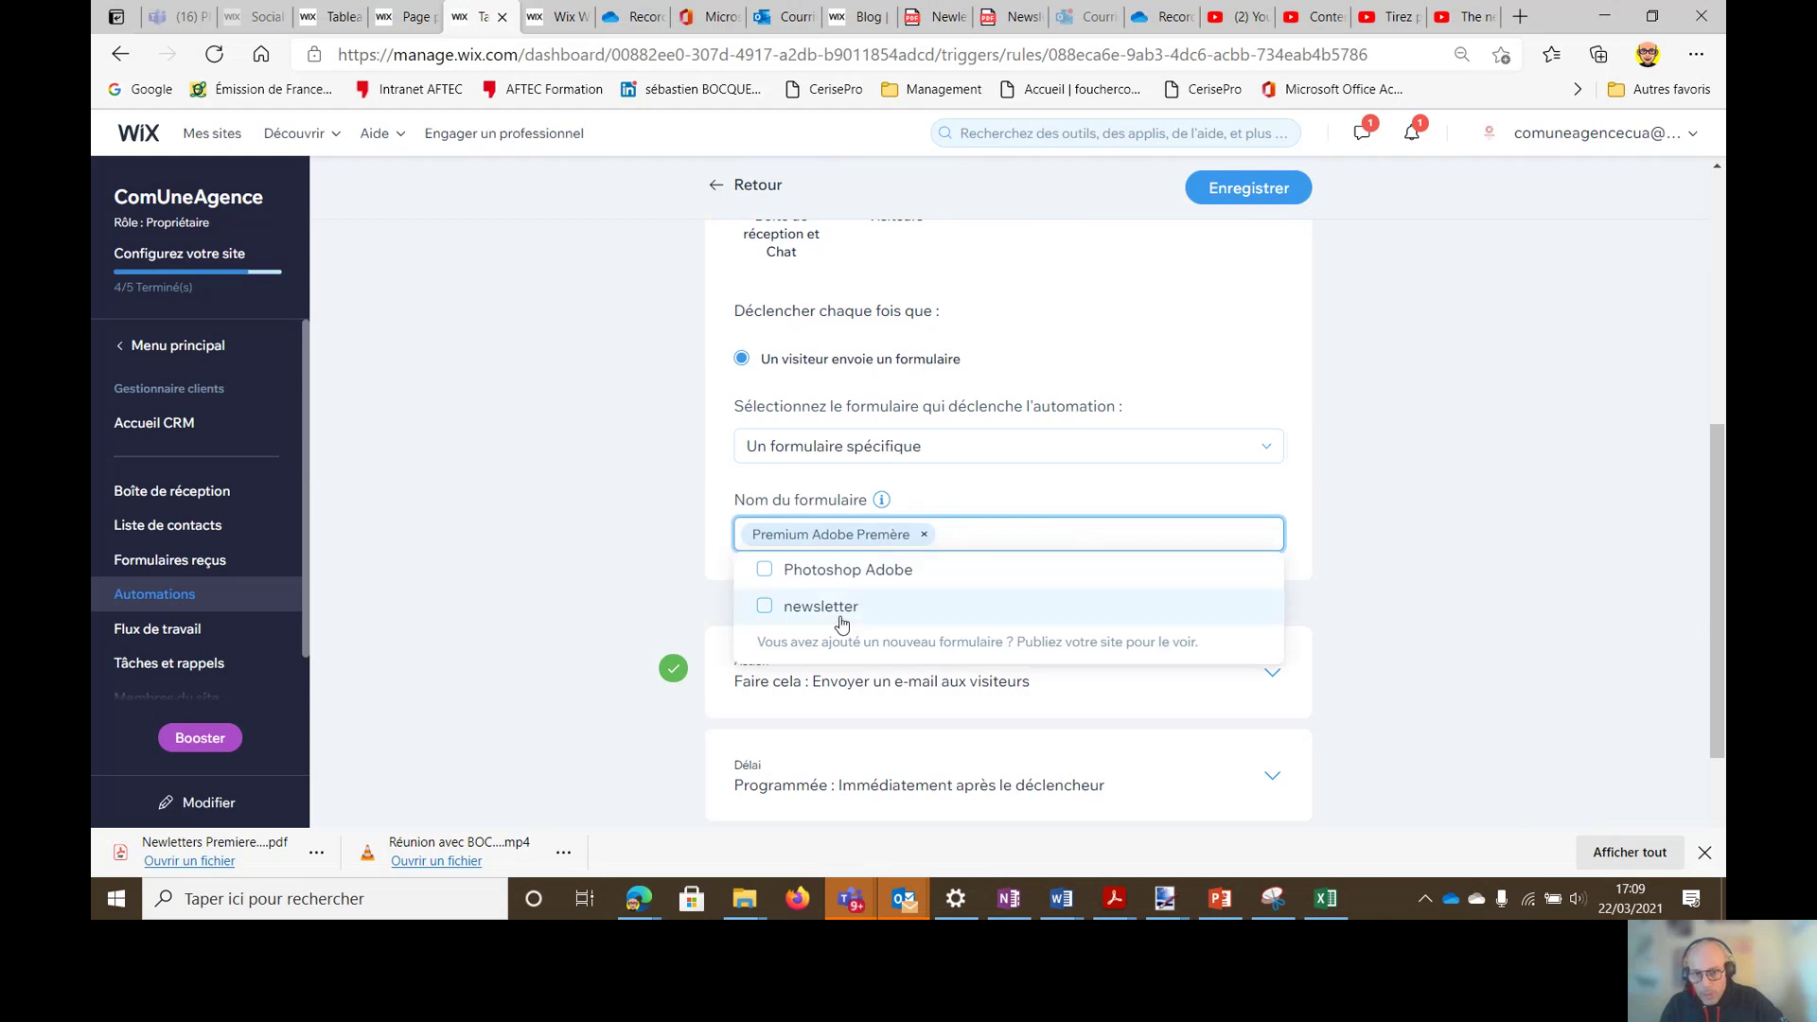
{"action": "left_click", "coordinate": [1333, 557]}
{"action": "scroll", "coordinate": [1032, 608], "scroll_direction": "down", "scroll_amount": 1}
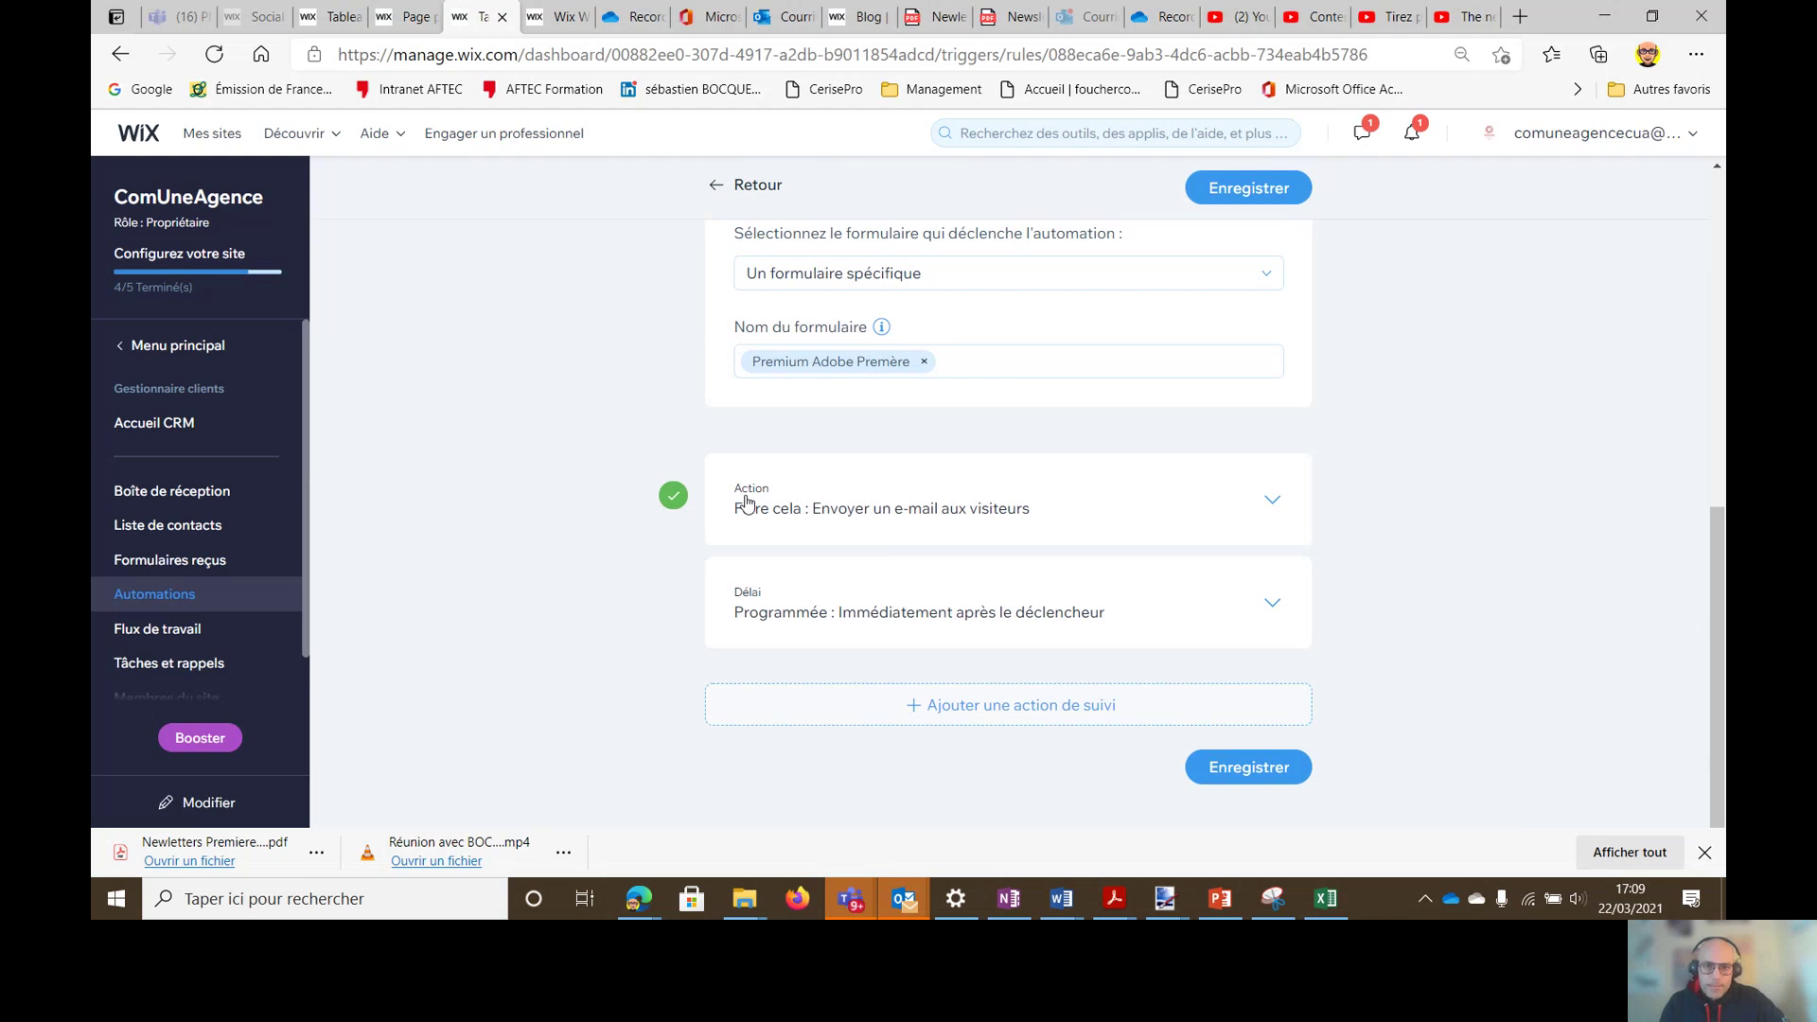
Step: Expand the automation's action and examine its response types, sender details and e-mail template
{"action": "left_click", "coordinate": [875, 508]}
{"action": "scroll", "coordinate": [791, 606], "scroll_direction": "down", "scroll_amount": 1}
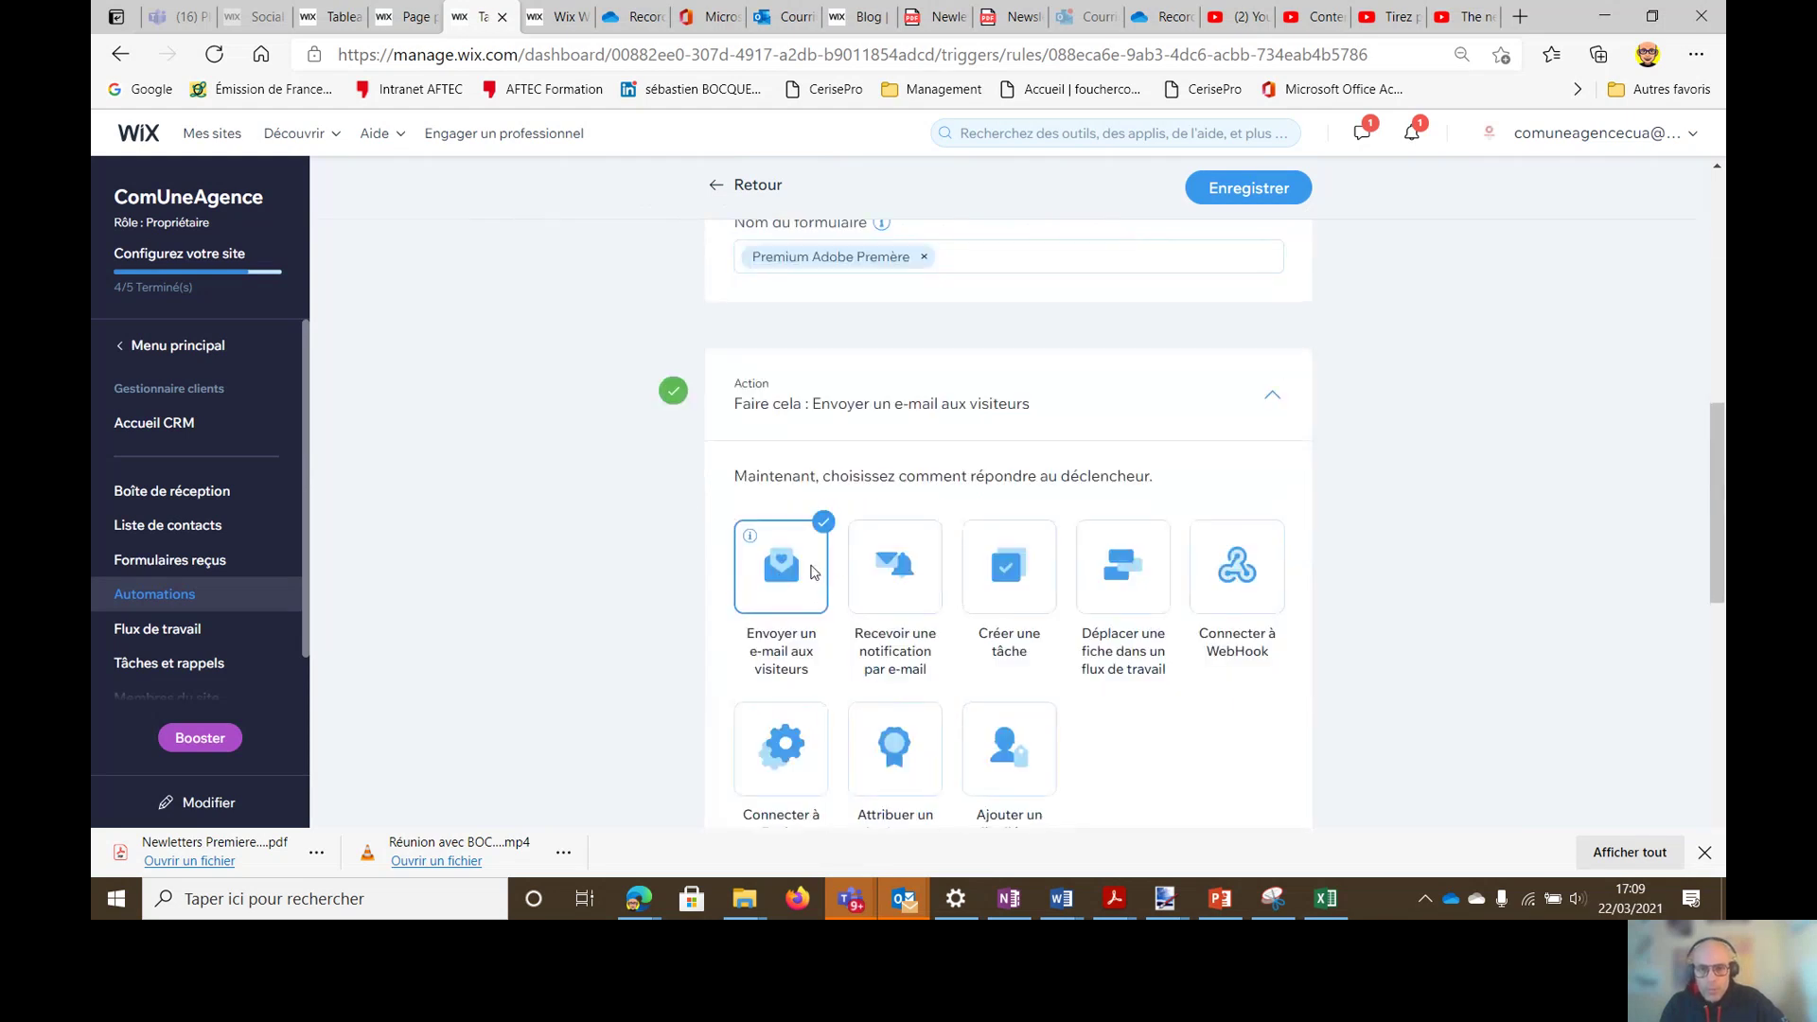
{"action": "scroll", "coordinate": [861, 473], "scroll_direction": "down", "scroll_amount": 2}
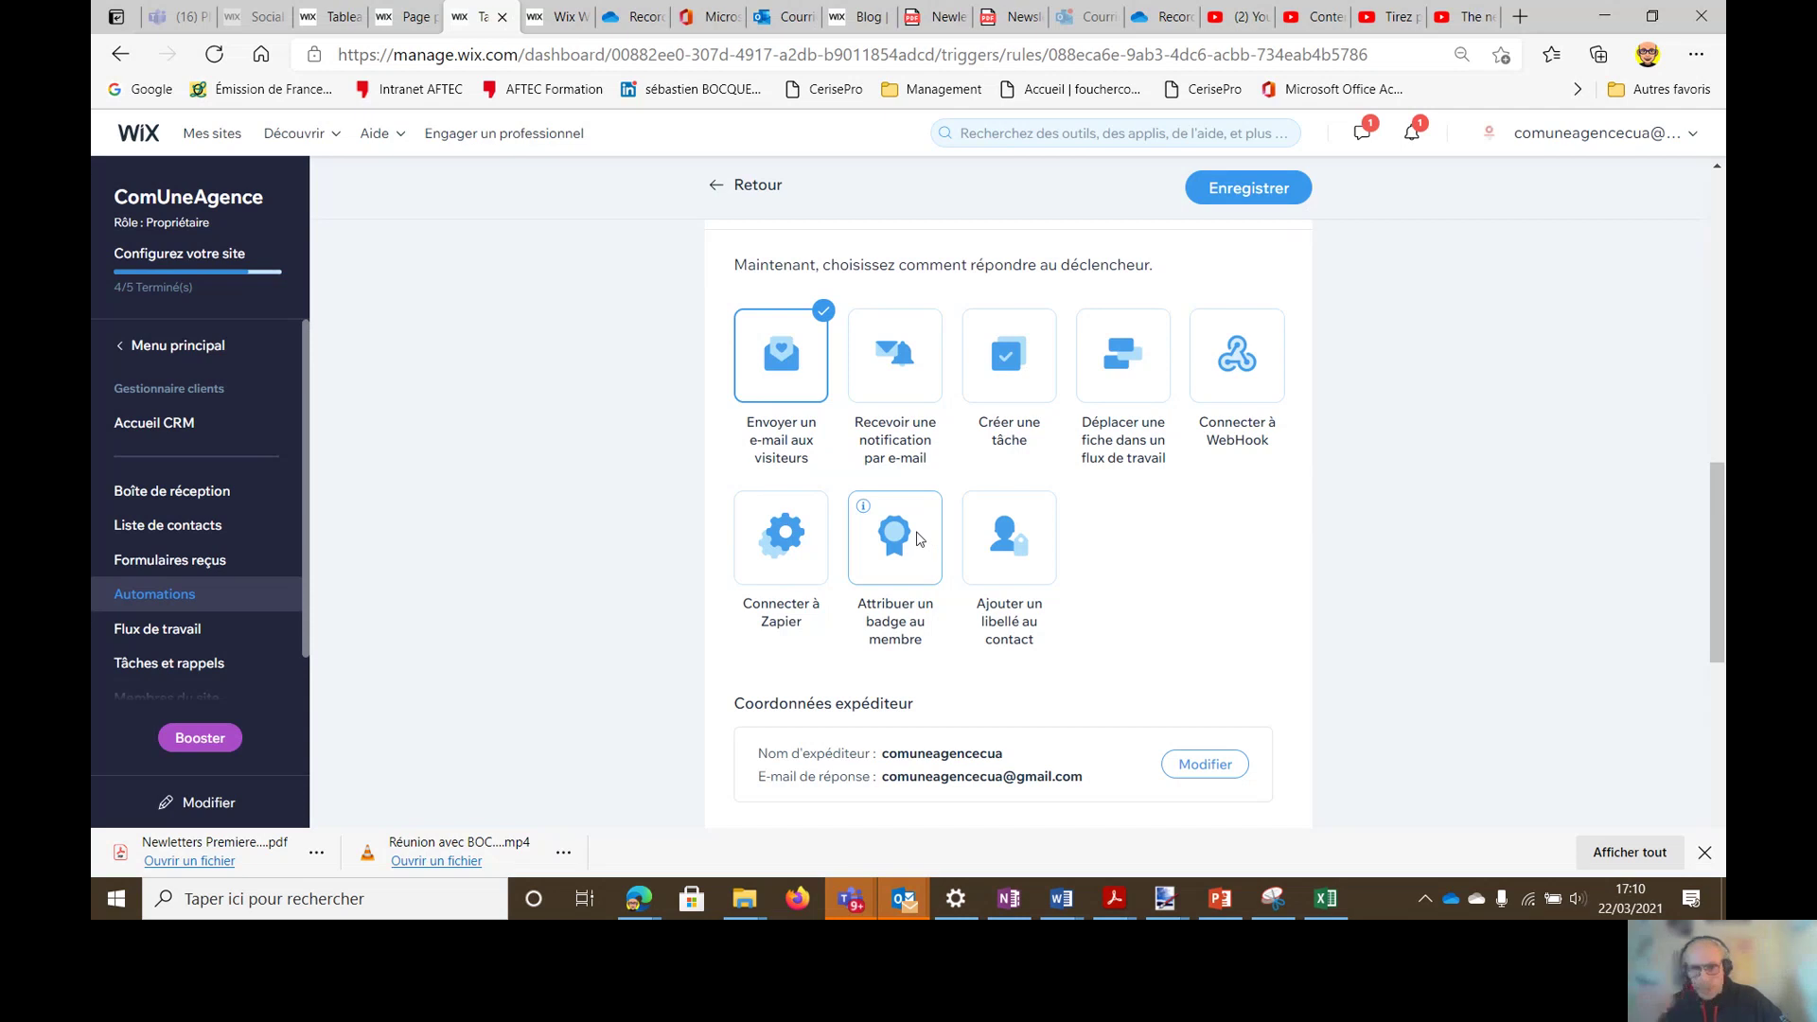
{"action": "mouse_move", "coordinate": [861, 503]}
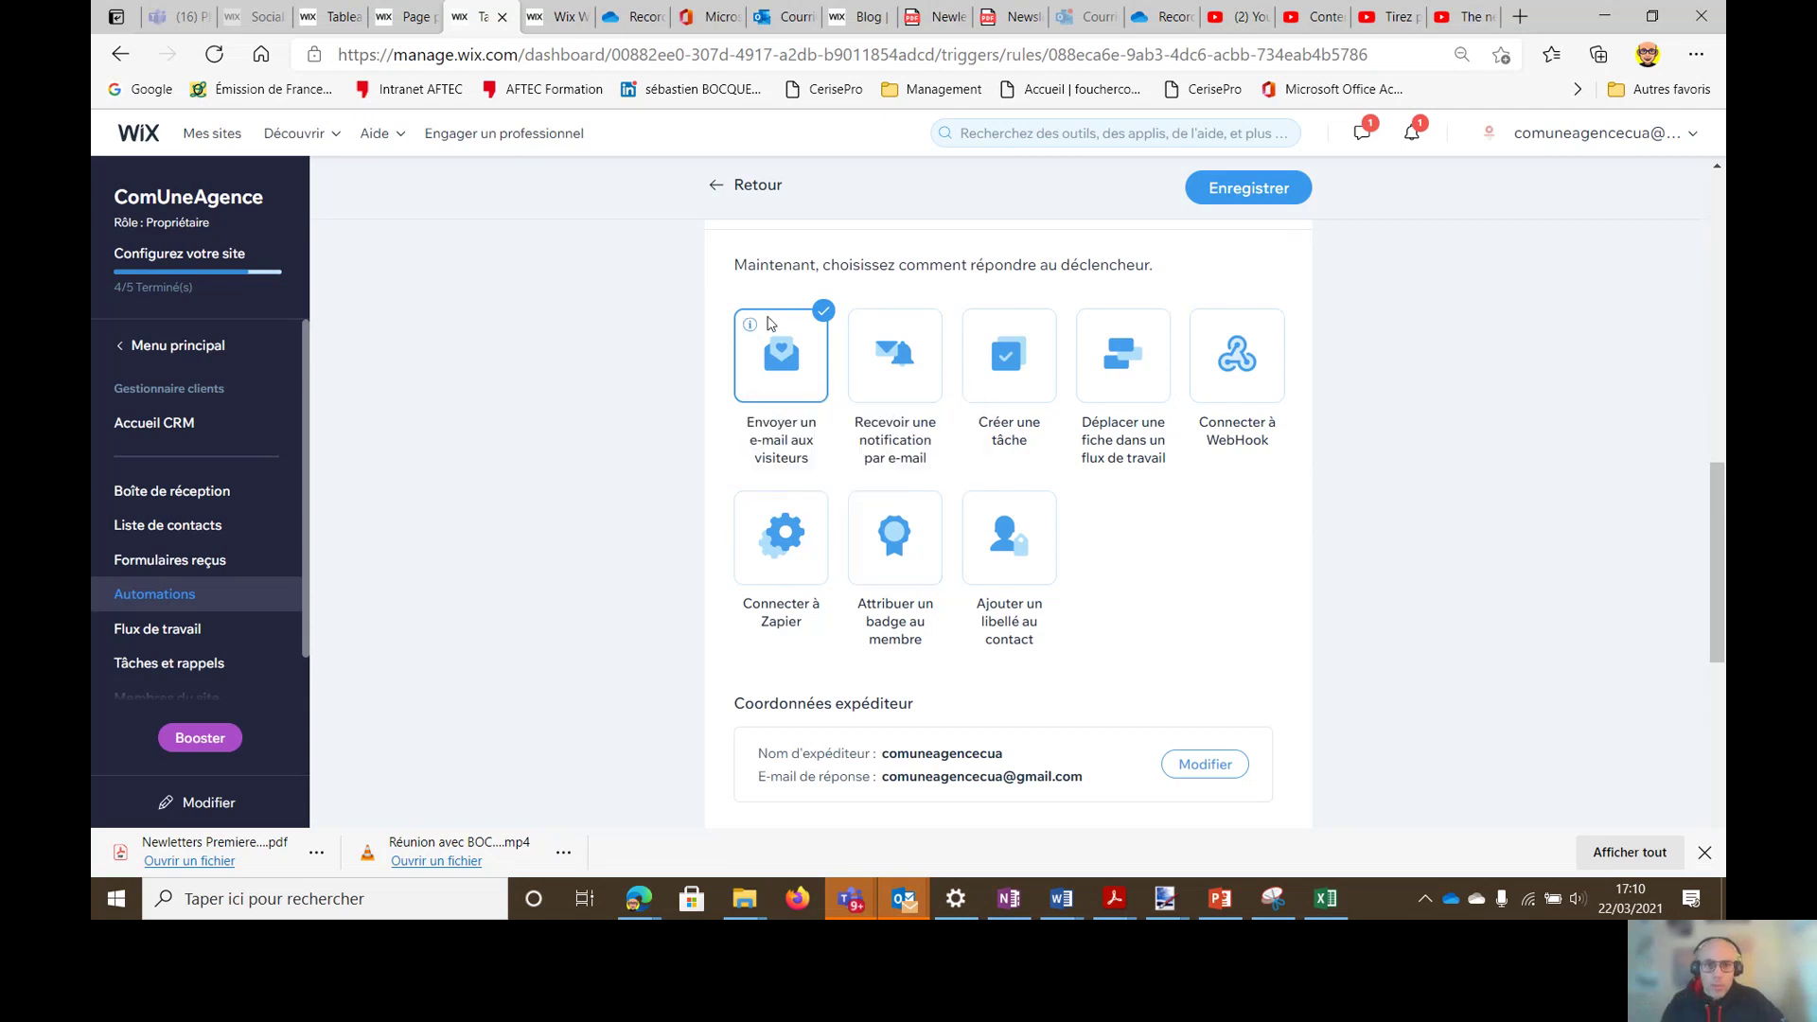
{"action": "scroll", "coordinate": [897, 485], "scroll_direction": "down", "scroll_amount": 2}
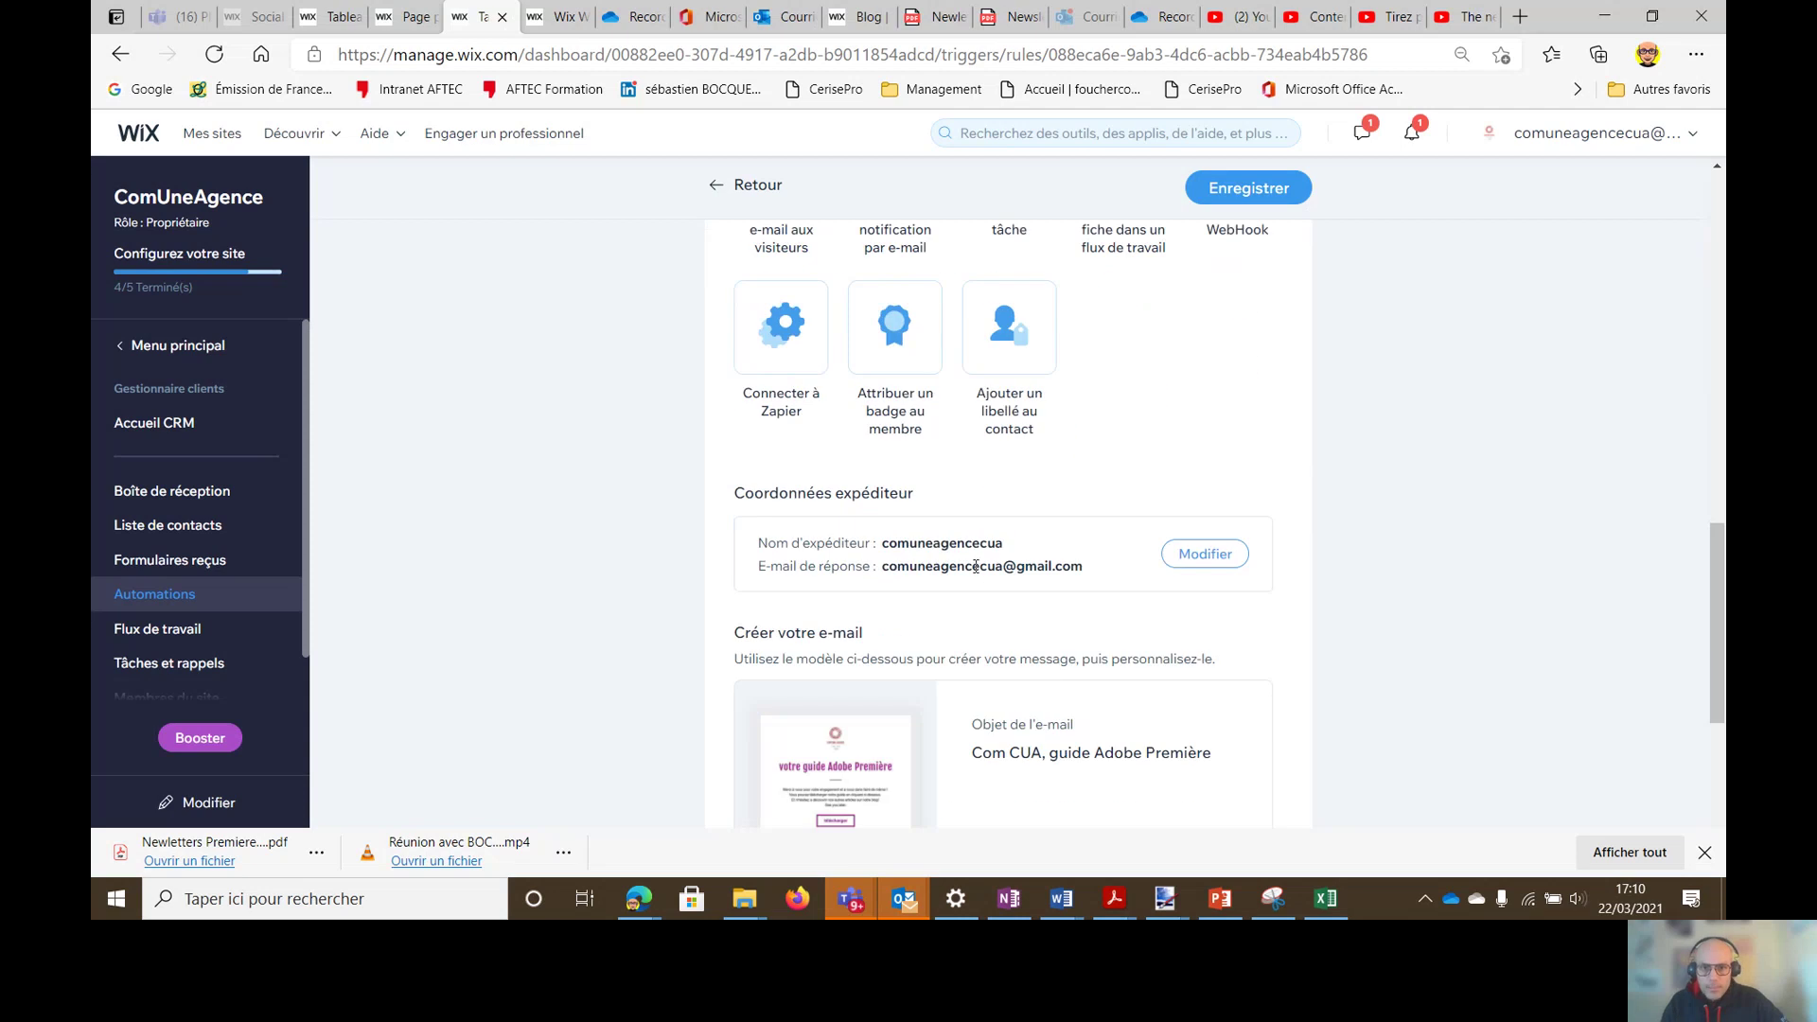
{"action": "scroll", "coordinate": [1032, 569], "scroll_direction": "down", "scroll_amount": 2}
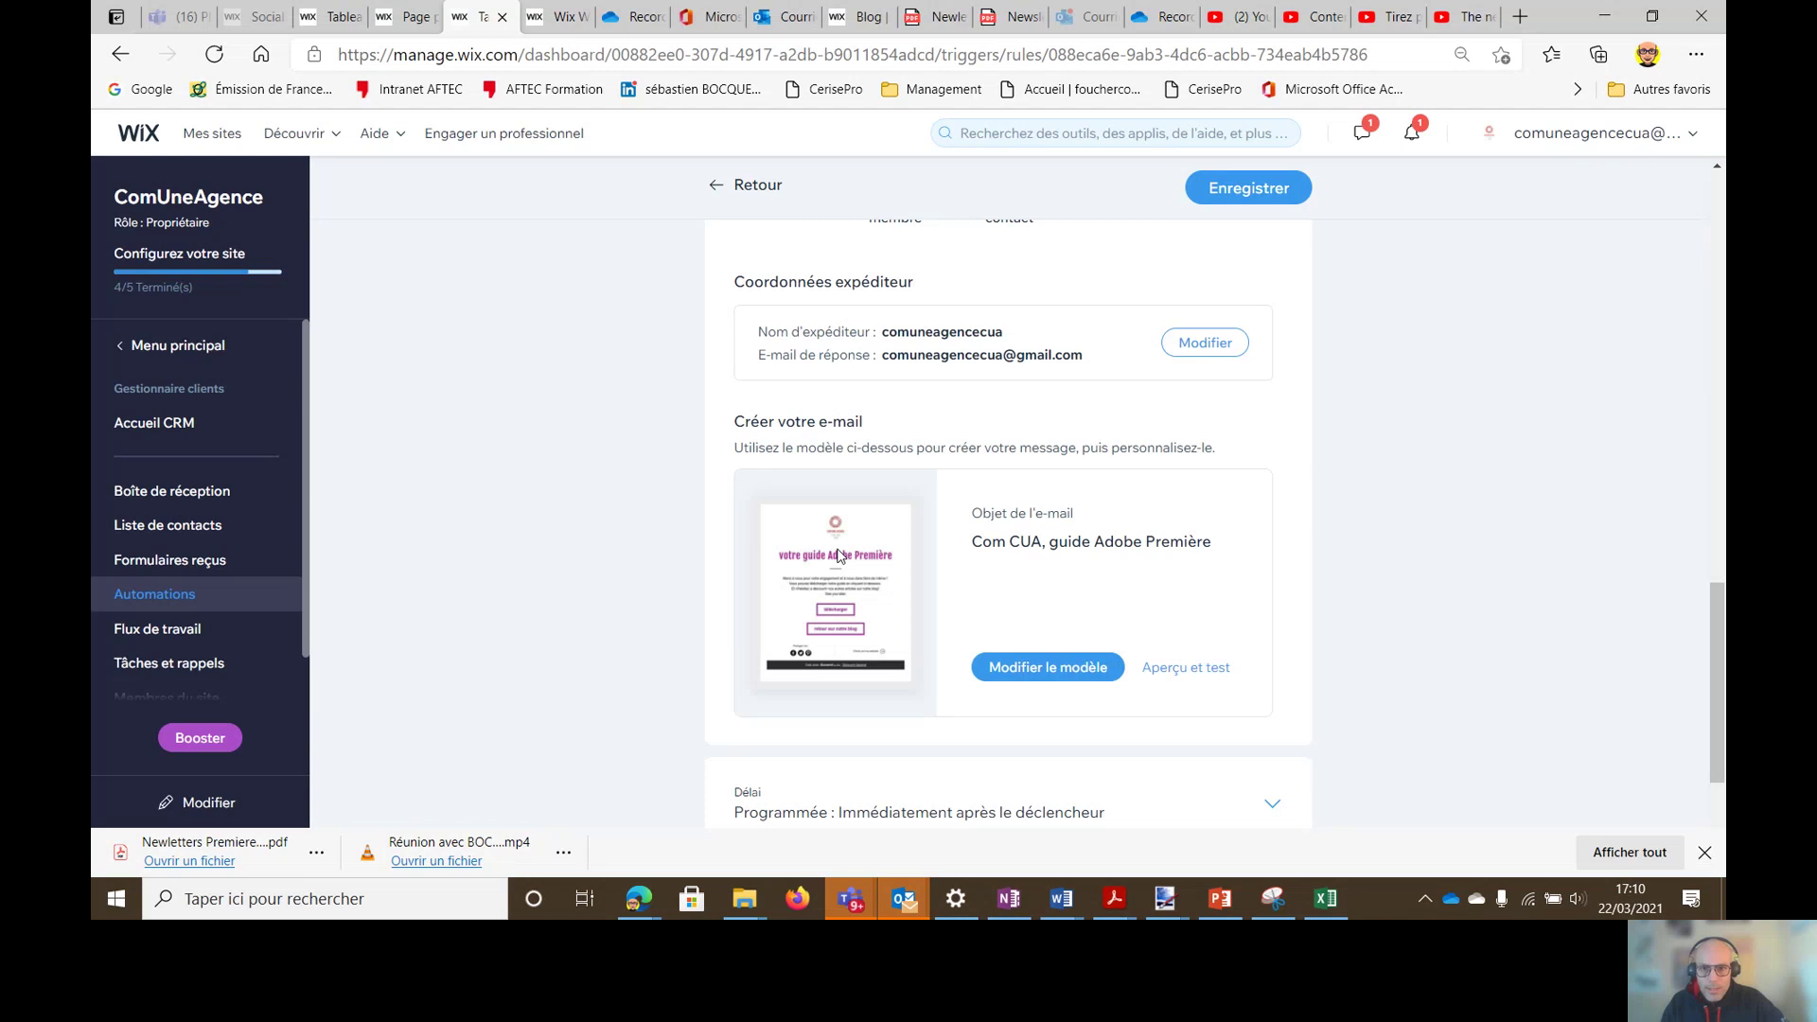
Step: Open the "Com CUA, guide Adobe Première" e-mail template for editing, reloading the blank page, and review its content
{"action": "left_click", "coordinate": [1046, 680]}
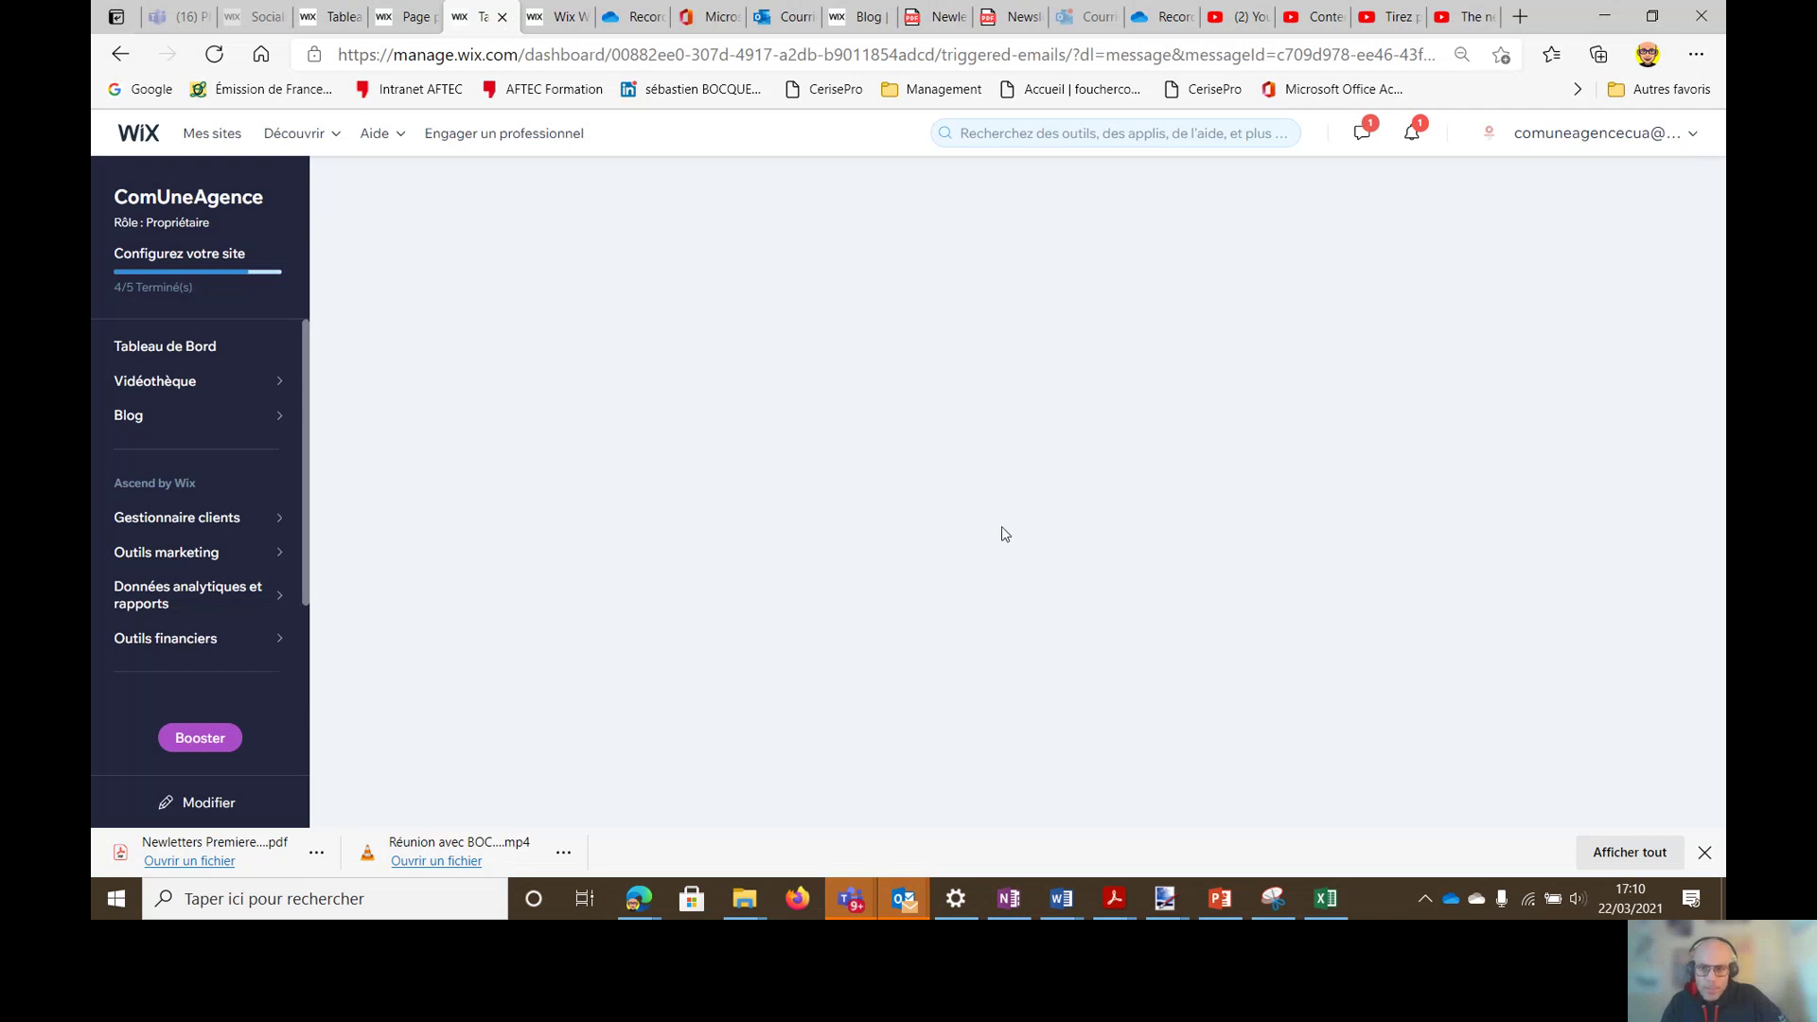
{"action": "left_click", "coordinate": [1705, 853]}
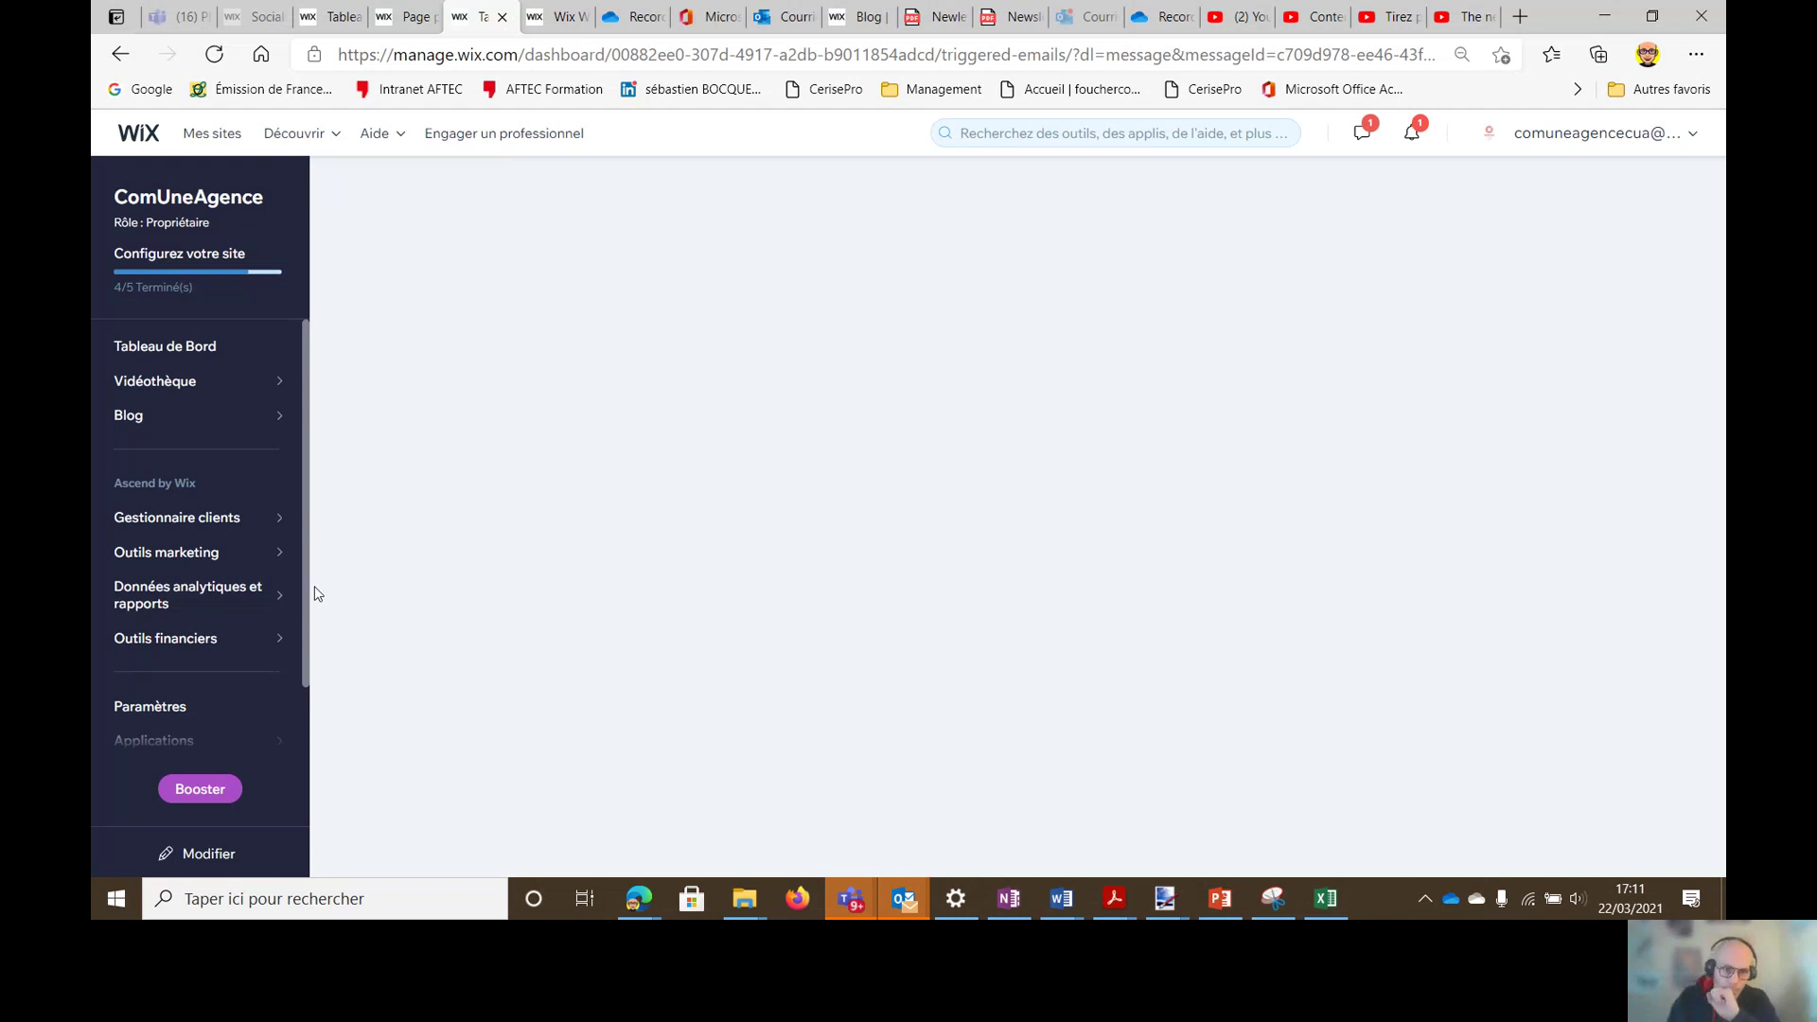
{"action": "scroll", "coordinate": [298, 615], "scroll_direction": "down", "scroll_amount": 2}
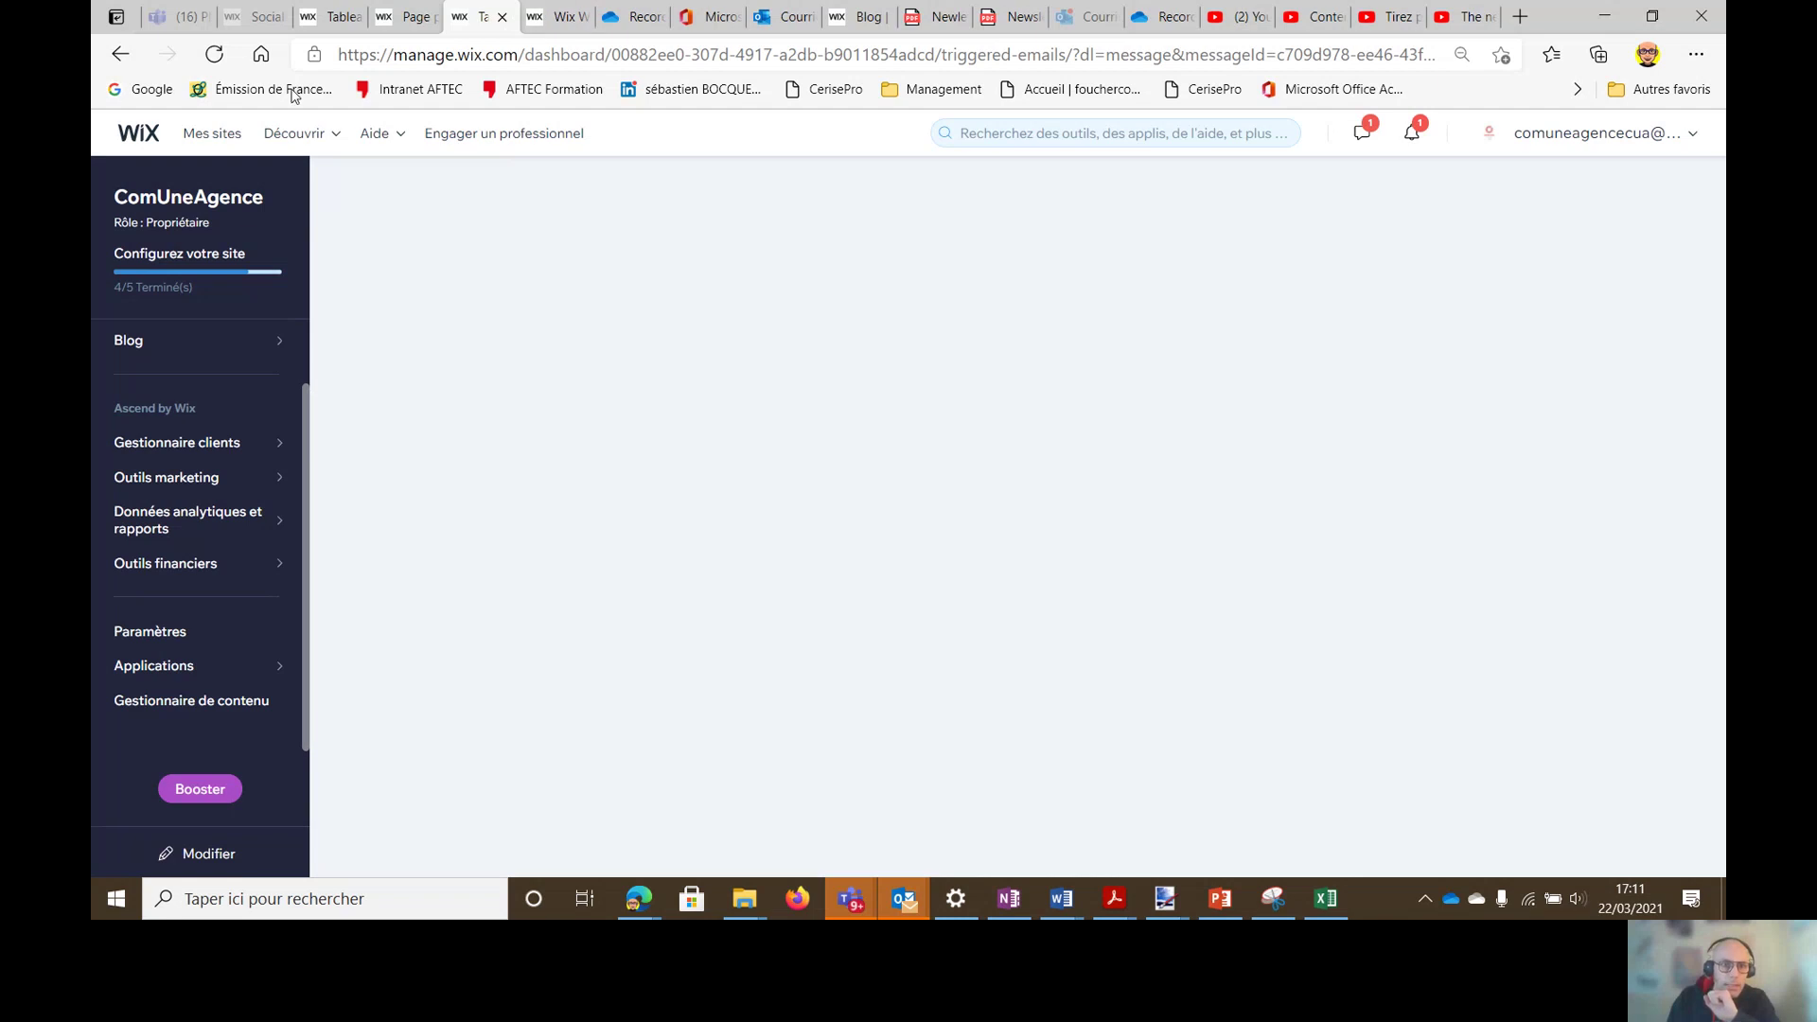
{"action": "left_click", "coordinate": [216, 54]}
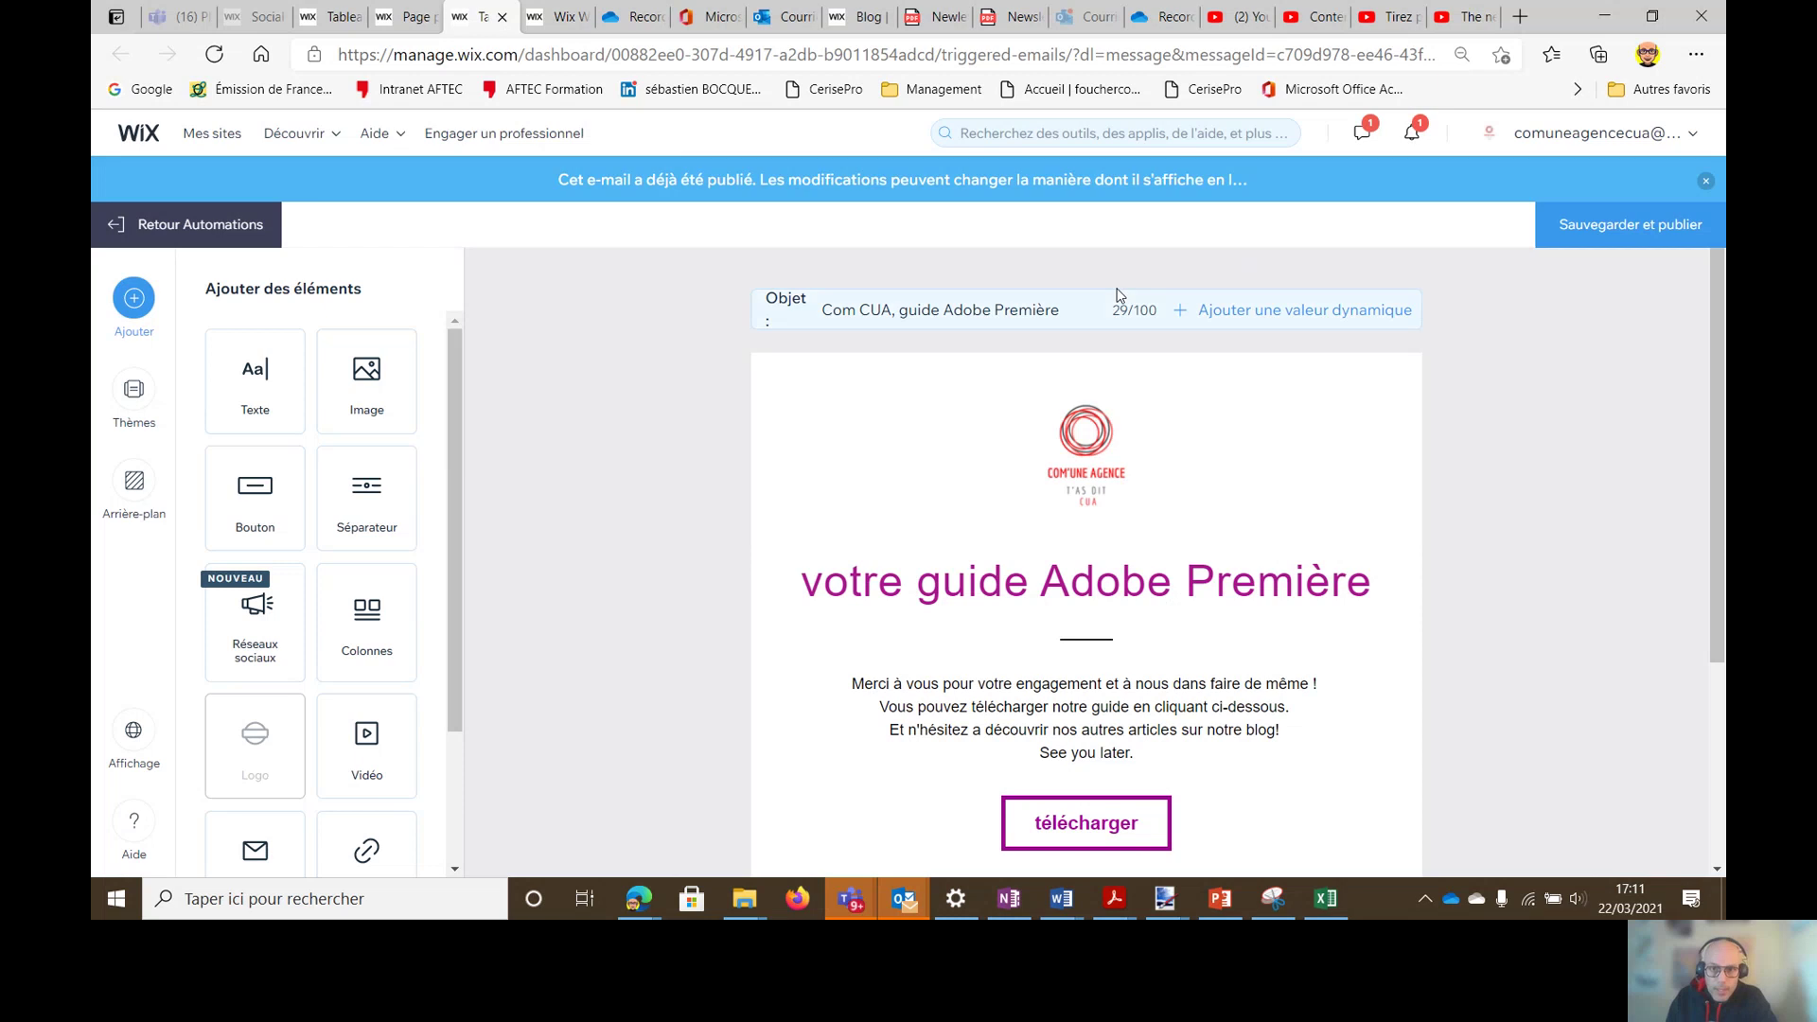
{"action": "scroll", "coordinate": [719, 455], "scroll_direction": "down", "scroll_amount": 2}
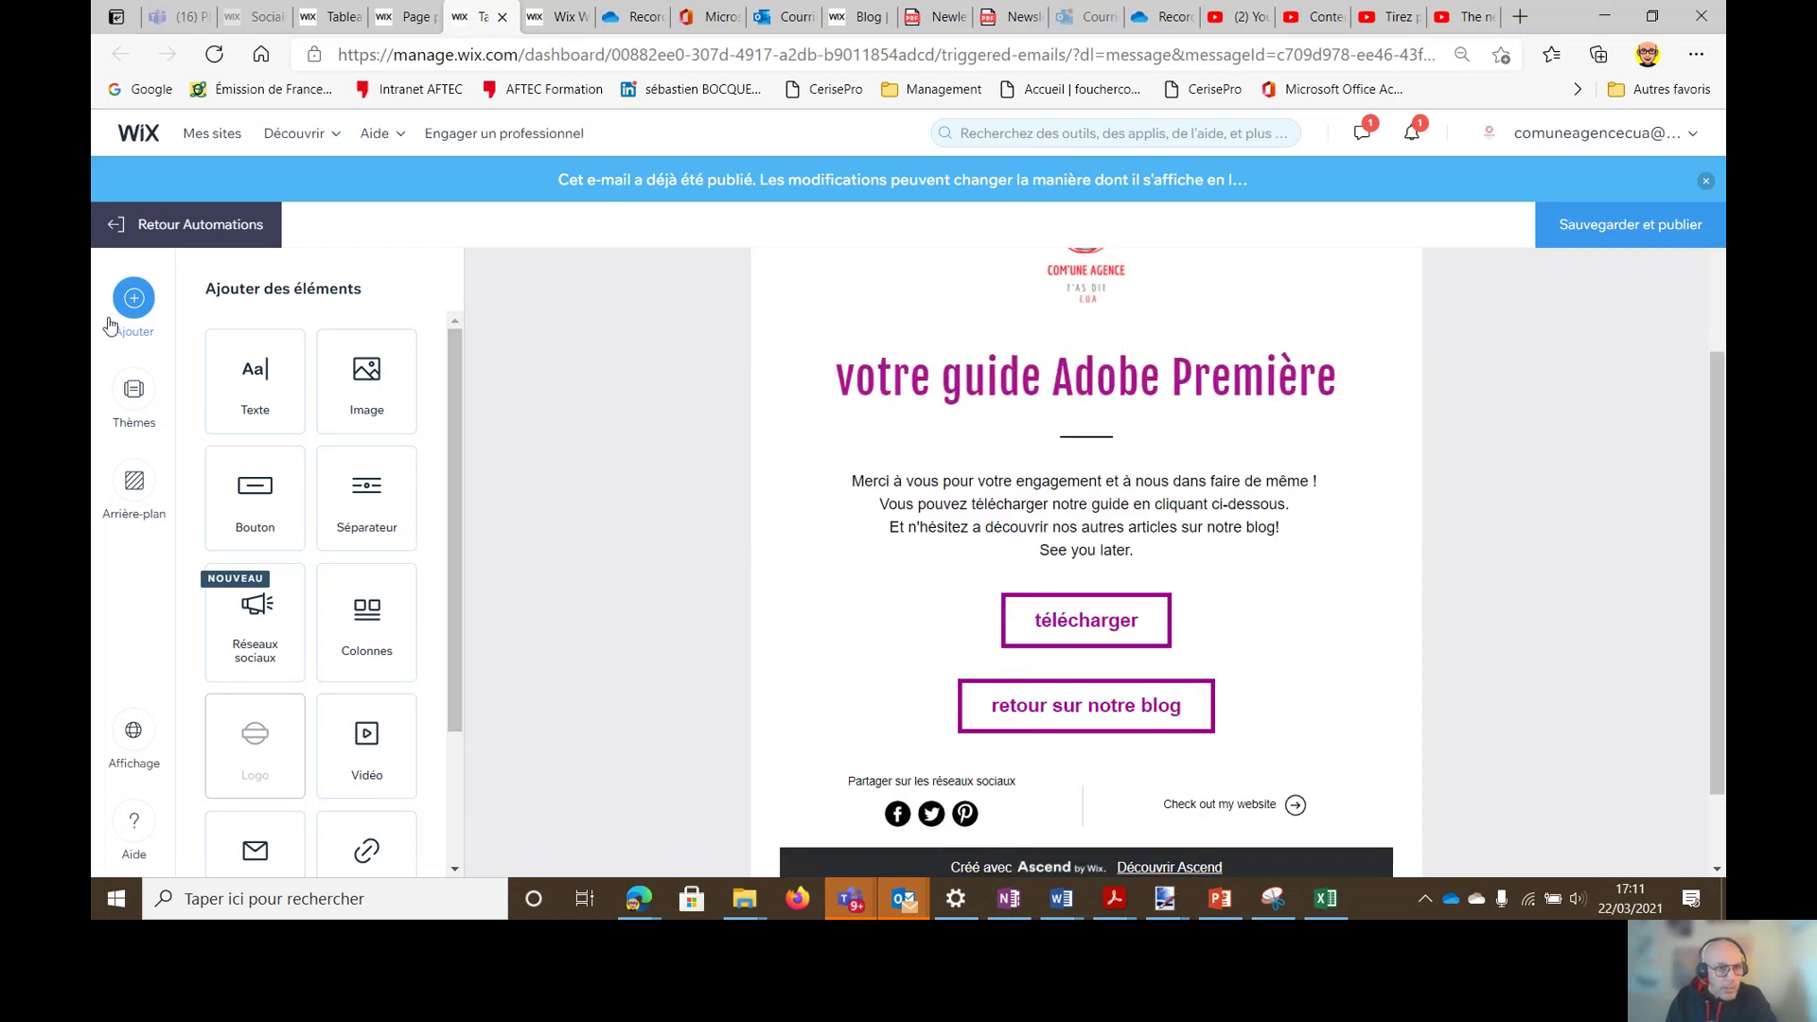
Step: Examine the text settings of the e-mail's title and thank-you paragraph, and return to the list of elements that can be added
{"action": "scroll", "coordinate": [1266, 527], "scroll_direction": "down", "scroll_amount": 1}
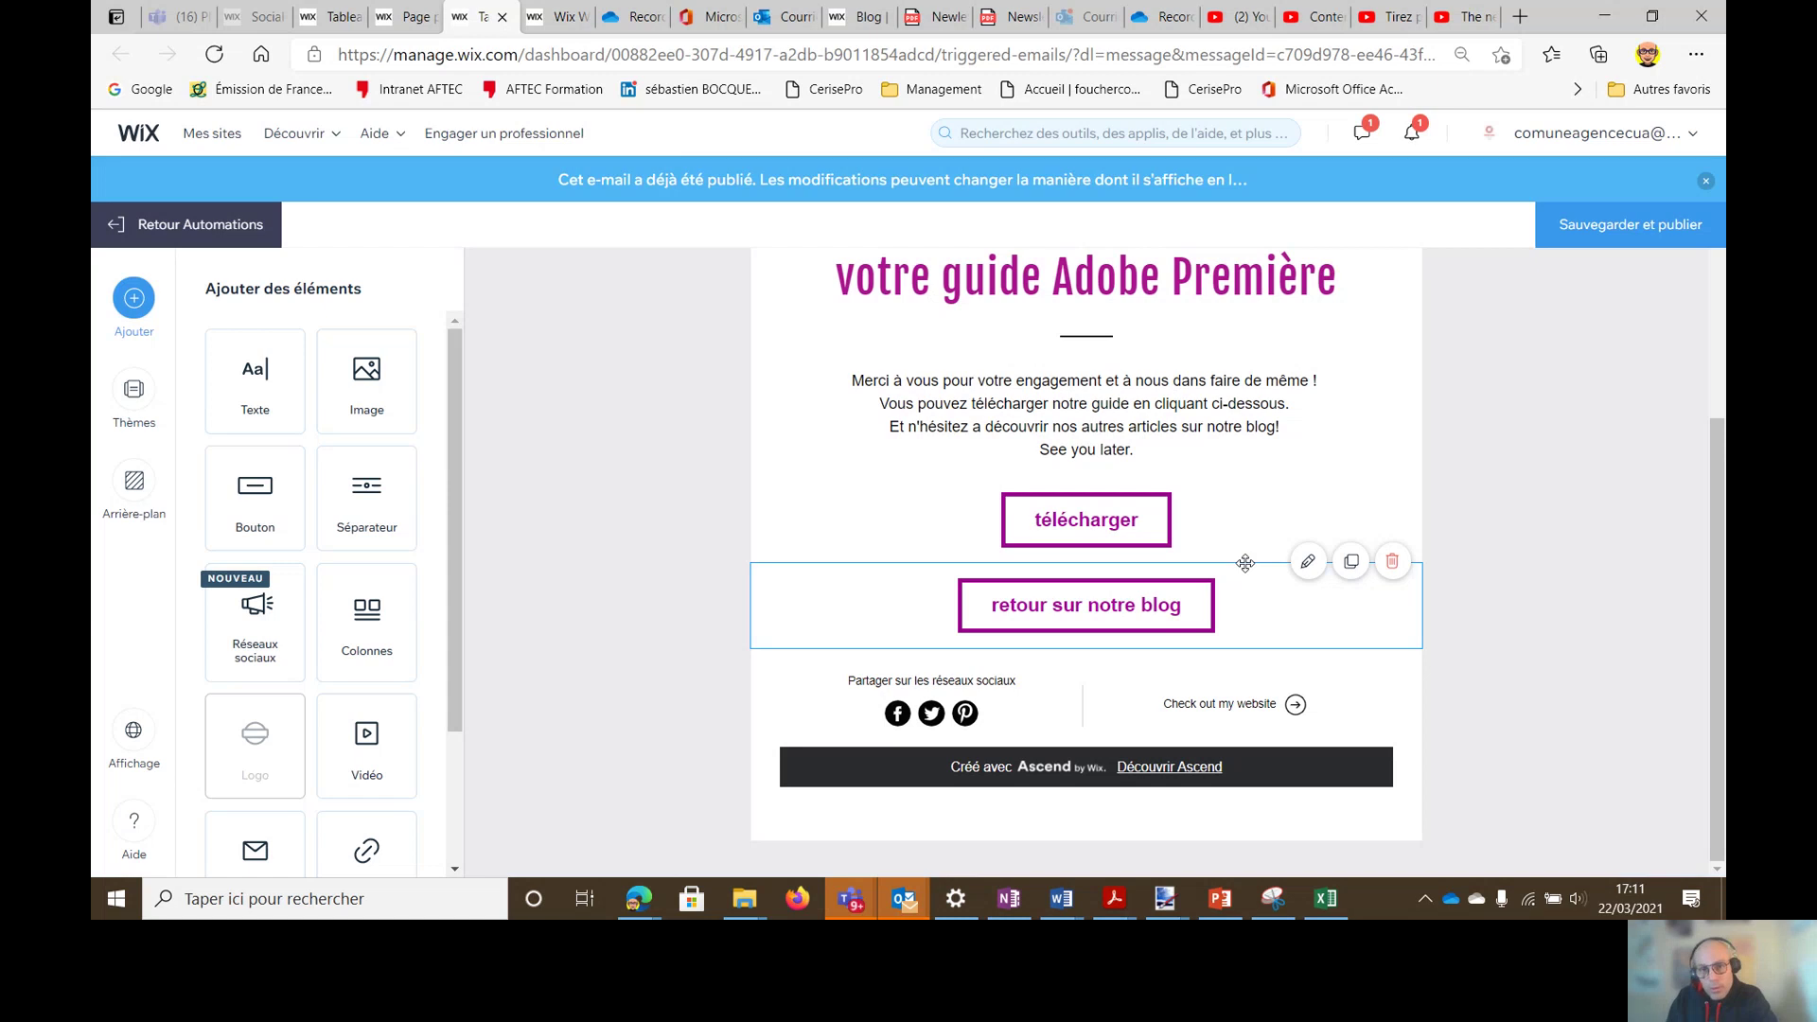
{"action": "left_click", "coordinate": [1084, 299]}
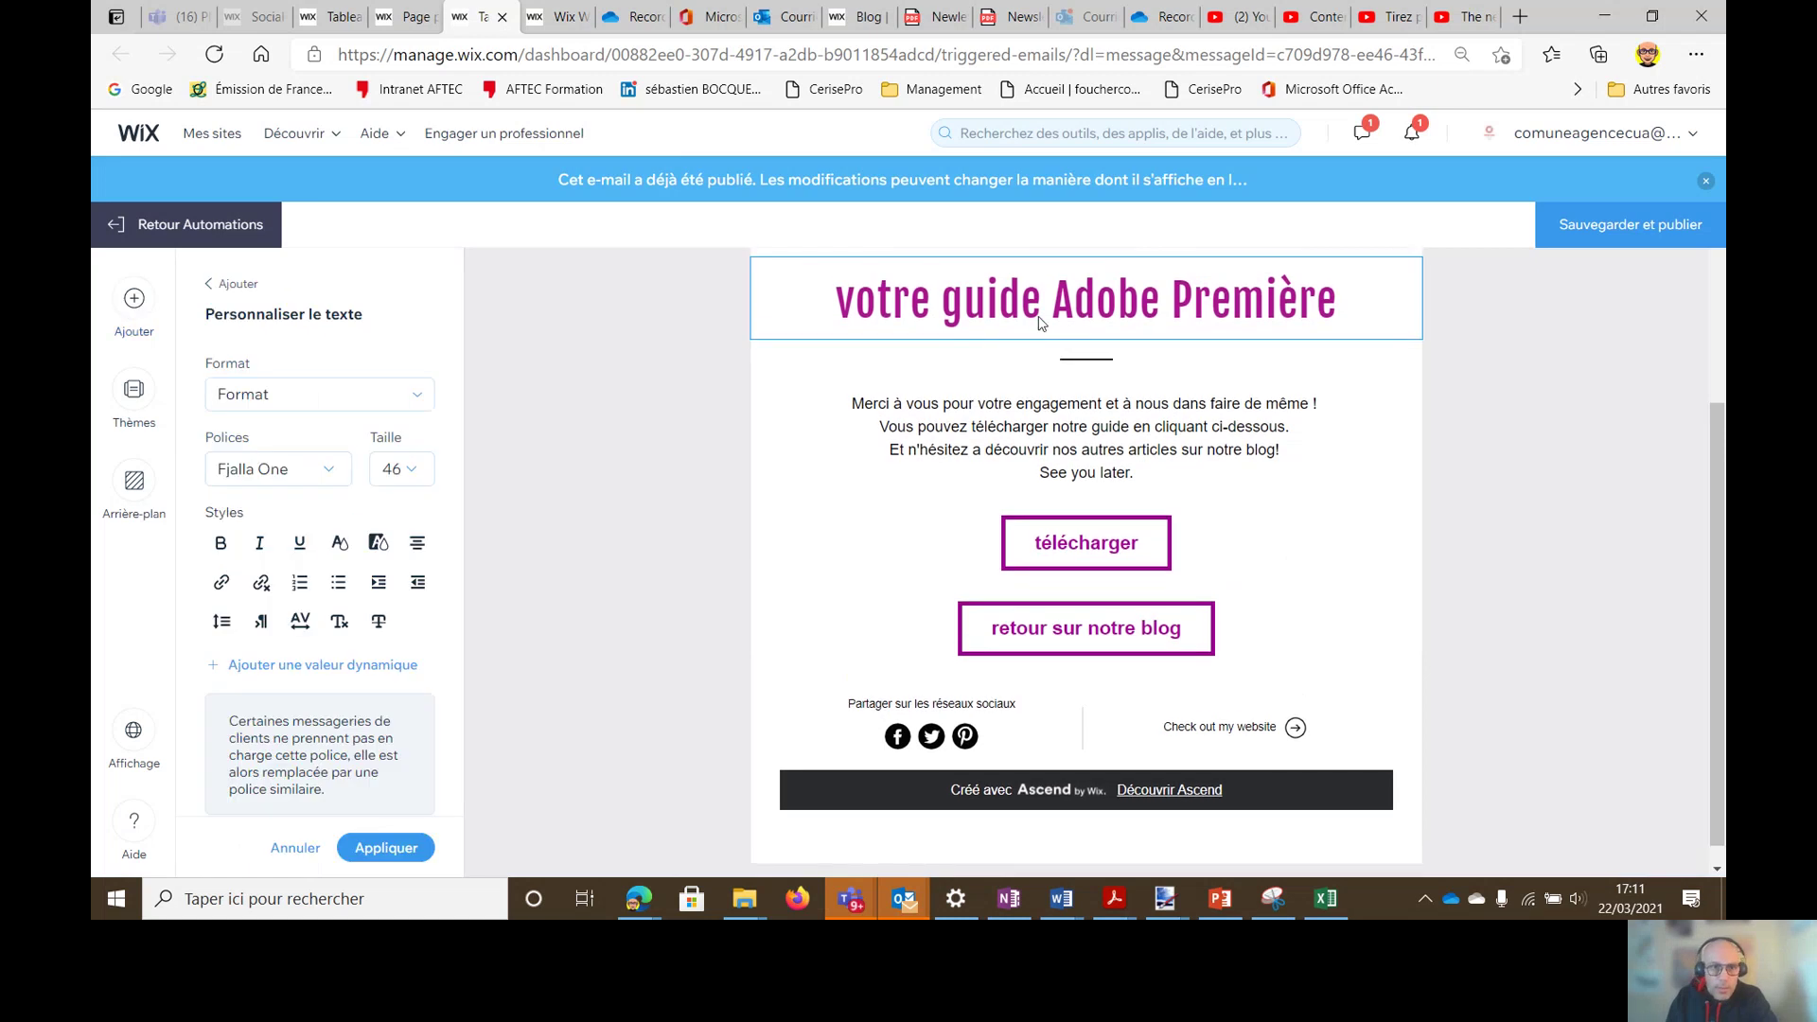
{"action": "left_click", "coordinate": [1020, 396]}
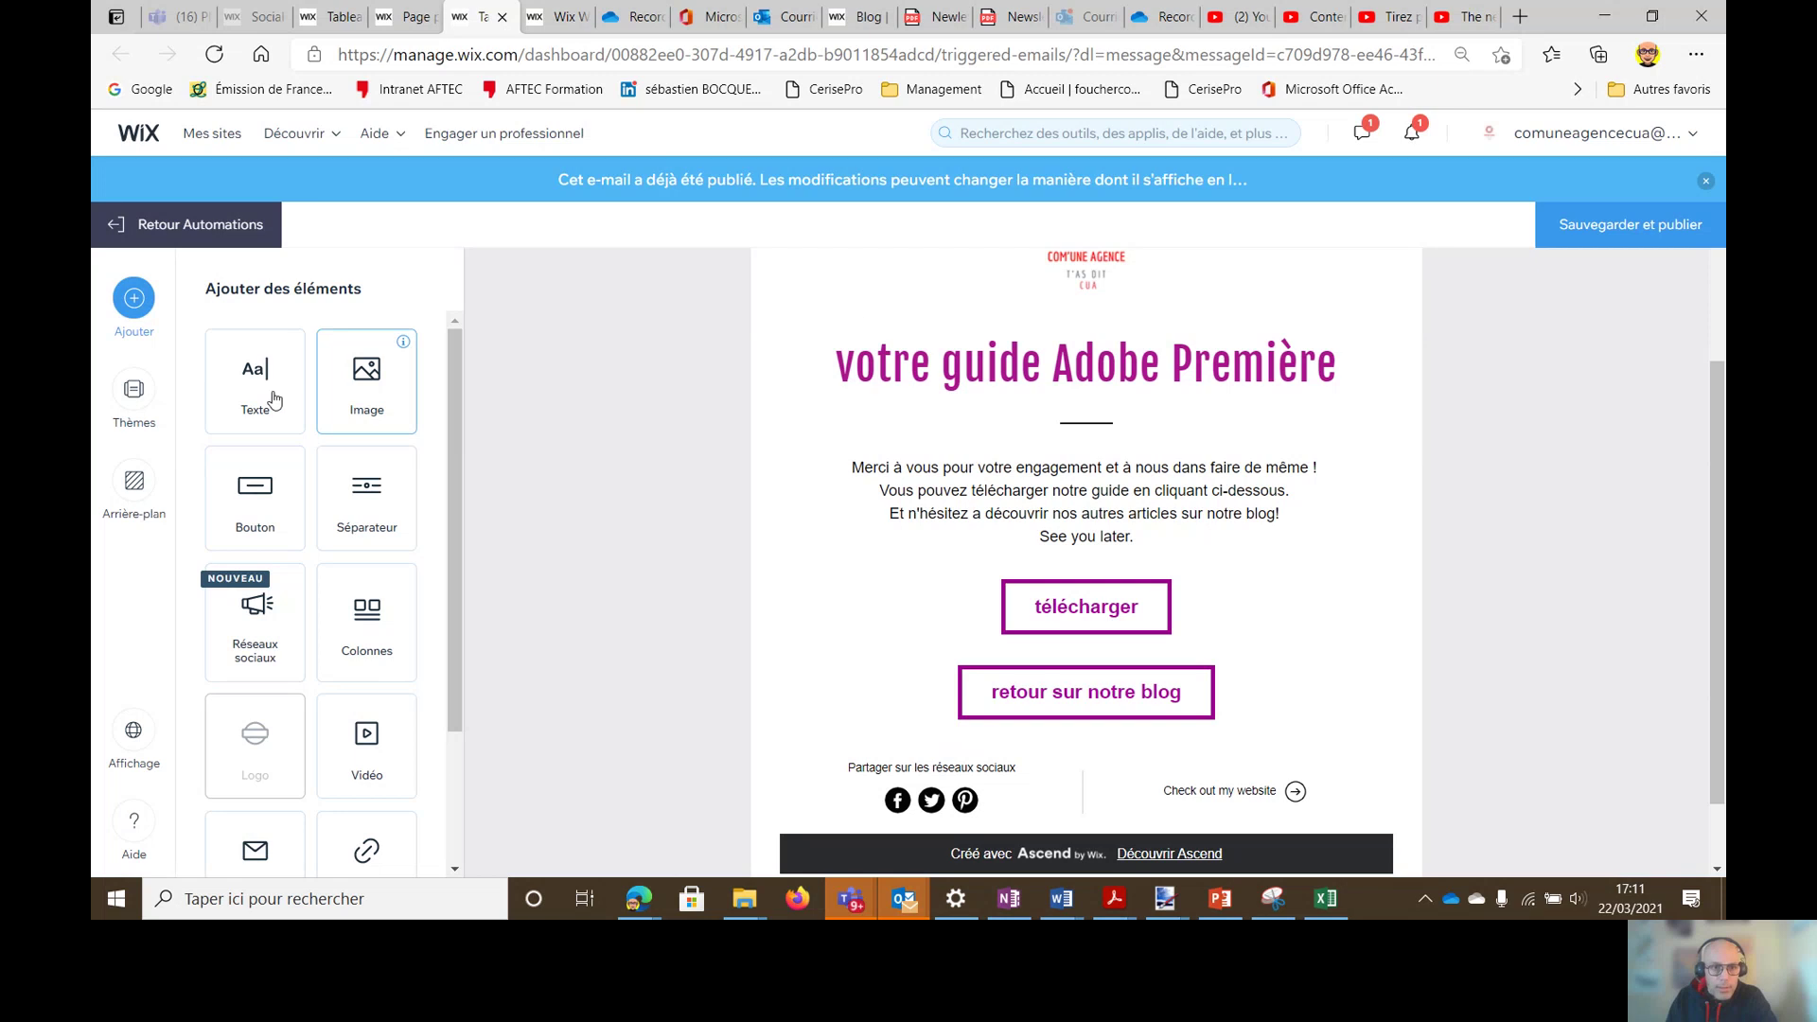
{"action": "left_click", "coordinate": [1062, 497]}
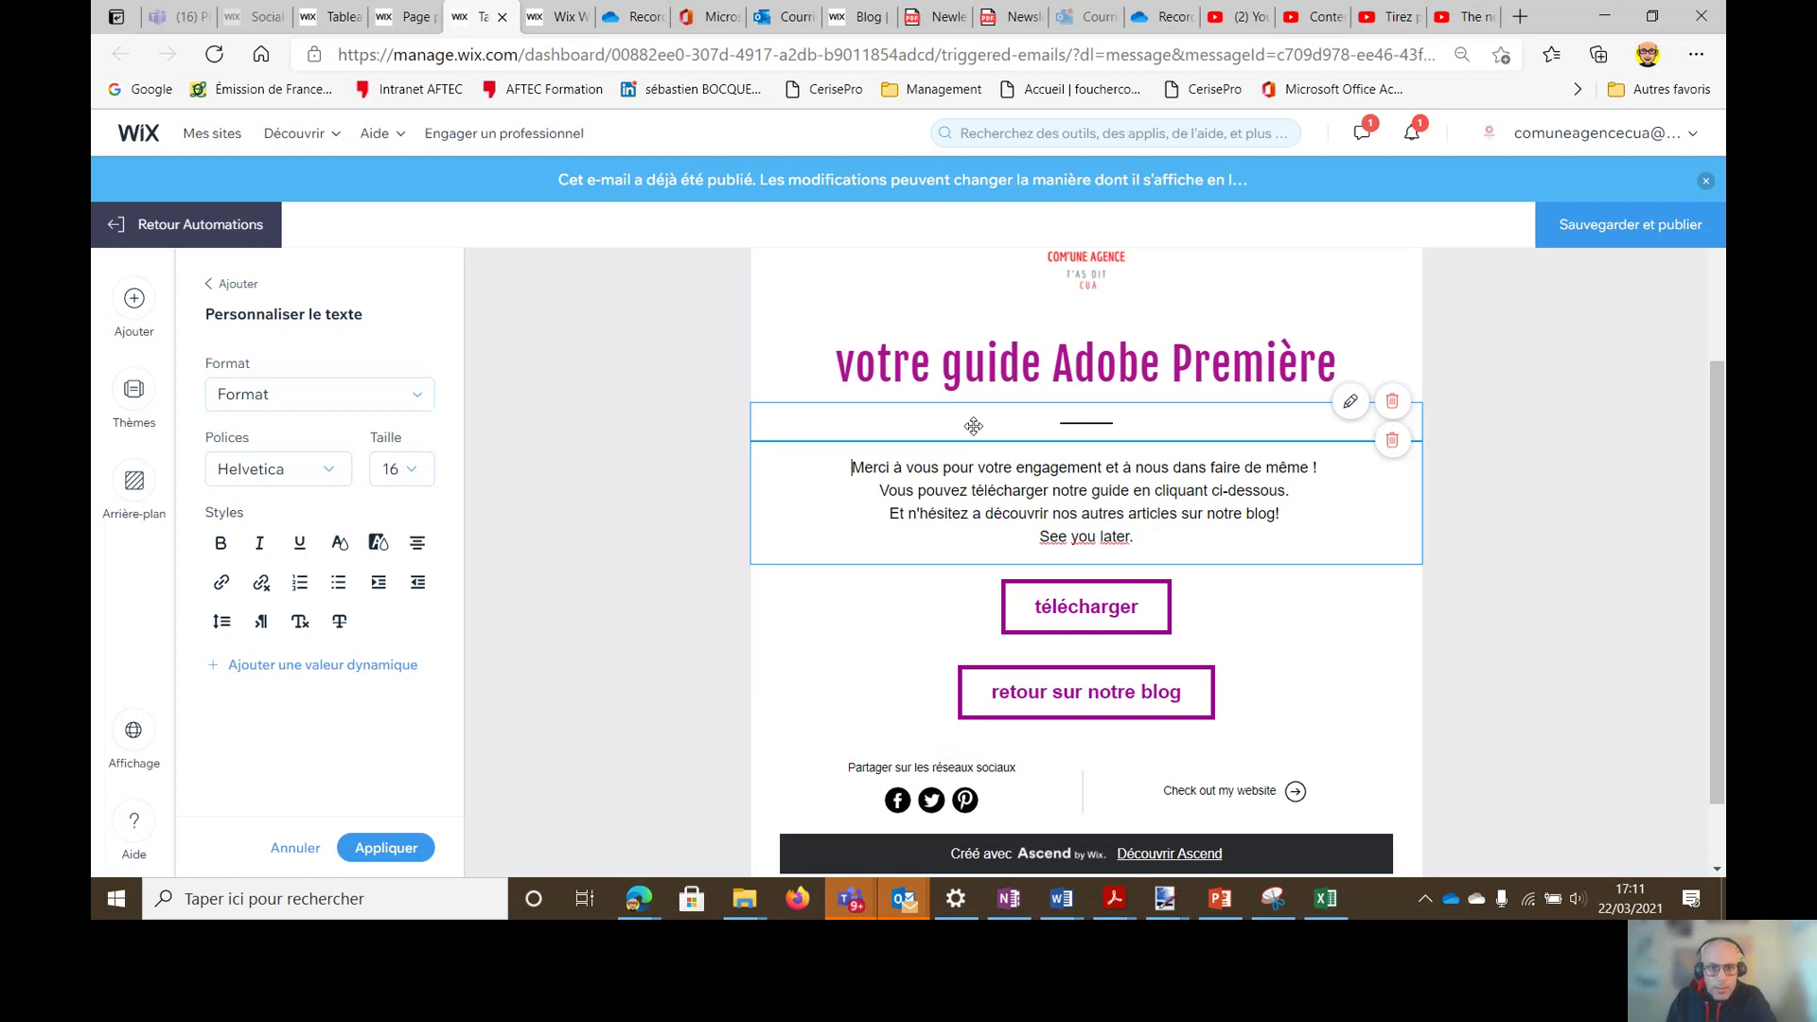
{"action": "left_click", "coordinate": [969, 381]}
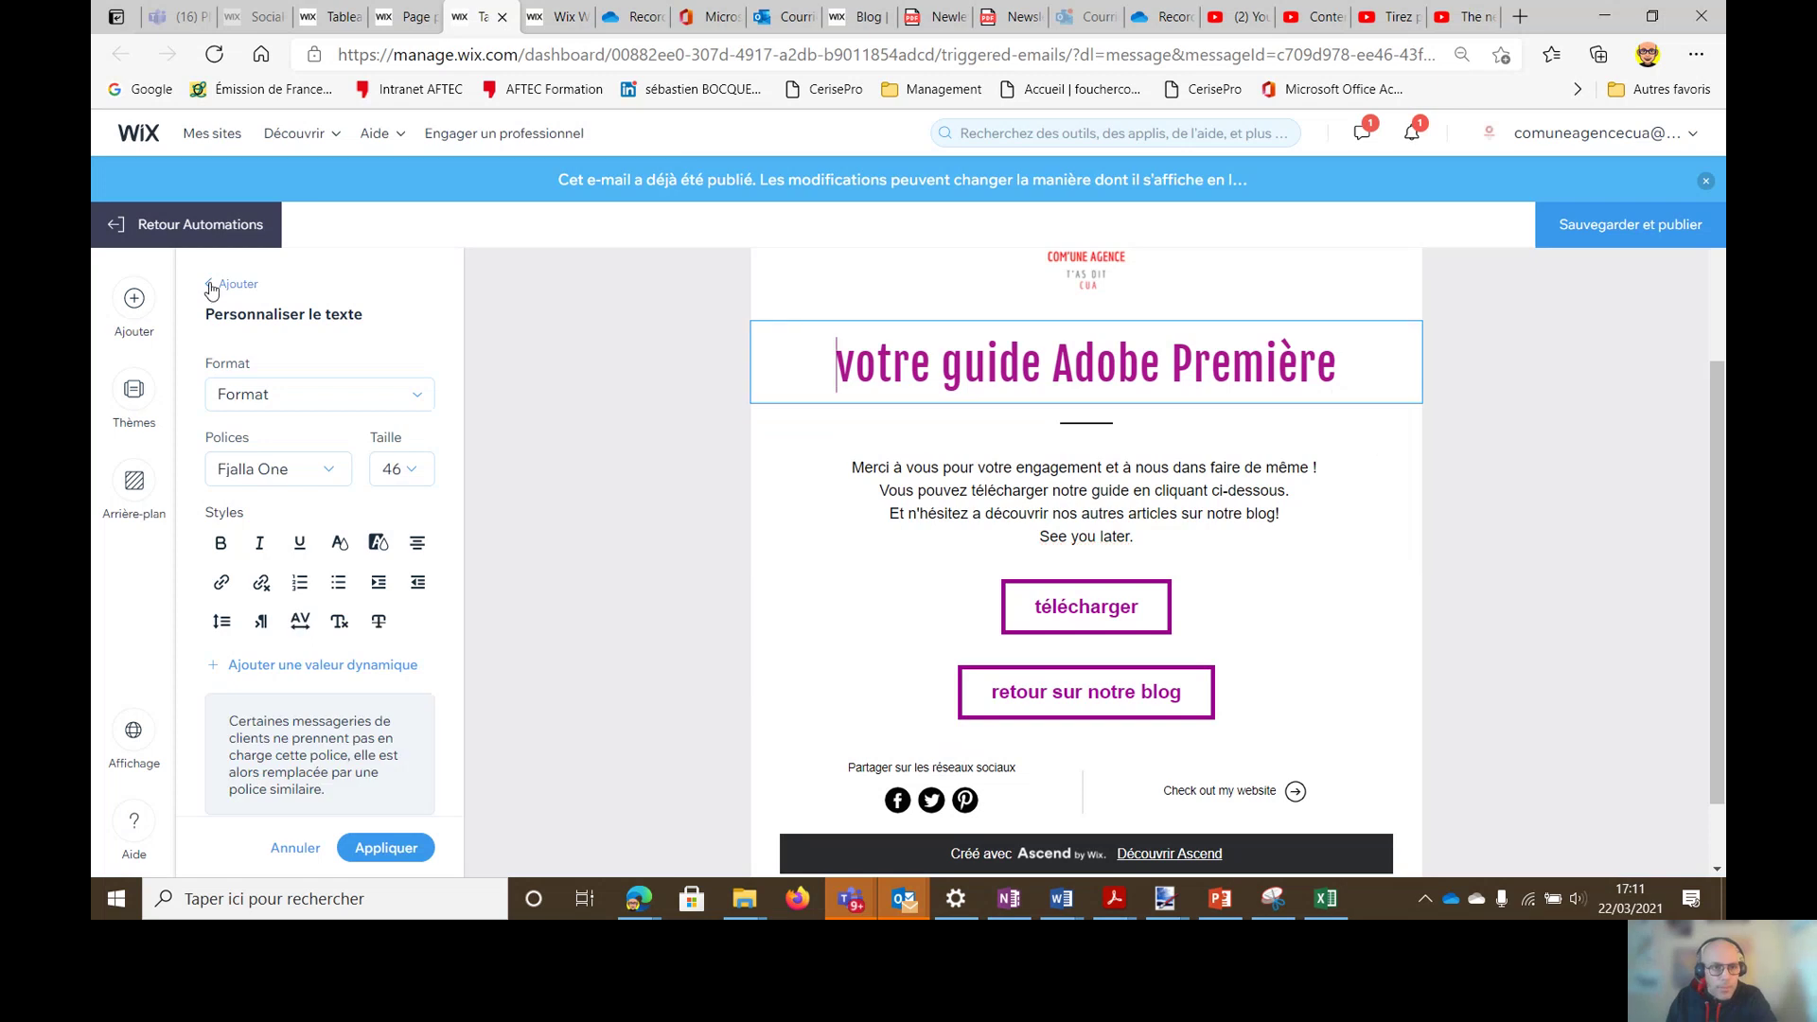
{"action": "left_click", "coordinate": [212, 285]}
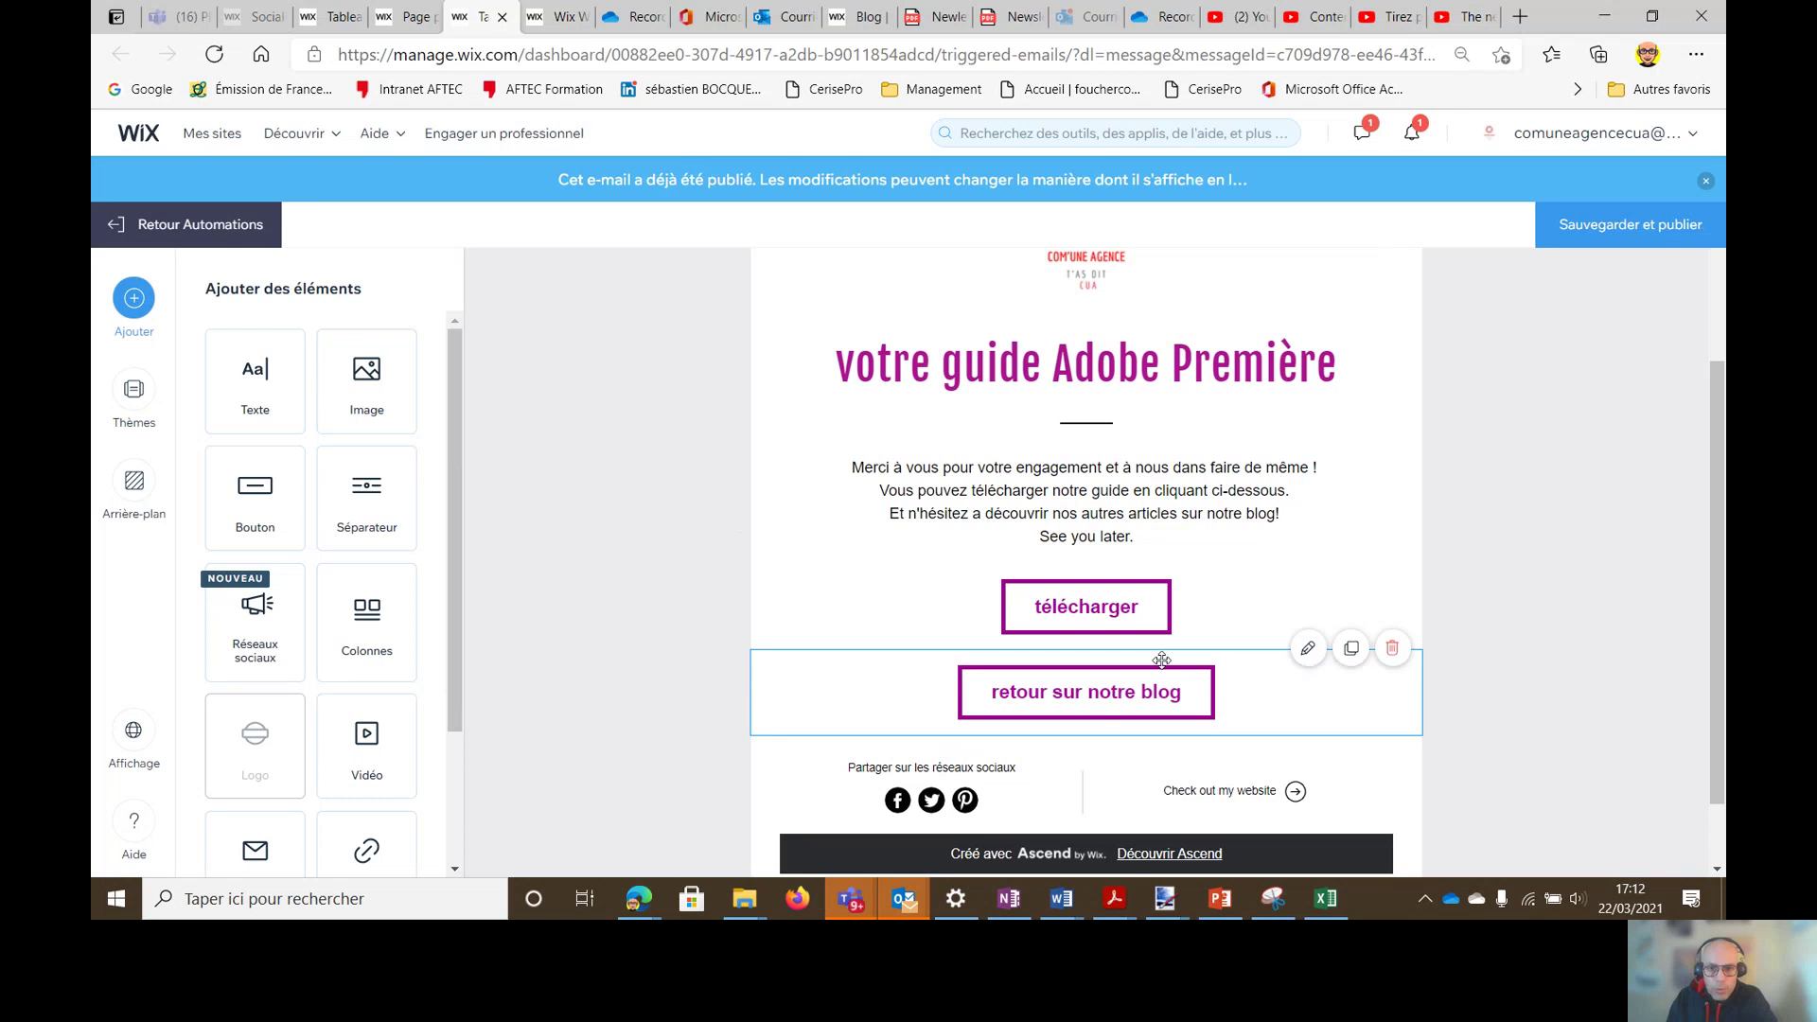
Step: Open the "télécharger" button's settings, browse the site files for its linked document, and close the file chooser without changing the file
{"action": "left_click", "coordinate": [1094, 618]}
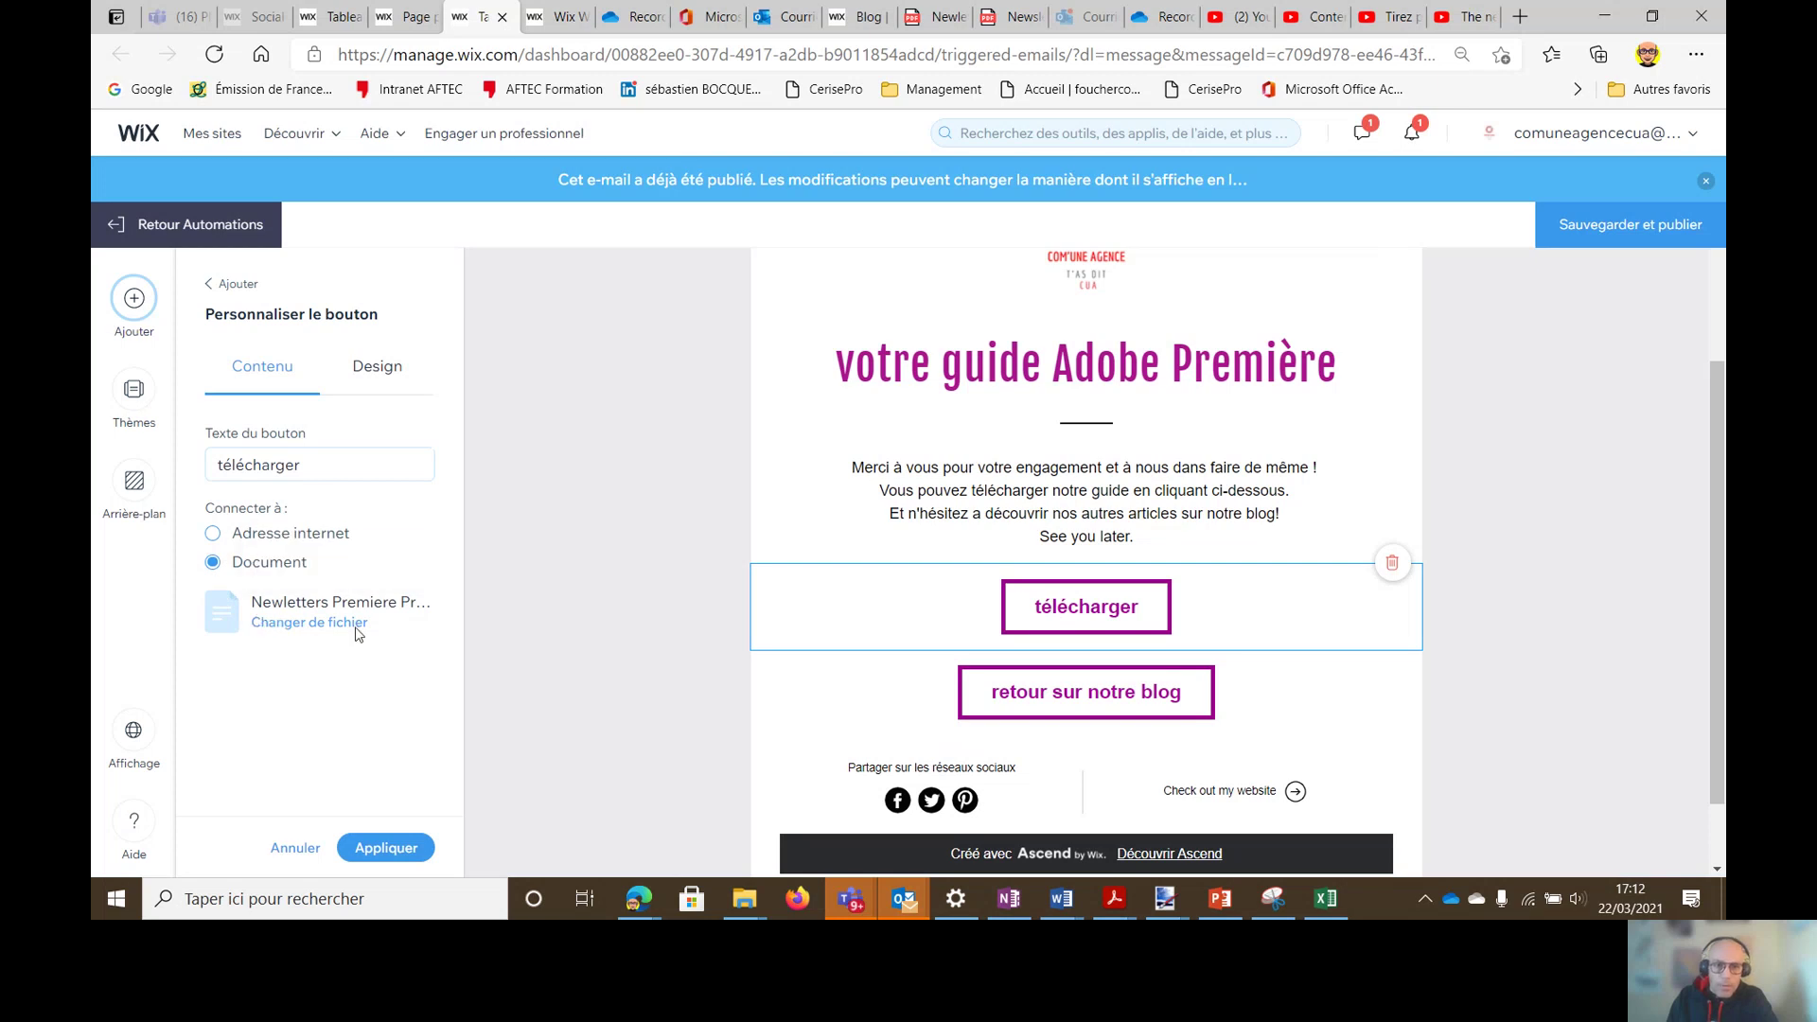
{"action": "left_click", "coordinate": [281, 625]}
{"action": "left_click", "coordinate": [310, 621]}
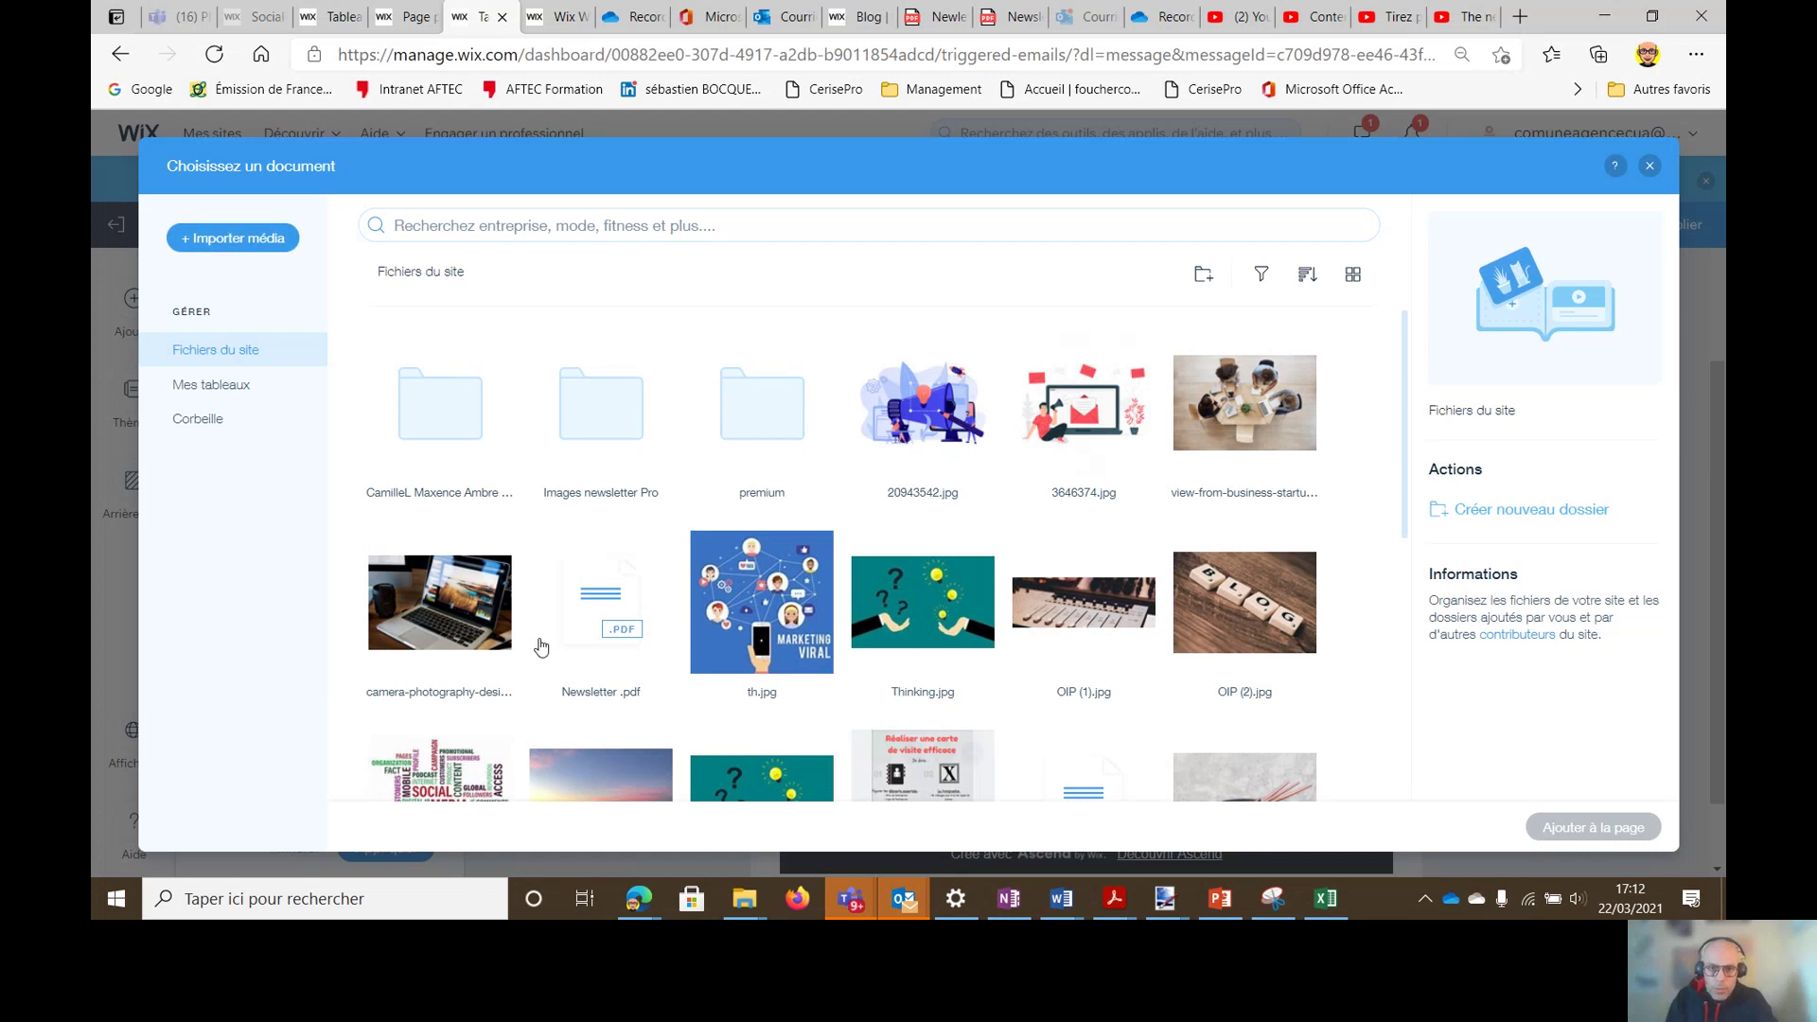
{"action": "scroll", "coordinate": [800, 579], "scroll_direction": "down", "scroll_amount": 2}
{"action": "scroll", "coordinate": [746, 579], "scroll_direction": "up", "scroll_amount": 2}
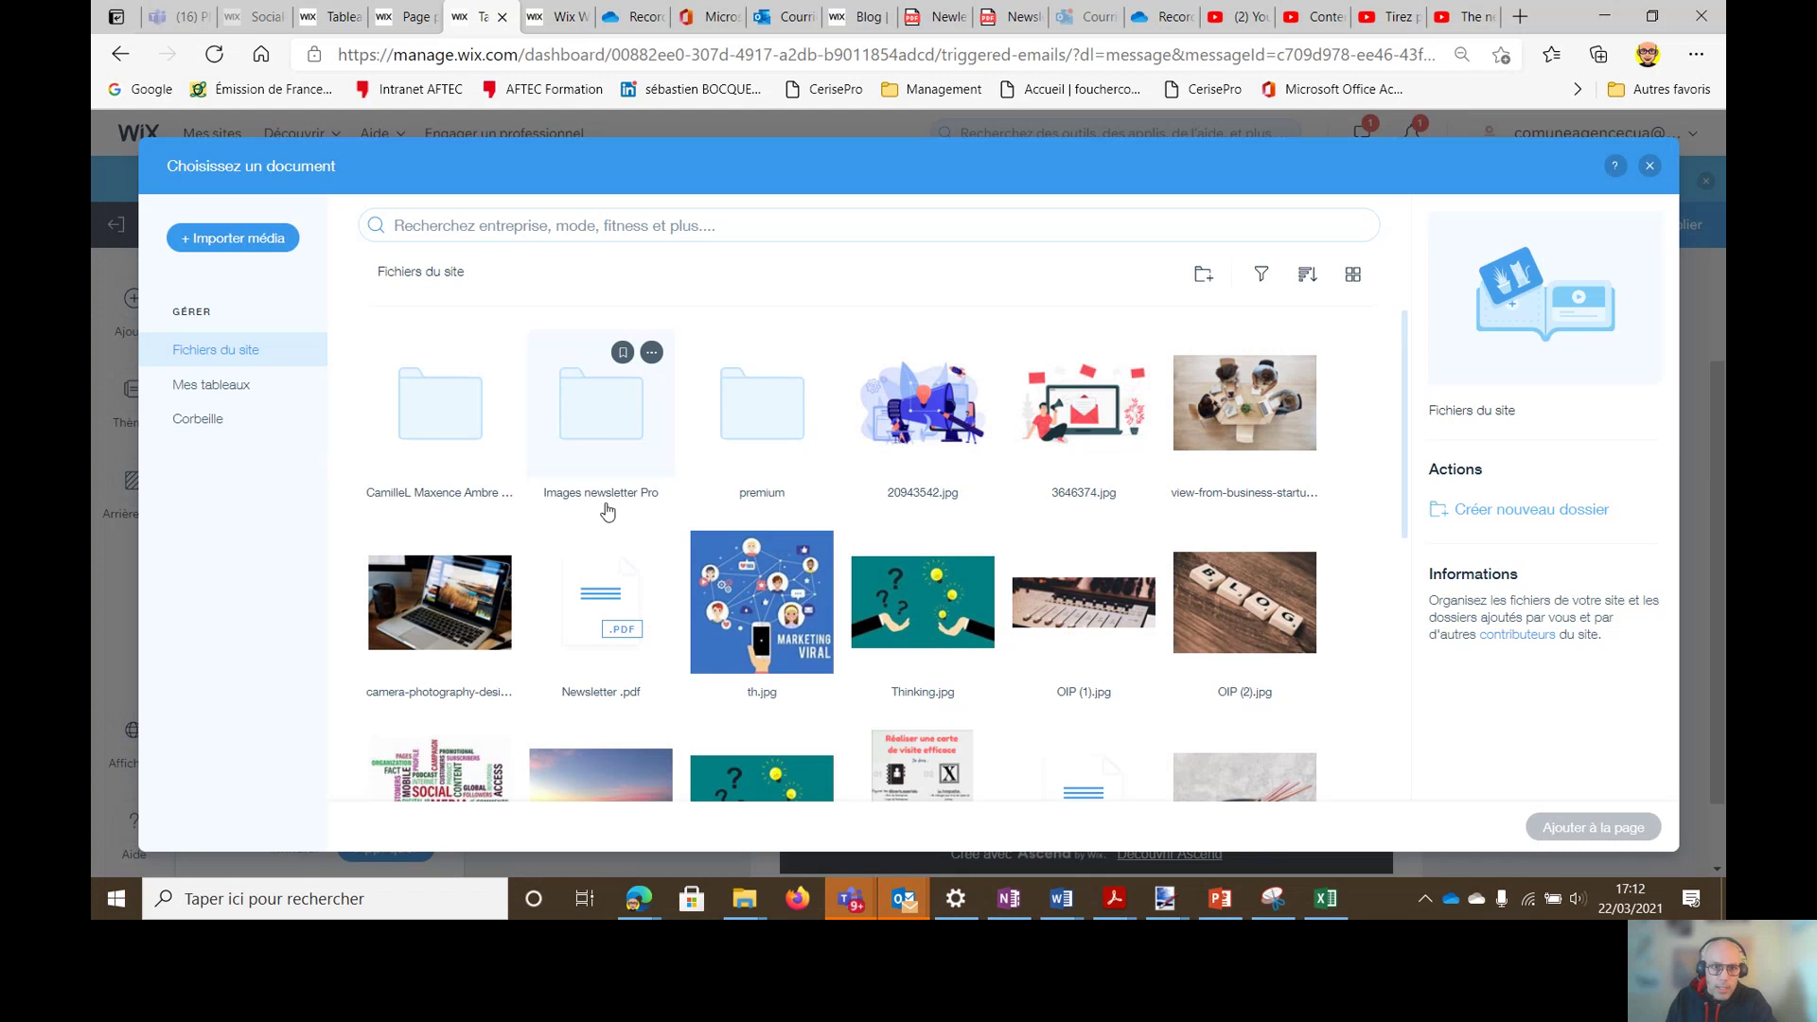
{"action": "left_click", "coordinate": [609, 436]}
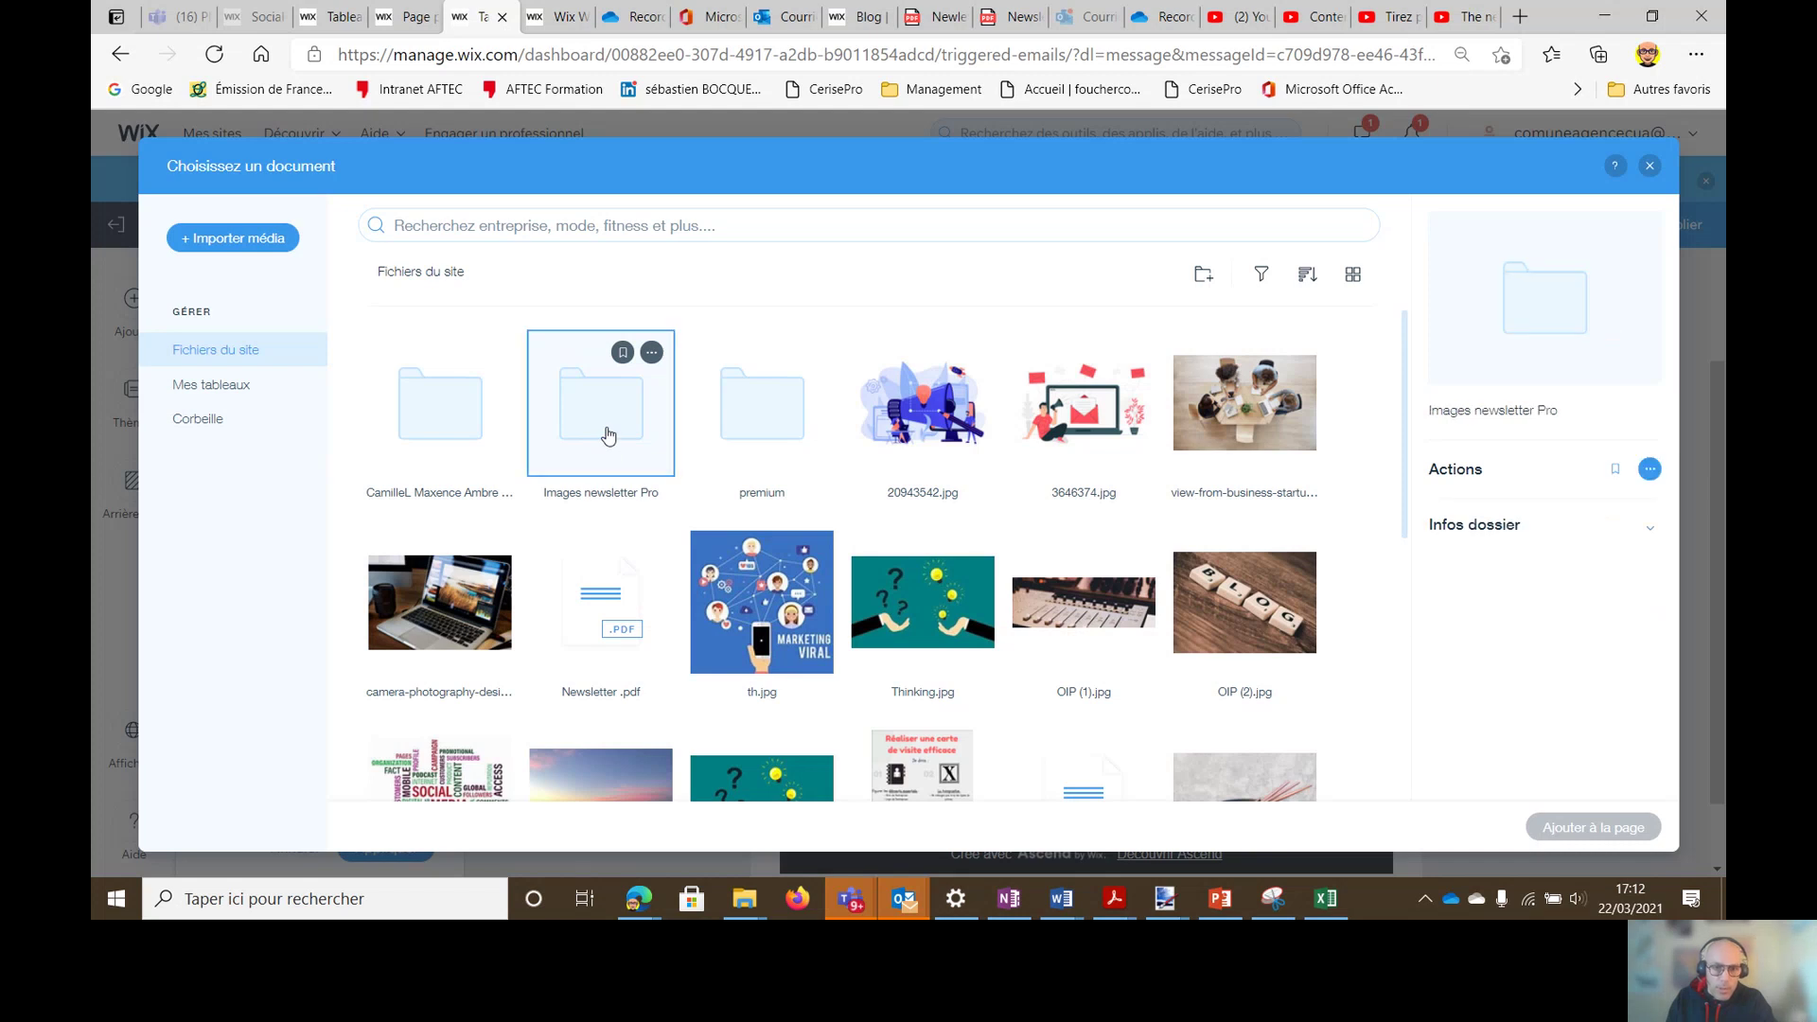
{"action": "left_click", "coordinate": [781, 449]}
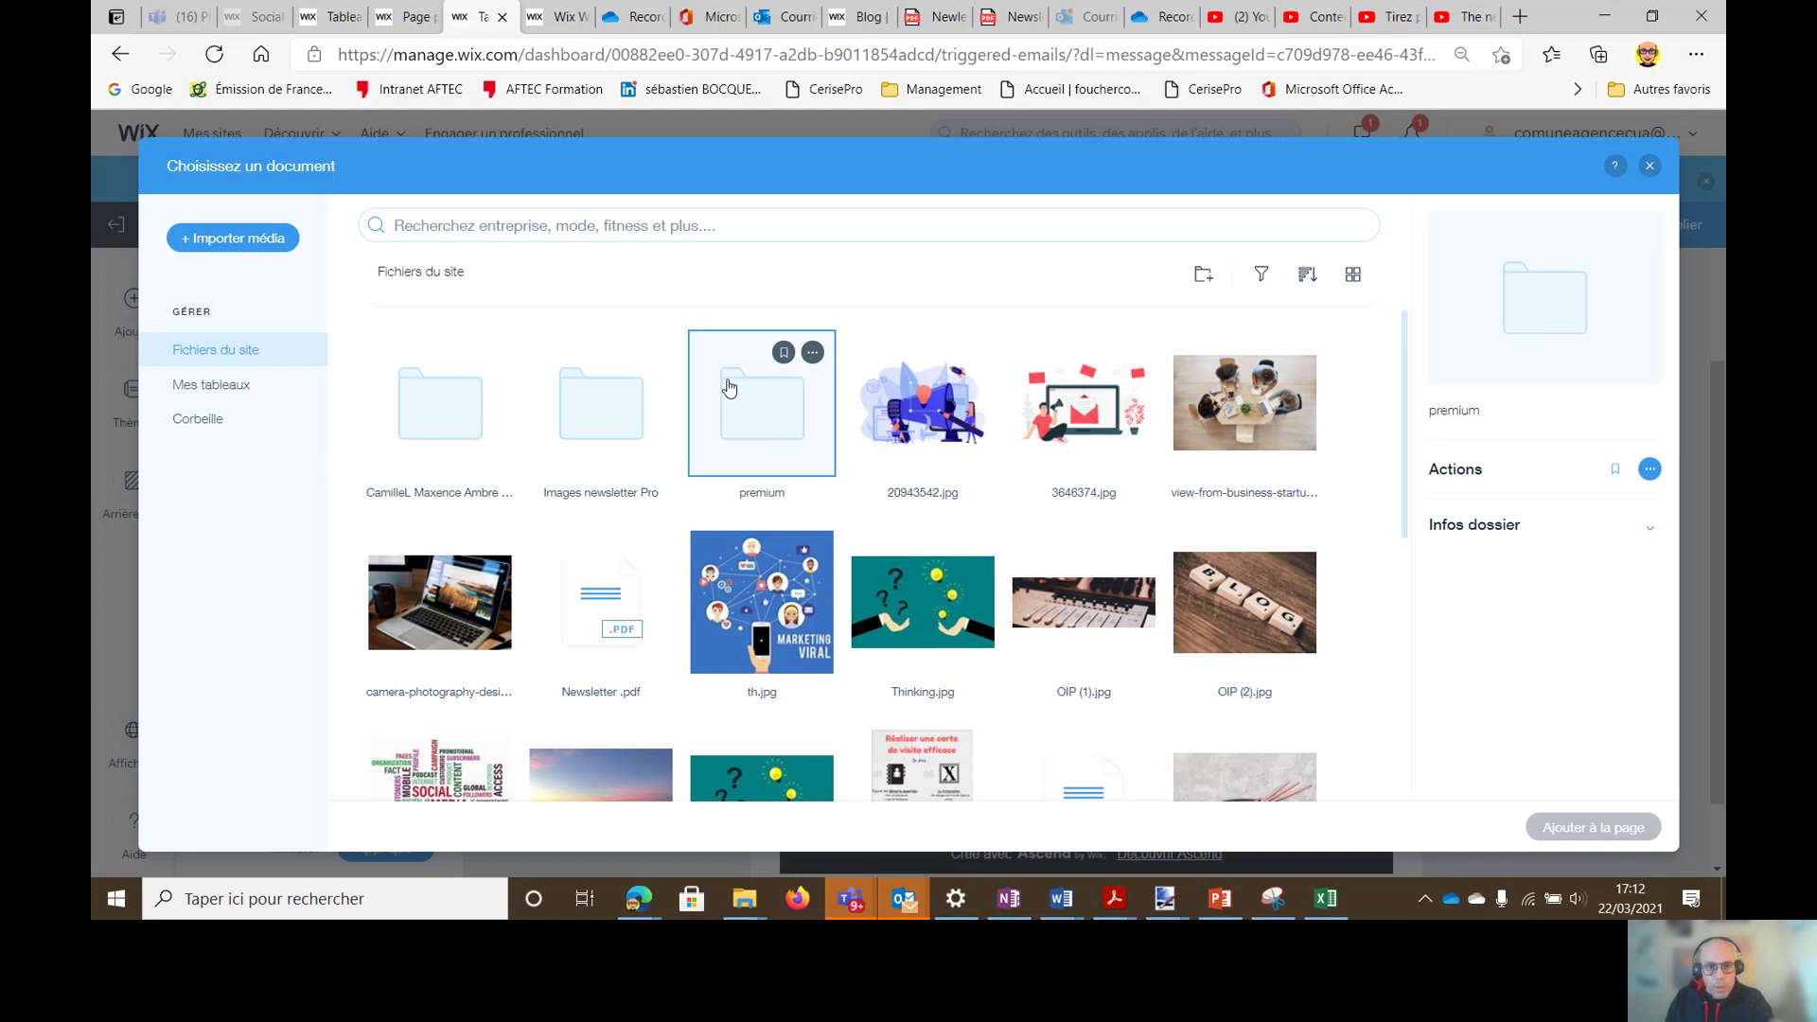
{"action": "left_click", "coordinate": [1650, 170]}
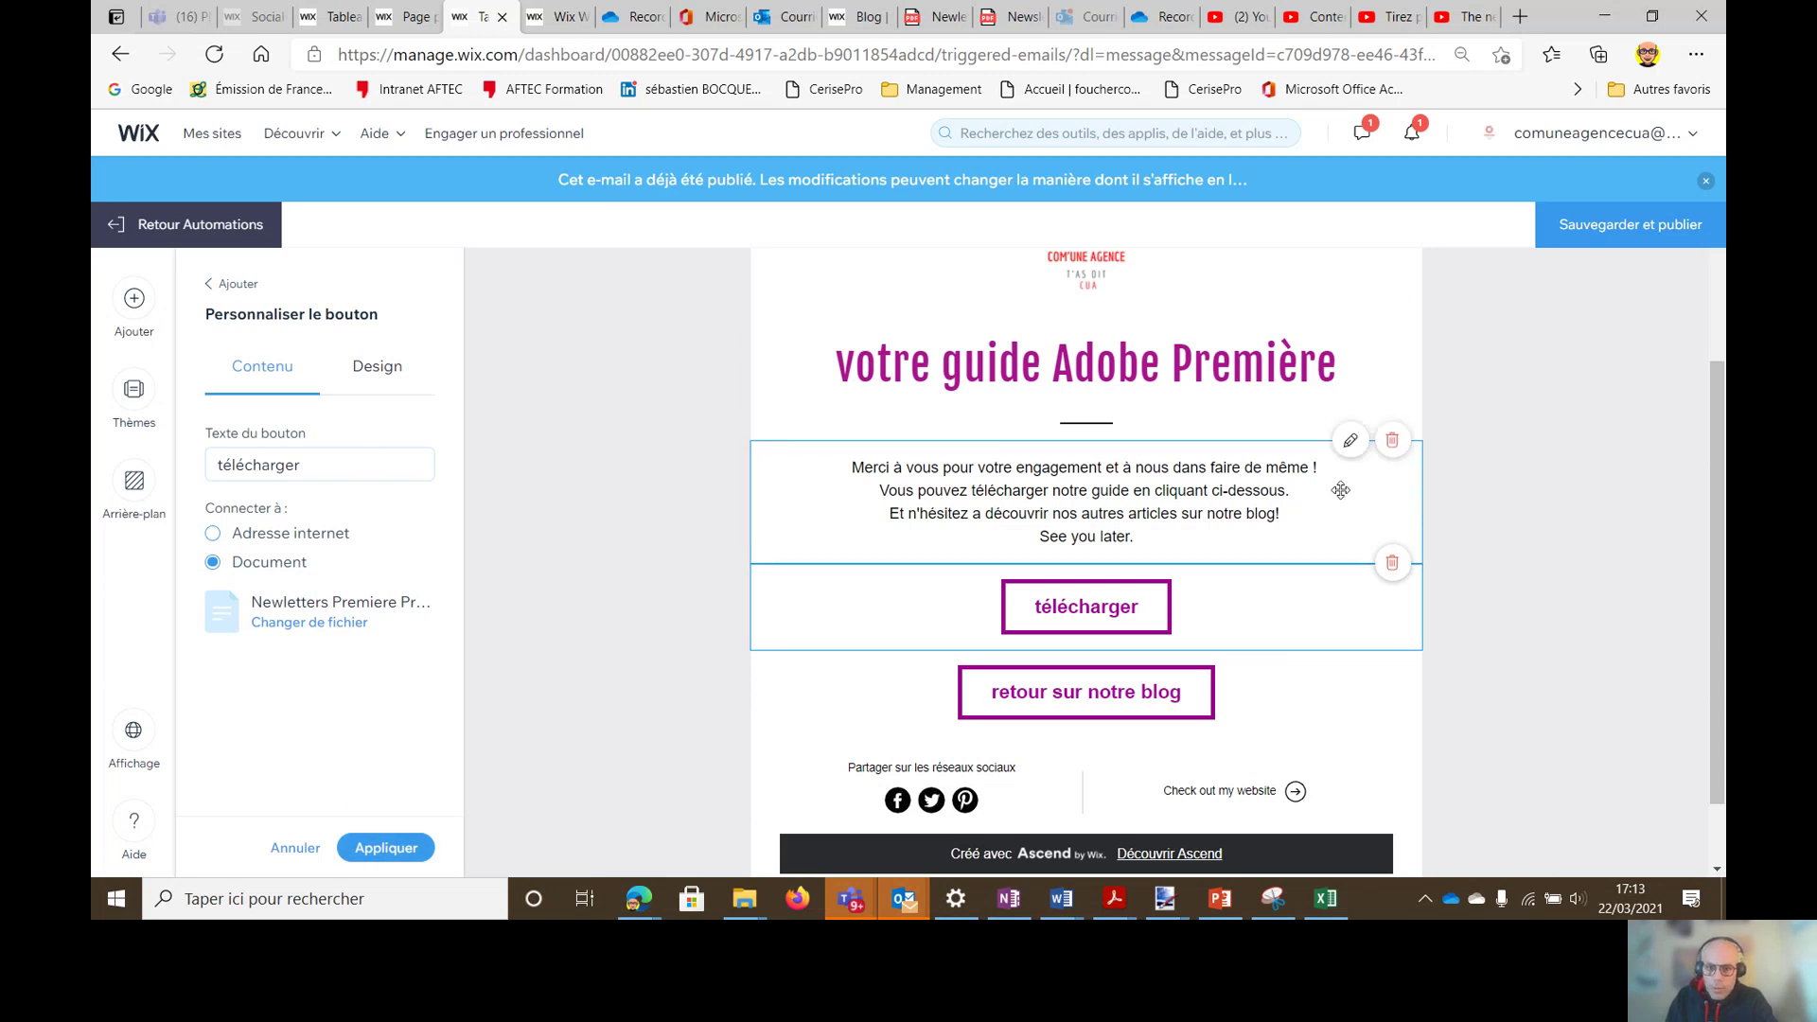
Step: Review the e-mail's footer and background options, and leave the template editor without saving
{"action": "scroll", "coordinate": [1236, 674], "scroll_direction": "down", "scroll_amount": 1}
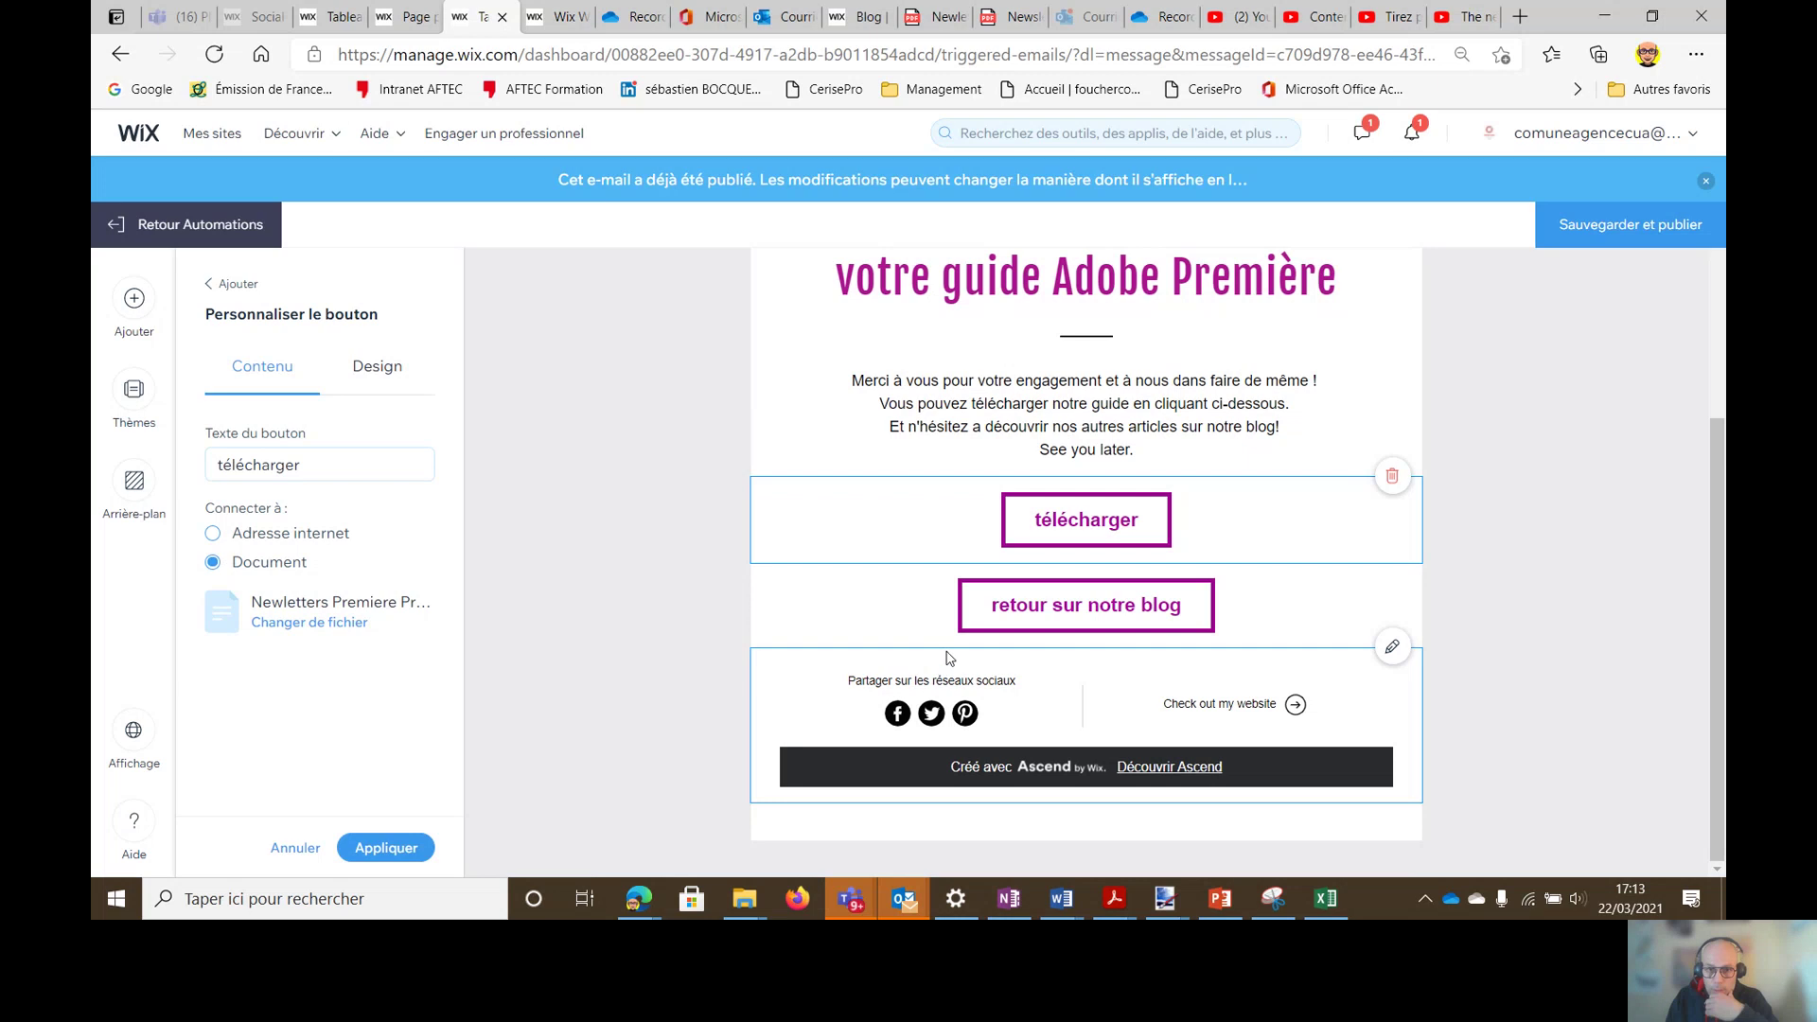
{"action": "left_click", "coordinate": [914, 757]}
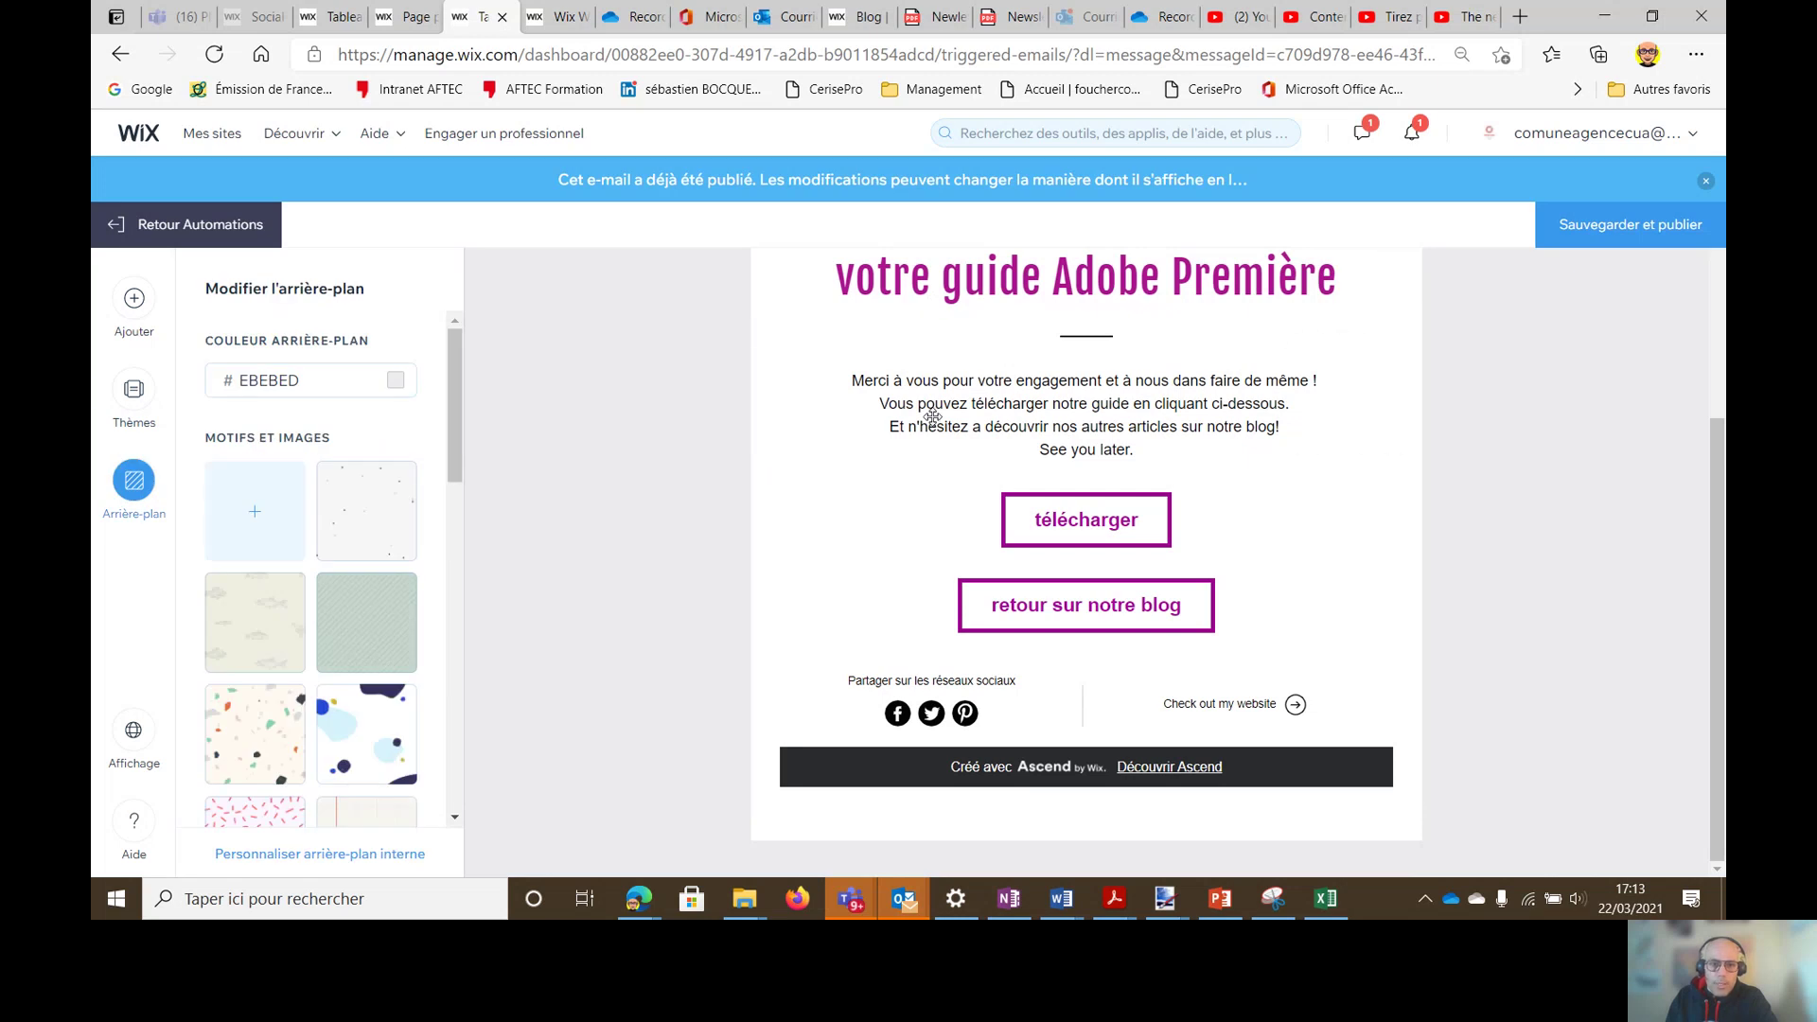
{"action": "scroll", "coordinate": [1168, 442], "scroll_direction": "up", "scroll_amount": 3}
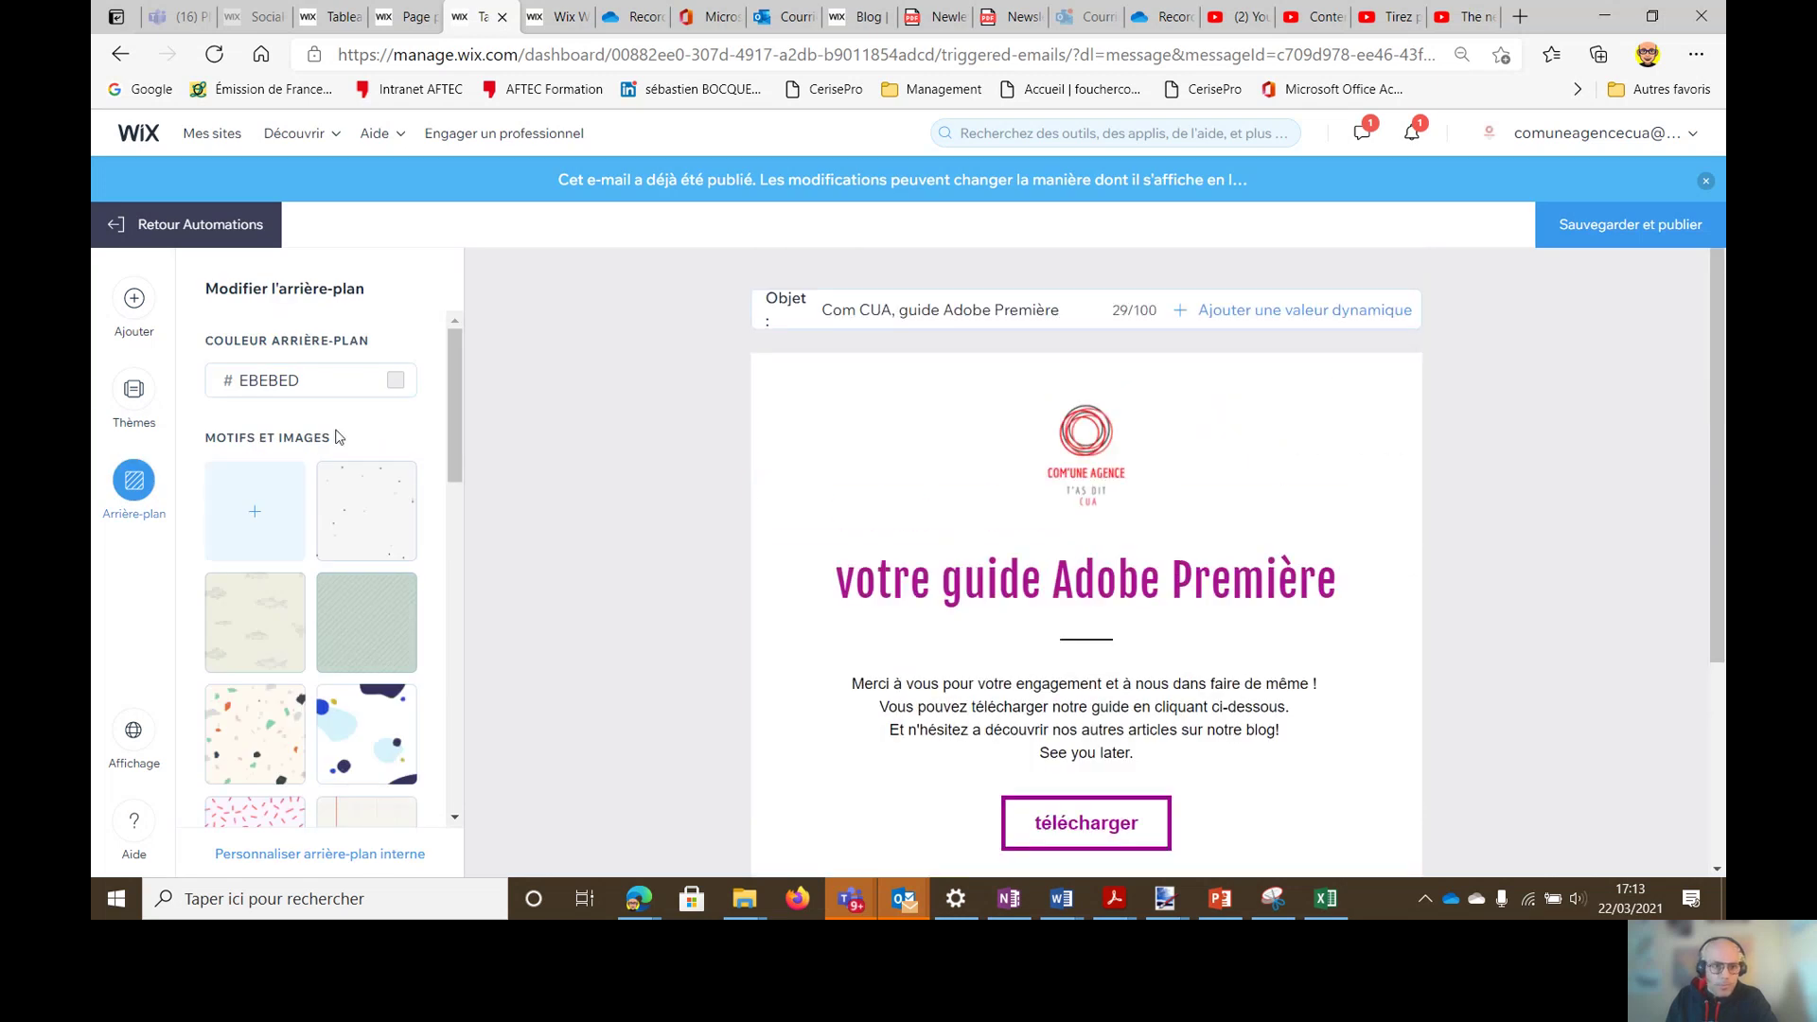
{"action": "scroll", "coordinate": [339, 445], "scroll_direction": "down", "scroll_amount": 5}
{"action": "scroll", "coordinate": [388, 512], "scroll_direction": "up", "scroll_amount": 5}
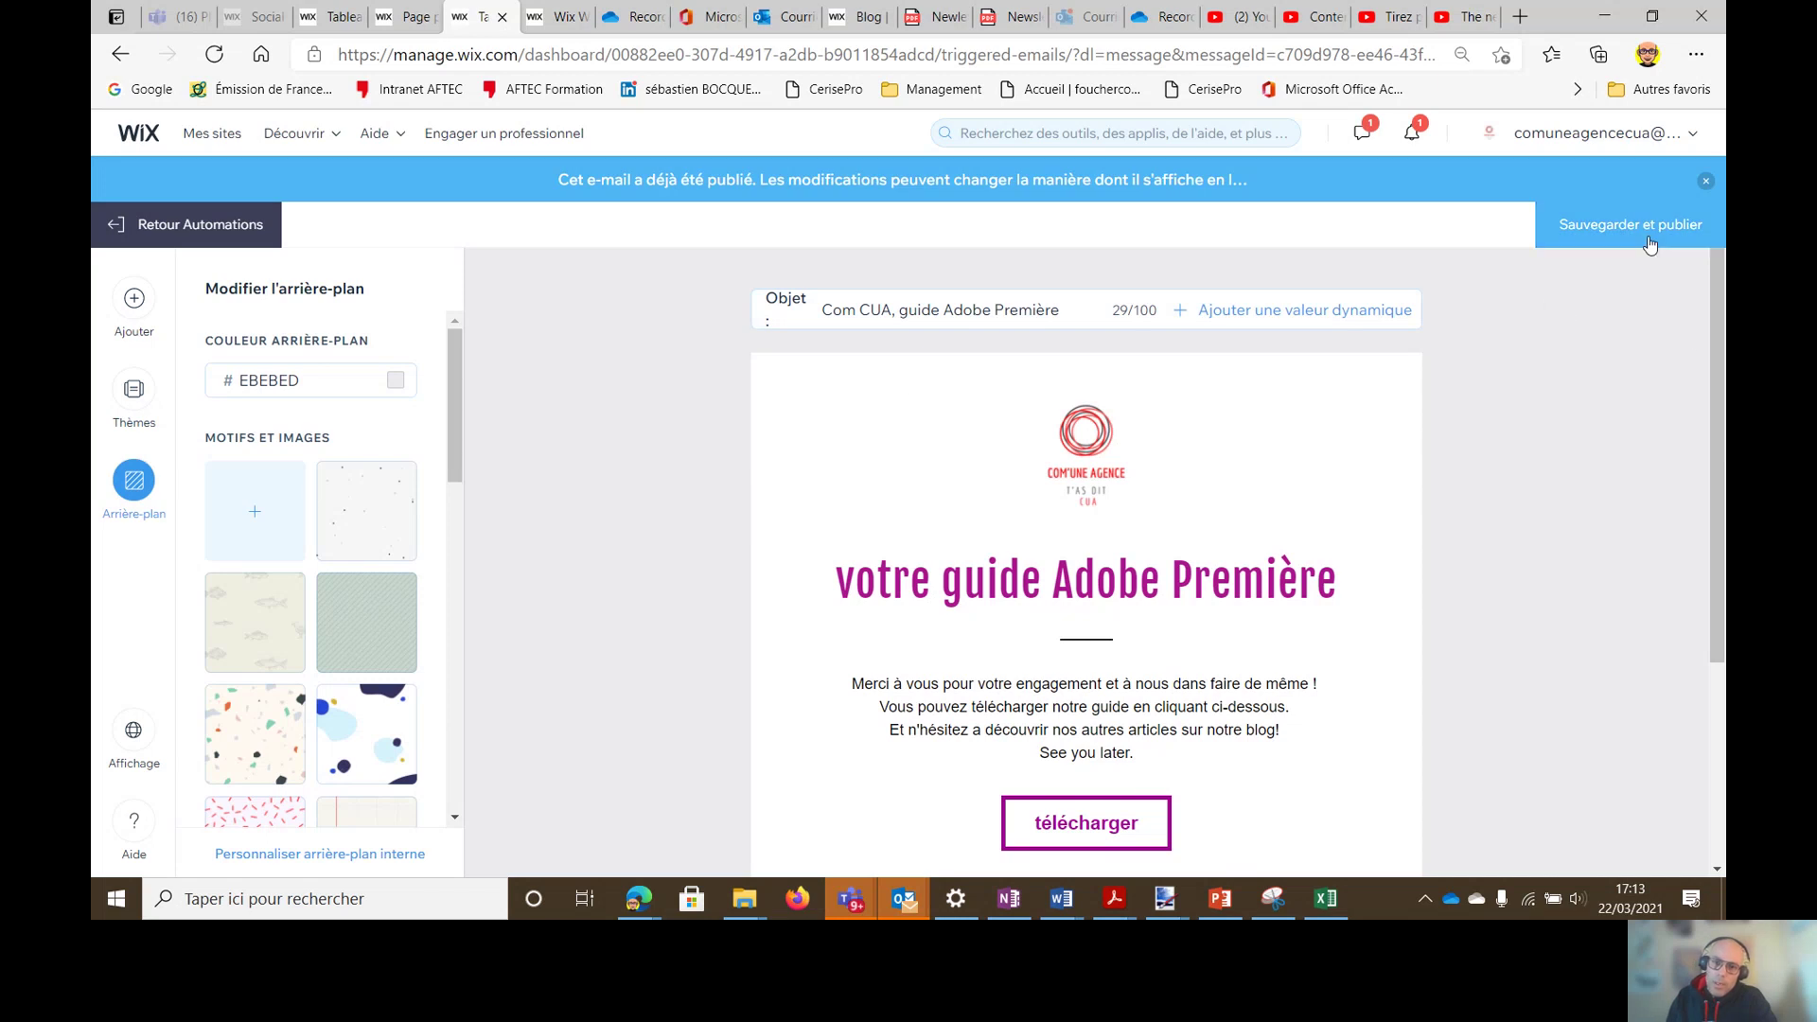
{"action": "left_click", "coordinate": [148, 227]}
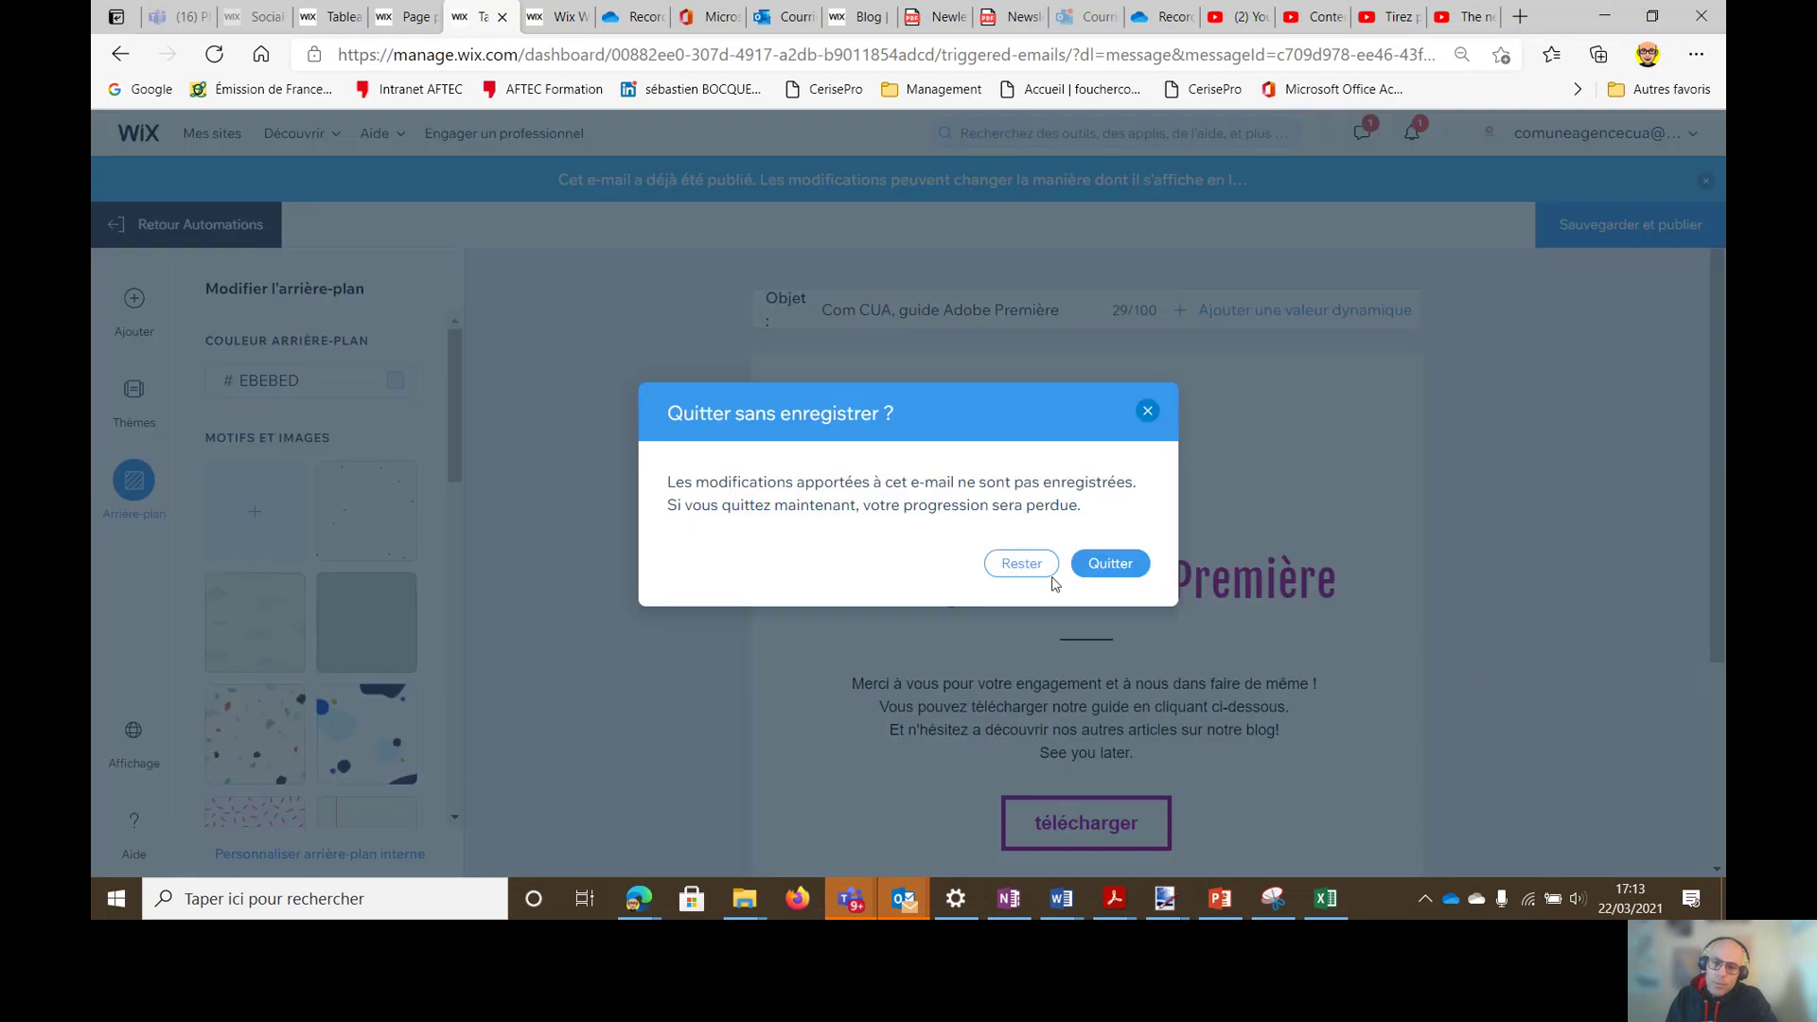
{"action": "left_click", "coordinate": [1122, 564]}
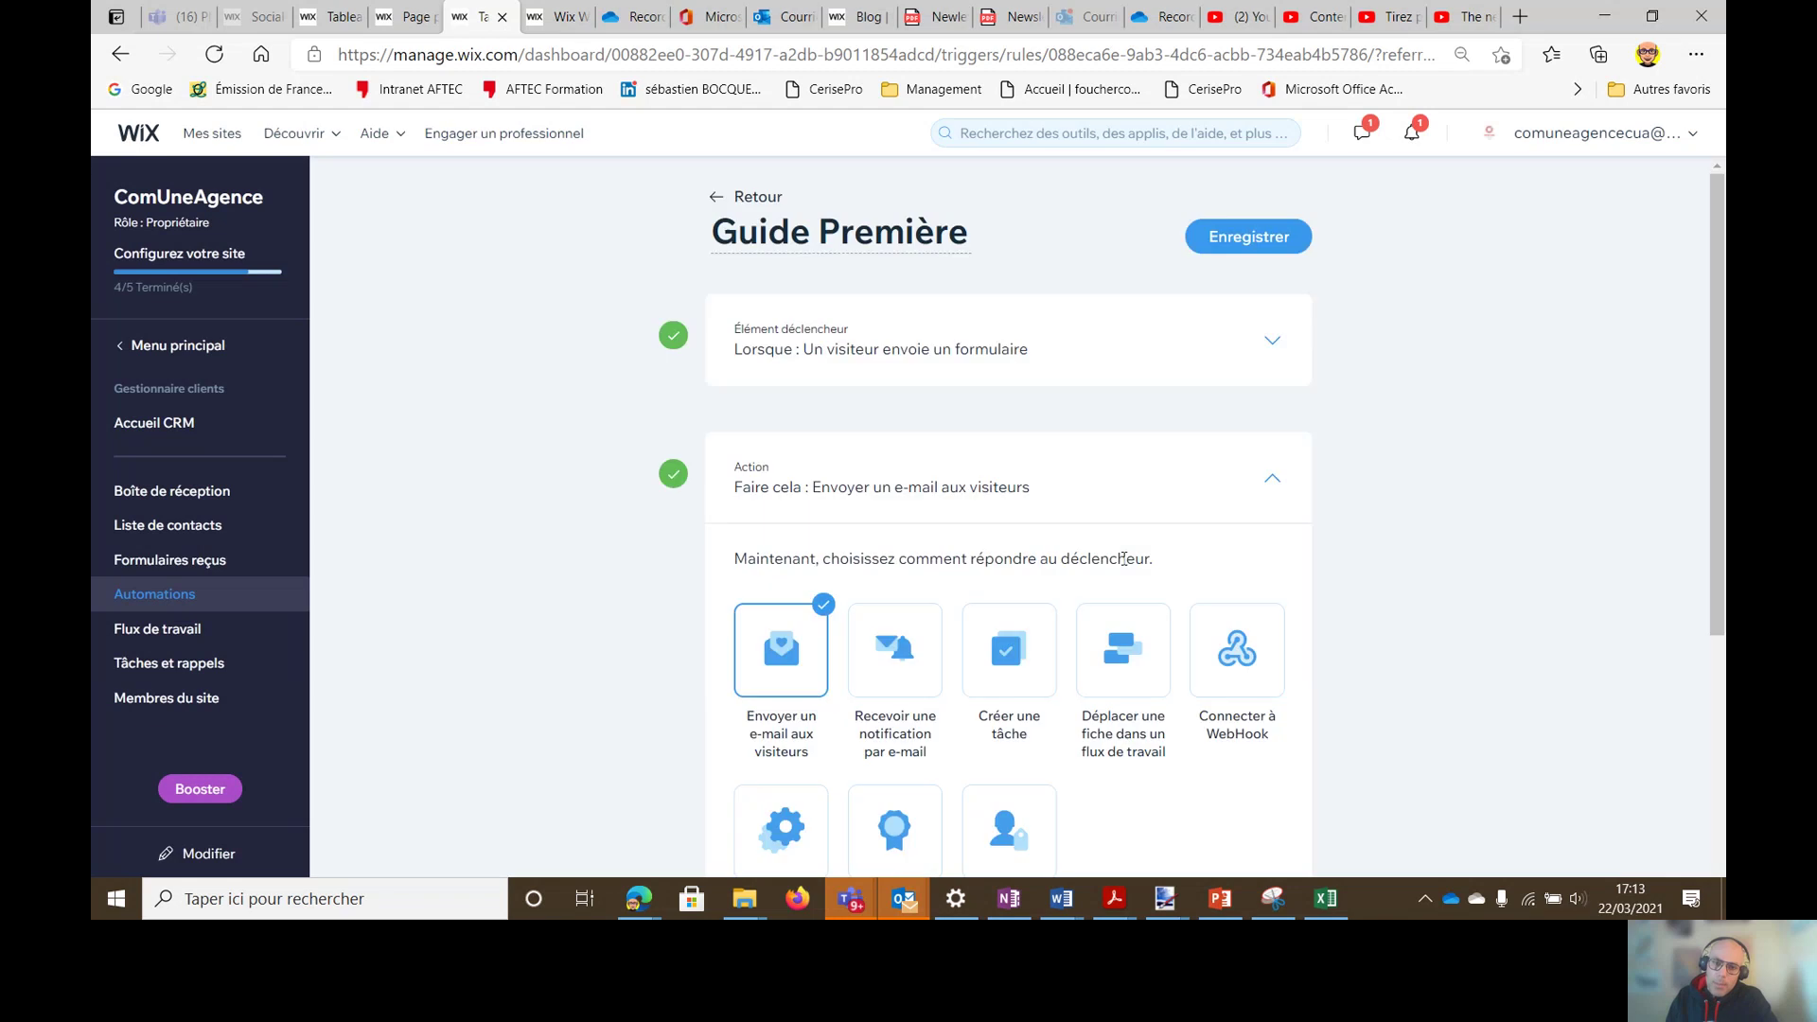
Step: Expand the automation's delay section and examine its sending delay choices, frequency limit and follow-up action option
{"action": "scroll", "coordinate": [1042, 527], "scroll_direction": "down", "scroll_amount": 6}
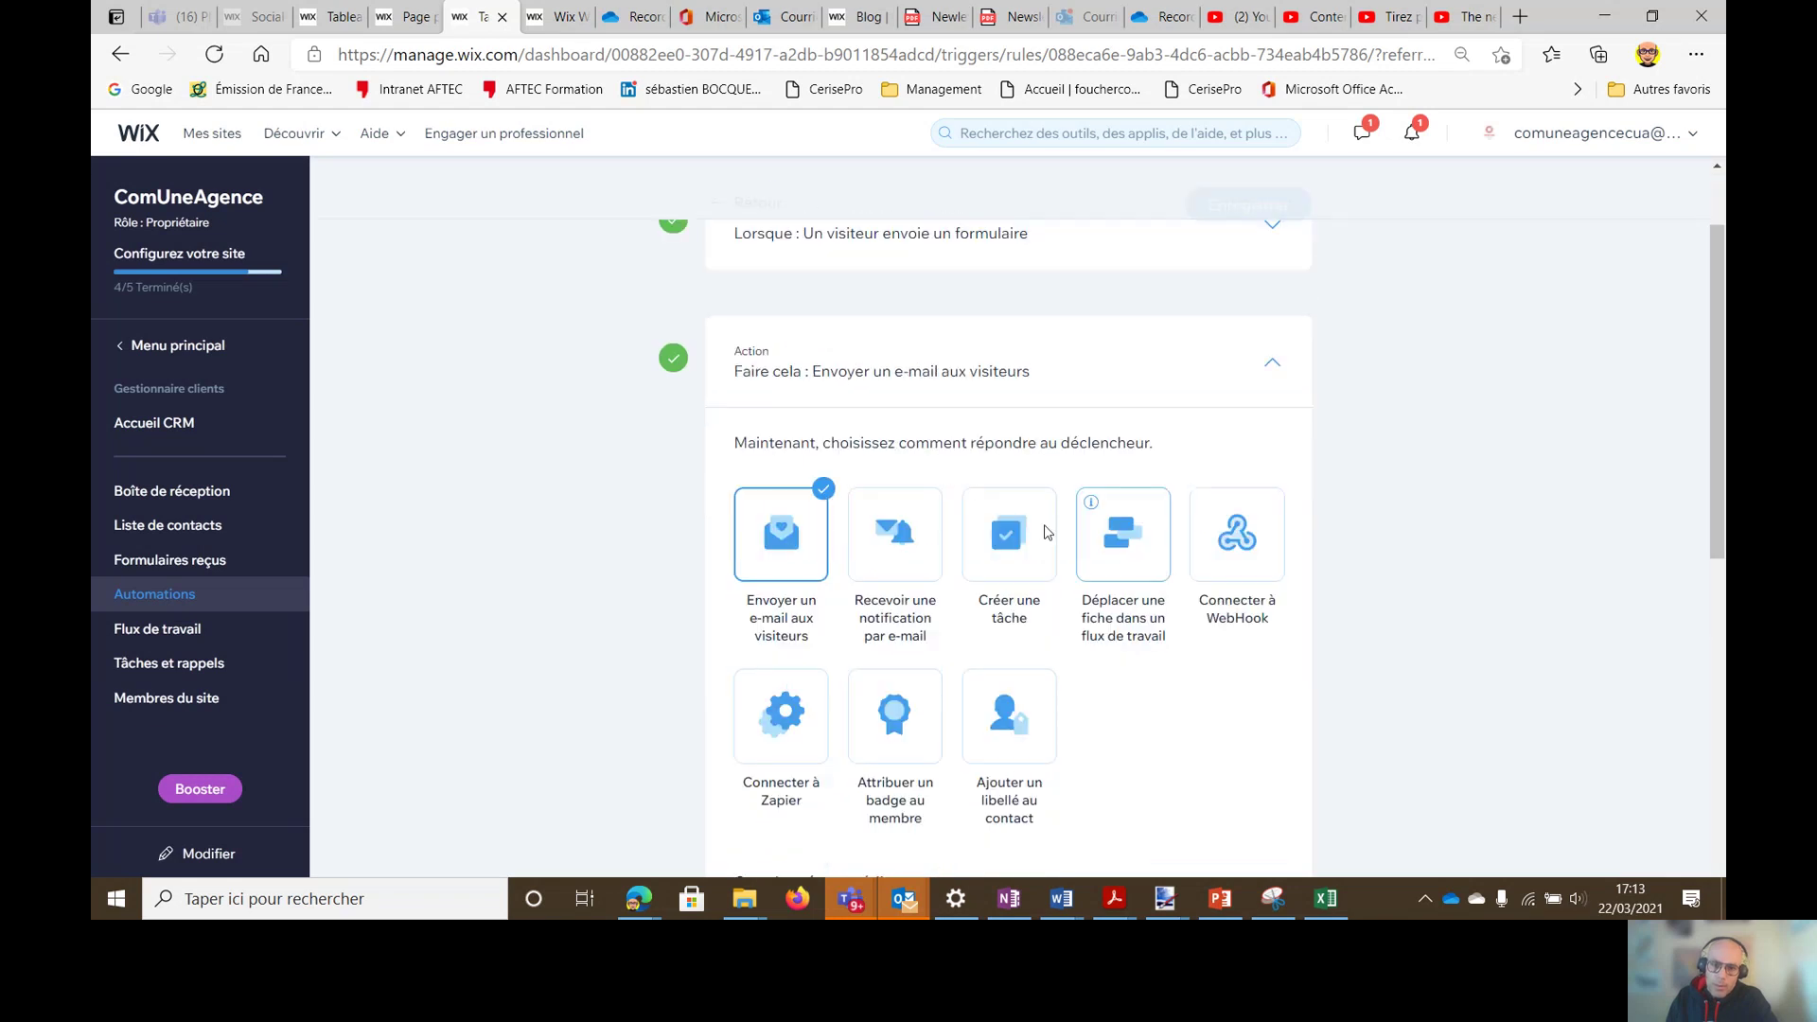
{"action": "scroll", "coordinate": [961, 683], "scroll_direction": "down", "scroll_amount": 1}
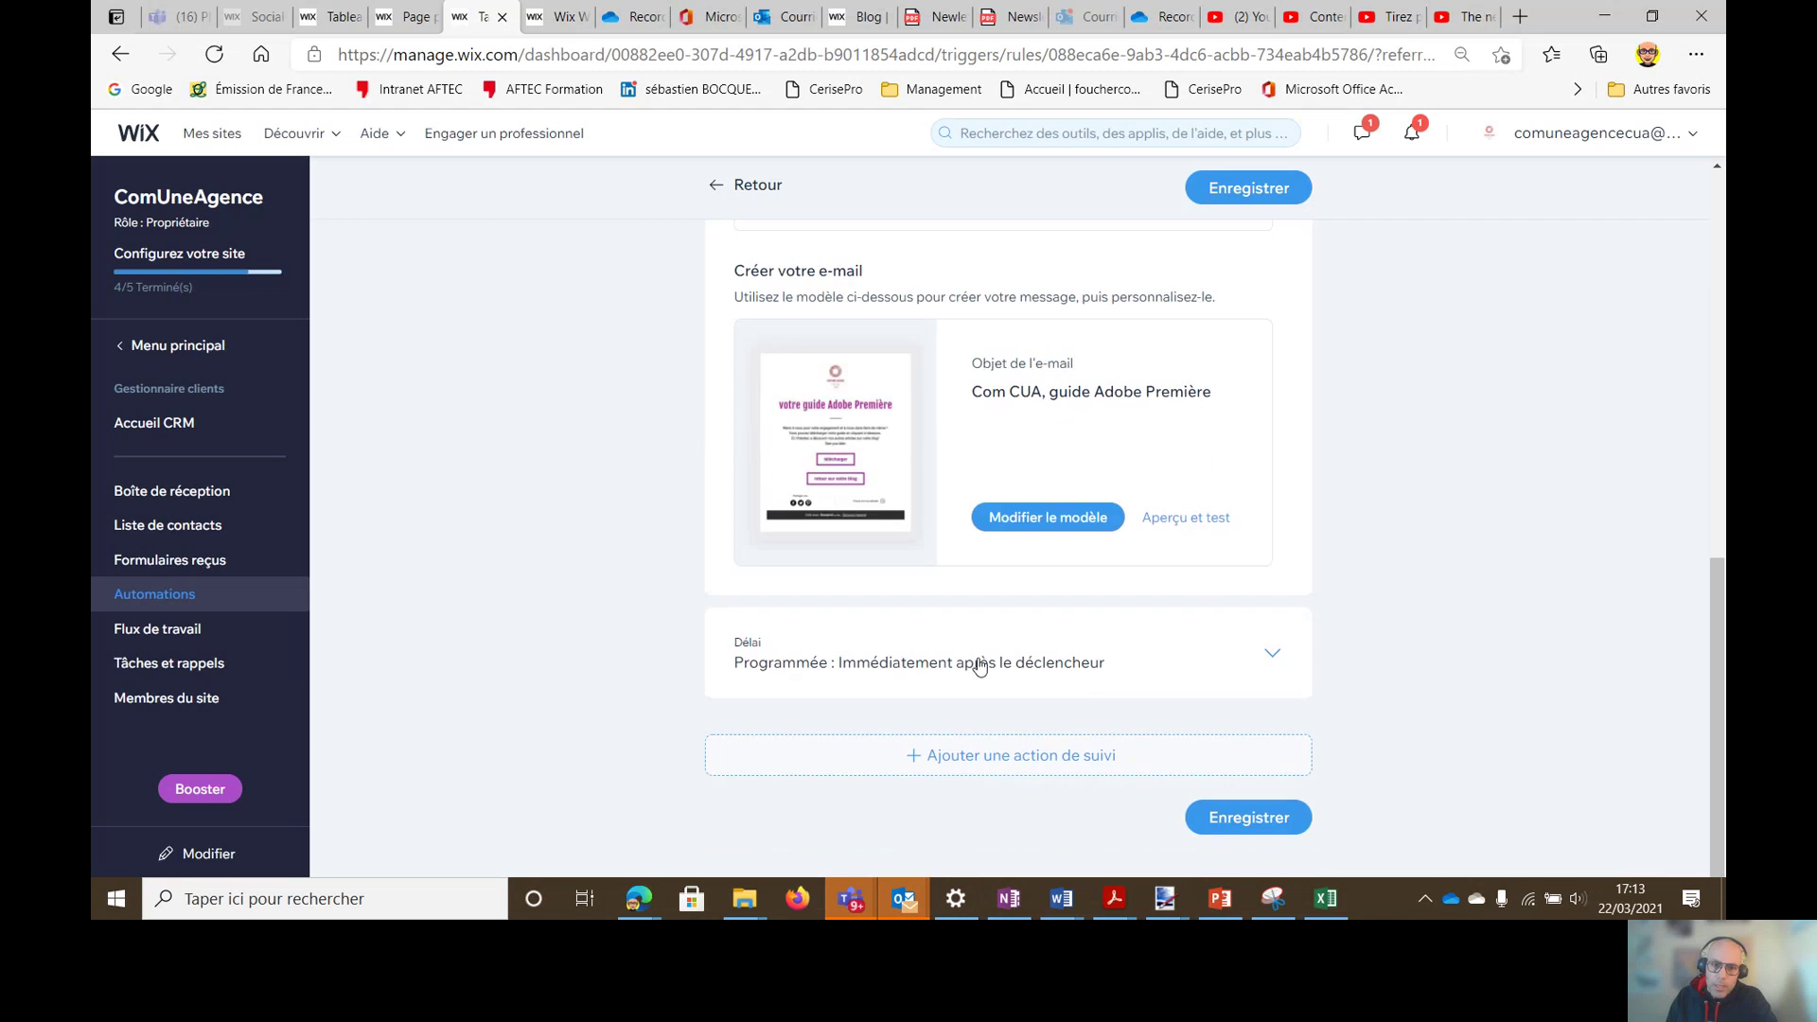
{"action": "left_click", "coordinate": [1294, 675]}
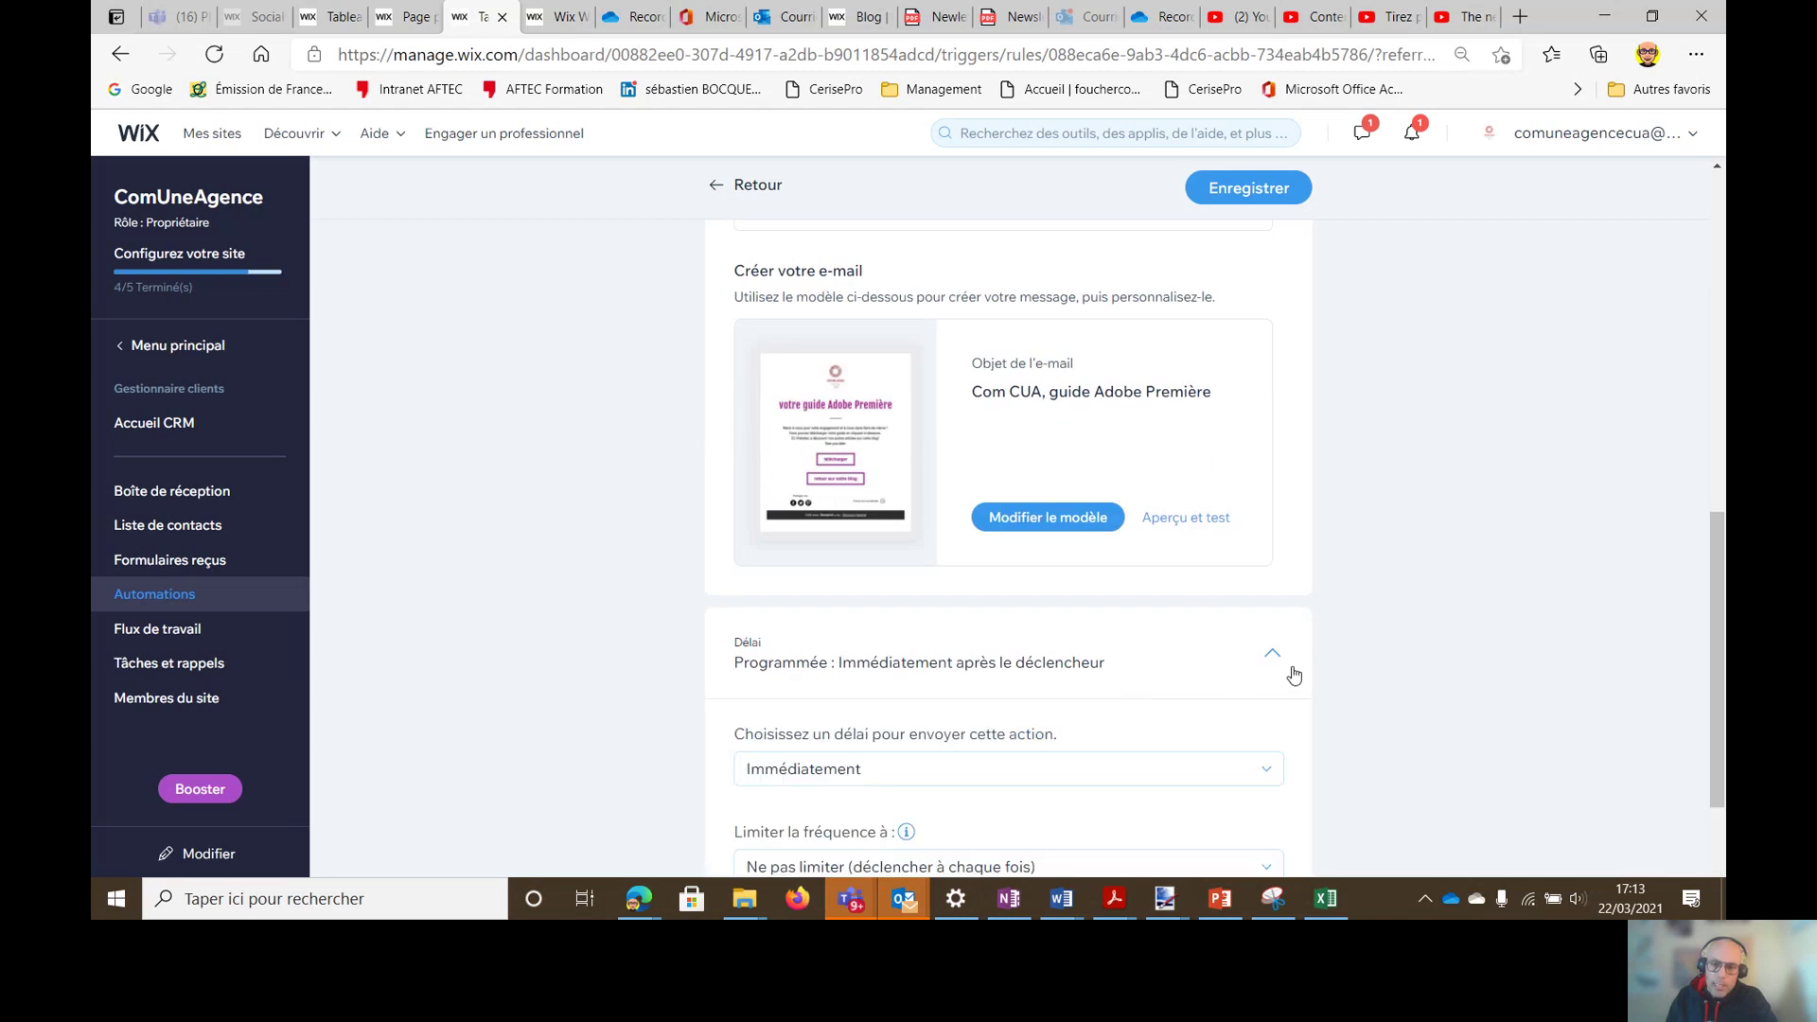
{"action": "scroll", "coordinate": [1185, 742], "scroll_direction": "down", "scroll_amount": 3}
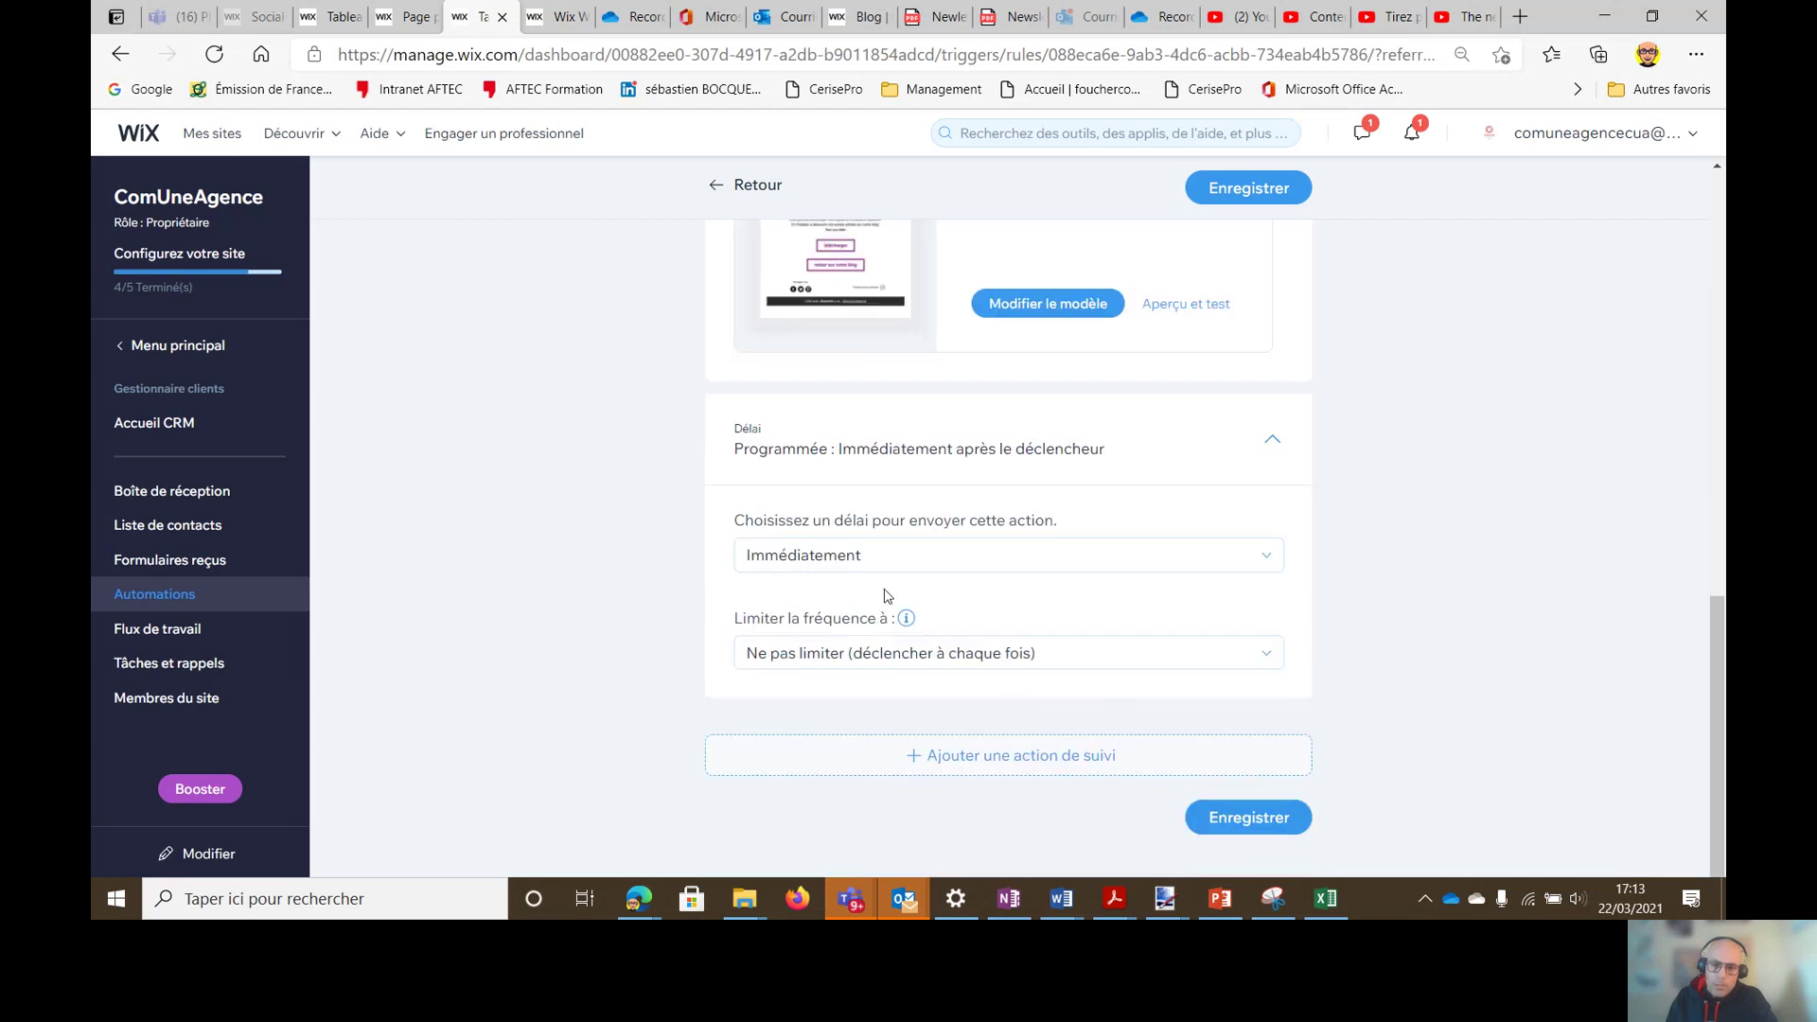
{"action": "left_click", "coordinate": [1257, 568]}
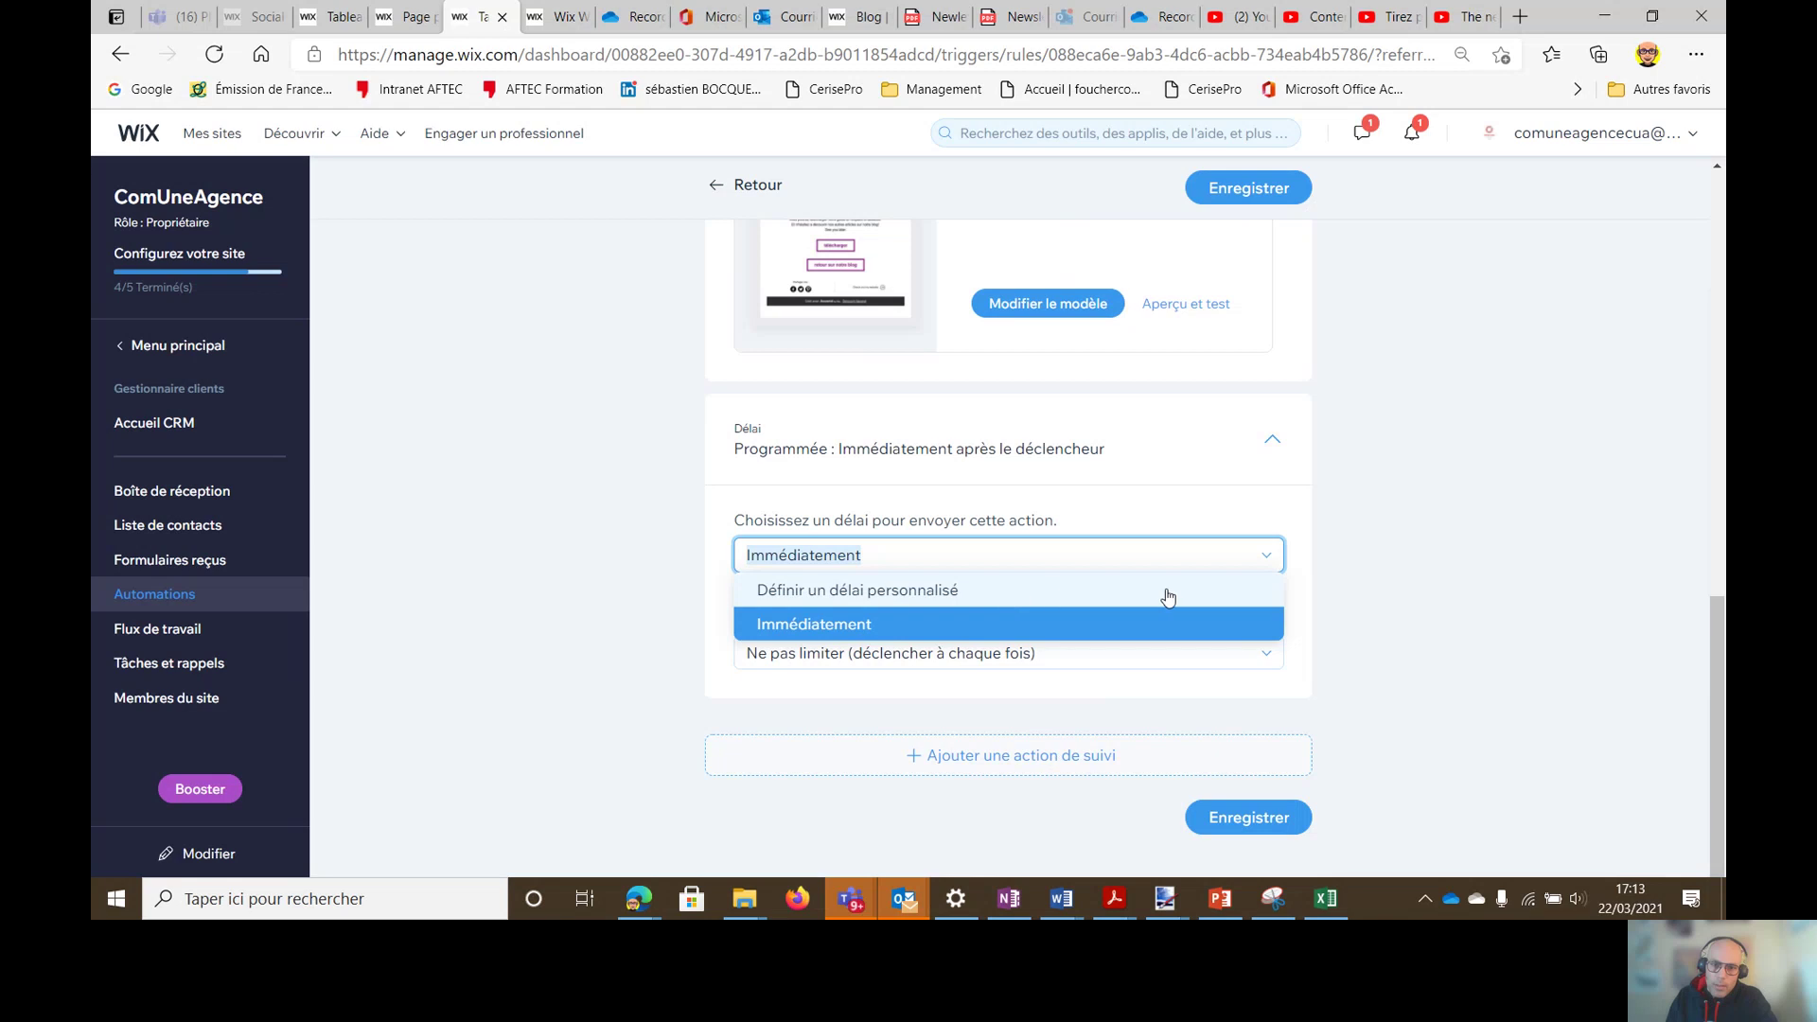
{"action": "left_click", "coordinate": [1486, 601]}
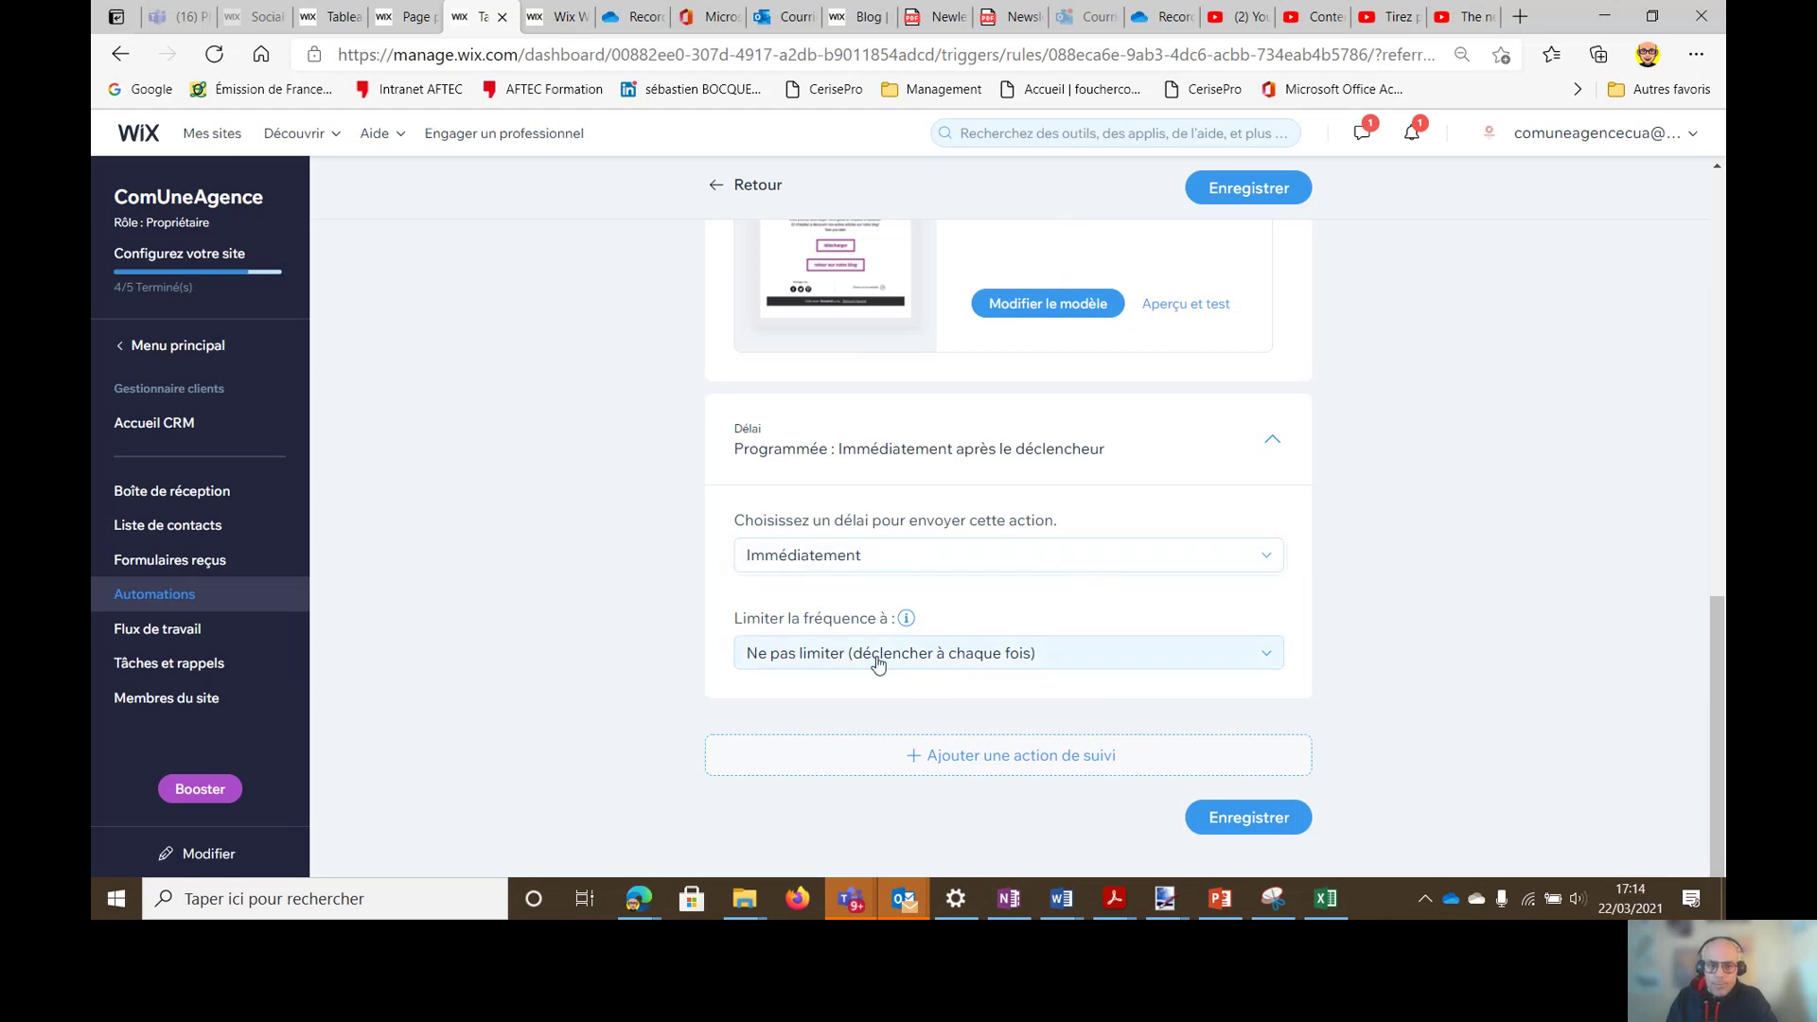
{"action": "mouse_move", "coordinate": [1093, 771]}
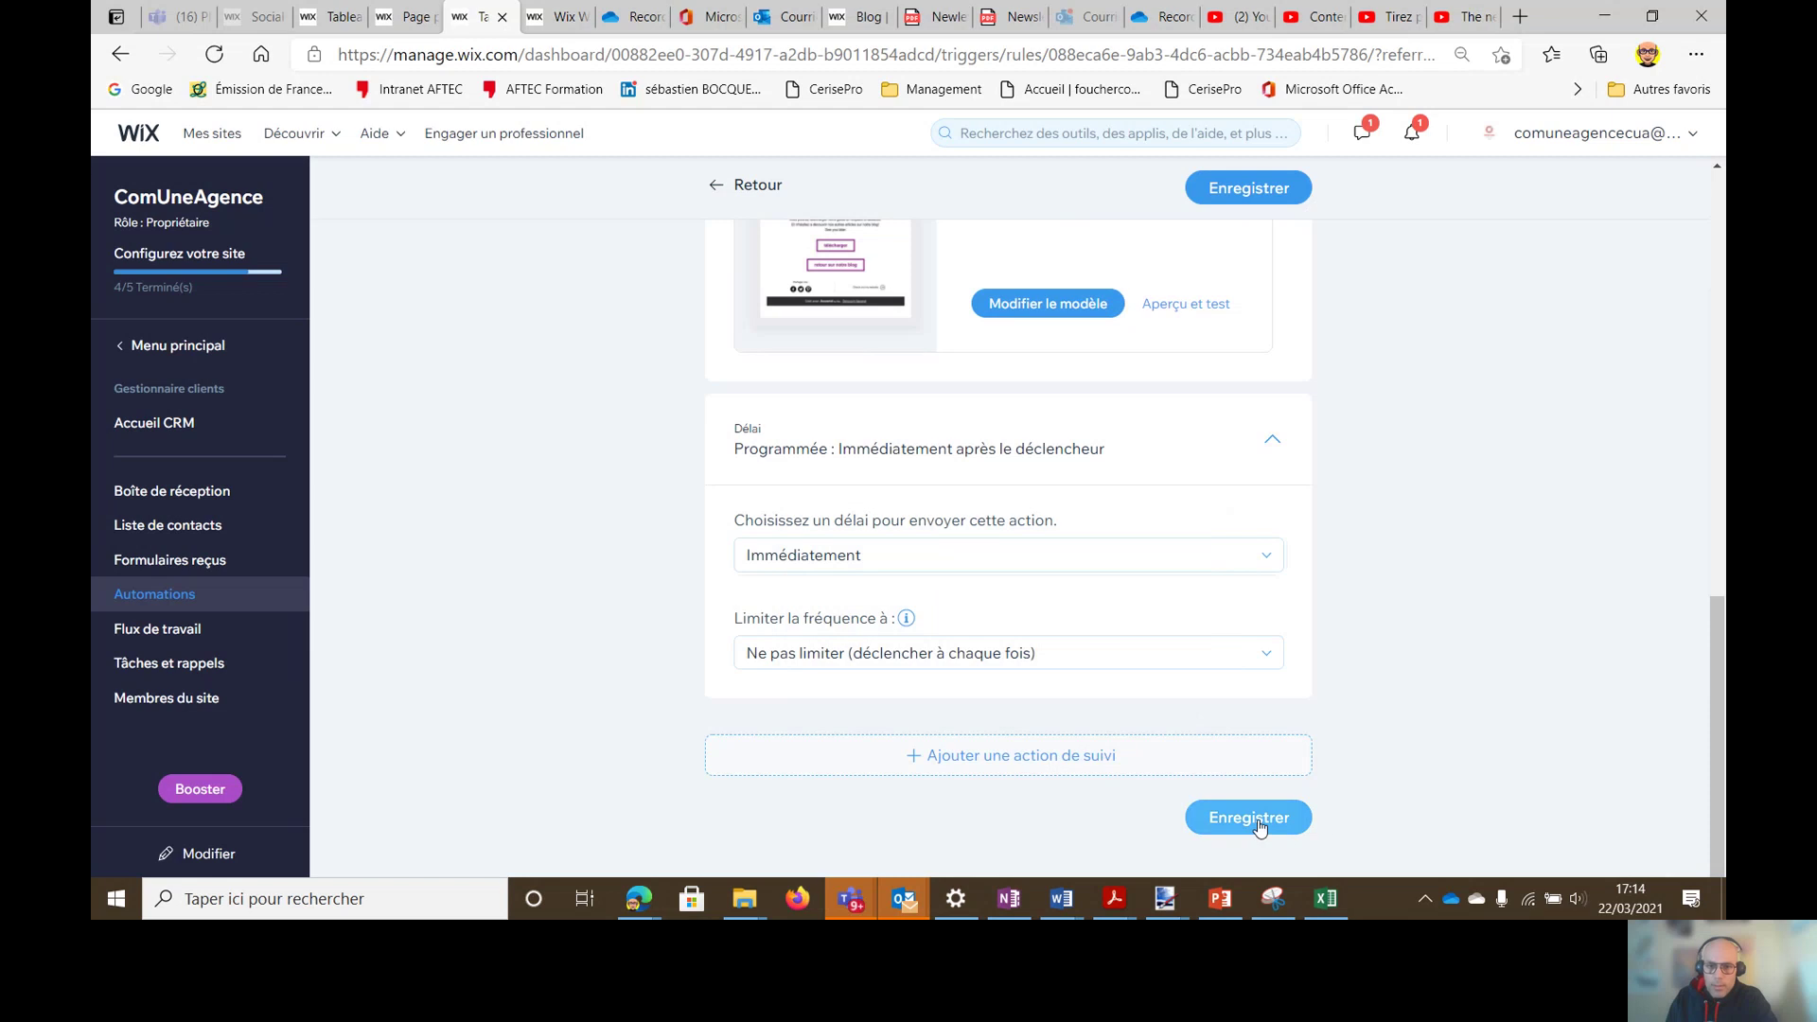
{"action": "mouse_move", "coordinate": [959, 647]}
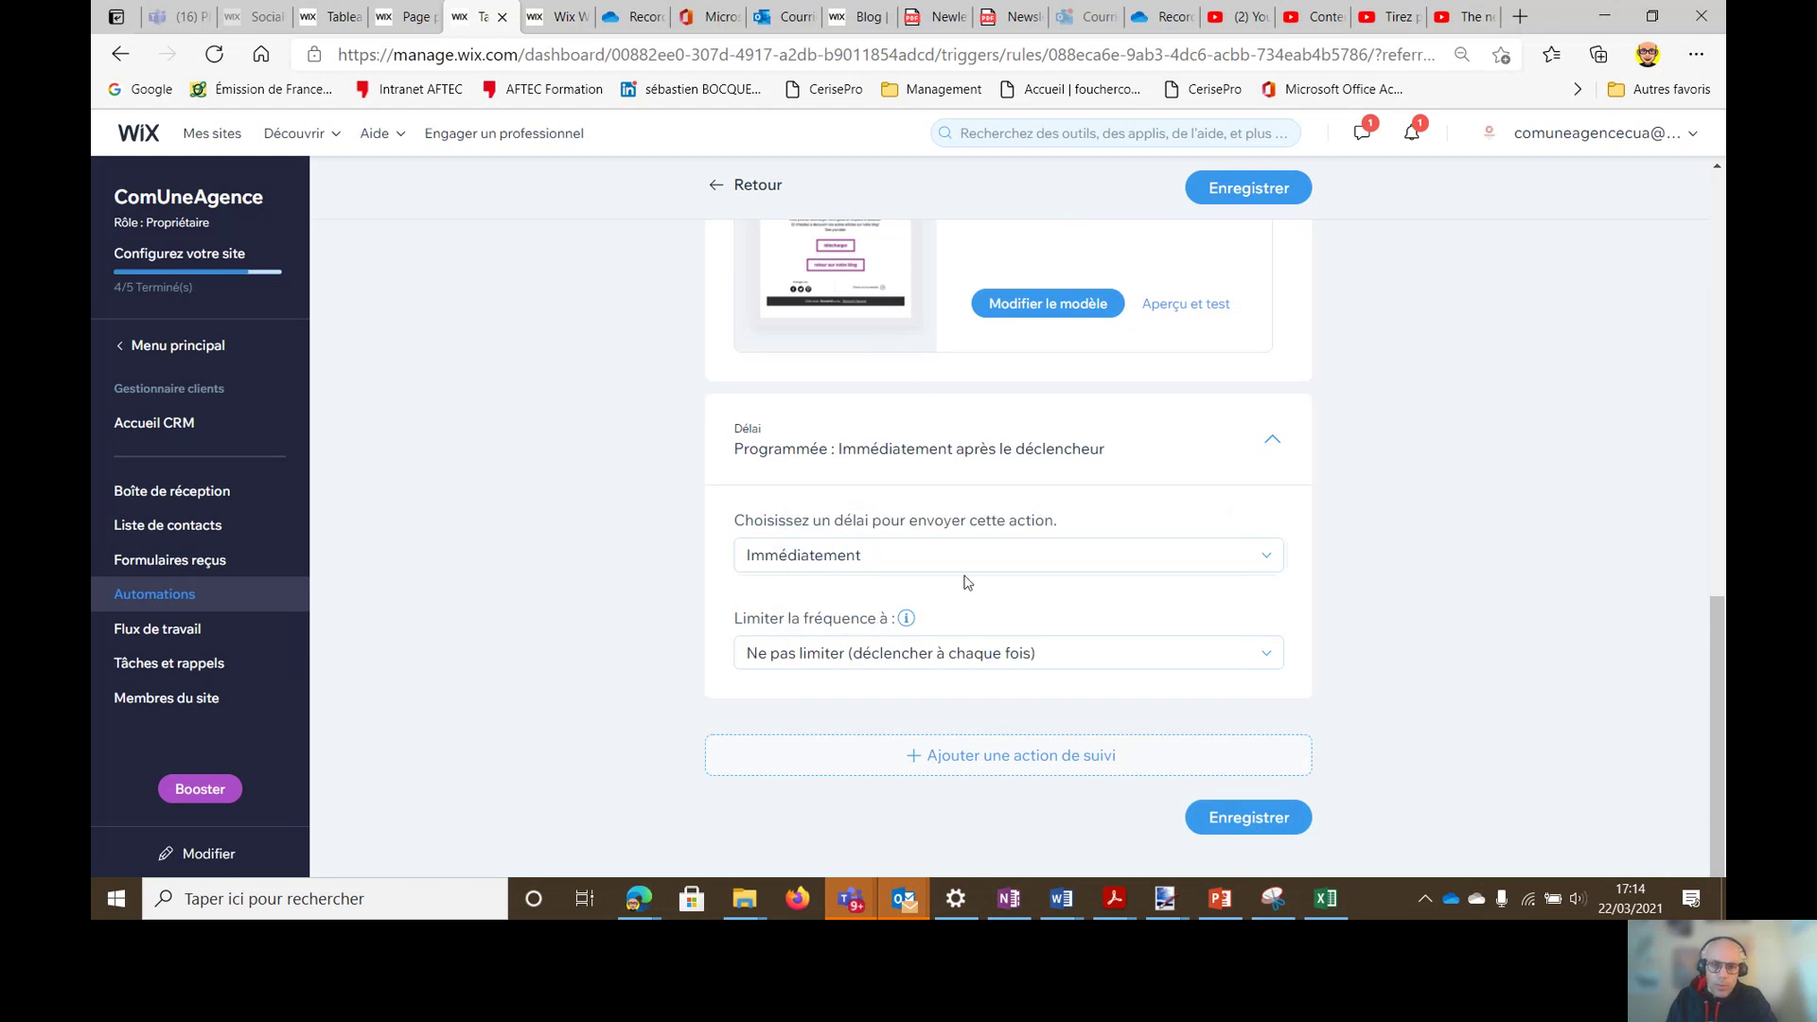
{"action": "mouse_move", "coordinate": [909, 757]}
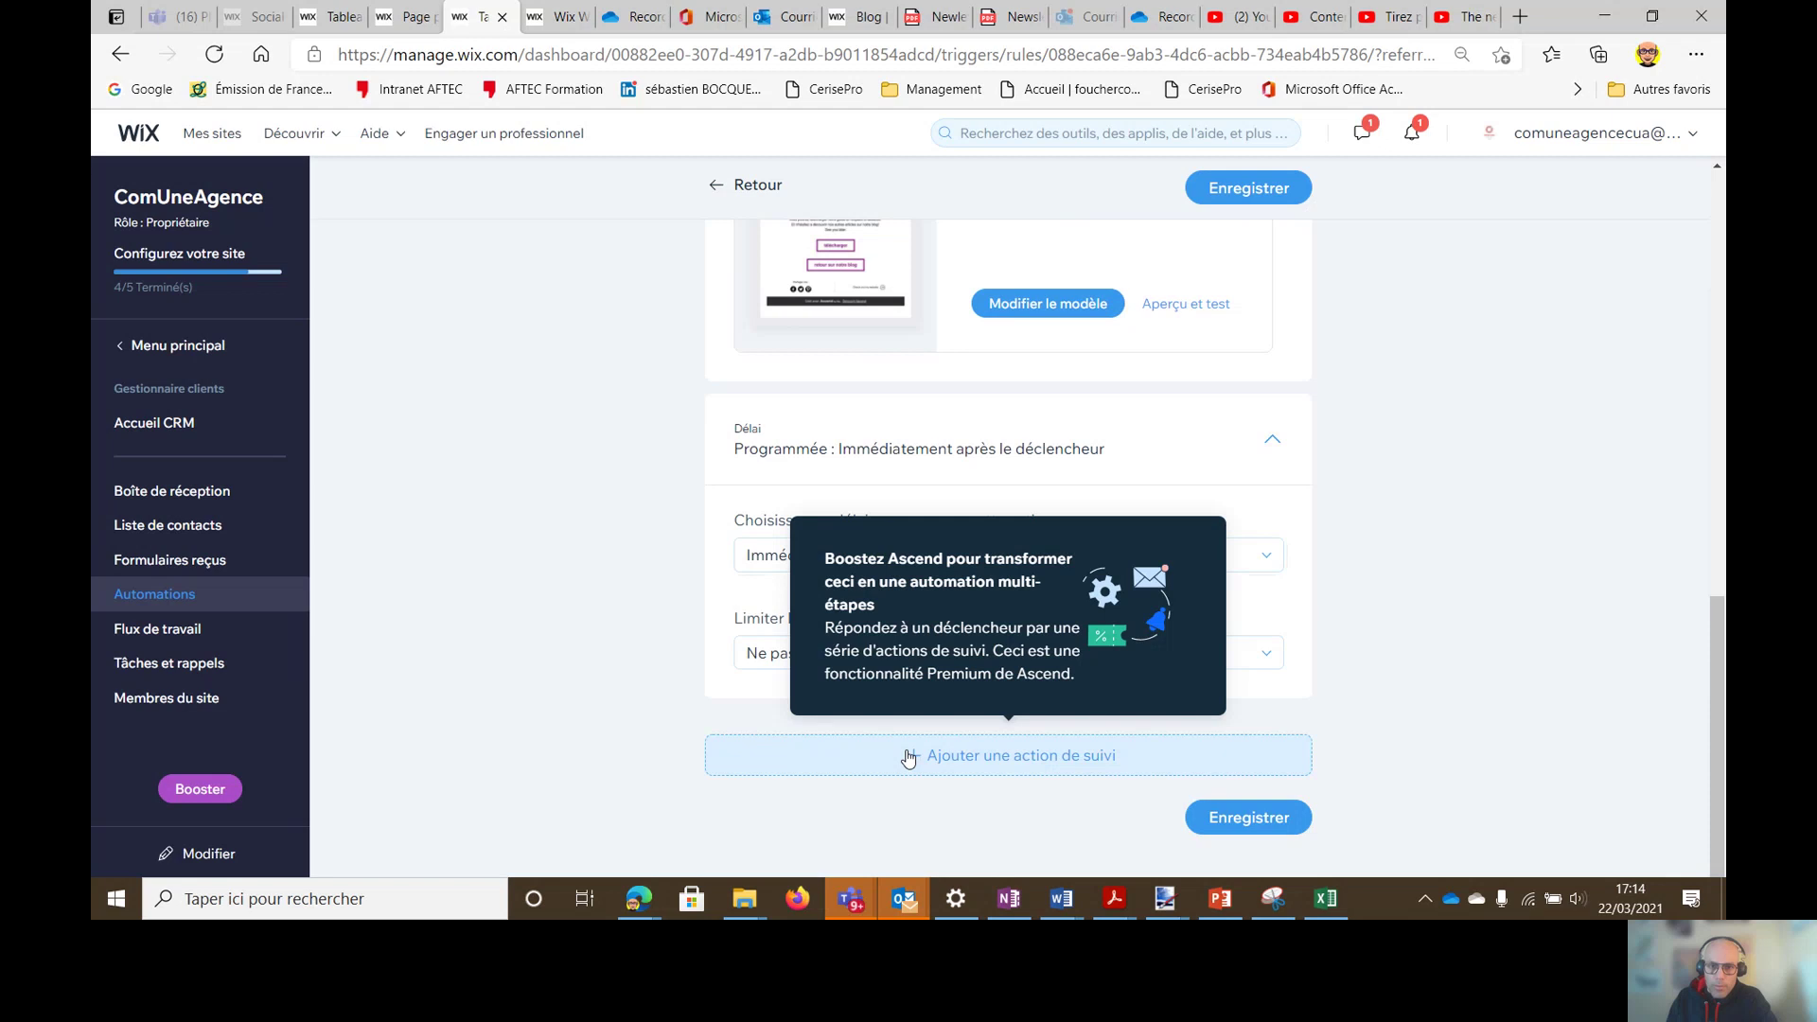
Step: Return to the automations overview and switch to the Microsoft Teams meeting window
{"action": "scroll", "coordinate": [1437, 609], "scroll_direction": "up", "scroll_amount": 10}
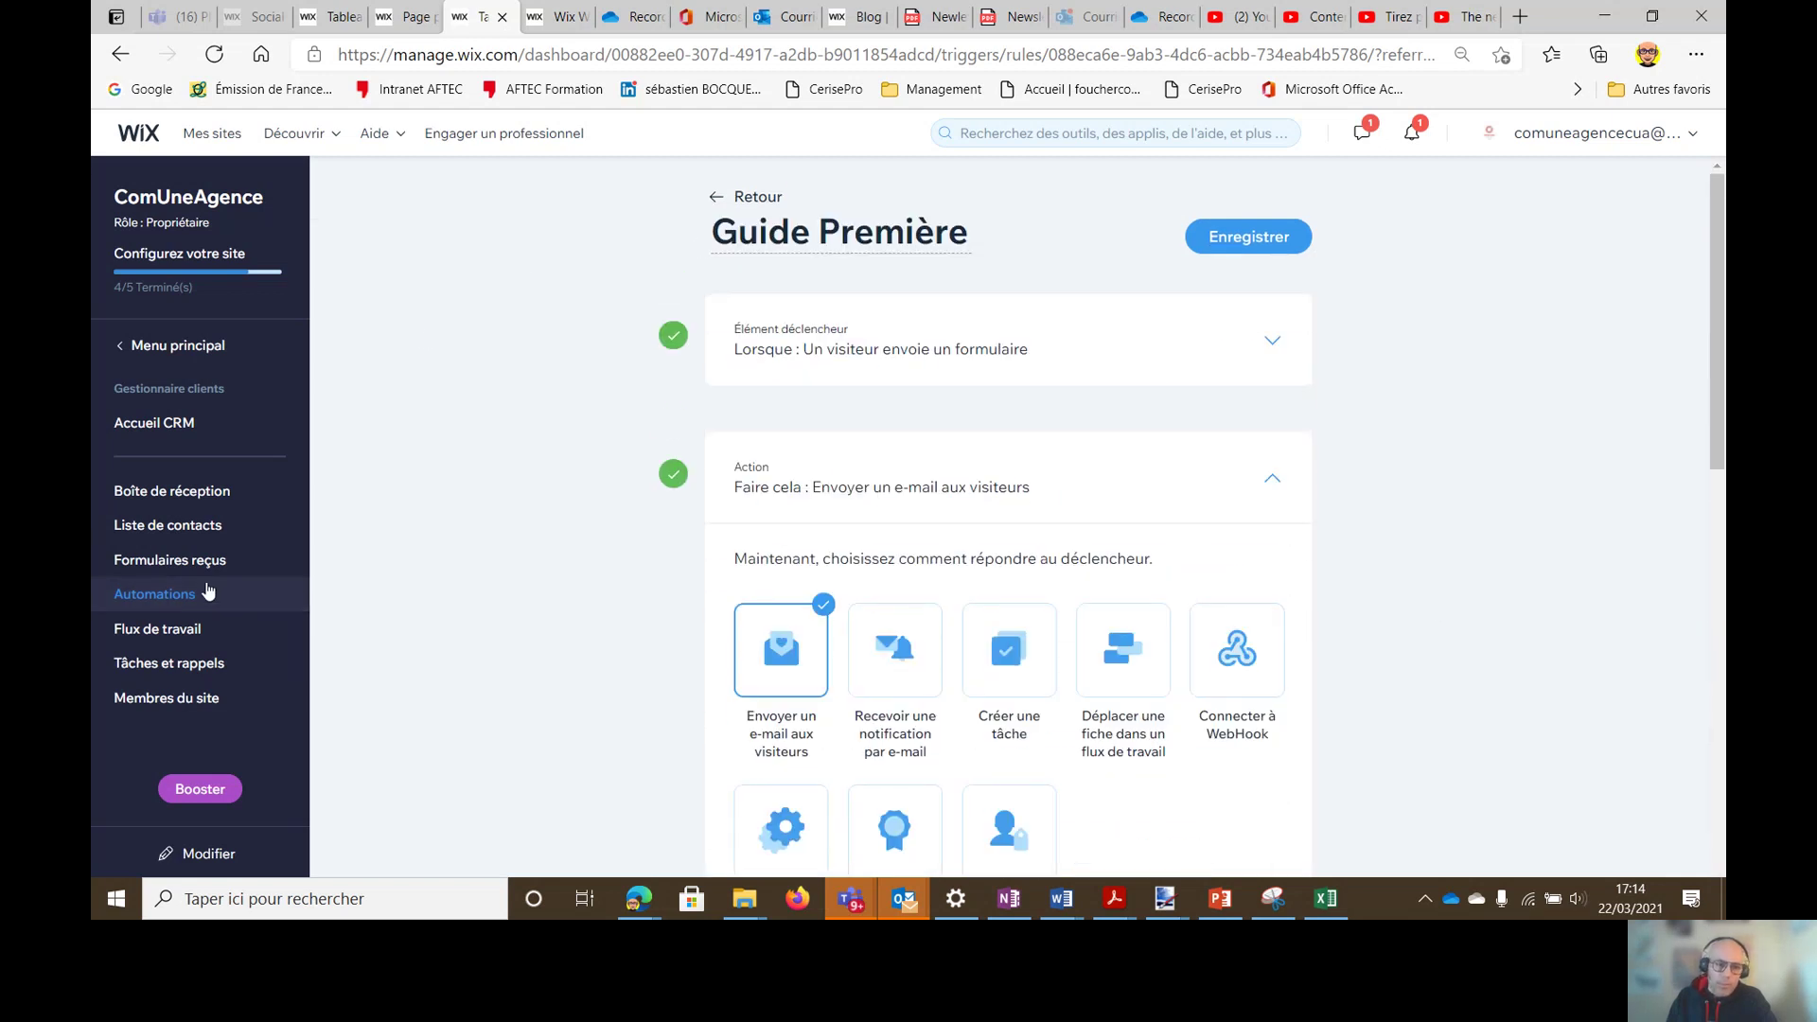
{"action": "left_click", "coordinate": [170, 600]}
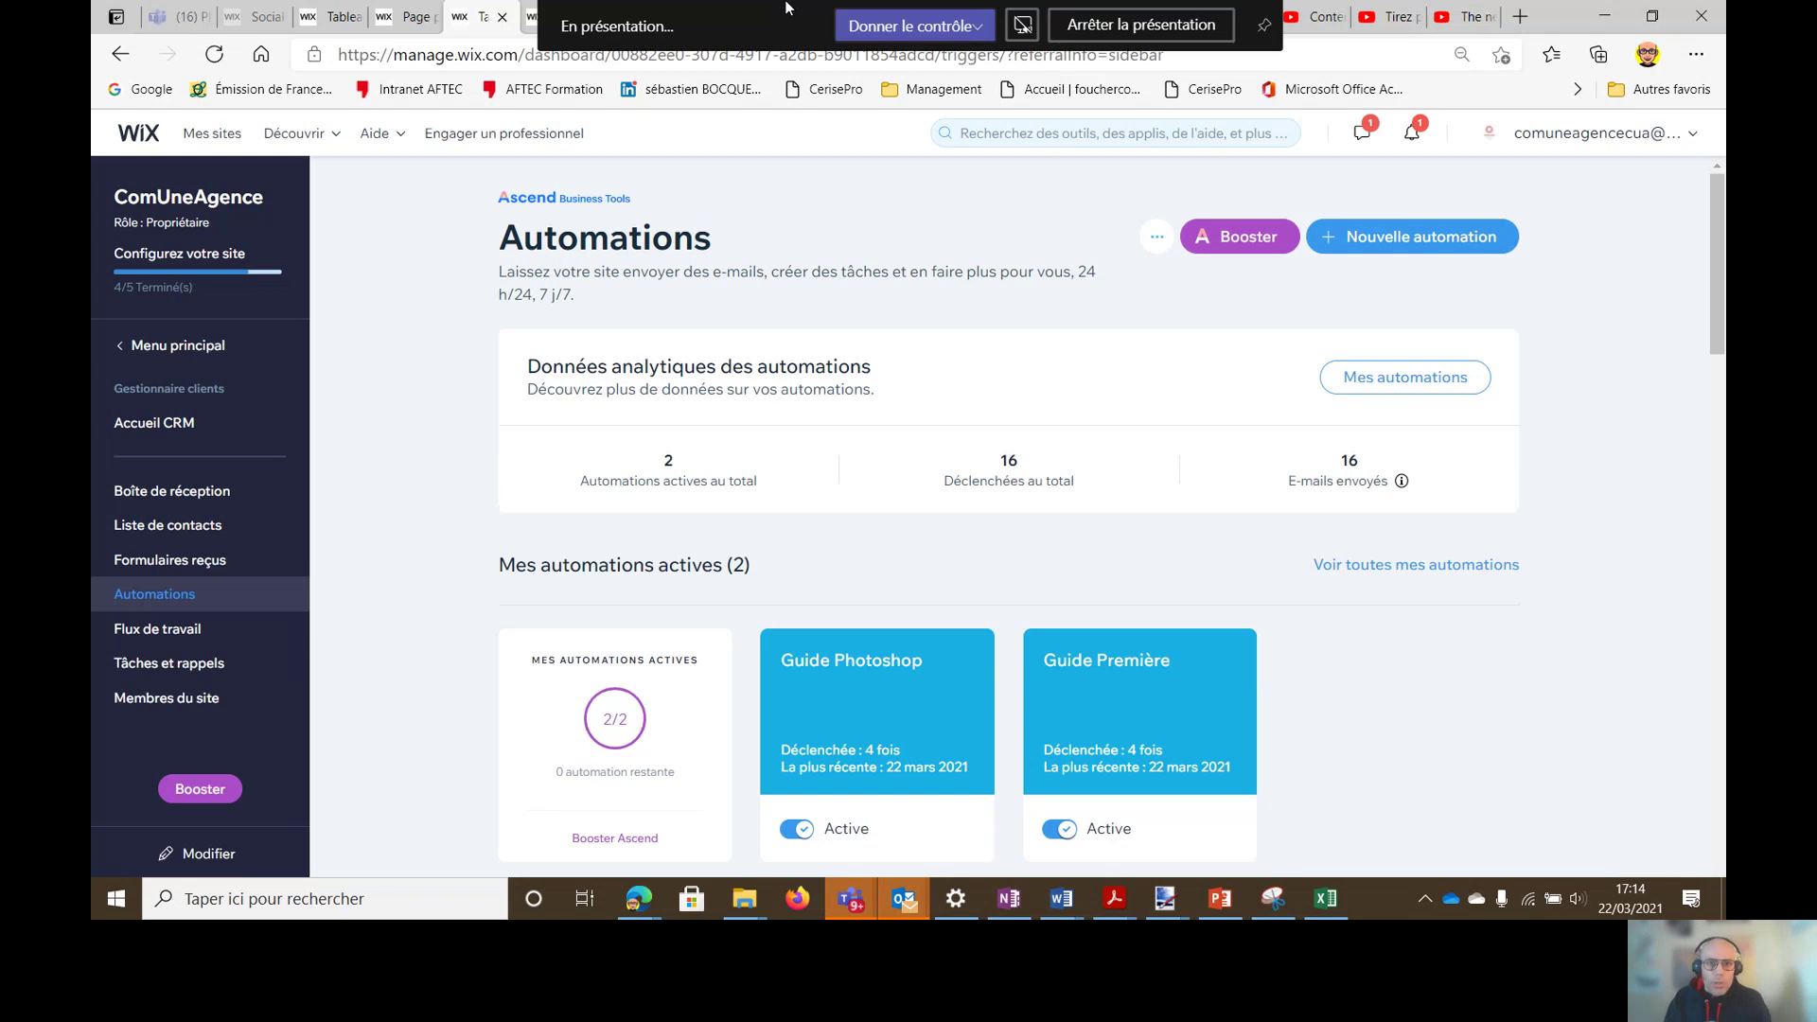
{"action": "key", "text": "alt+Tab"}
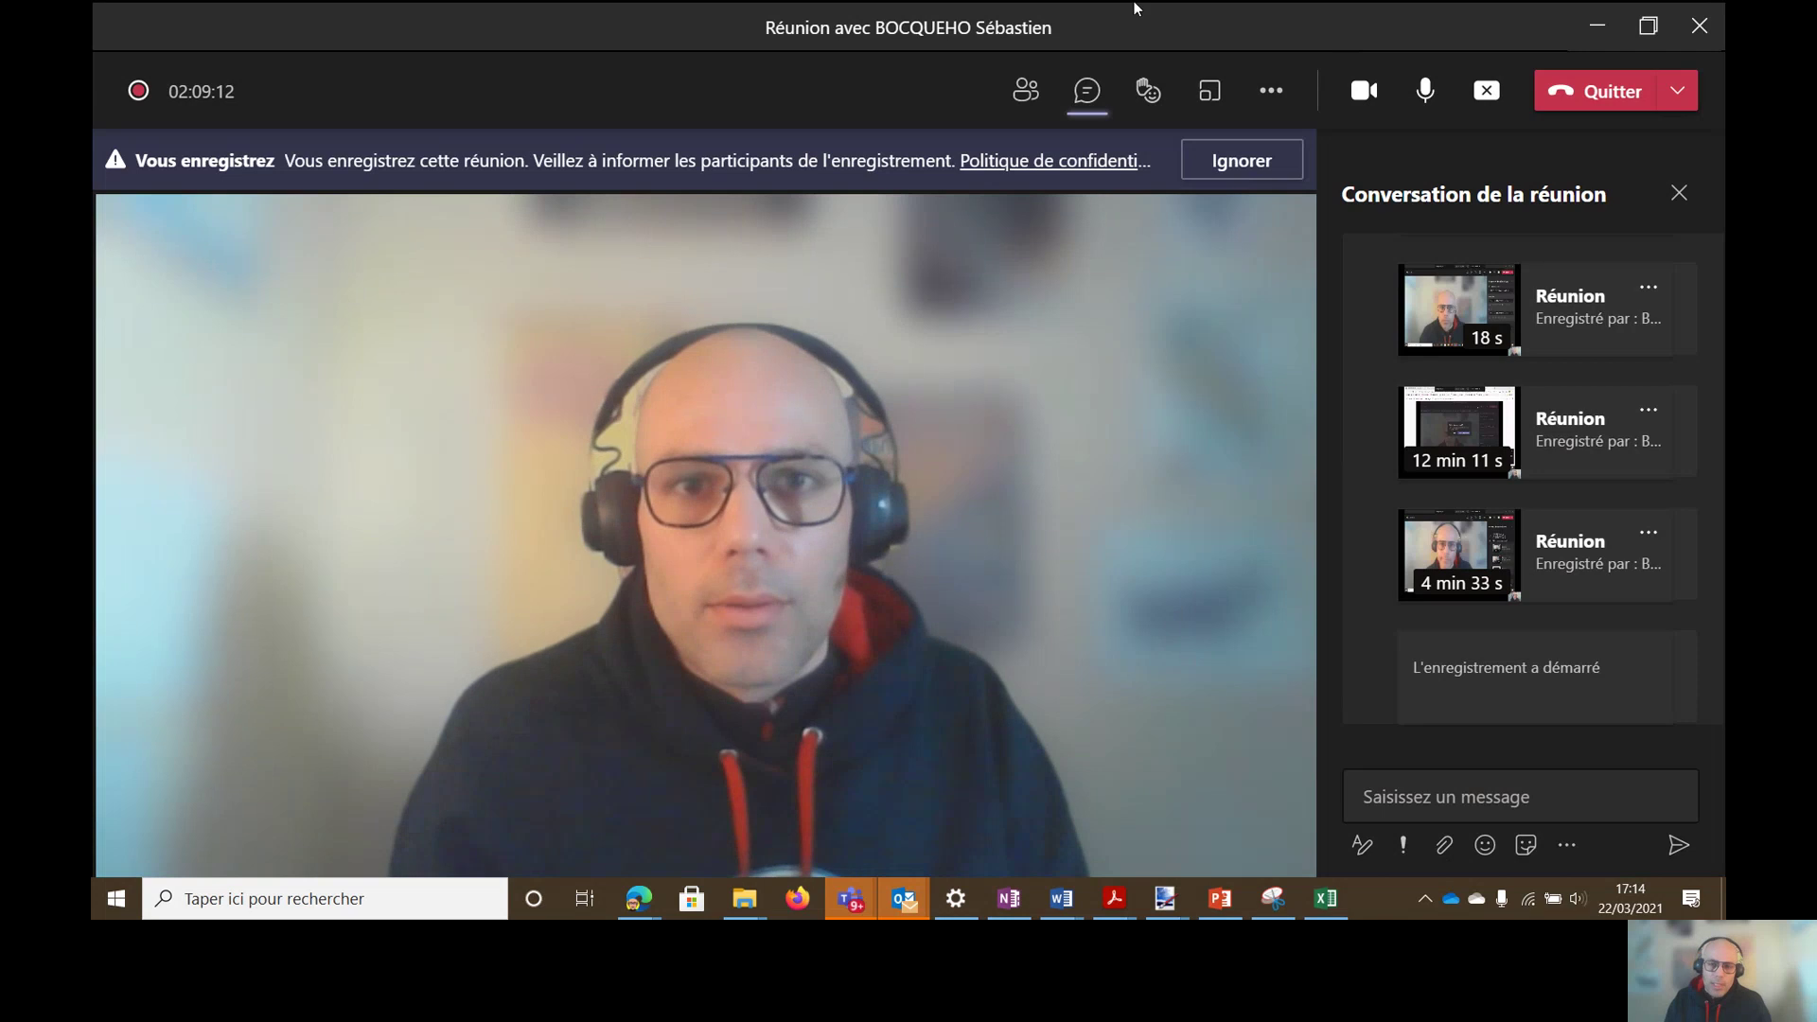
{"action": "mouse_move", "coordinate": [964, 8]}
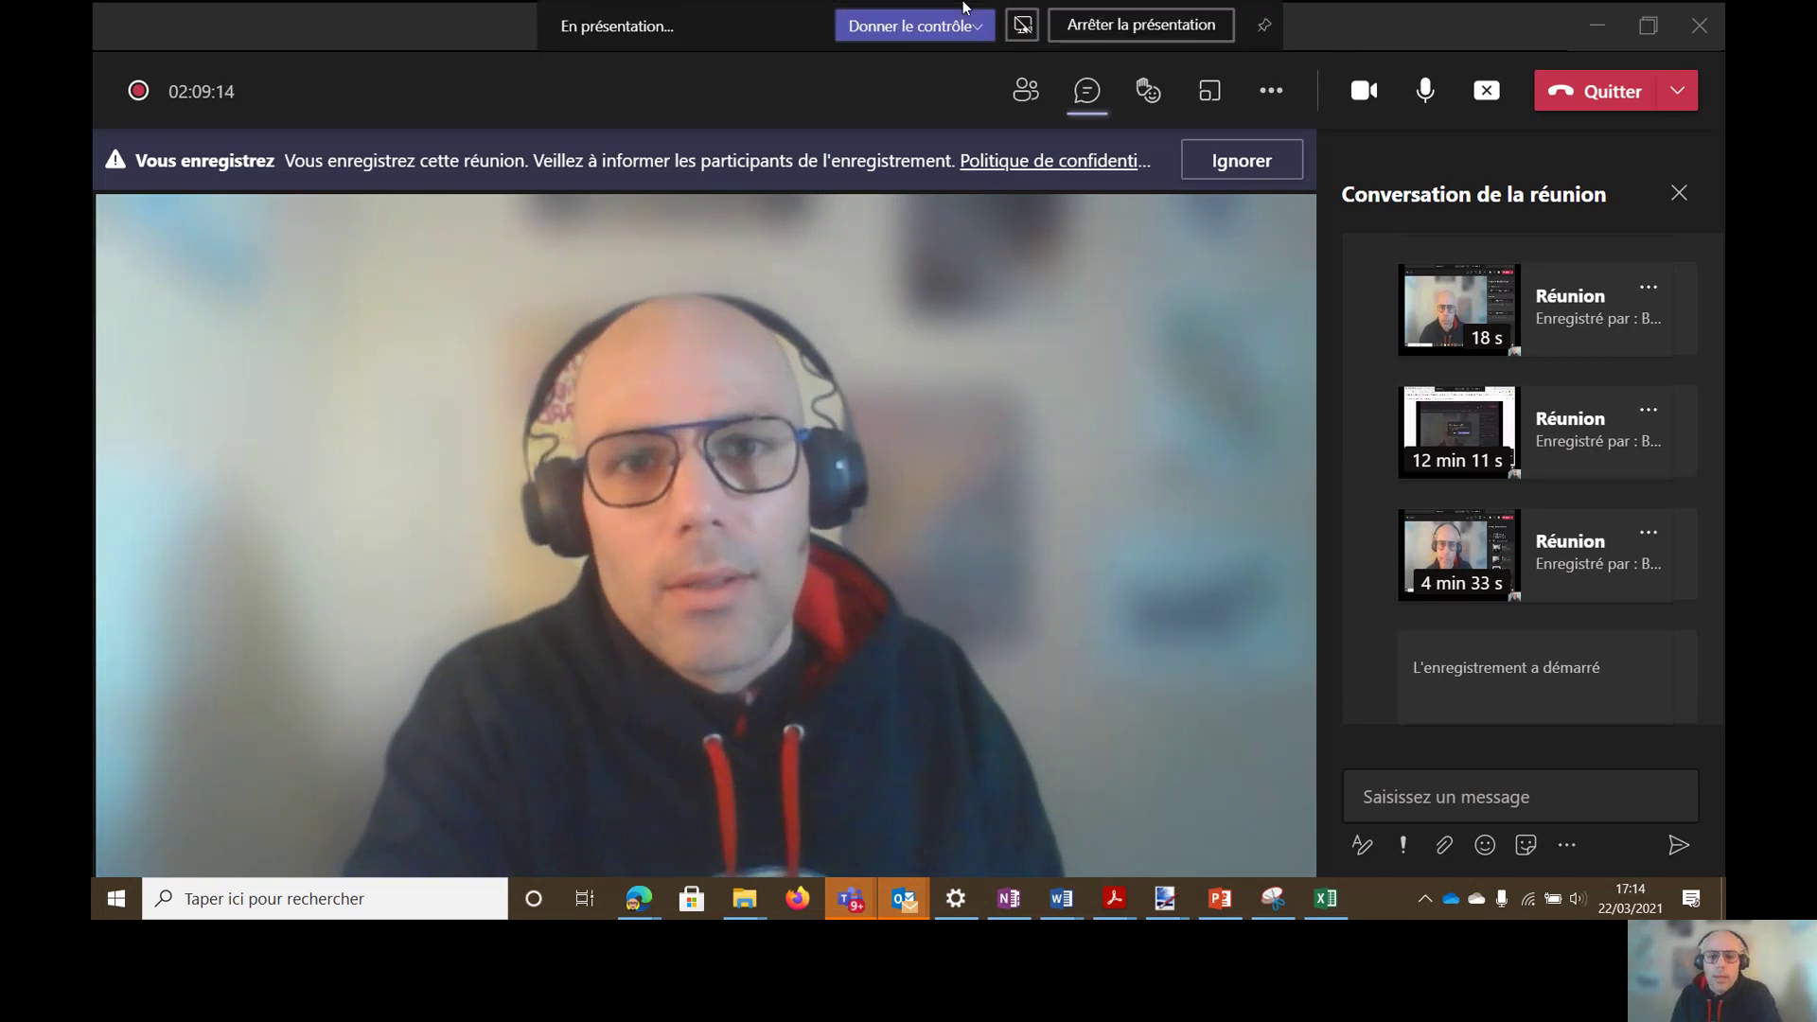